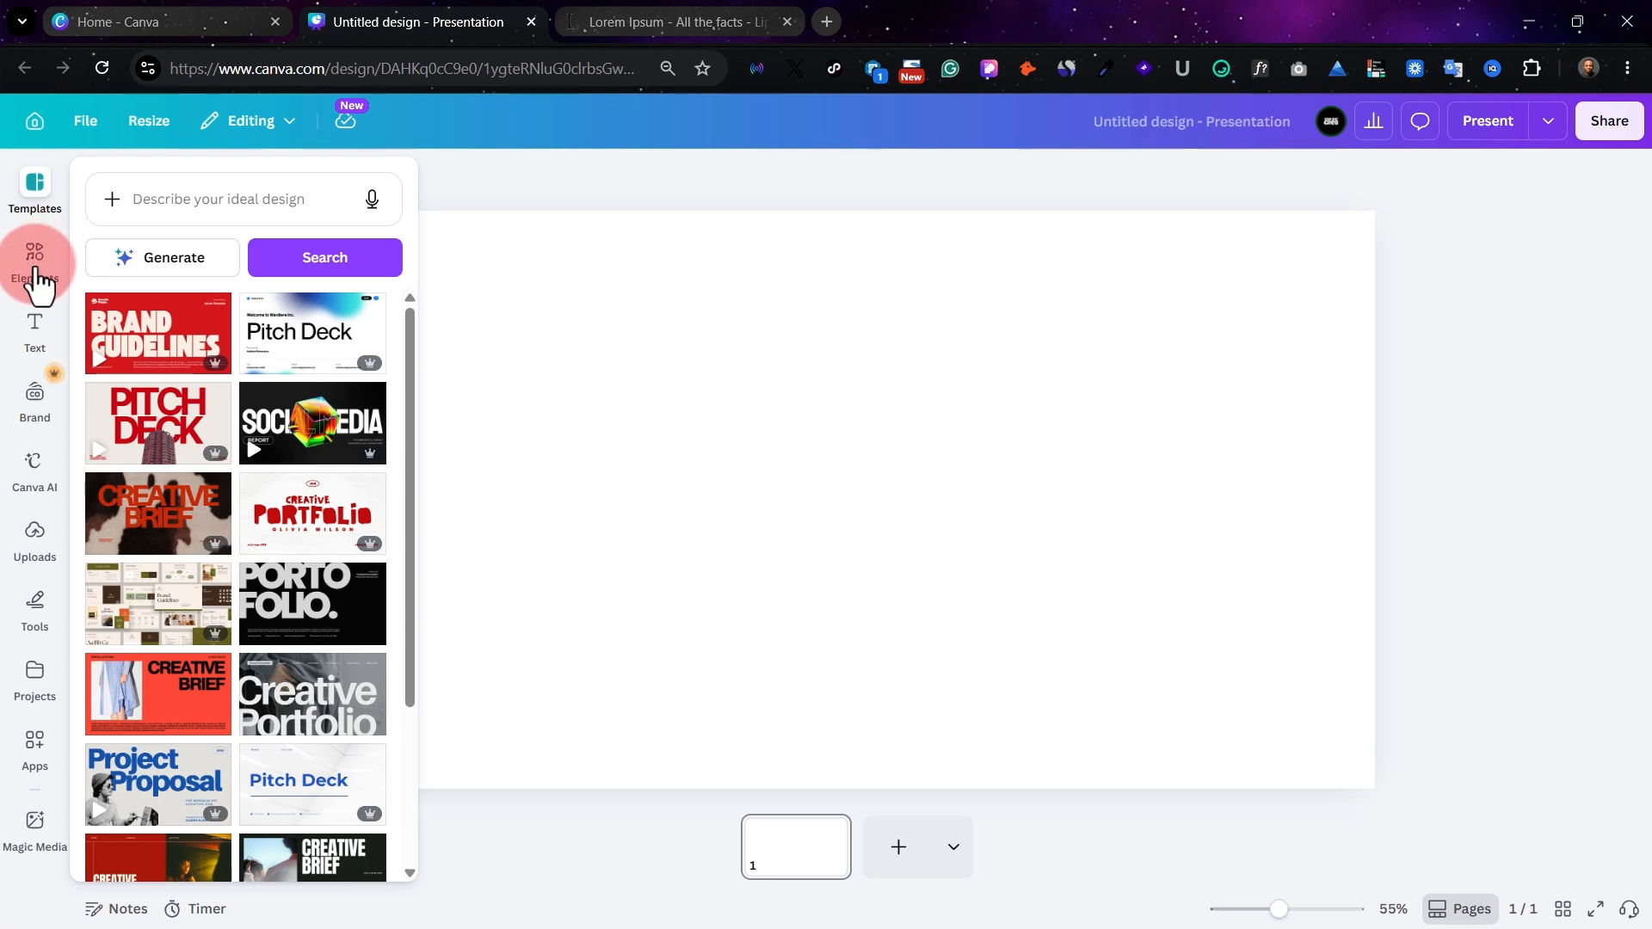
Add the right-leaning parallelogram from the basic shapes to the right half of the blank page
{"action": "left_click", "coordinate": [38, 261]}
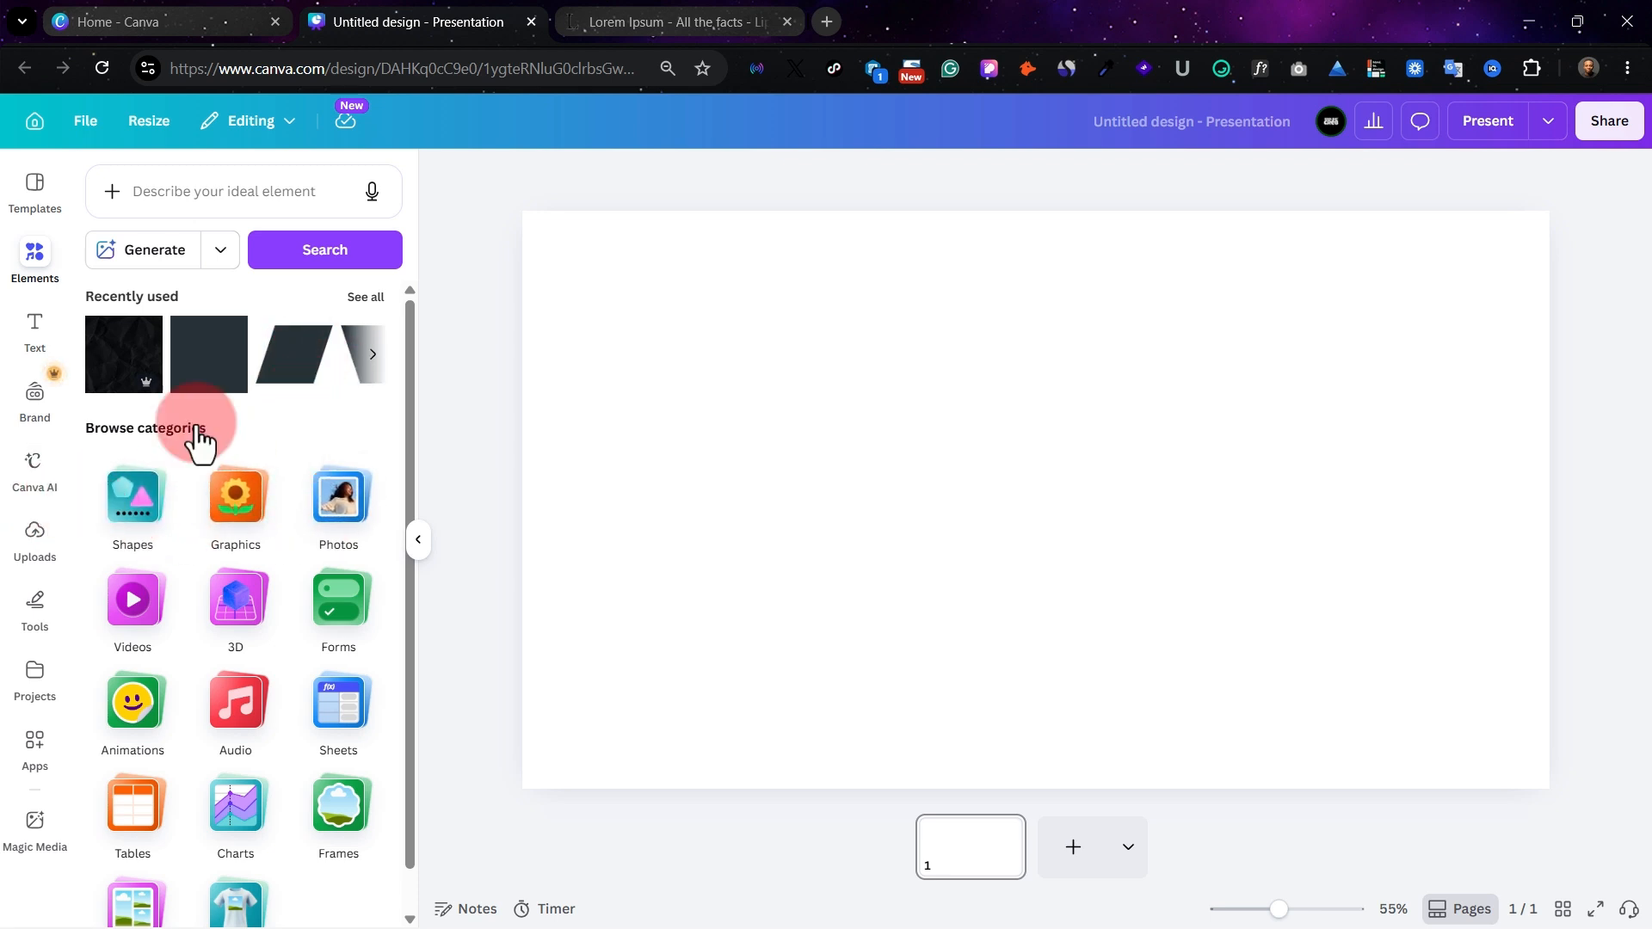
{"action": "left_click", "coordinate": [136, 508]}
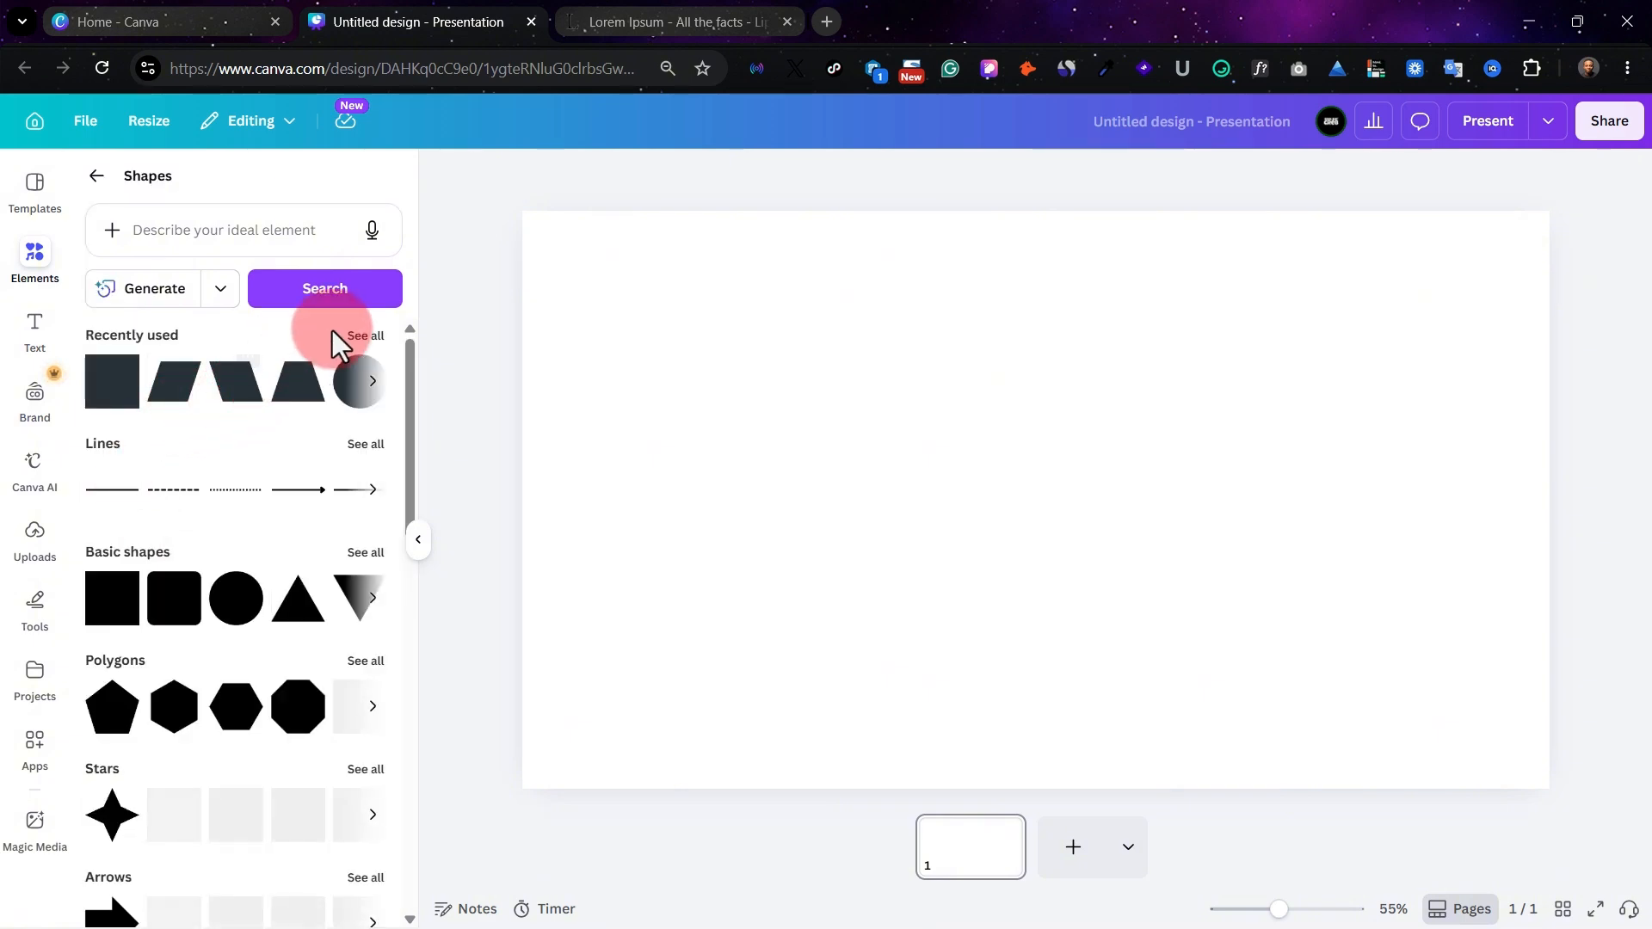
{"action": "left_click", "coordinate": [367, 555]}
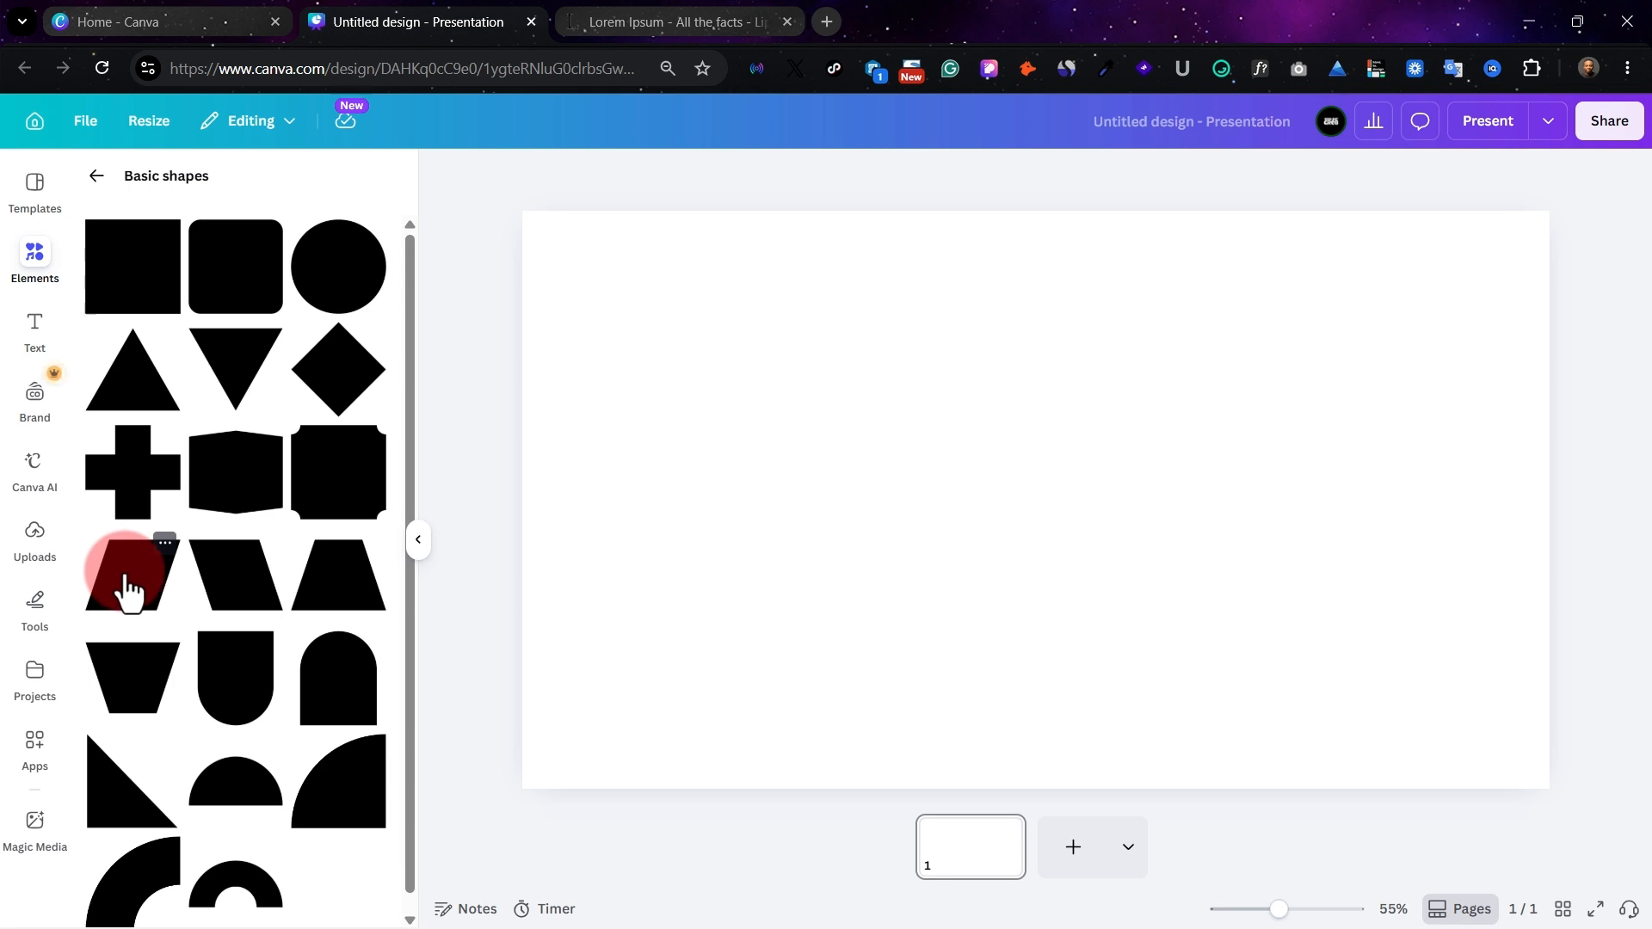
{"action": "left_click_drag", "start_coordinate": [126, 590], "coordinate": [1194, 461]}
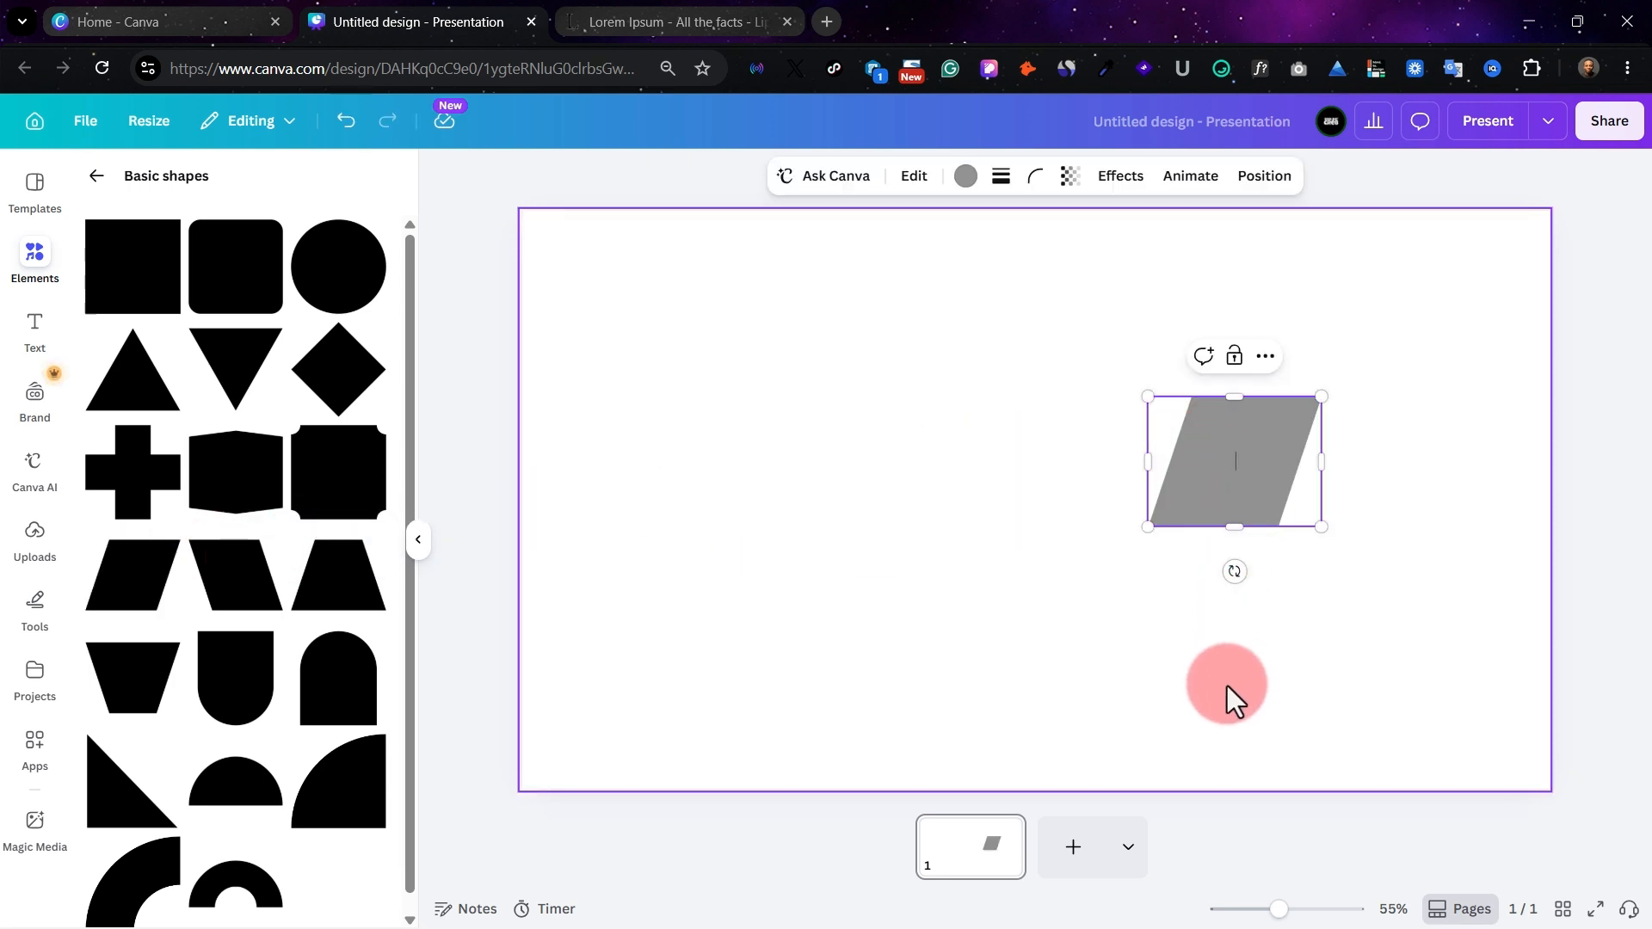
Enlarge the parallelogram to span the page's full height and widen it toward the centre of the page
{"action": "left_click_drag", "start_coordinate": [1235, 525], "coordinate": [1199, 781]}
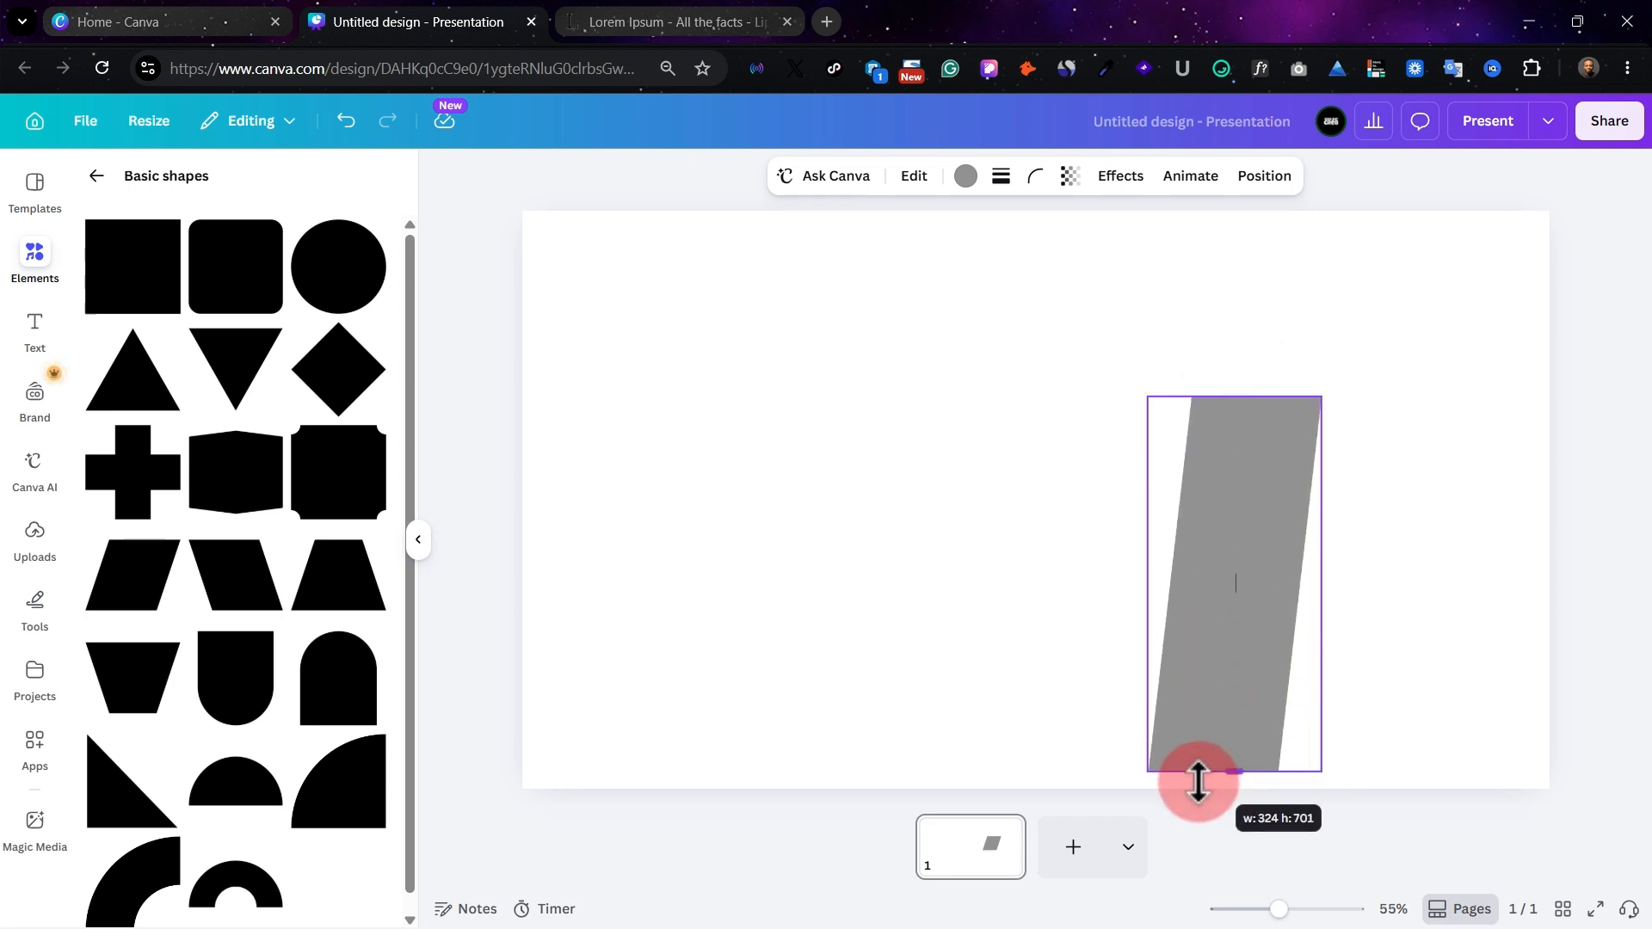
{"action": "left_click_drag", "start_coordinate": [1321, 396], "coordinate": [1427, 166]}
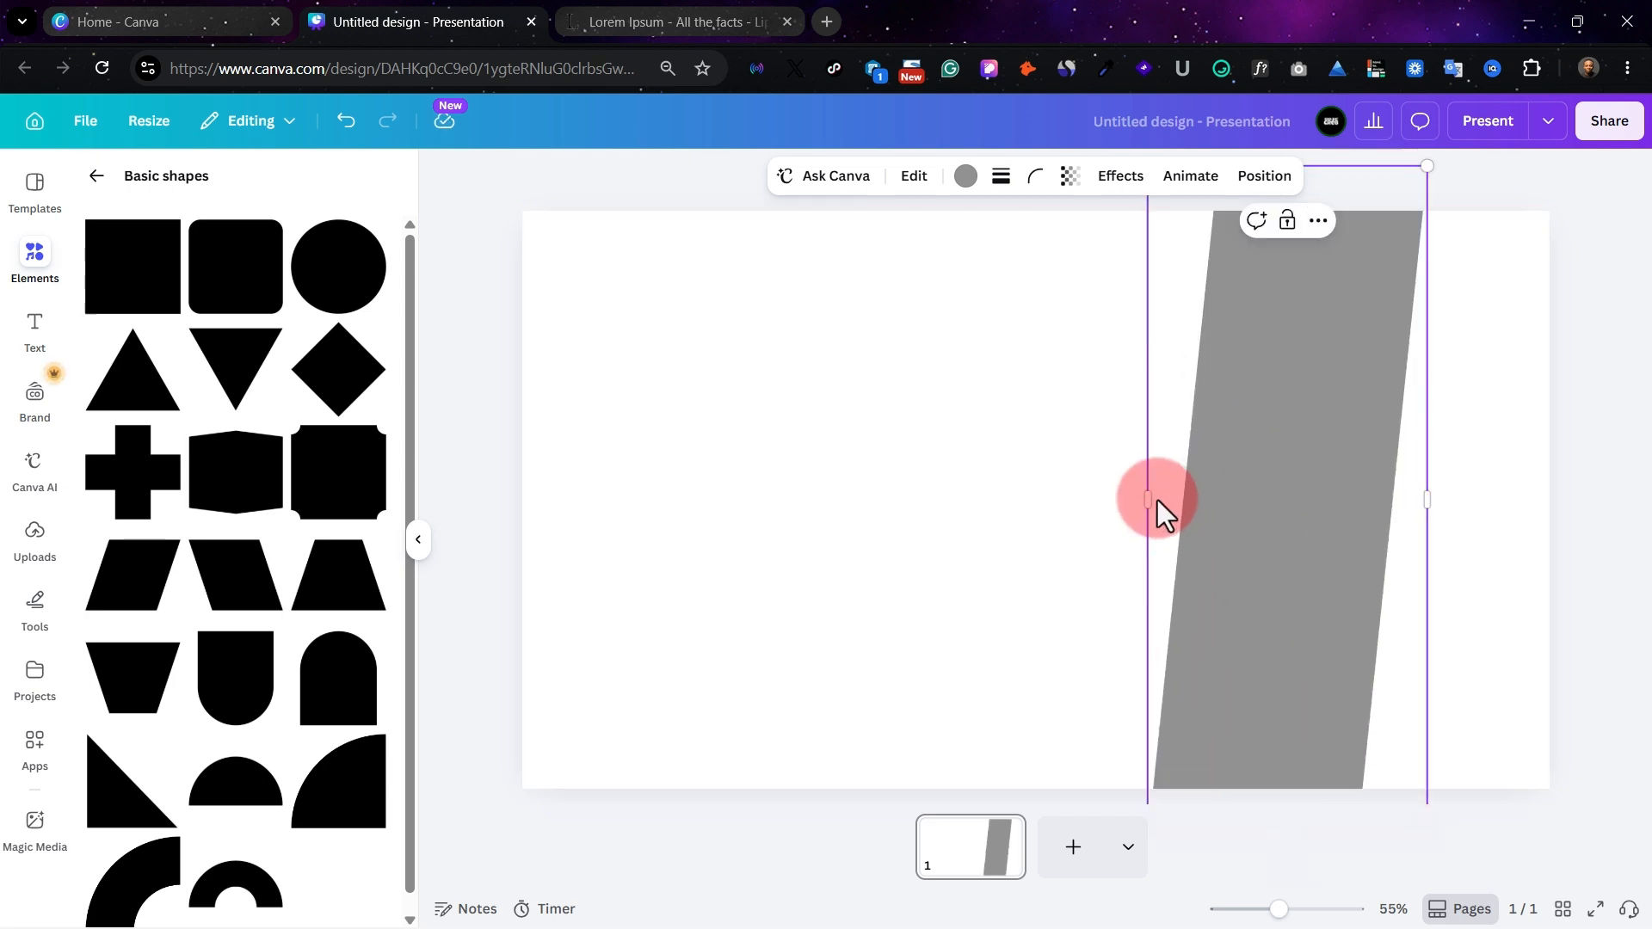
{"action": "left_click_drag", "start_coordinate": [1140, 503], "coordinate": [986, 505]}
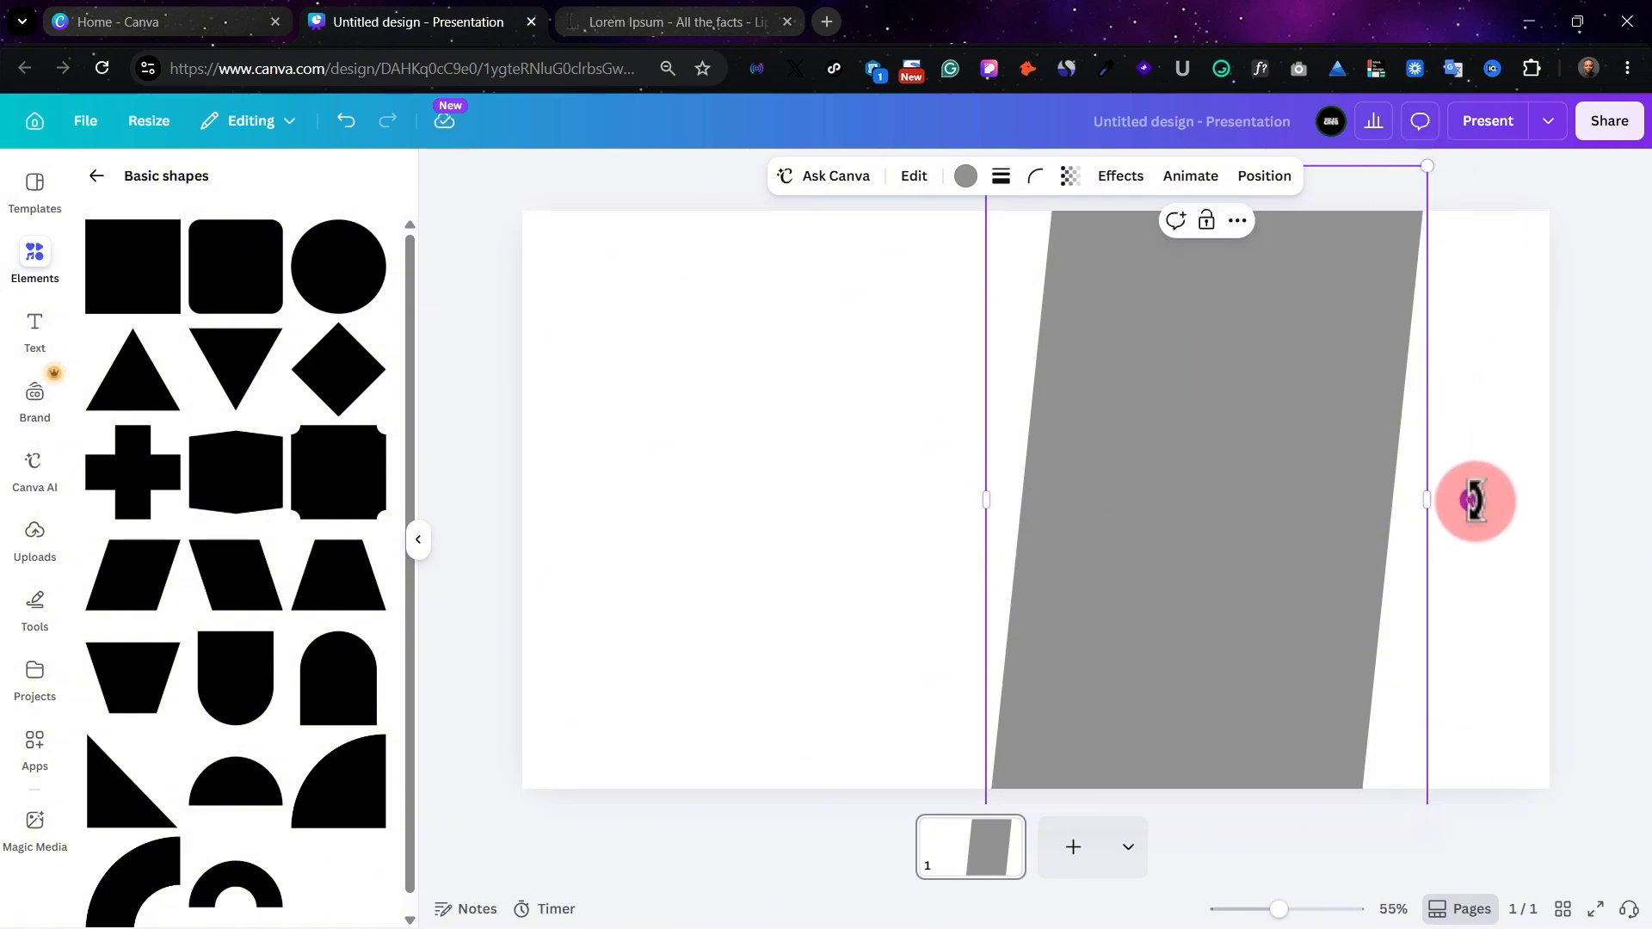
Rotate the parallelogram slightly clockwise for a steeper slant, then extend and reposition it to fill the page height again
{"action": "left_click_drag", "start_coordinate": [1474, 502], "coordinate": [1474, 542]}
{"action": "mouse_move", "coordinate": [1239, 597]}
{"action": "left_mouse_down"}
{"action": "mouse_move", "coordinate": [1206, 590]}
{"action": "mouse_move", "coordinate": [1240, 572]}
{"action": "left_mouse_up"}
{"action": "left_click_drag", "start_coordinate": [1200, 802], "coordinate": [1170, 859]}
{"action": "mouse_move", "coordinate": [1257, 632]}
{"action": "left_mouse_down"}
{"action": "mouse_move", "coordinate": [1256, 602]}
{"action": "mouse_move", "coordinate": [1247, 612]}
{"action": "left_mouse_up"}
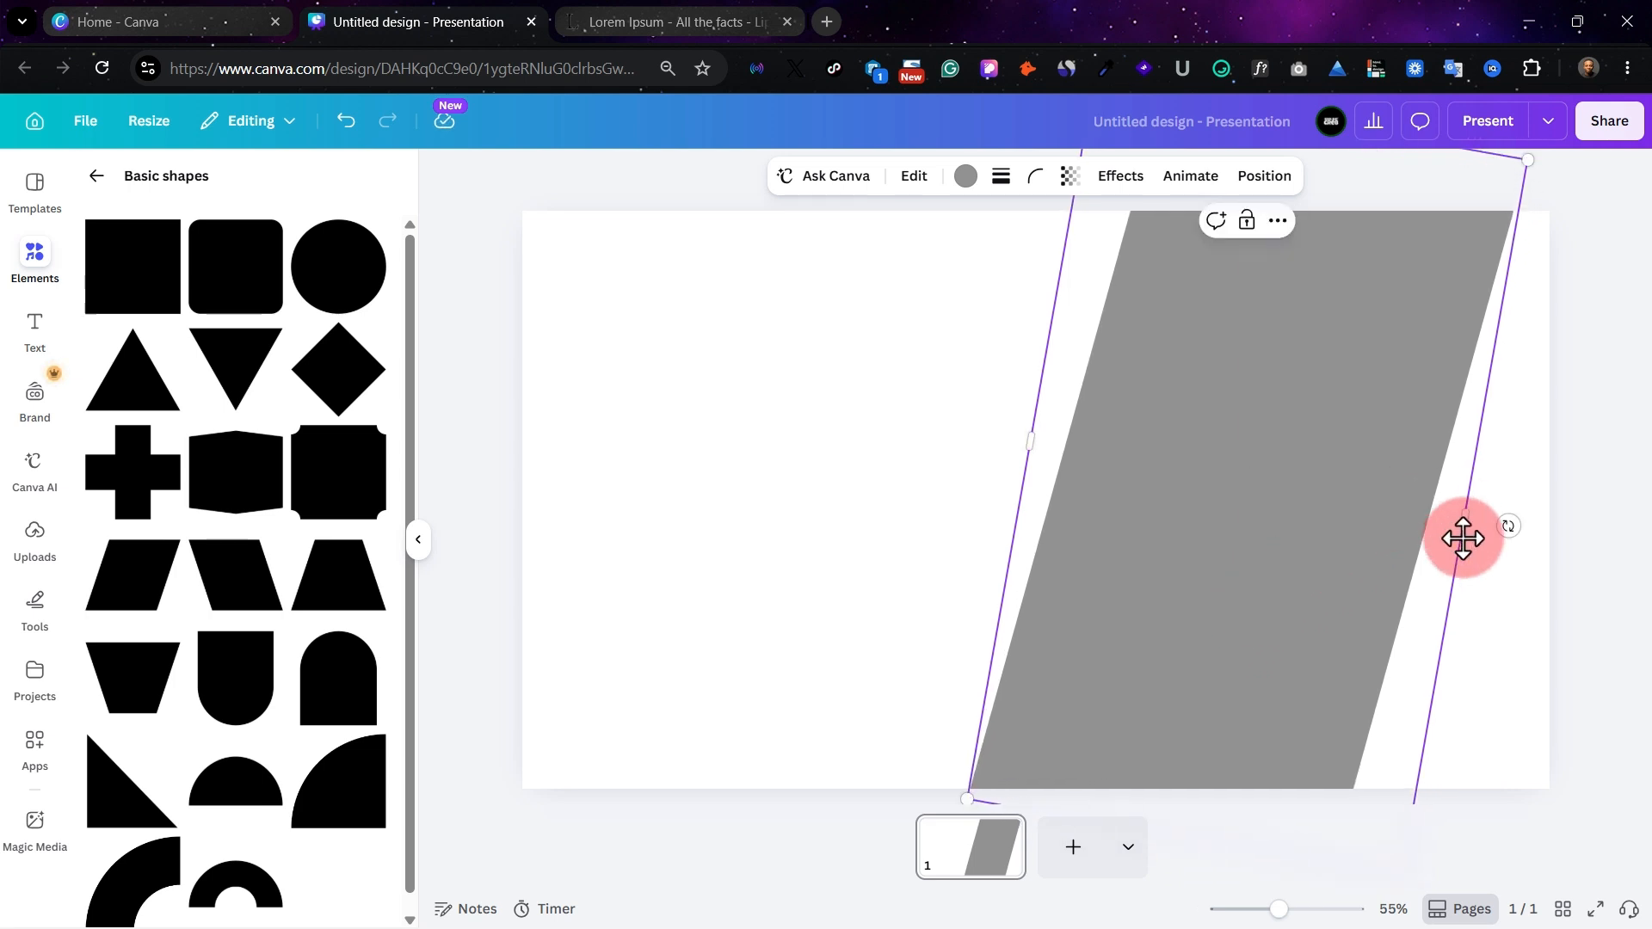
{"action": "left_click", "coordinate": [1478, 572]}
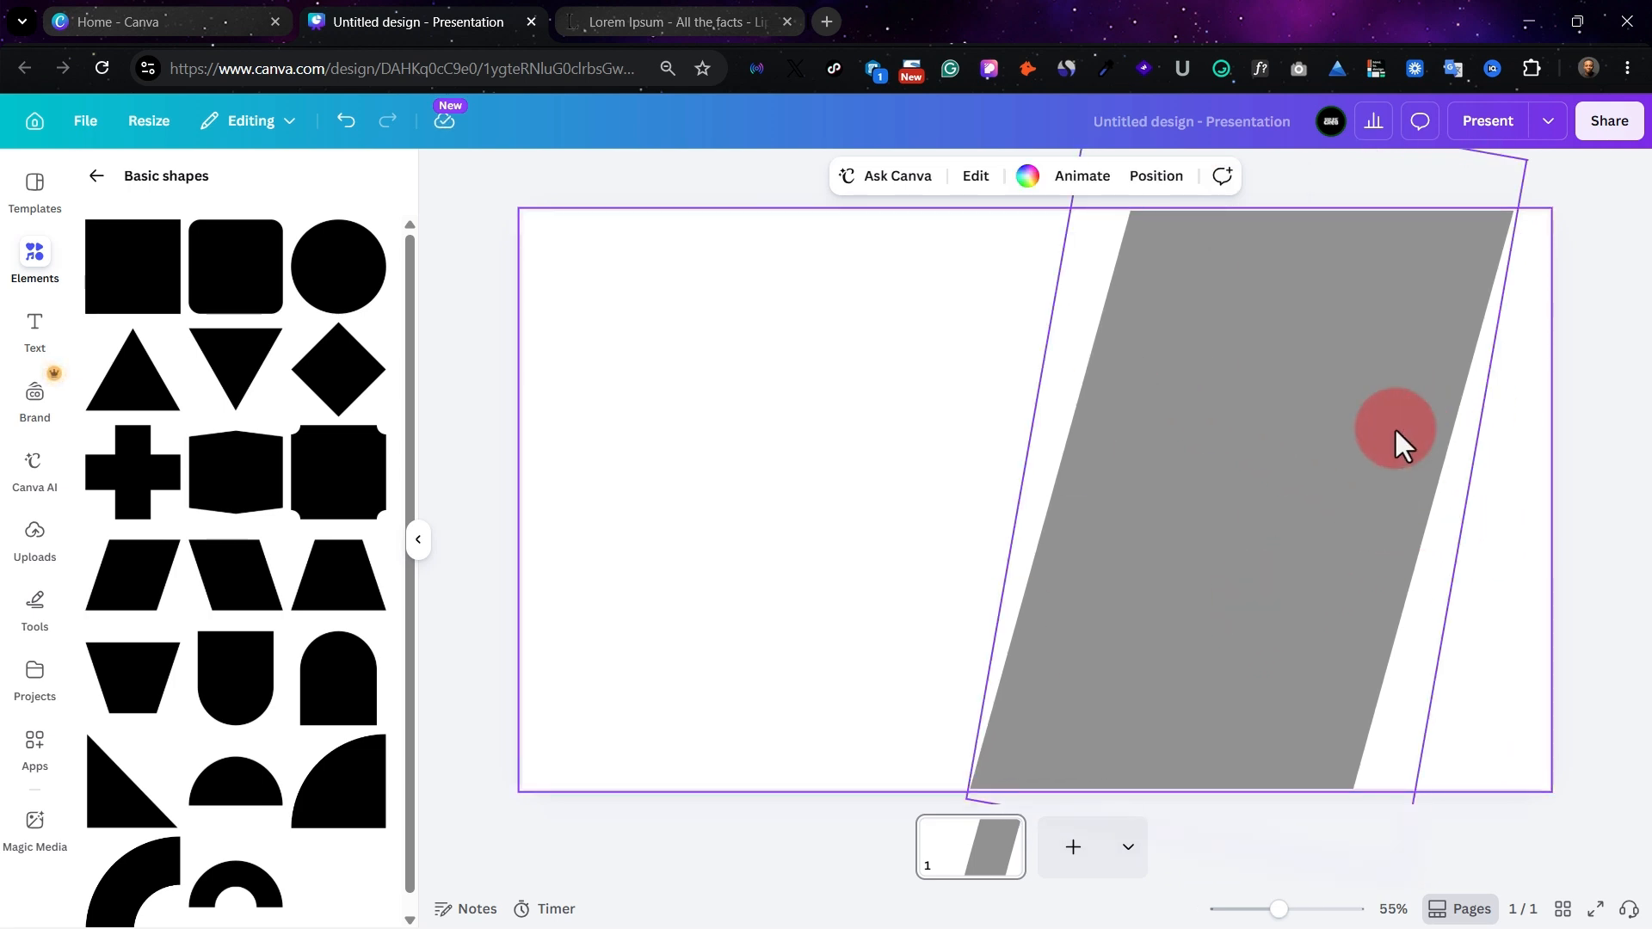
Fill the parallelogram with black
{"action": "left_click", "coordinate": [1342, 443]}
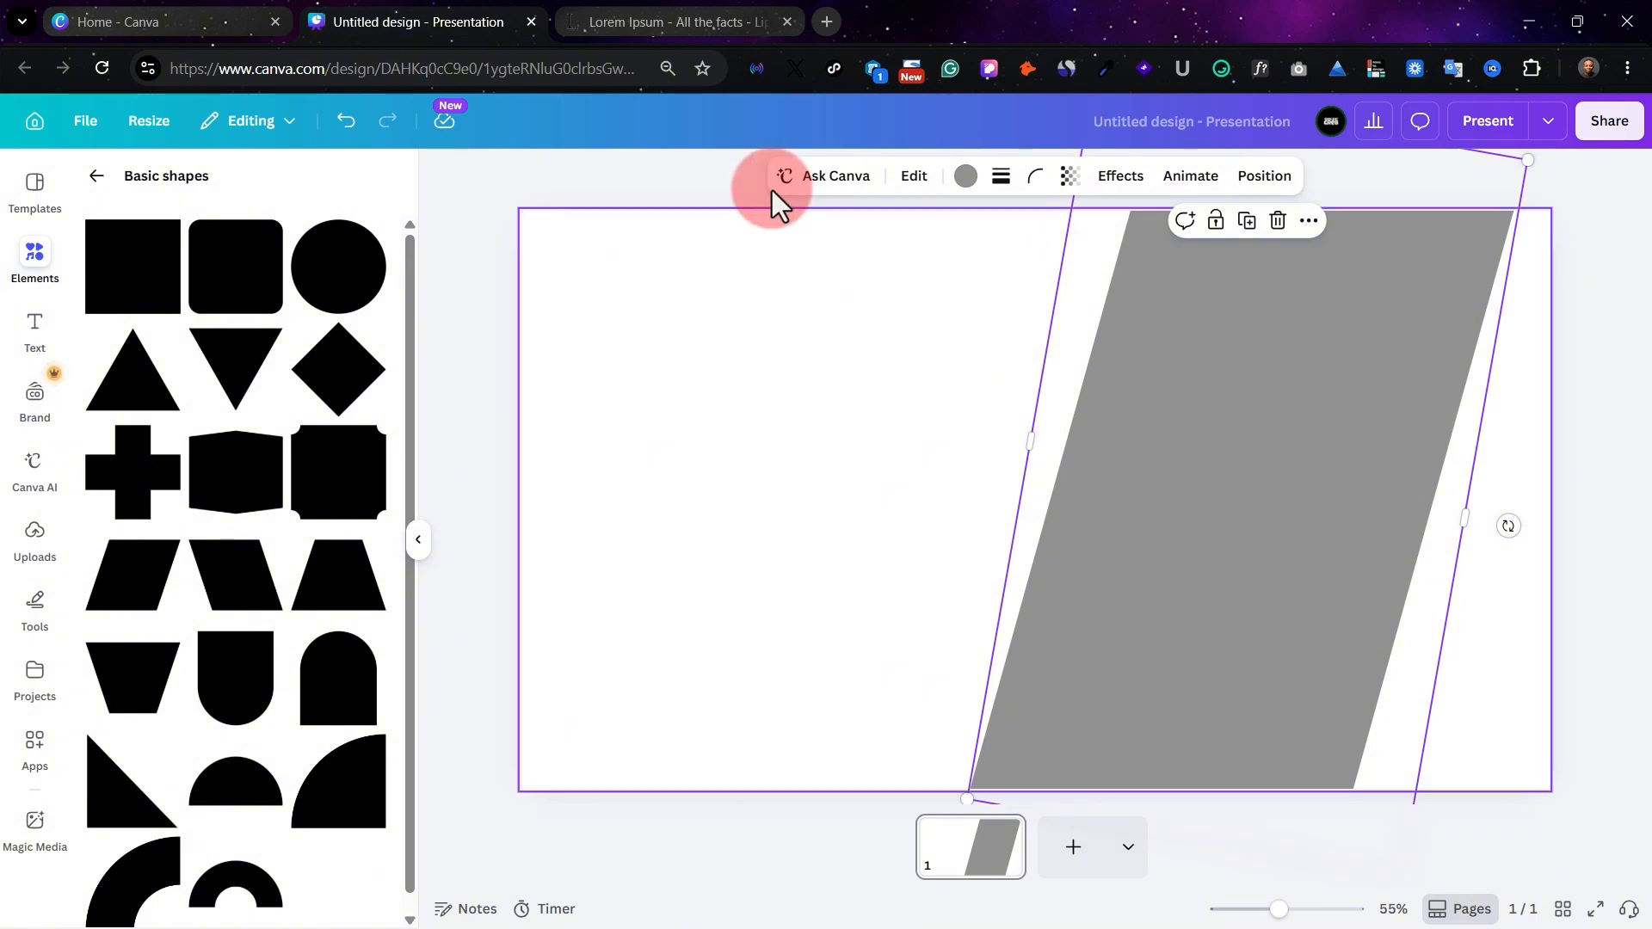
{"action": "left_click", "coordinate": [968, 177]}
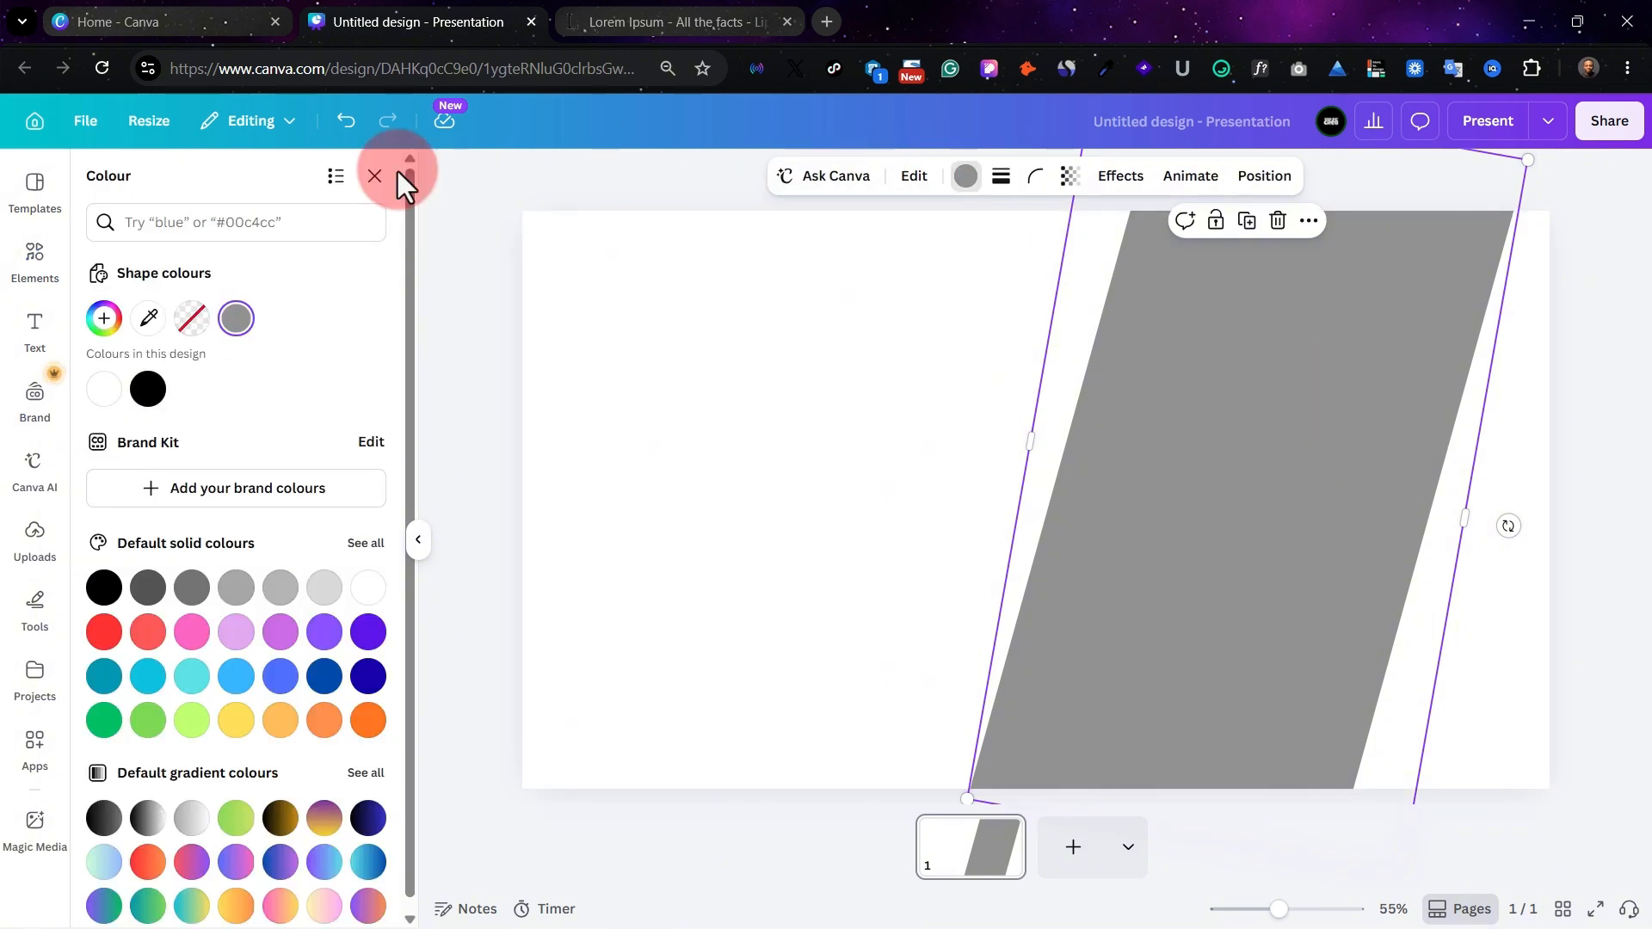
{"action": "left_click", "coordinate": [151, 393]}
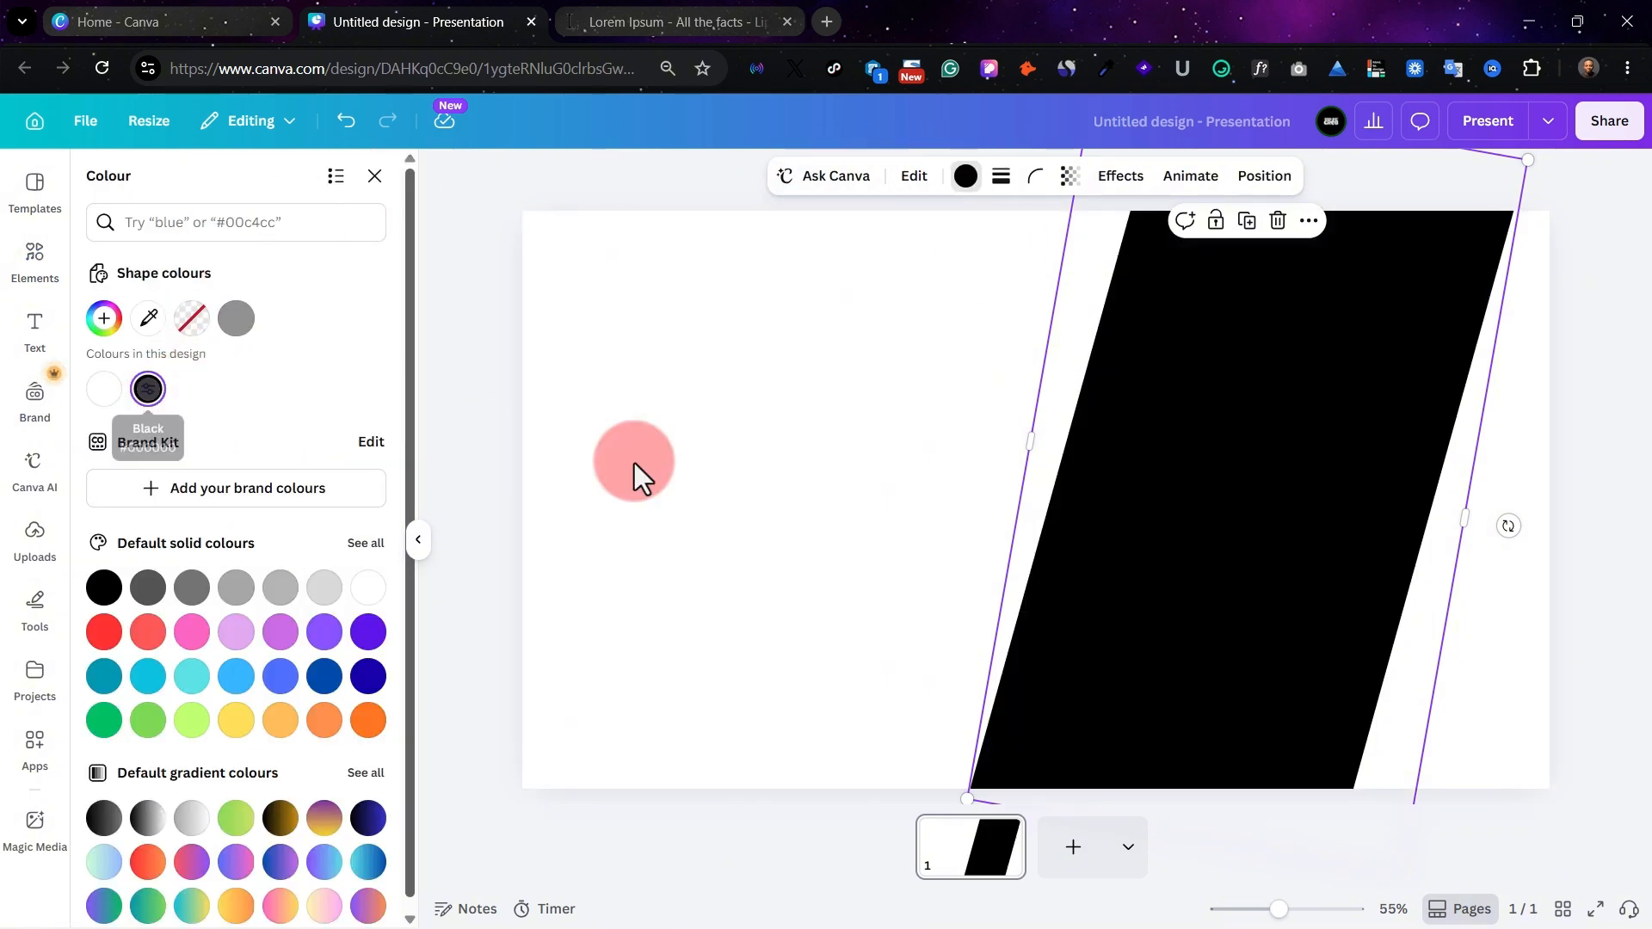
{"action": "left_click", "coordinate": [895, 467]}
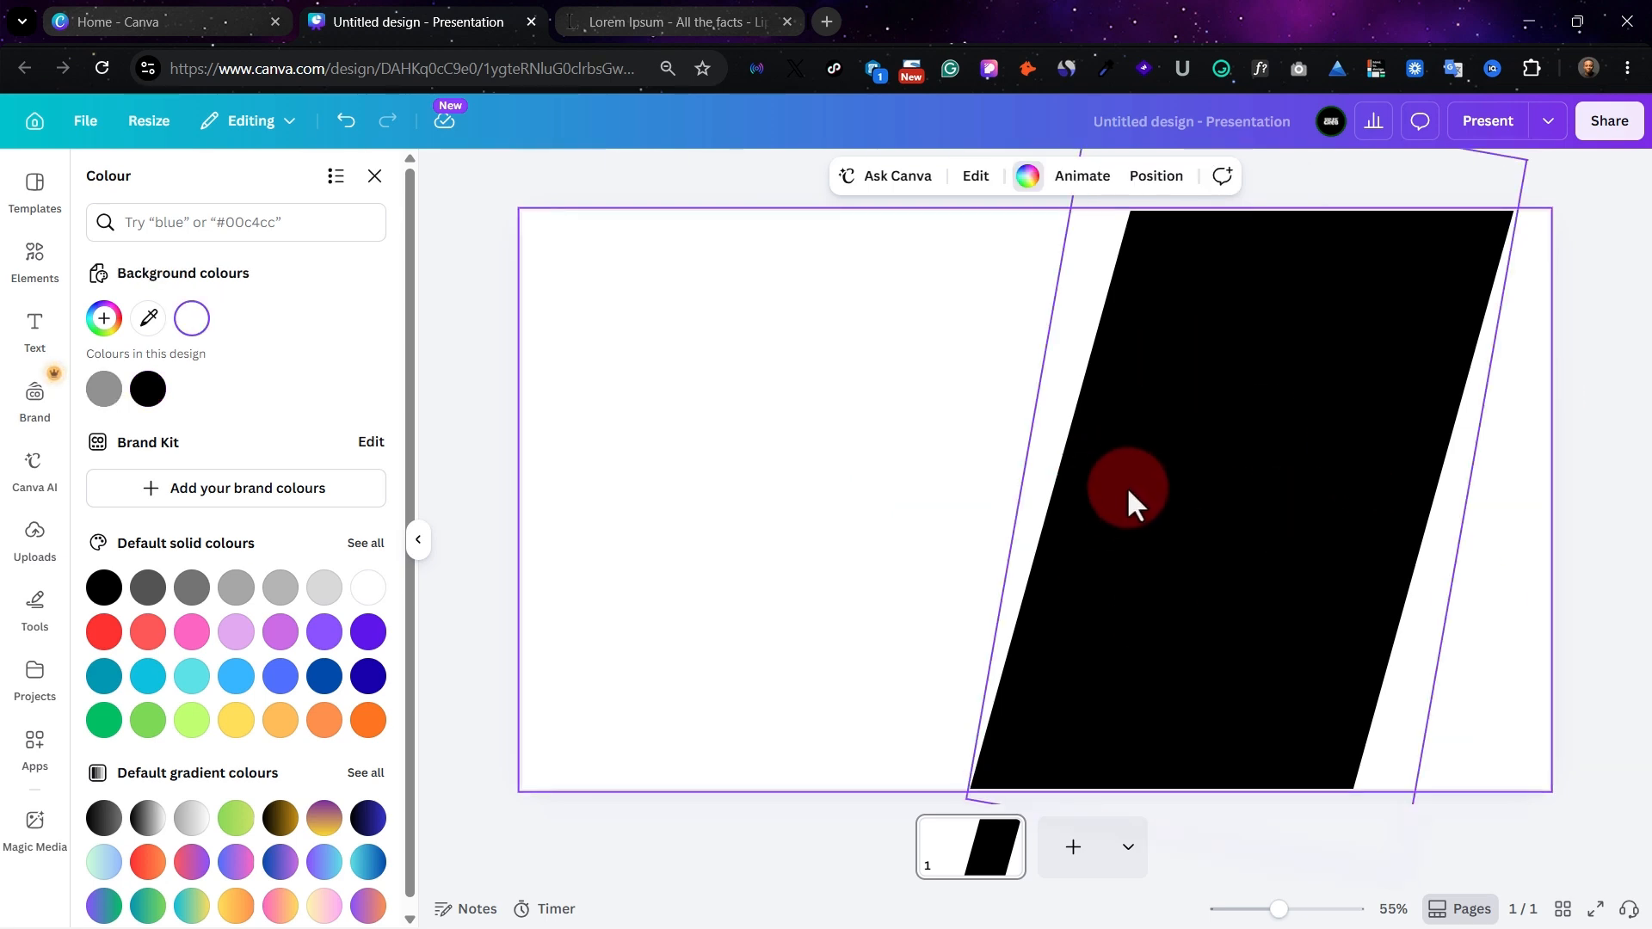
Switch to the FB 1 presentation and copy the hex code #98192A of its red slanted band
{"action": "left_click", "coordinate": [641, 21]}
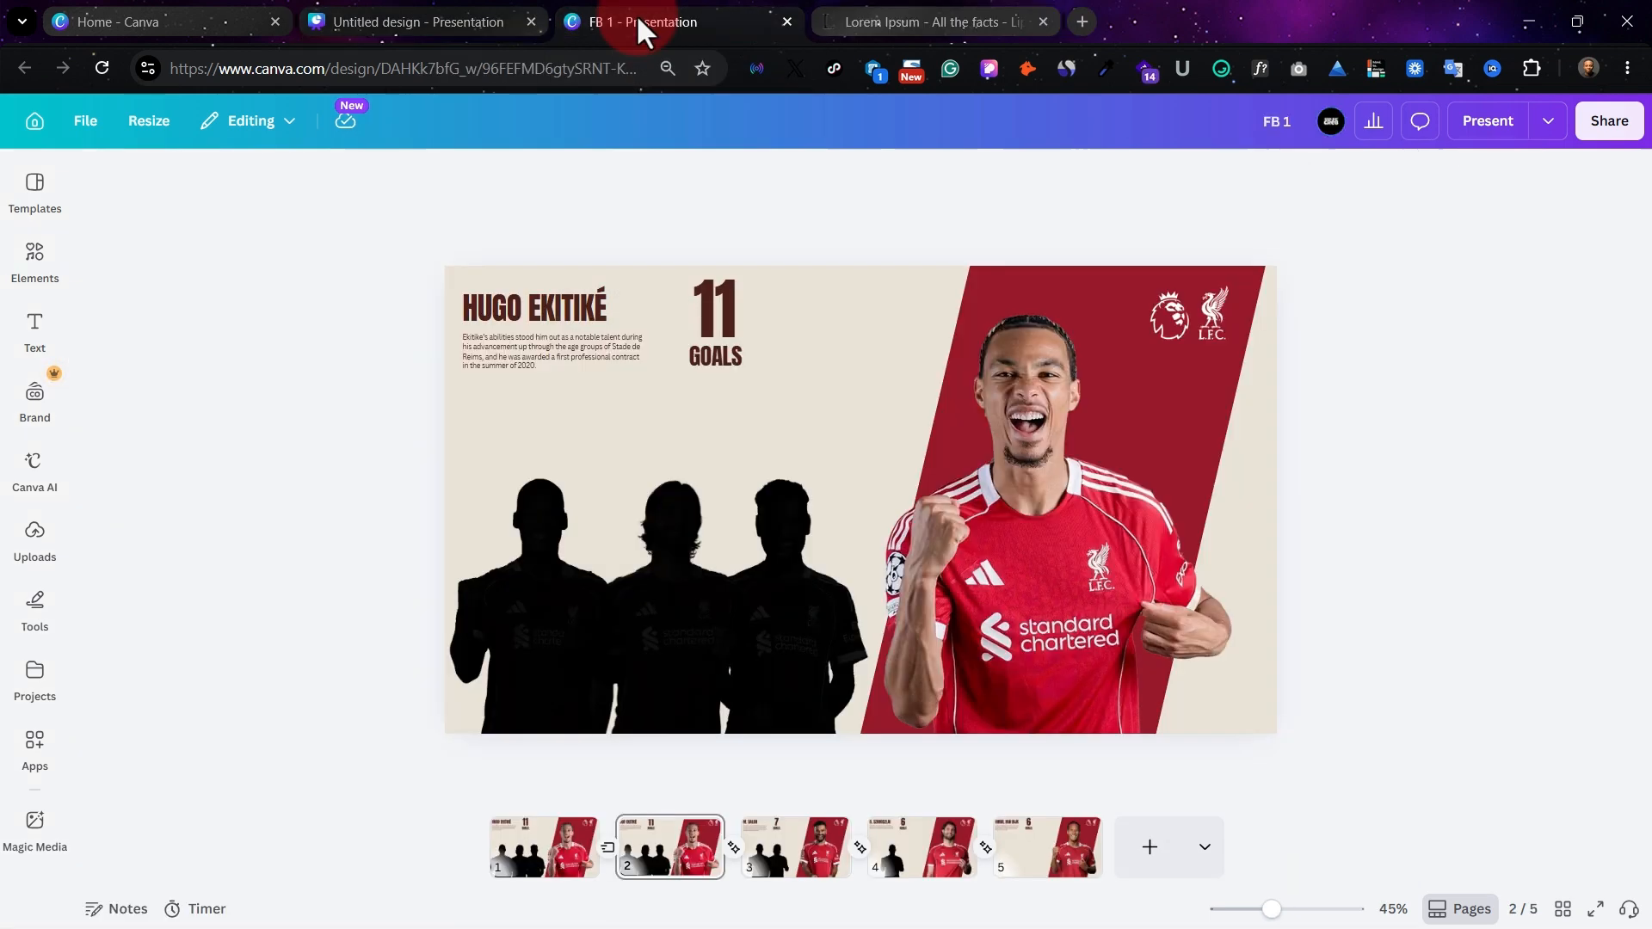
{"action": "left_click", "coordinate": [1245, 354]}
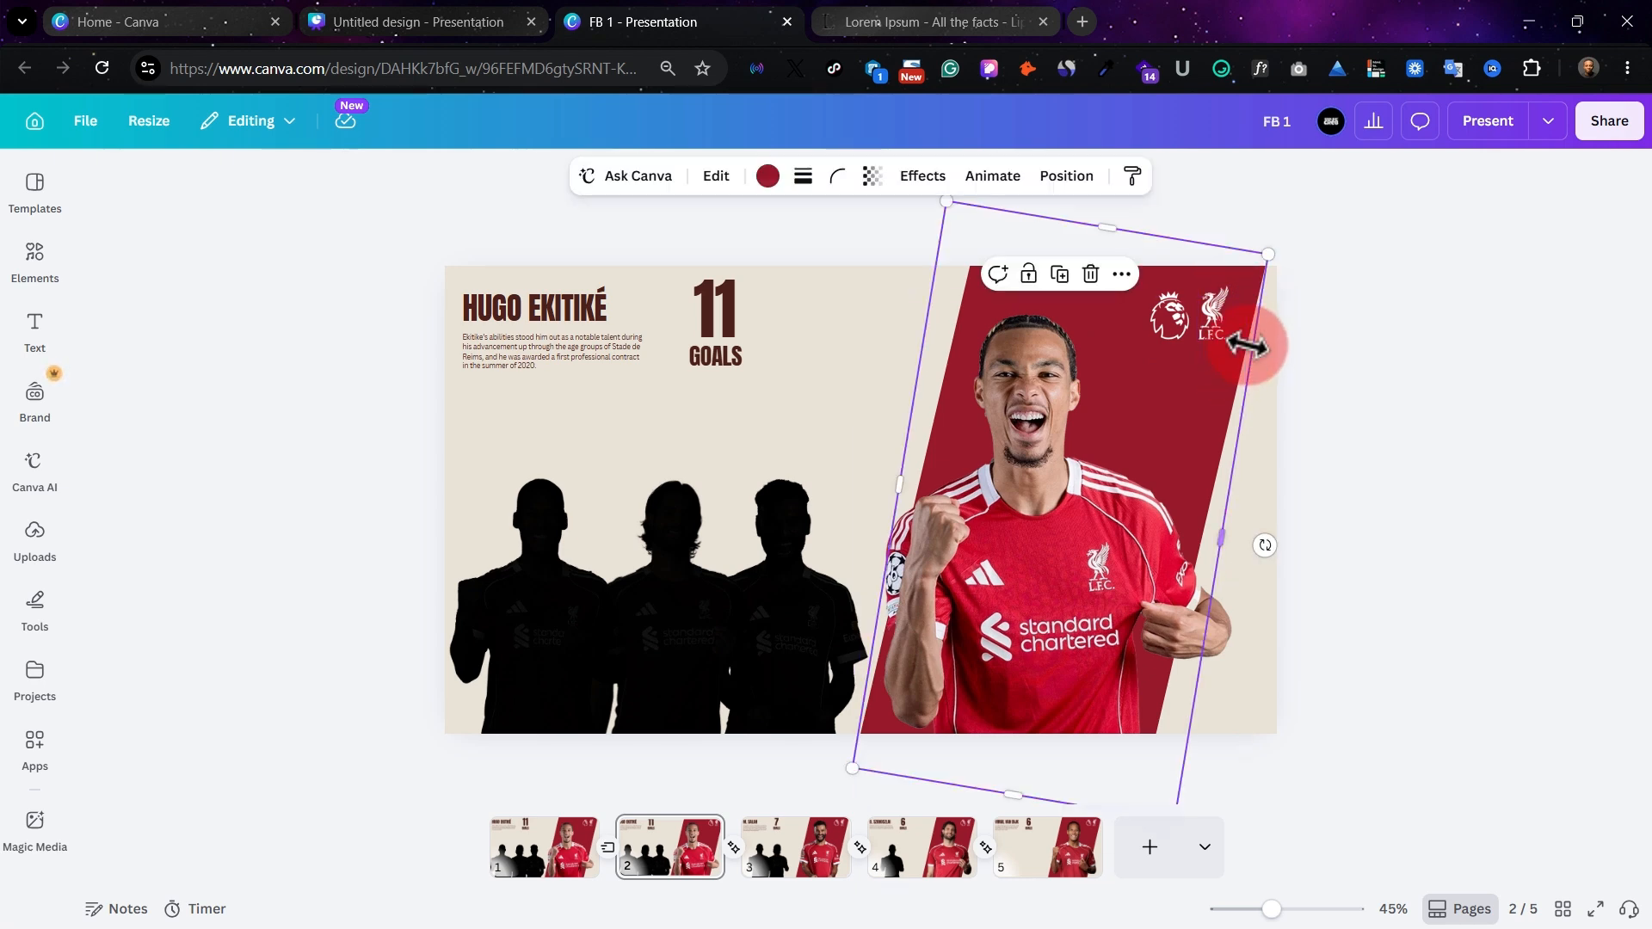
{"action": "left_click", "coordinate": [767, 177]}
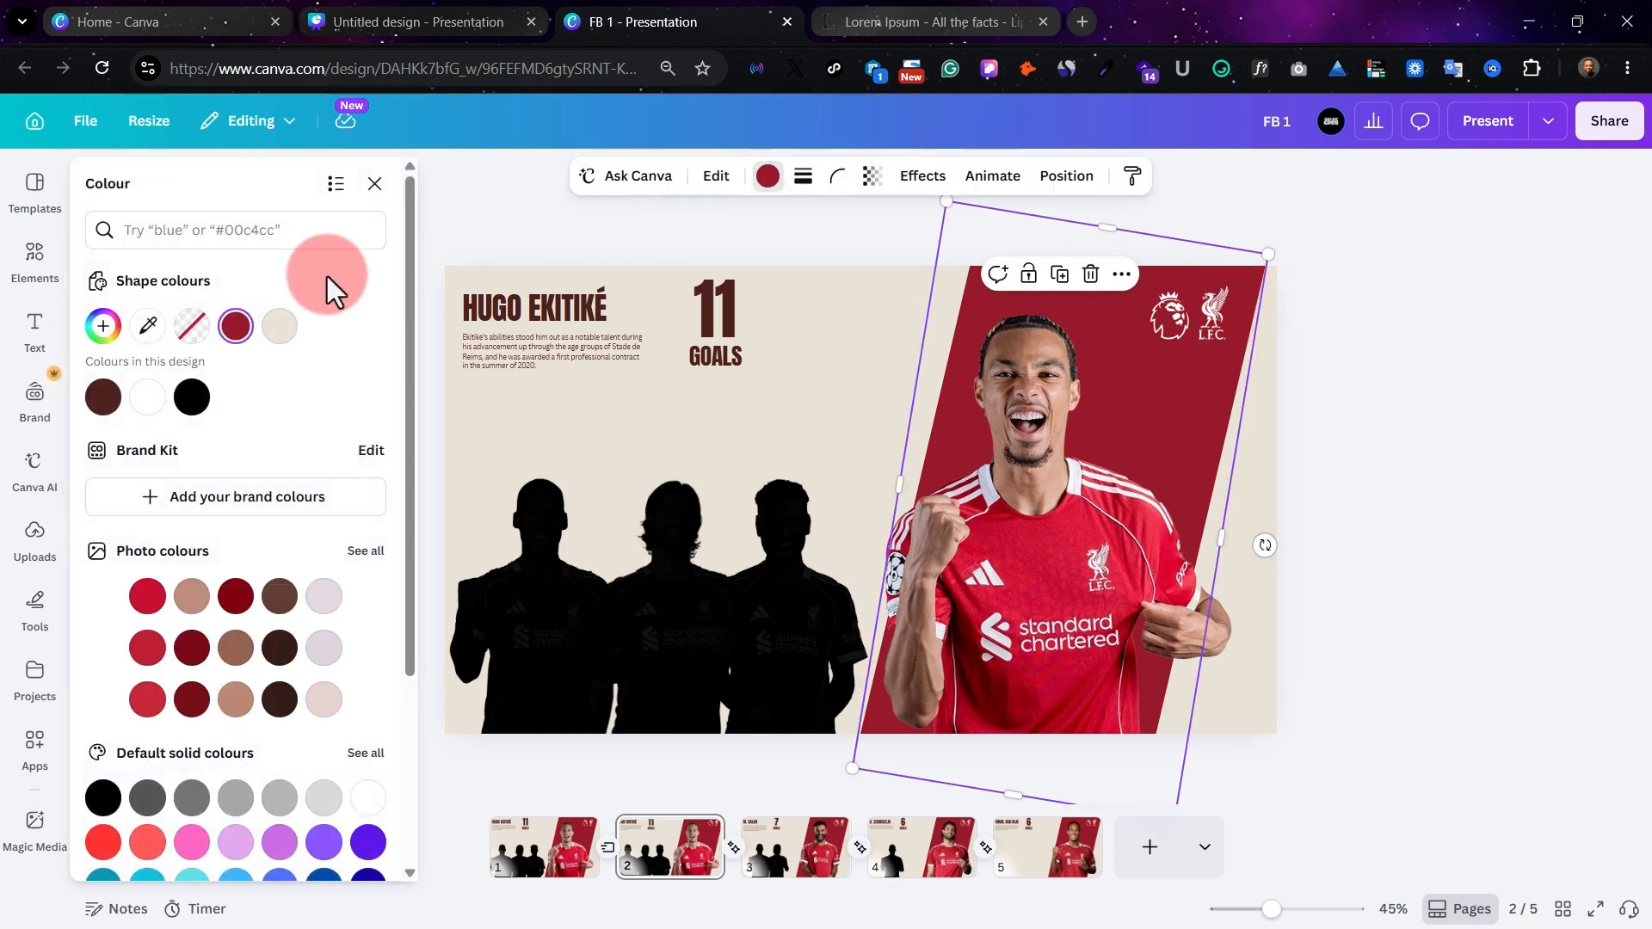
{"action": "left_click", "coordinate": [235, 327]}
{"action": "key", "text": "ctrl+c"}
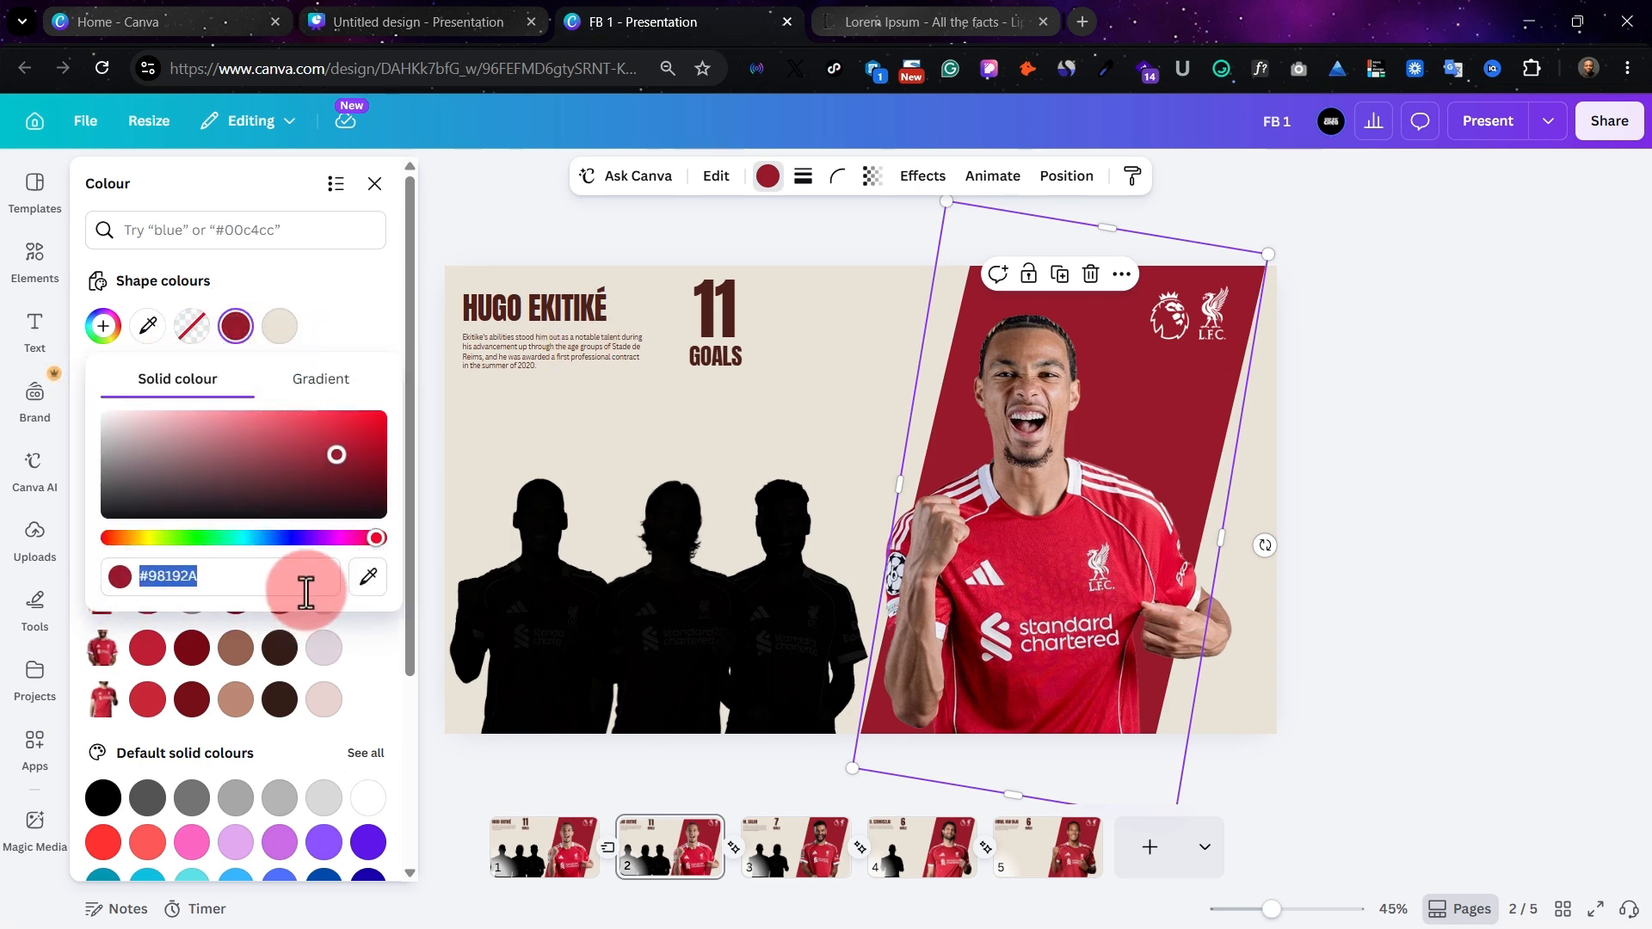
Return to the untitled presentation and set the parallelogram's fill colour to #98192A
{"action": "left_click", "coordinate": [372, 17]}
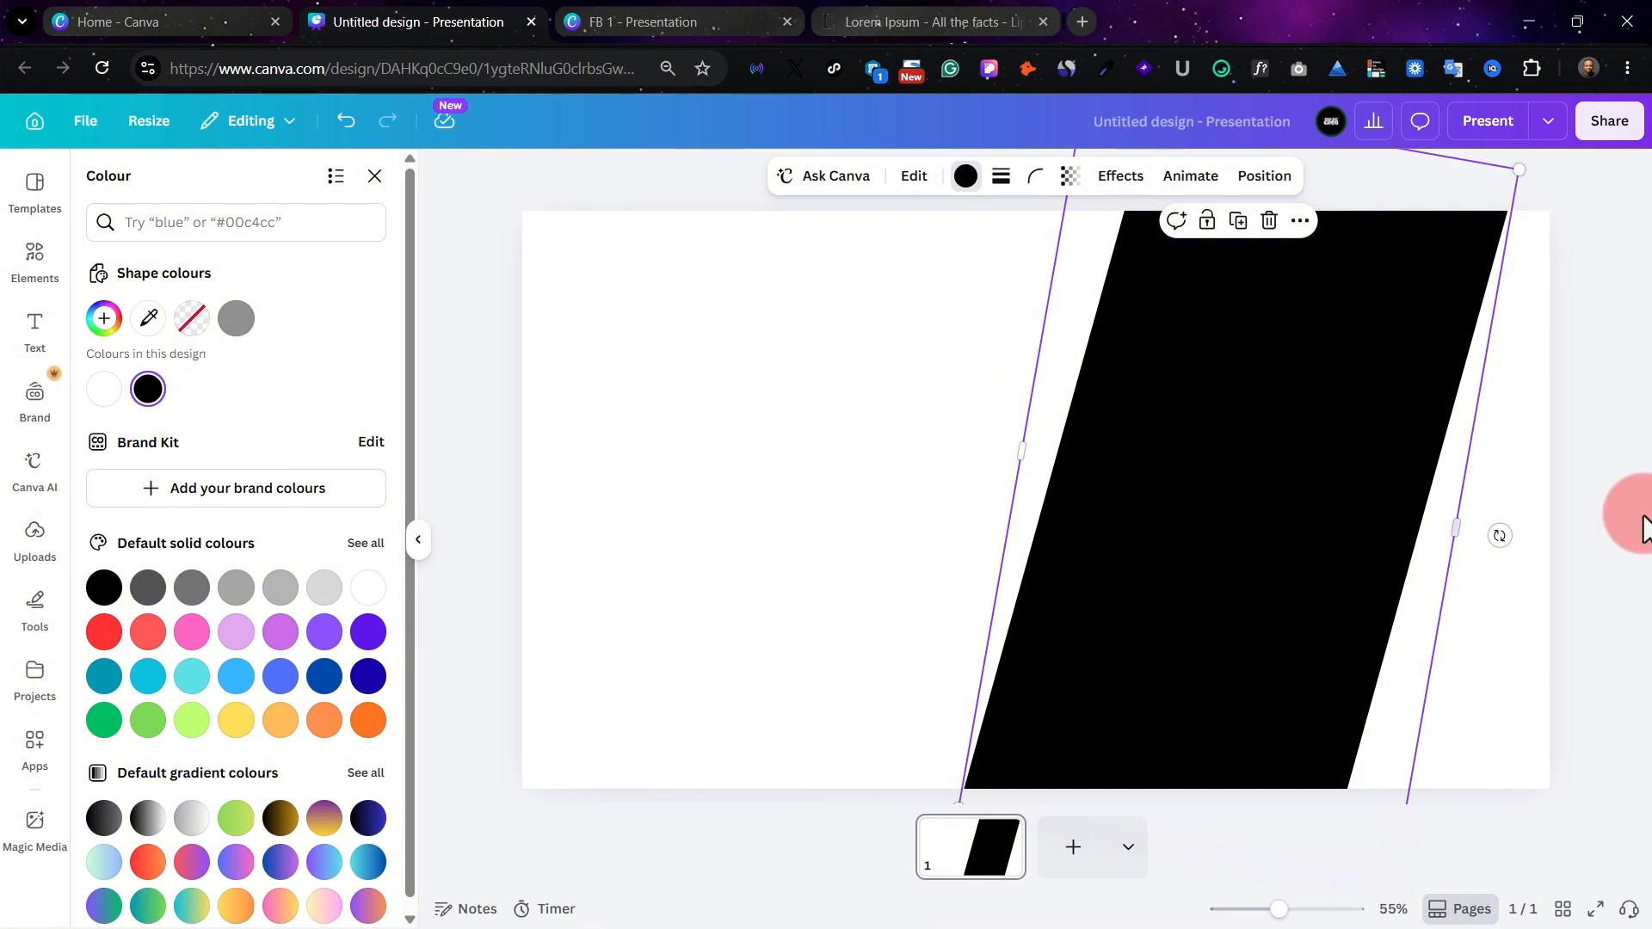
{"action": "left_click", "coordinate": [148, 389]}
{"action": "key", "text": "ctrl+v"}
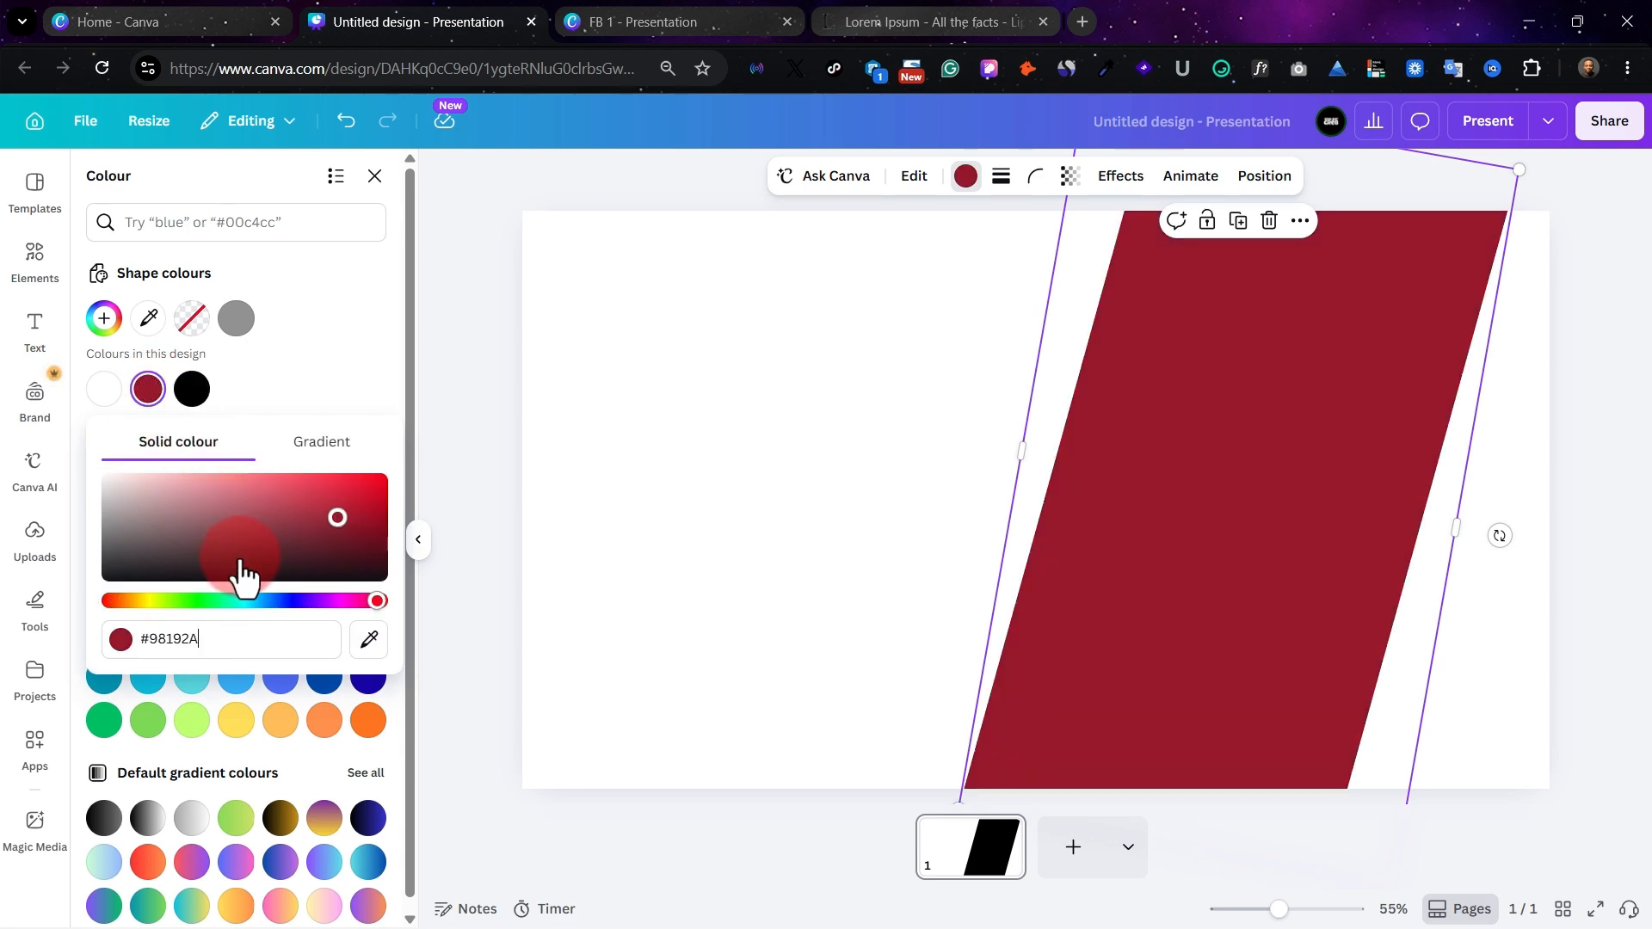
{"action": "left_click", "coordinate": [550, 219]}
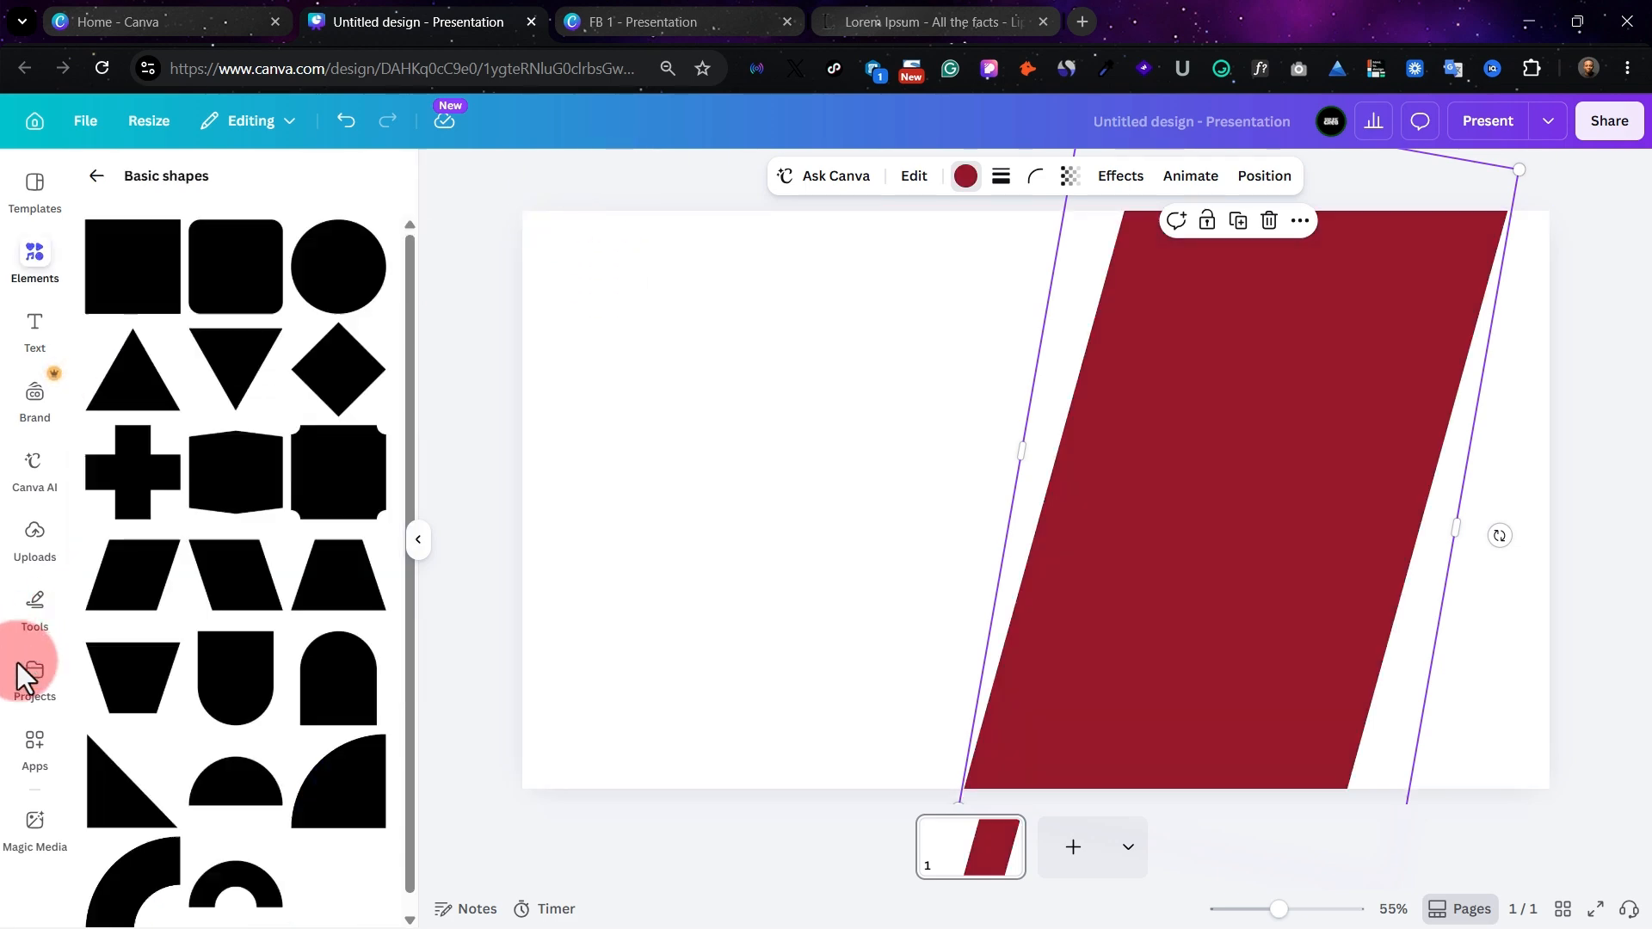
Add the uploaded white Premier League lion and Liverpool crest, and shrink the lion into the red band's upper right corner
{"action": "left_click", "coordinate": [34, 551]}
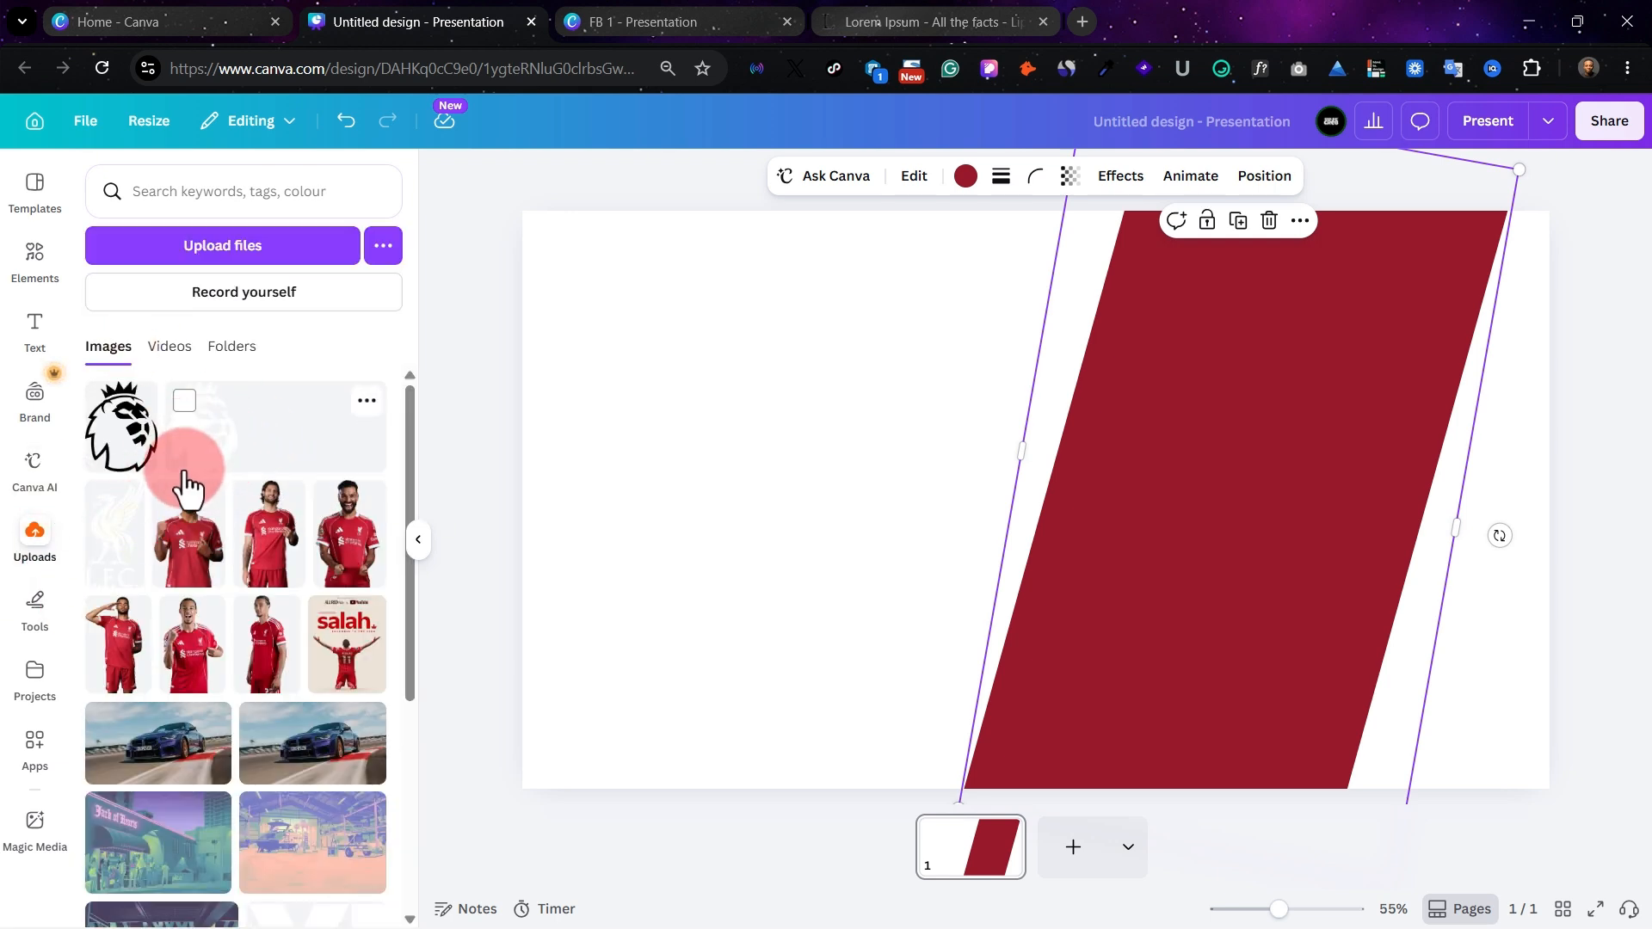
{"action": "left_click", "coordinate": [194, 250]}
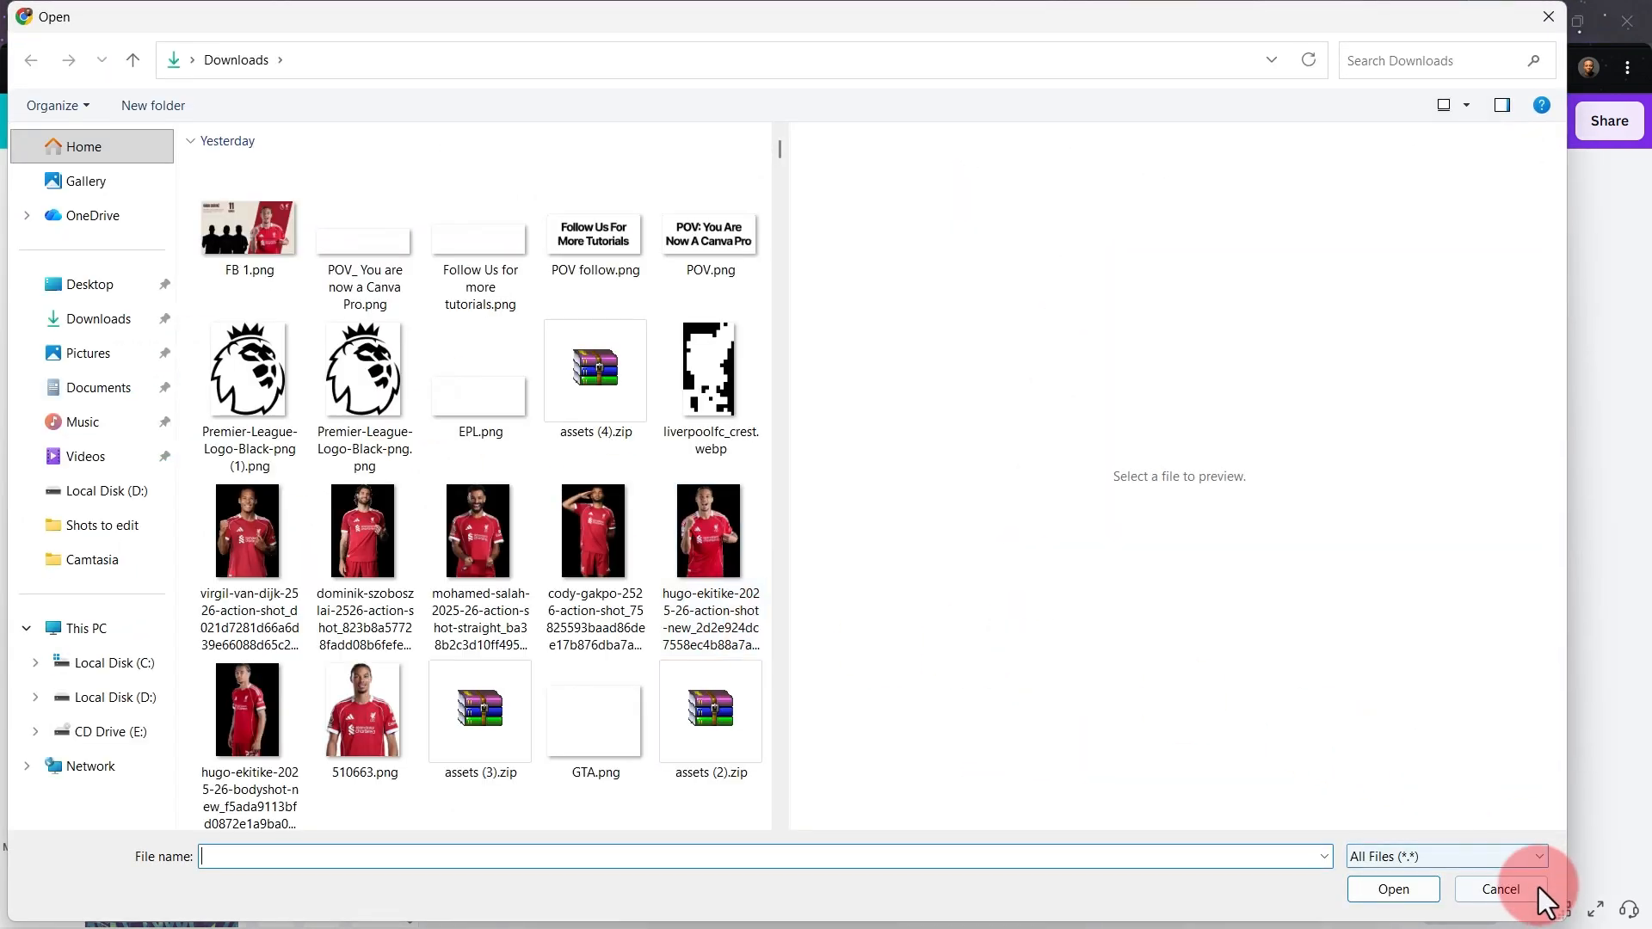
{"action": "left_click", "coordinate": [1515, 895]}
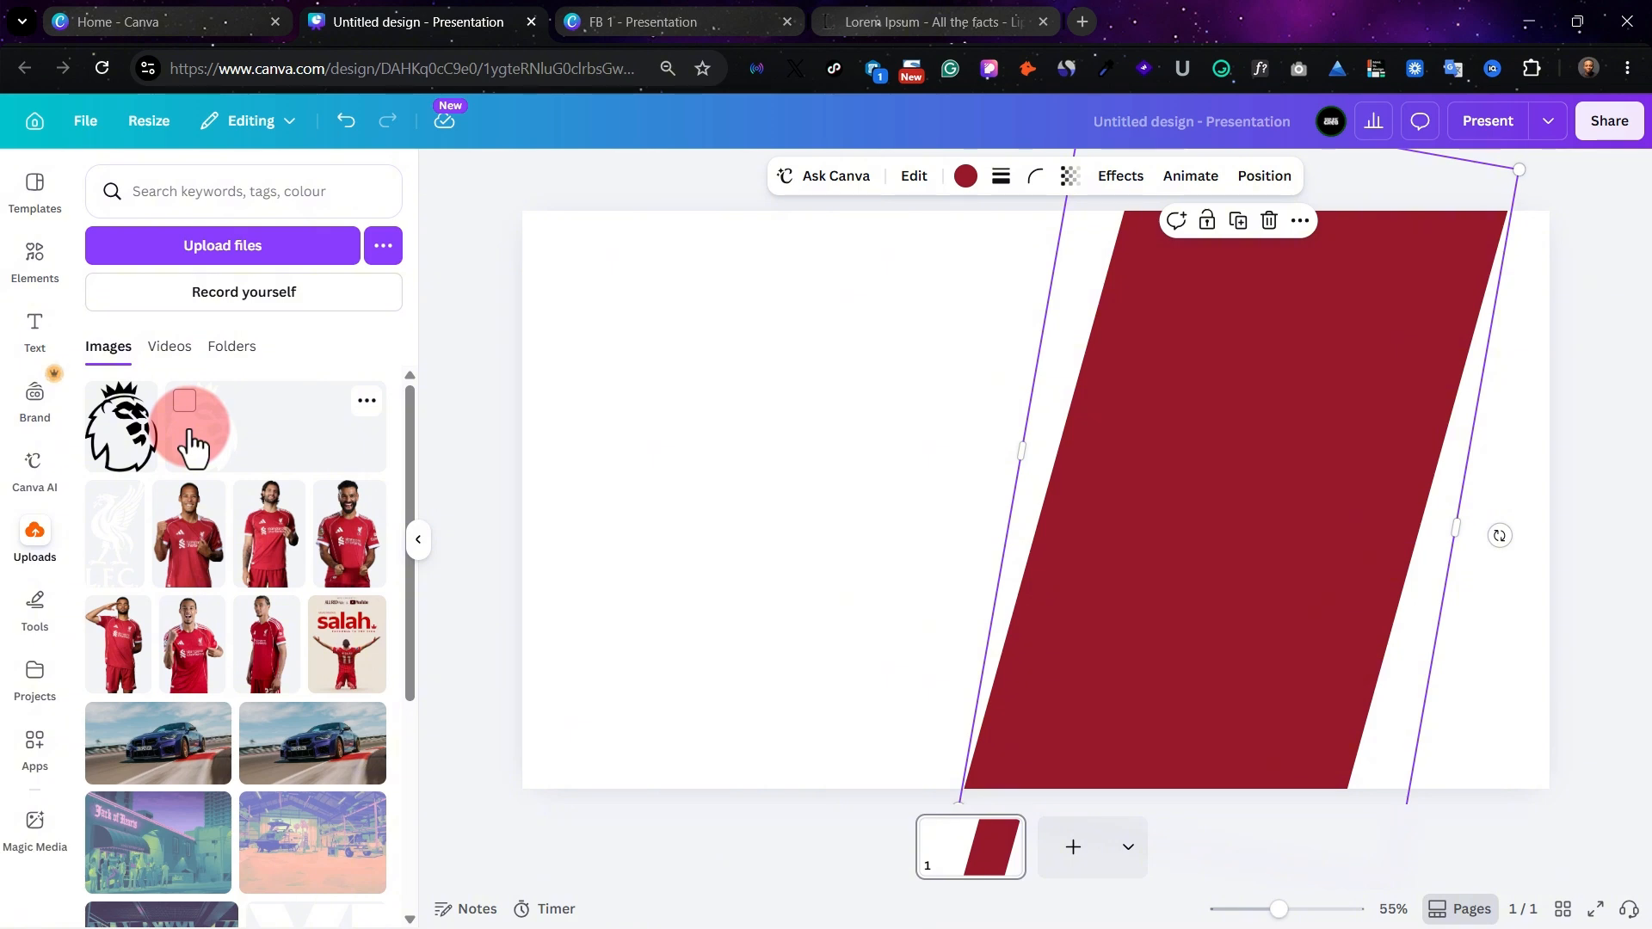
{"action": "left_click_drag", "start_coordinate": [194, 443], "coordinate": [1272, 564]}
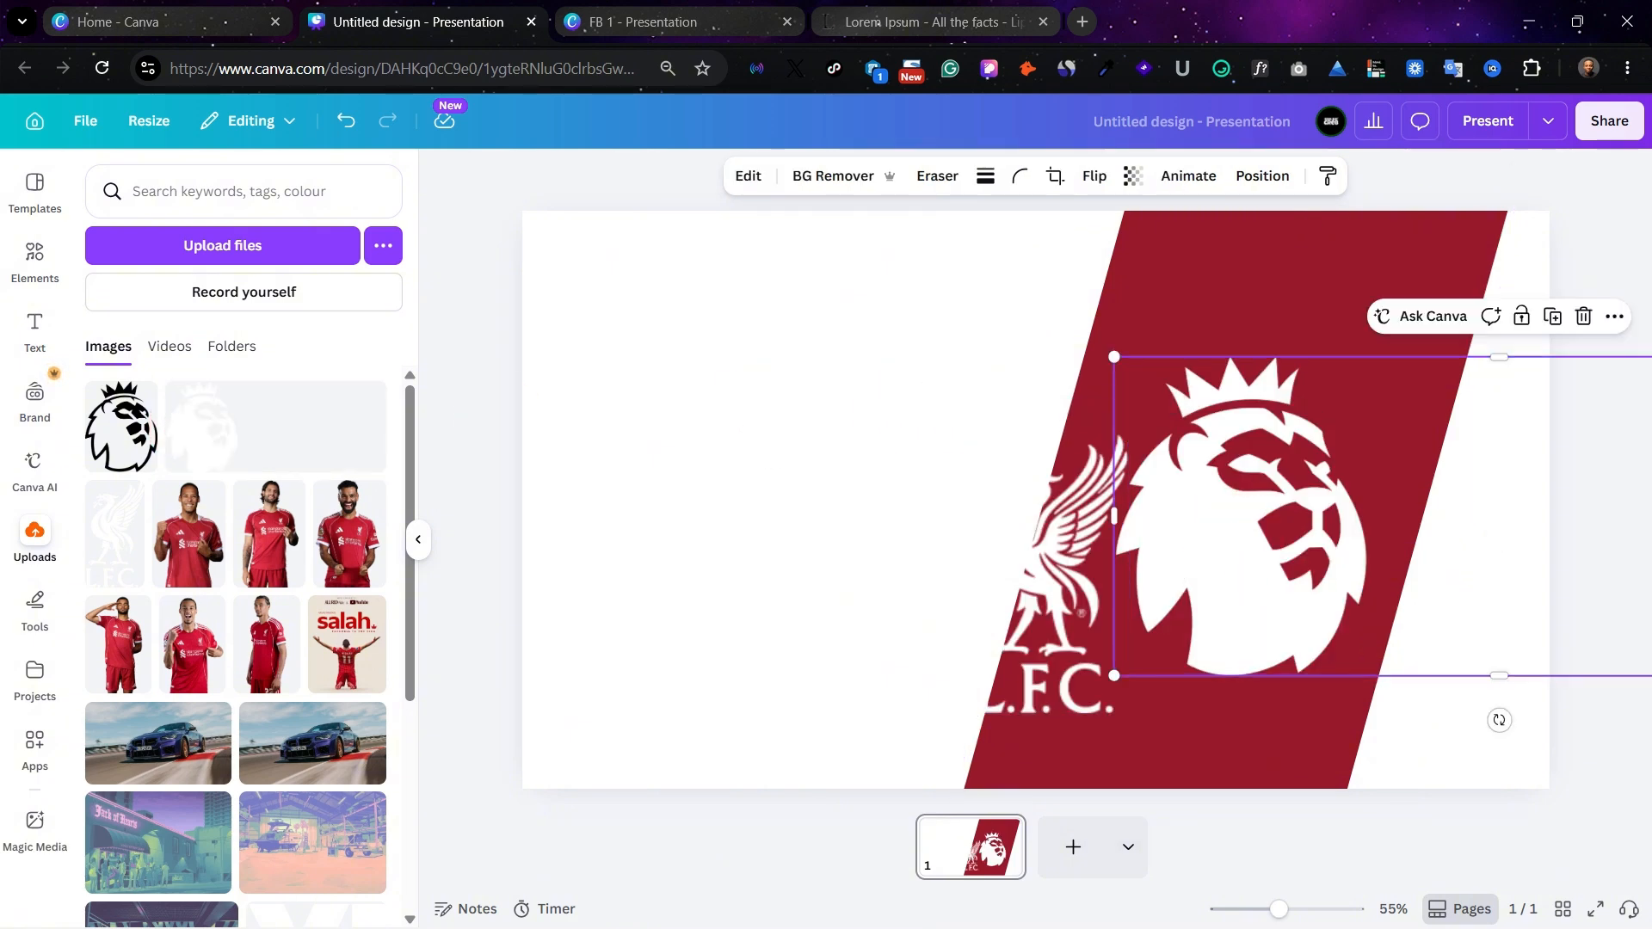
{"action": "left_click", "coordinate": [1232, 437]}
{"action": "left_click_drag", "start_coordinate": [1239, 415], "coordinate": [1356, 255]}
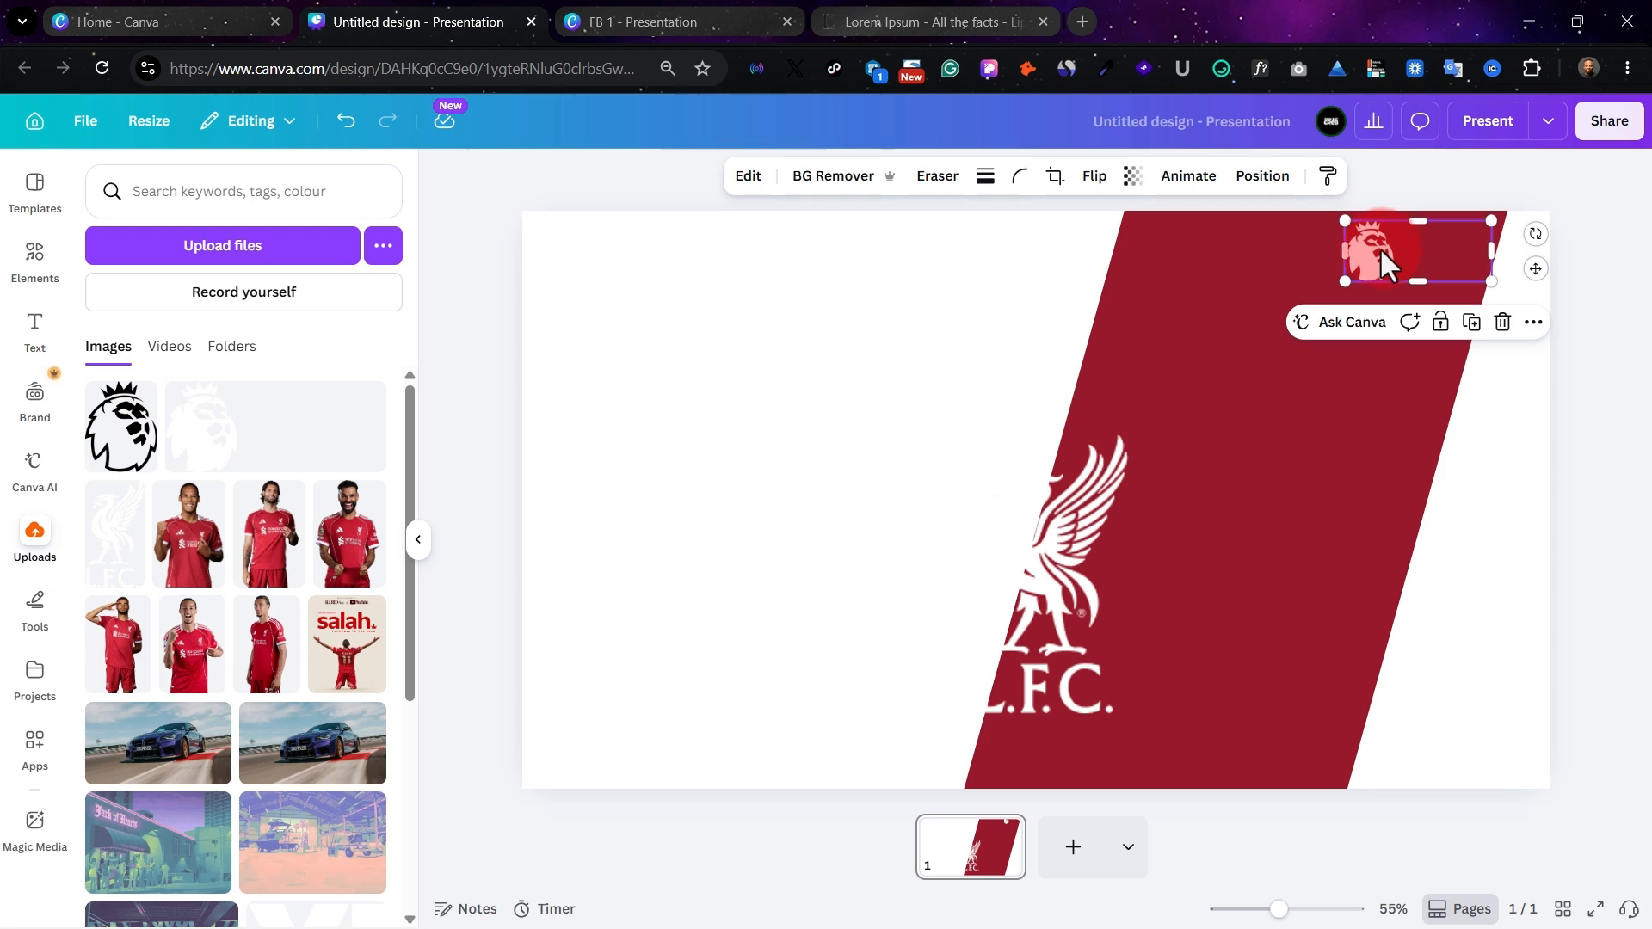
Crop the empty area beside the white lion so the image frame fits the logo
{"action": "double_click", "coordinate": [1379, 248]}
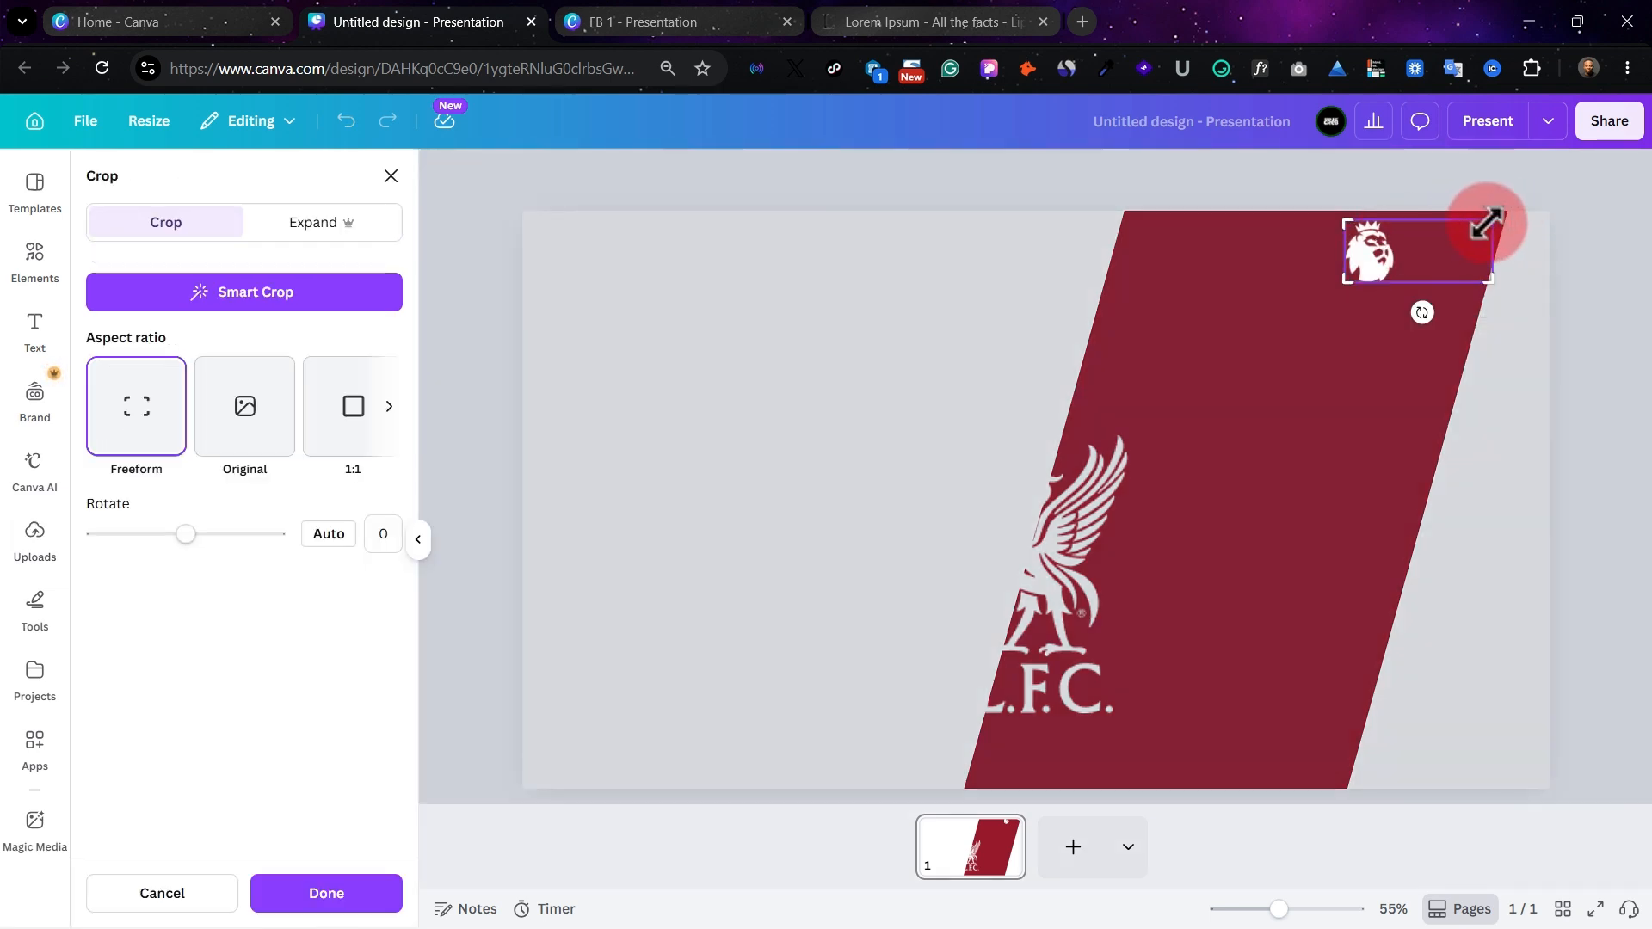
{"action": "left_click_drag", "start_coordinate": [1480, 225], "coordinate": [1401, 221]}
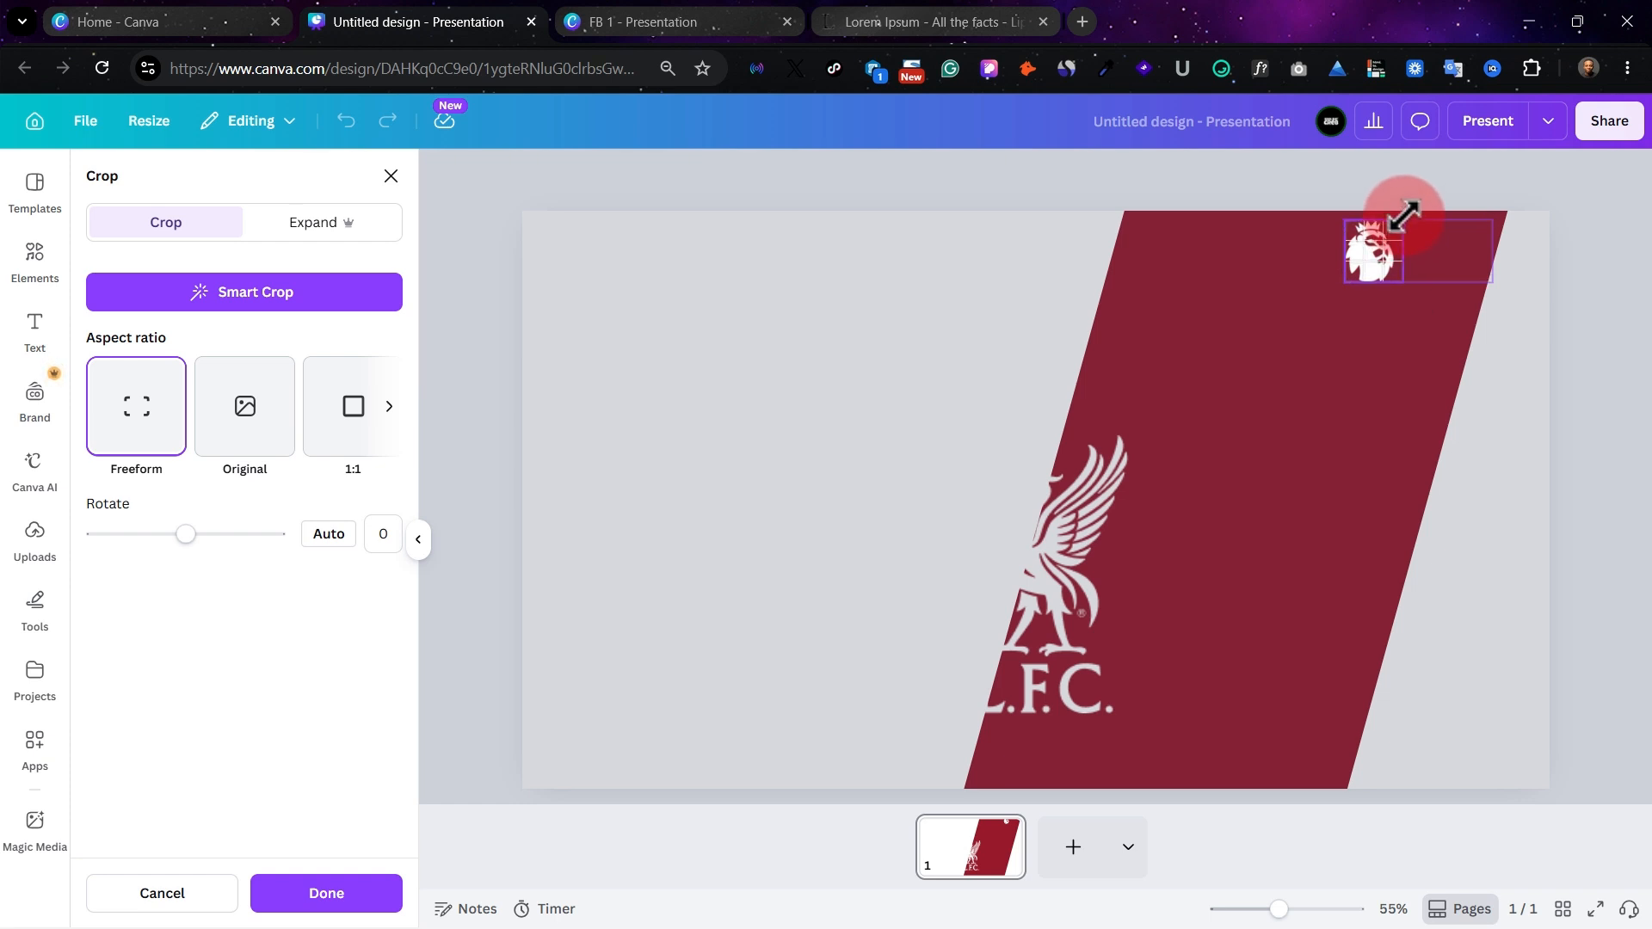
{"action": "left_click", "coordinate": [1366, 368]}
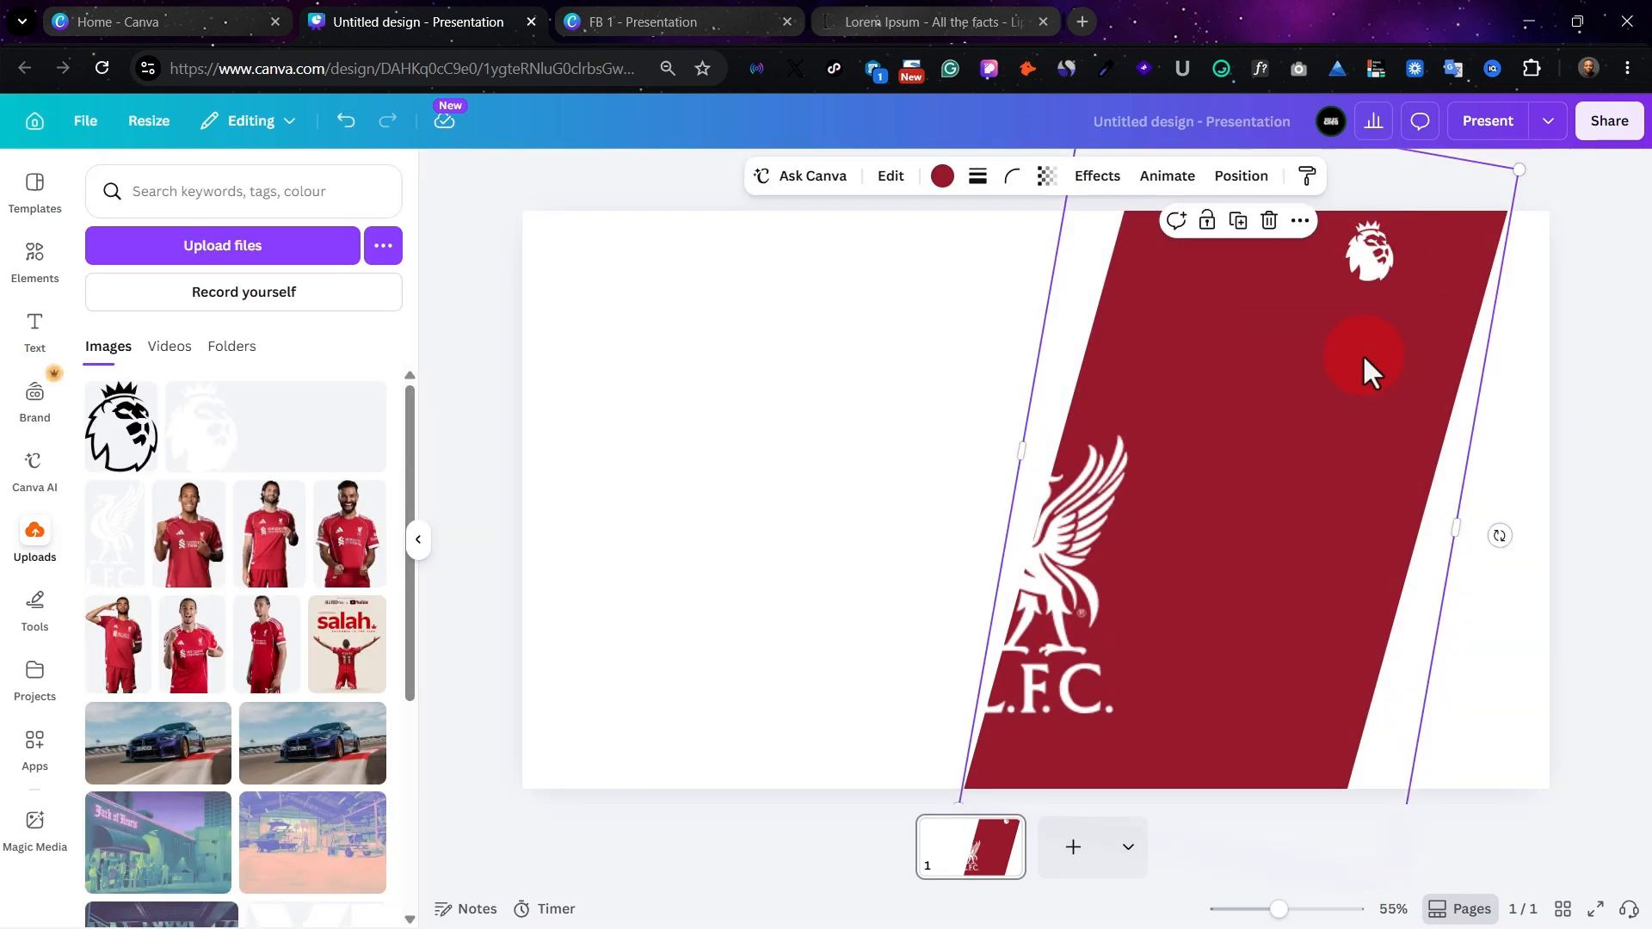
Shrink the Liverpool crest and place it just right of the lion logo at the top of the red band
{"action": "left_click_drag", "start_coordinate": [1049, 537], "coordinate": [1255, 463]}
{"action": "left_click_drag", "start_coordinate": [1337, 360], "coordinate": [1213, 582]}
{"action": "left_click_drag", "start_coordinate": [1196, 610], "coordinate": [1430, 251]}
{"action": "left_click", "coordinate": [1539, 368]}
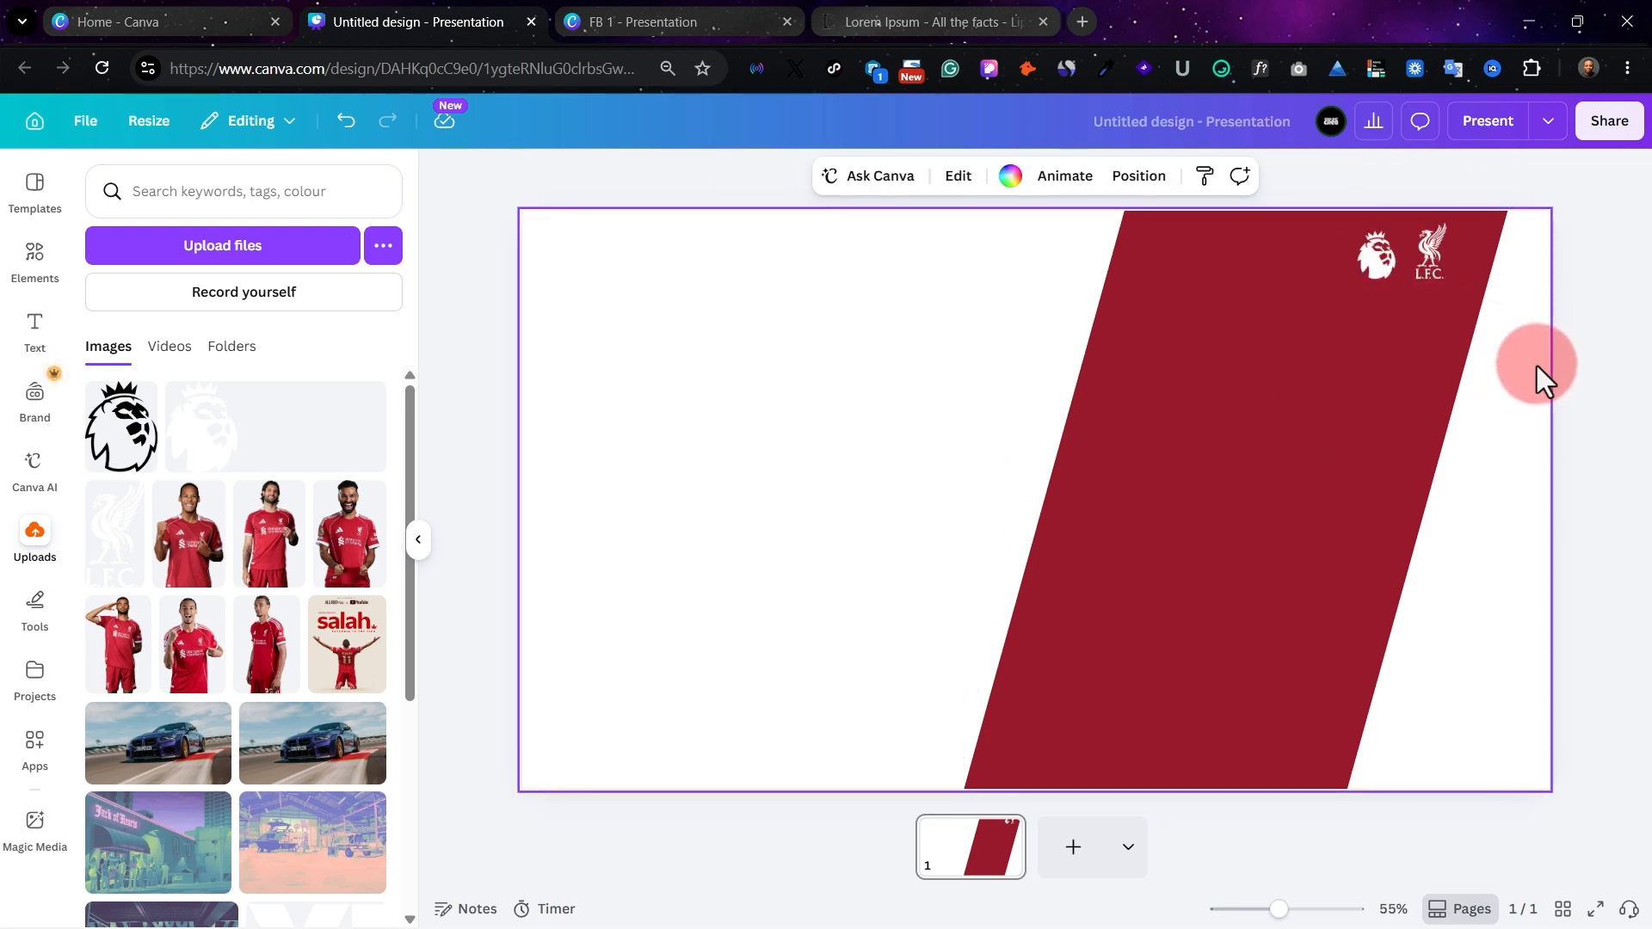
{"action": "left_click", "coordinate": [613, 12]}
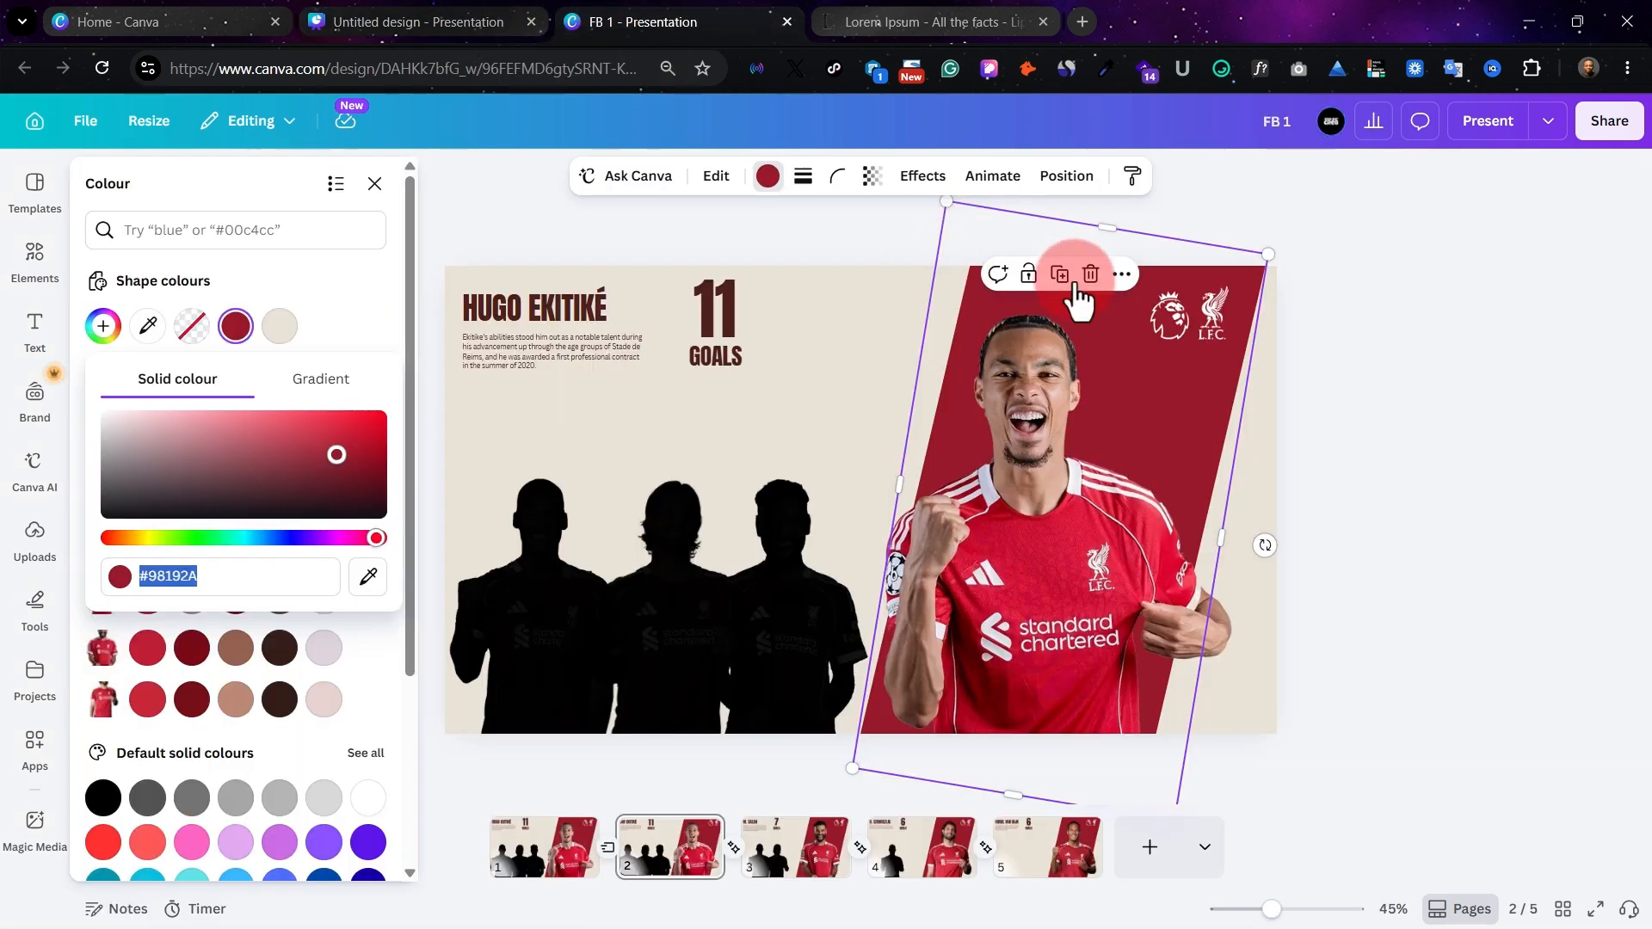
{"action": "left_click", "coordinate": [422, 19]}
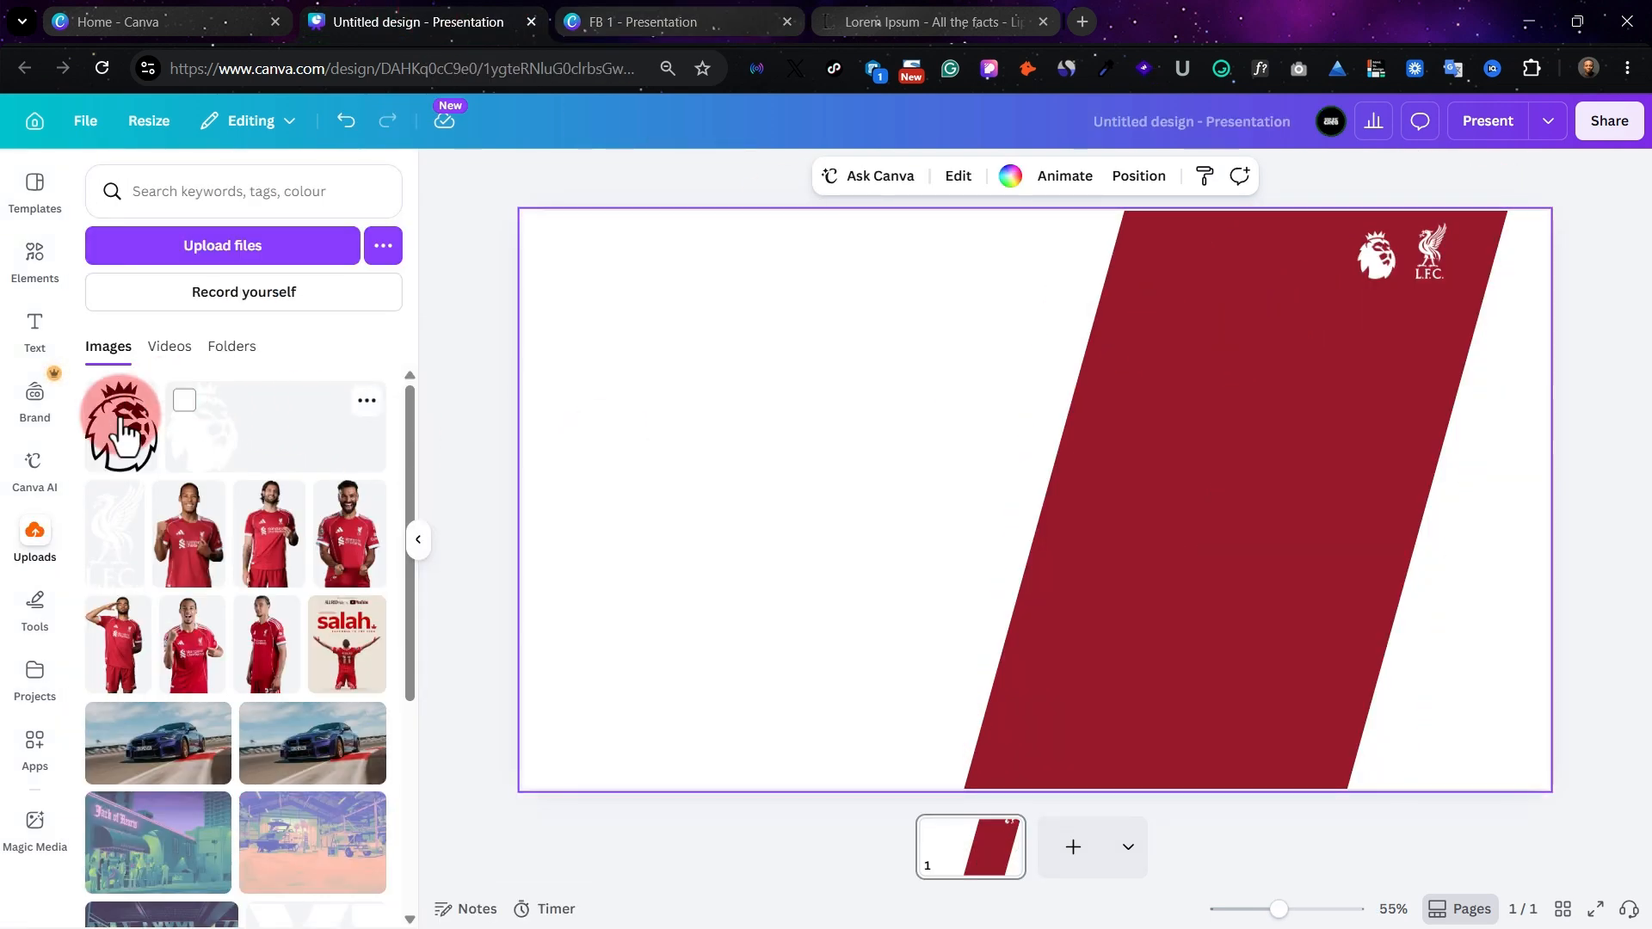
{"action": "left_click_drag", "start_coordinate": [135, 447], "coordinate": [1265, 269]}
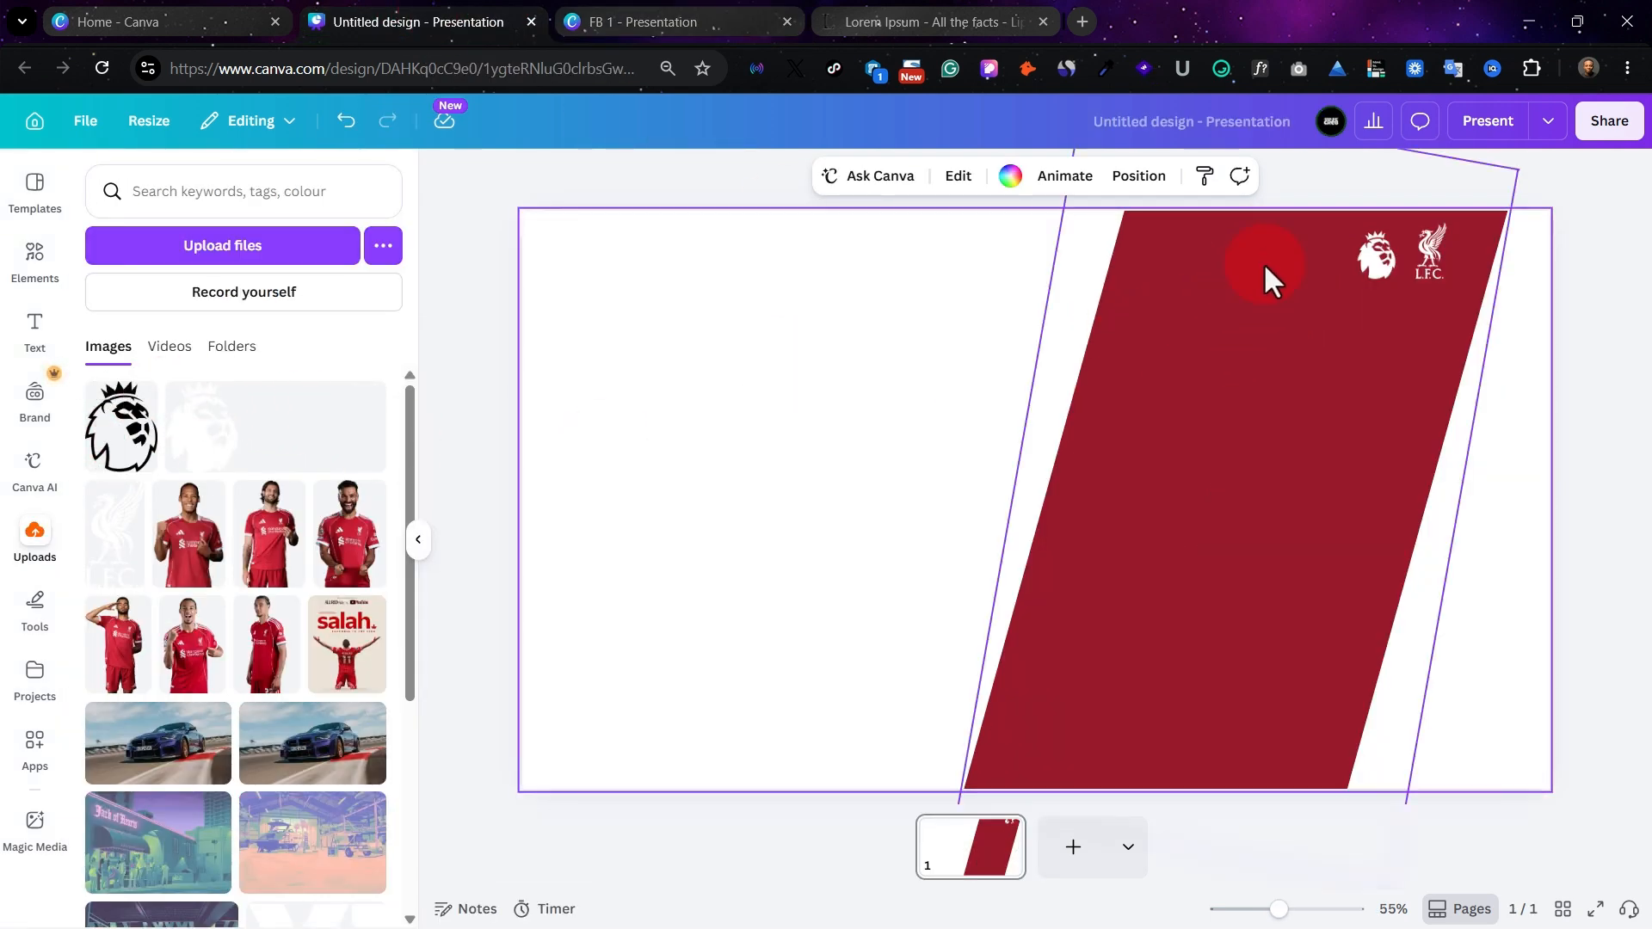
{"action": "left_click_drag", "start_coordinate": [1387, 255], "coordinate": [1378, 258]}
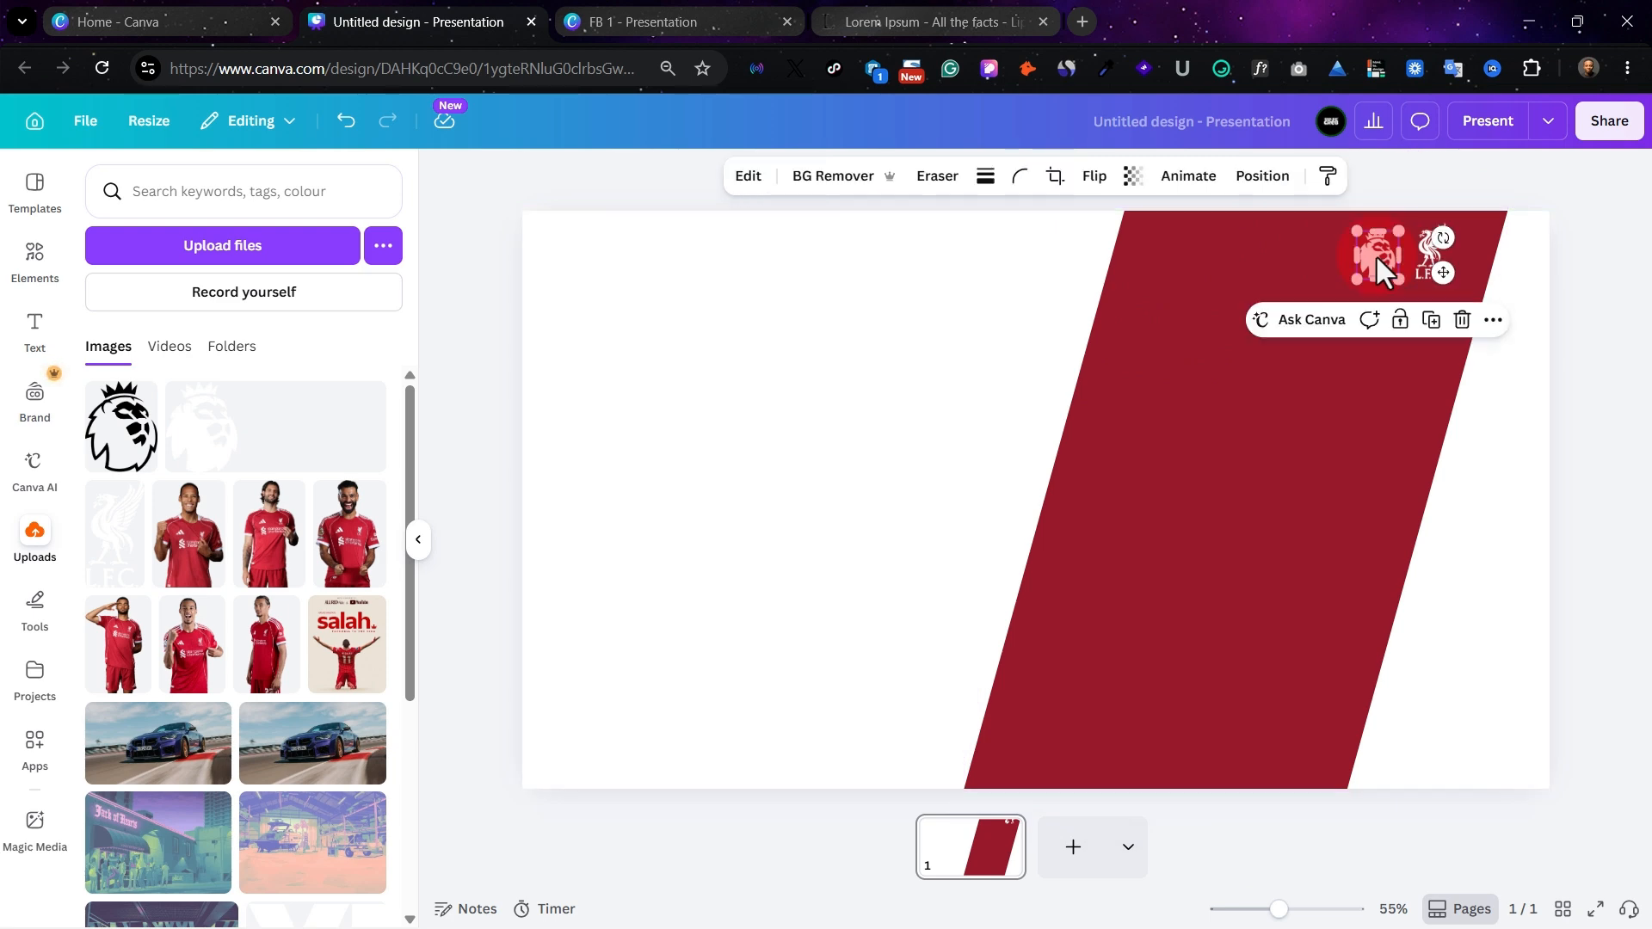
Add the uploaded black Premier League lion onto the red band and delete the small white lion beside the Liverpool crest
{"action": "left_click_drag", "start_coordinate": [115, 433], "coordinate": [1234, 381]}
{"action": "left_click_drag", "start_coordinate": [1364, 509], "coordinate": [1258, 513]}
{"action": "left_click", "coordinate": [1385, 252]}
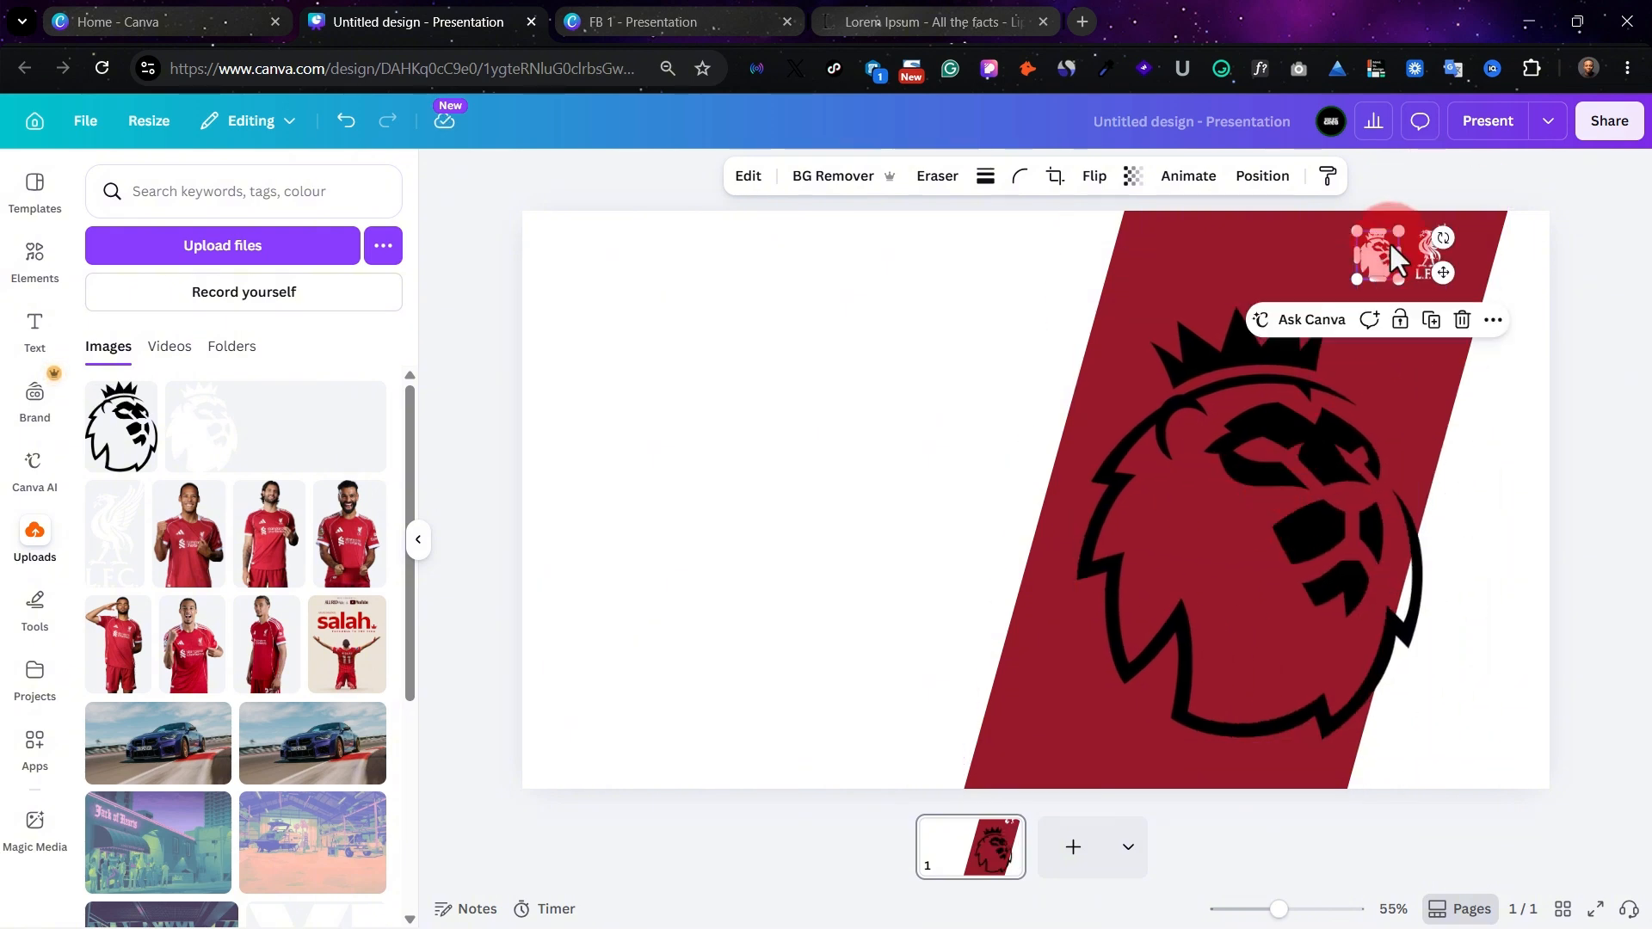
{"action": "key", "text": "Delete"}
{"action": "left_click", "coordinate": [1172, 521]}
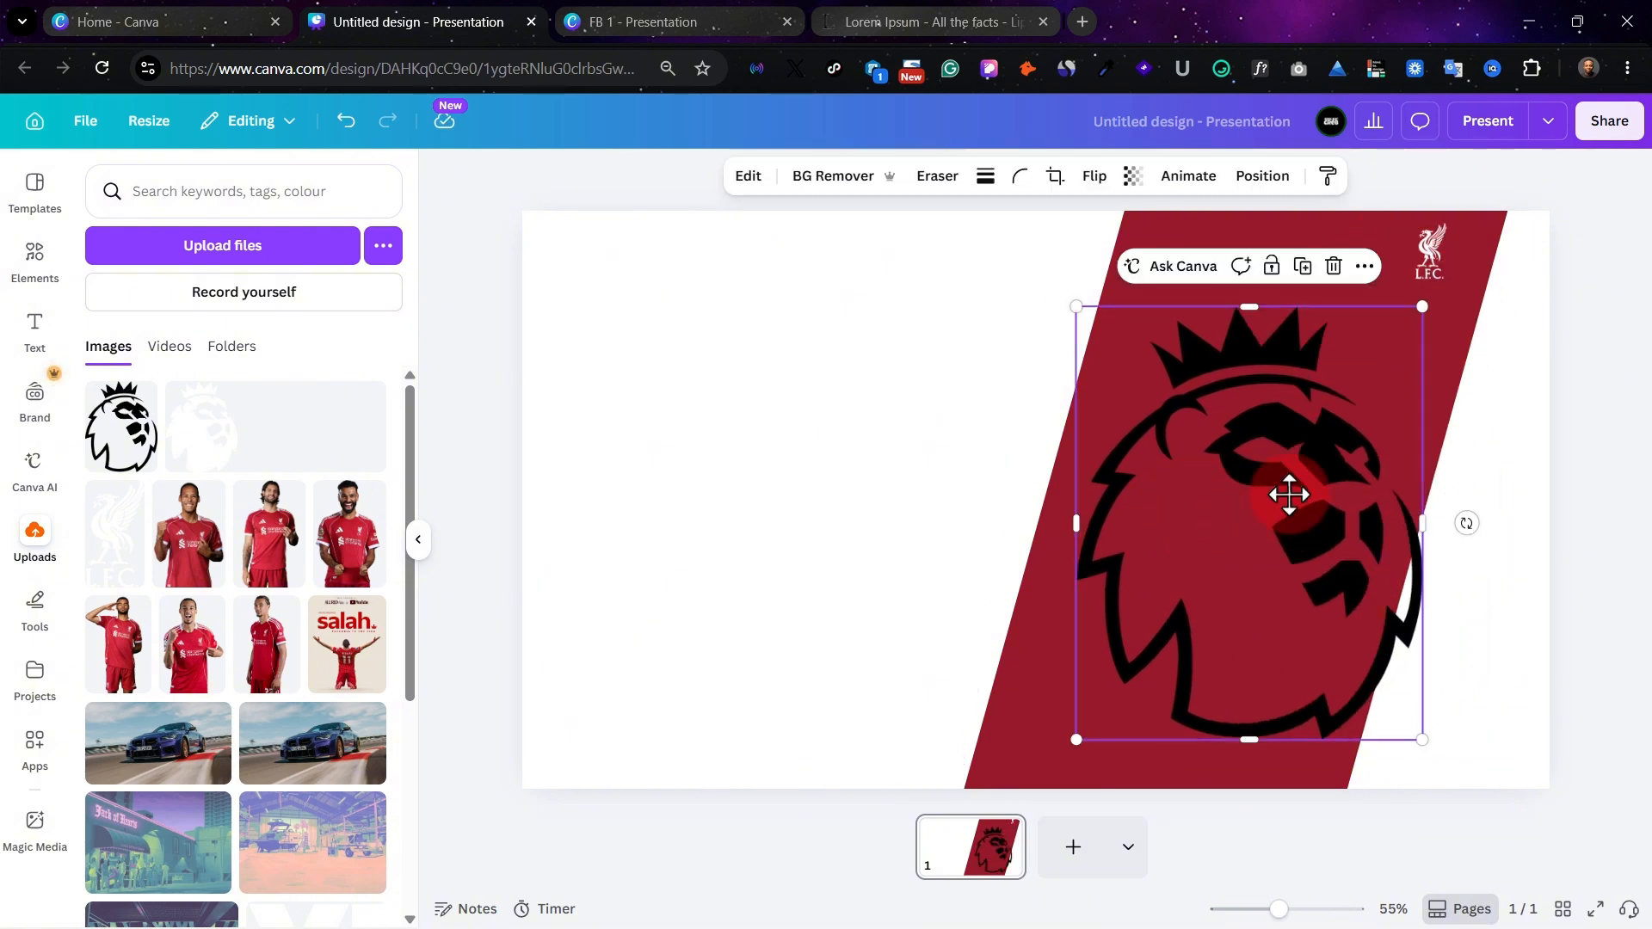
{"action": "mouse_move", "coordinate": [1288, 495]}
{"action": "left_mouse_down"}
{"action": "mouse_move", "coordinate": [1309, 472]}
{"action": "mouse_move", "coordinate": [1282, 490]}
{"action": "left_mouse_up"}
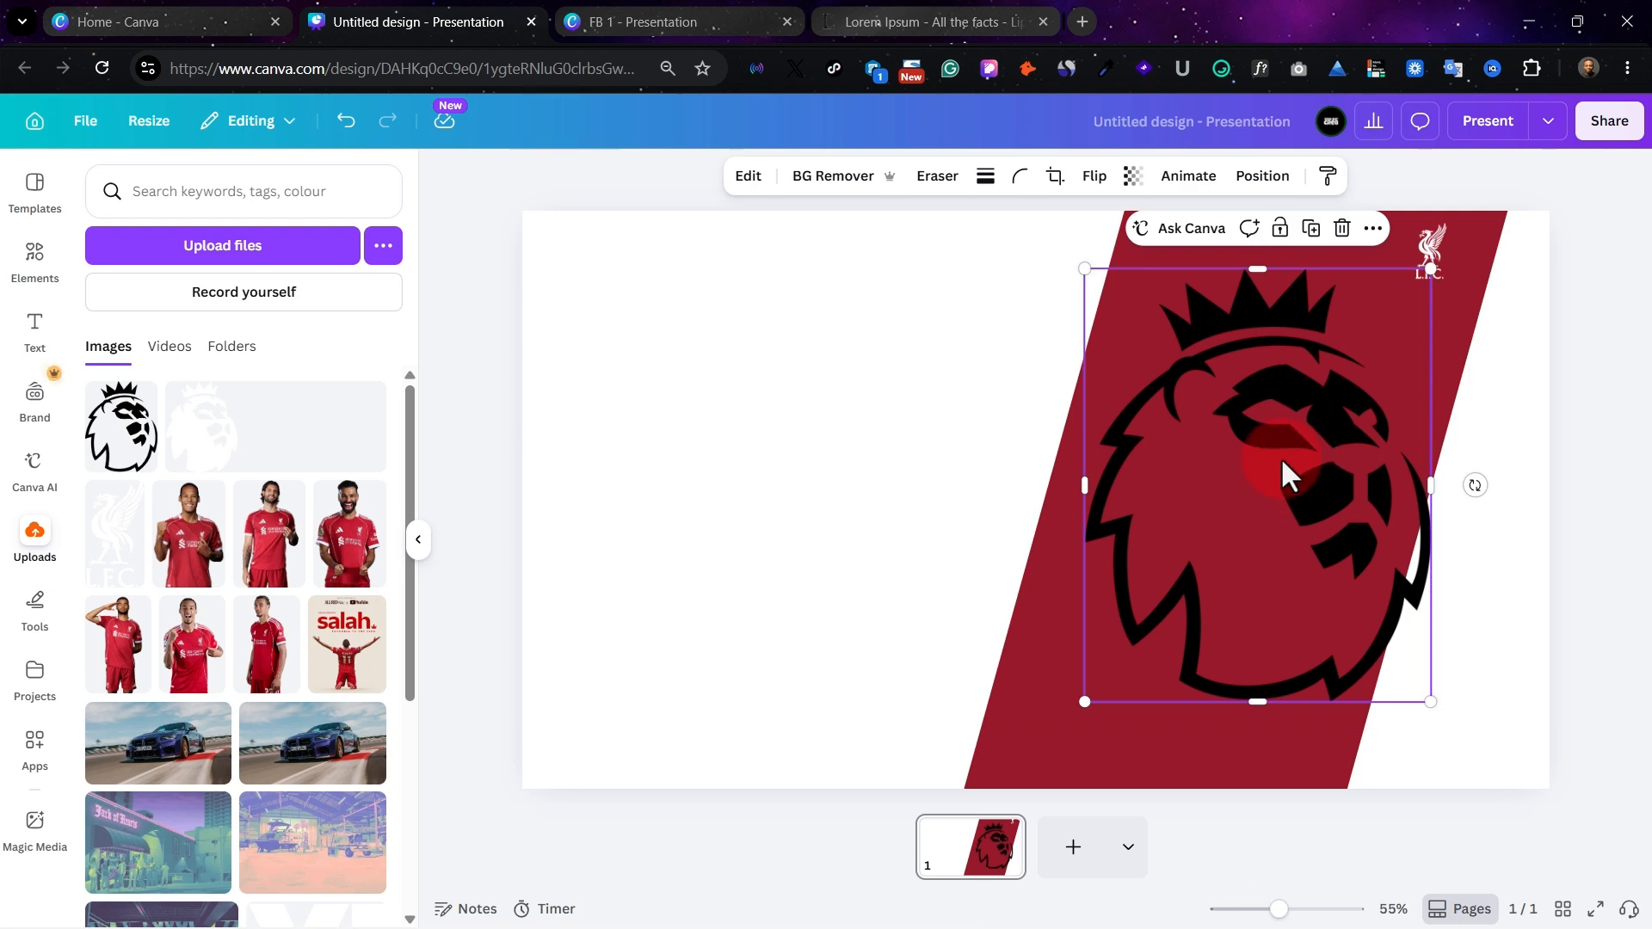
Invert the black lion's colours, then shrink it into place just left of the Liverpool crest at the top of the red band
{"action": "left_click", "coordinate": [755, 179]}
{"action": "left_click", "coordinate": [120, 394]}
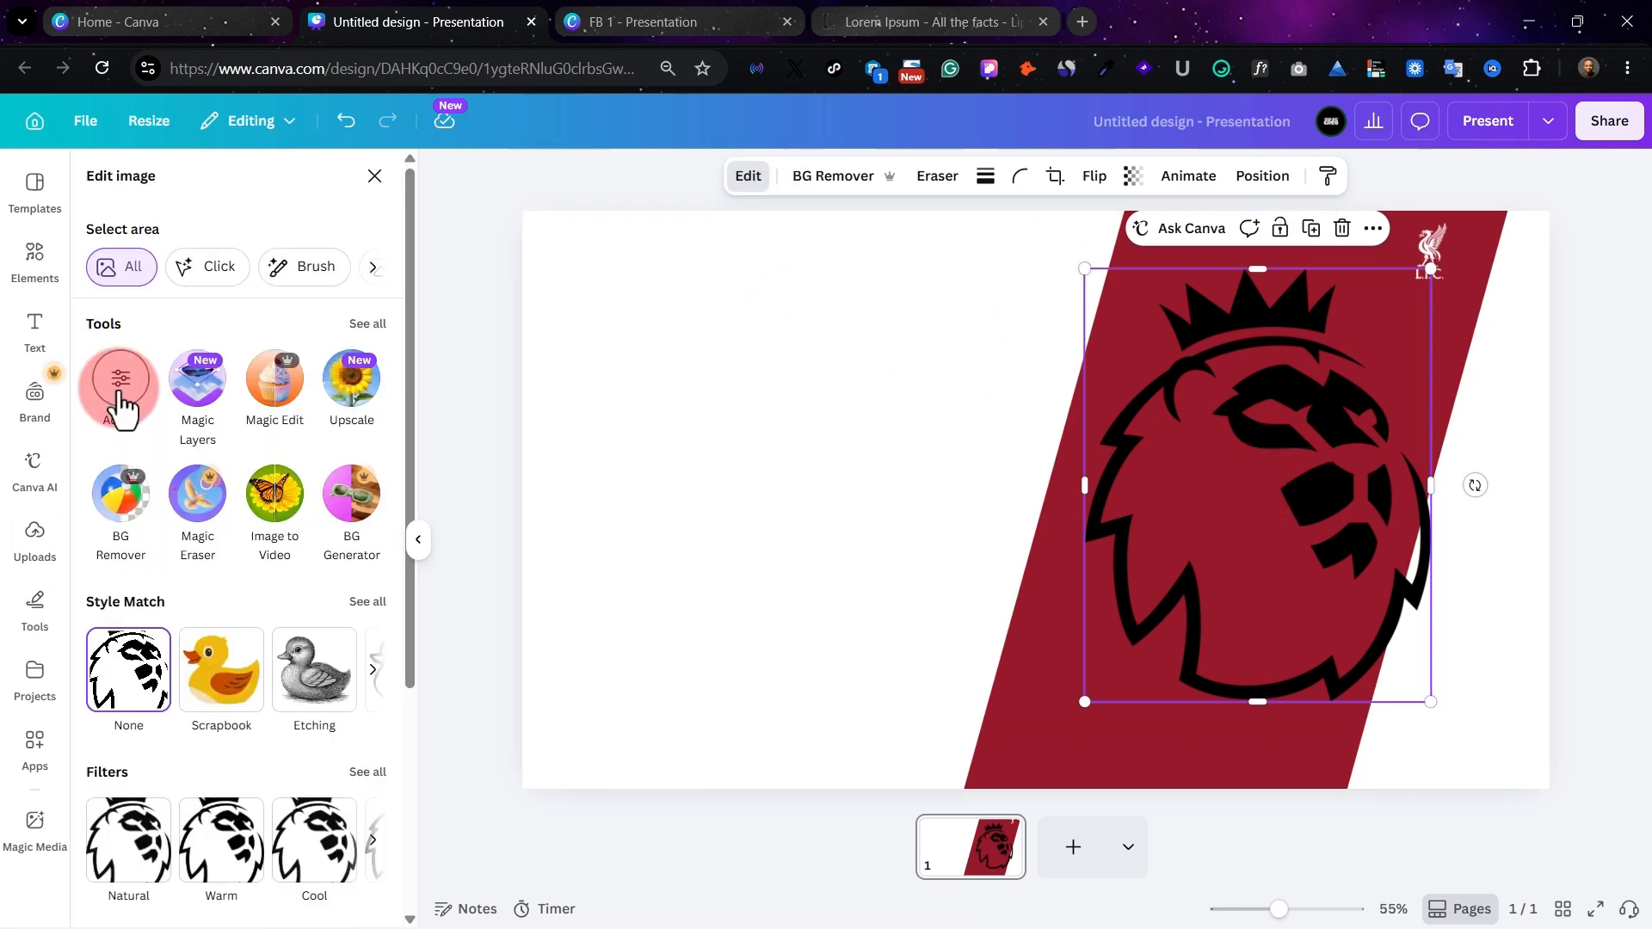
{"action": "scroll", "coordinate": [287, 634], "scroll_direction": "down", "scroll_amount": 6}
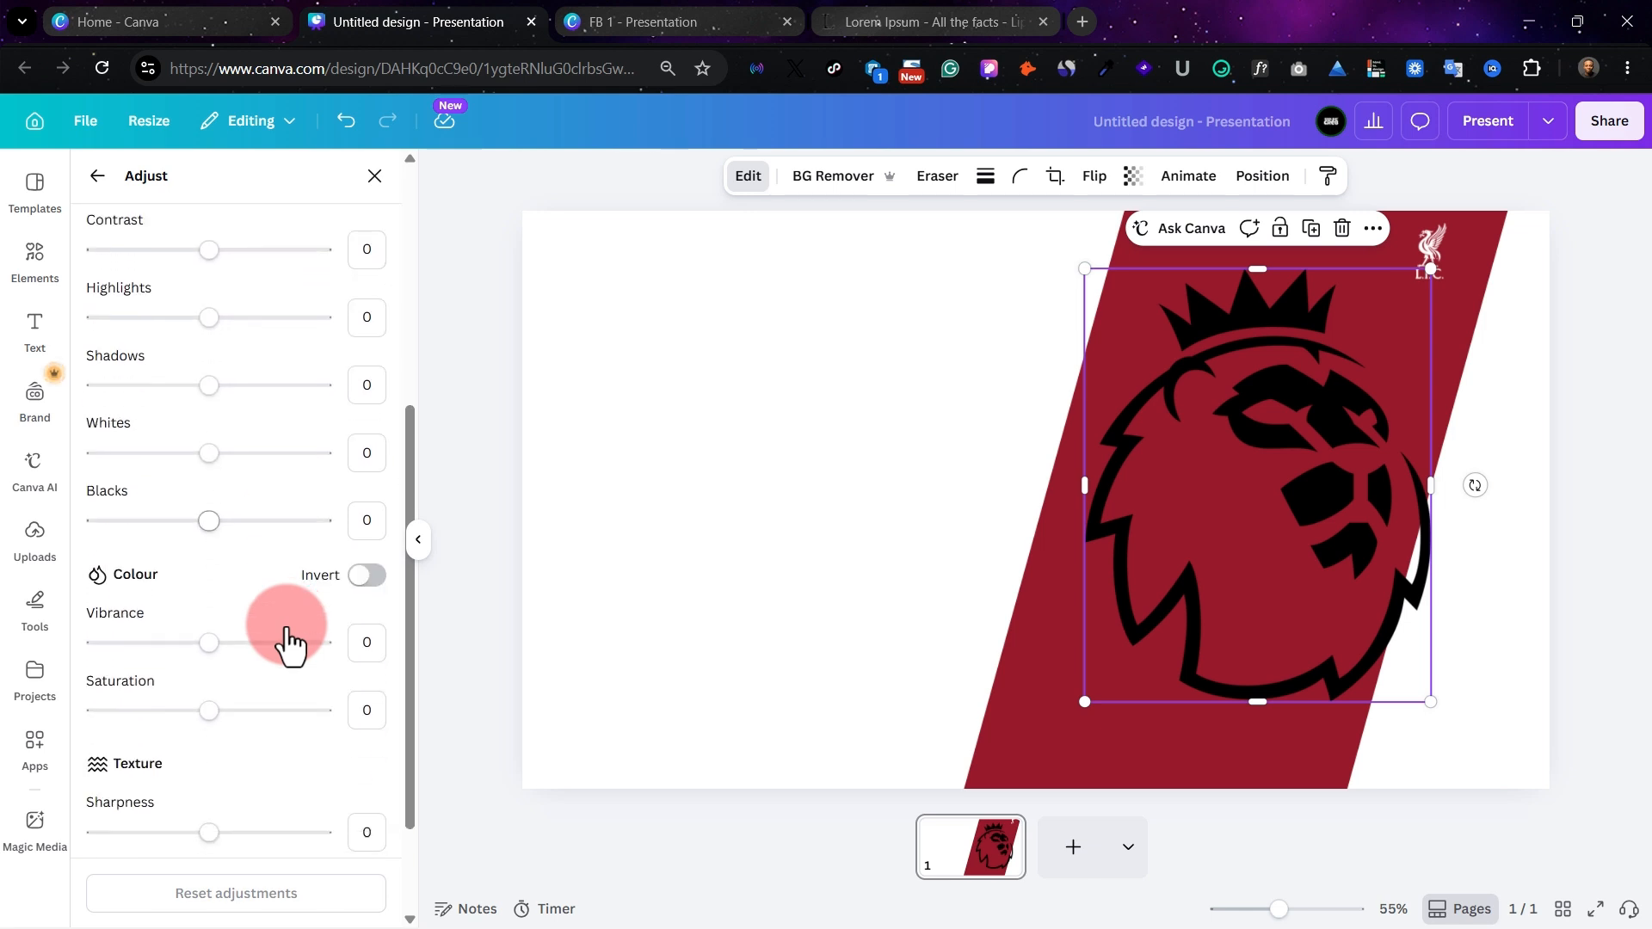
{"action": "left_click", "coordinate": [366, 482]}
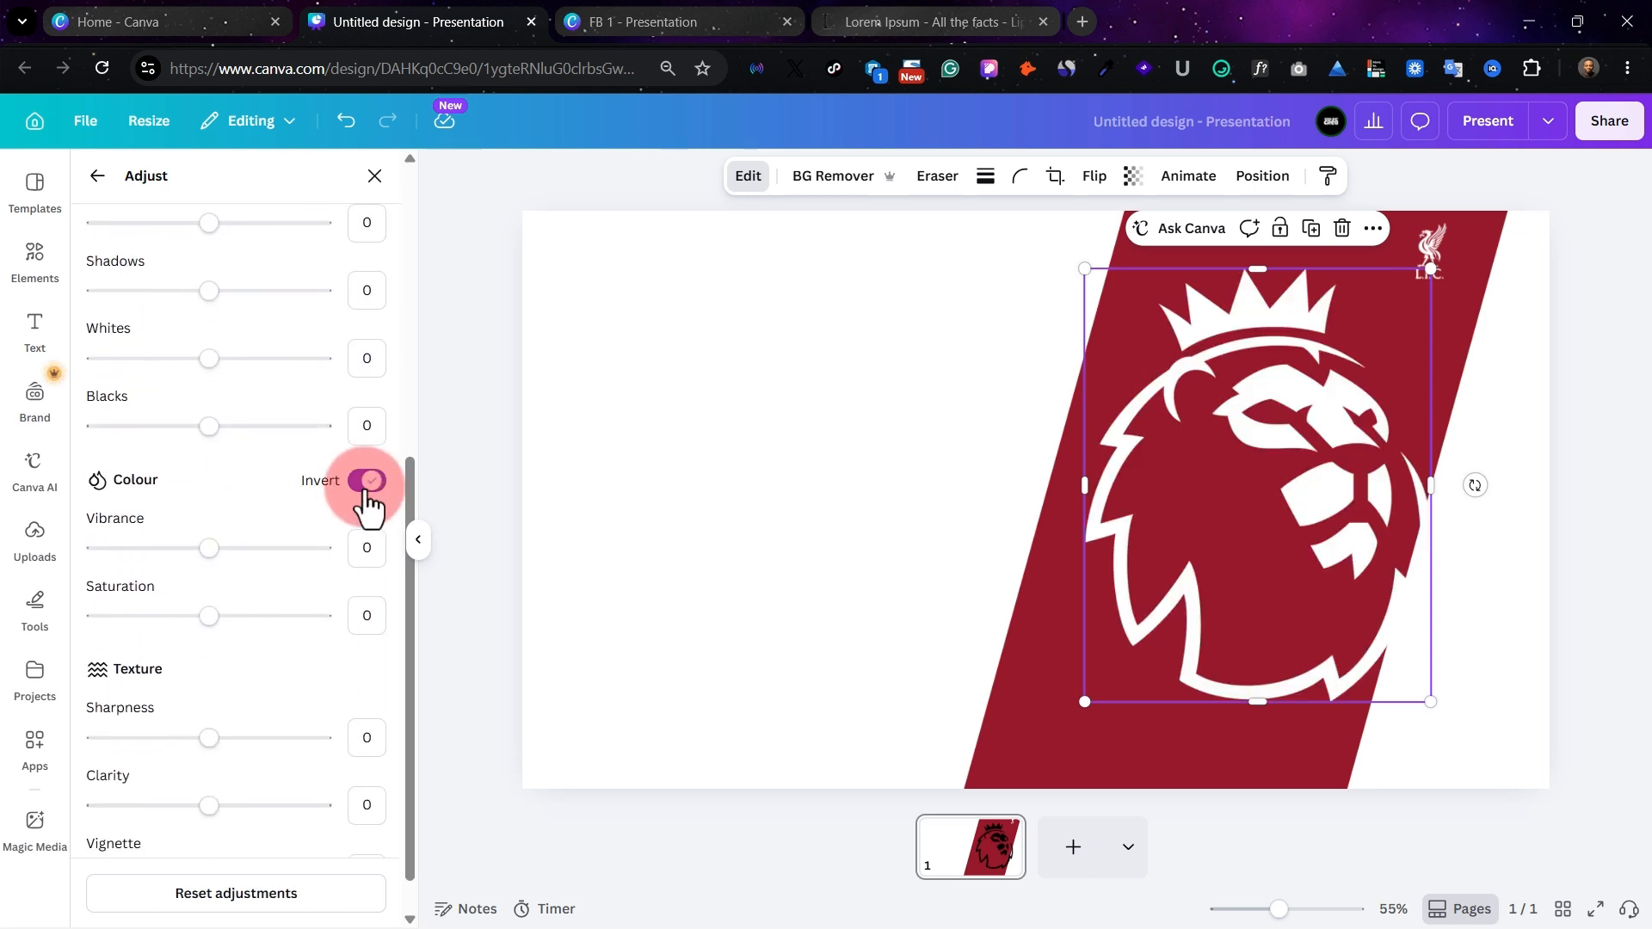
{"action": "left_click_drag", "start_coordinate": [1426, 269], "coordinate": [1377, 256]}
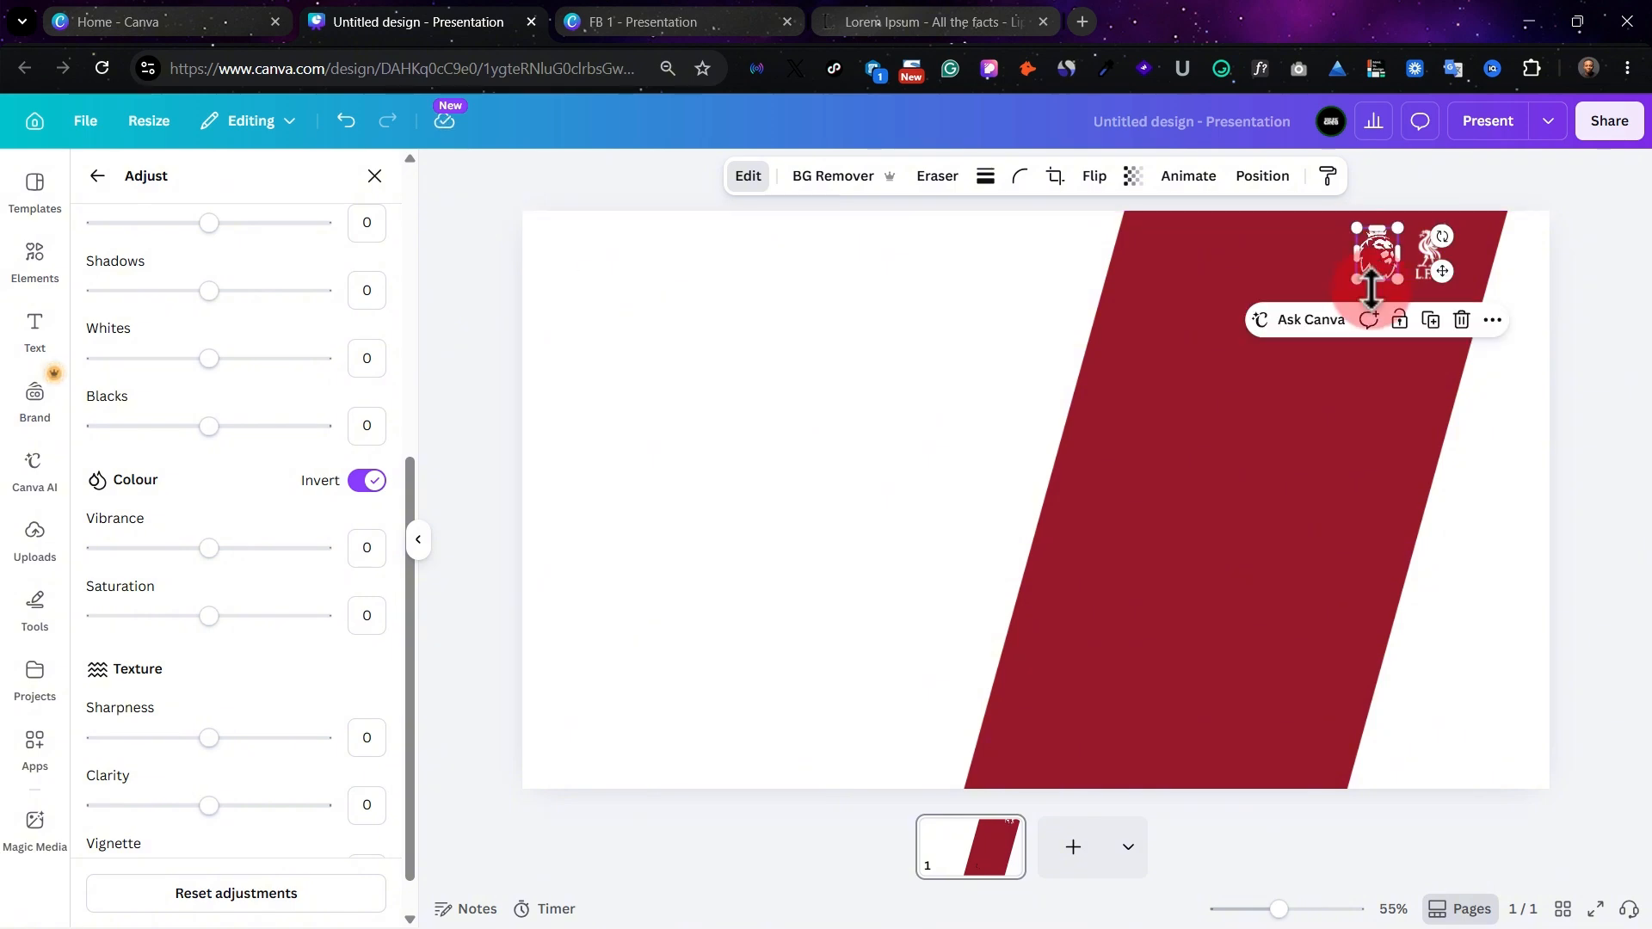
{"action": "left_click", "coordinate": [1466, 377]}
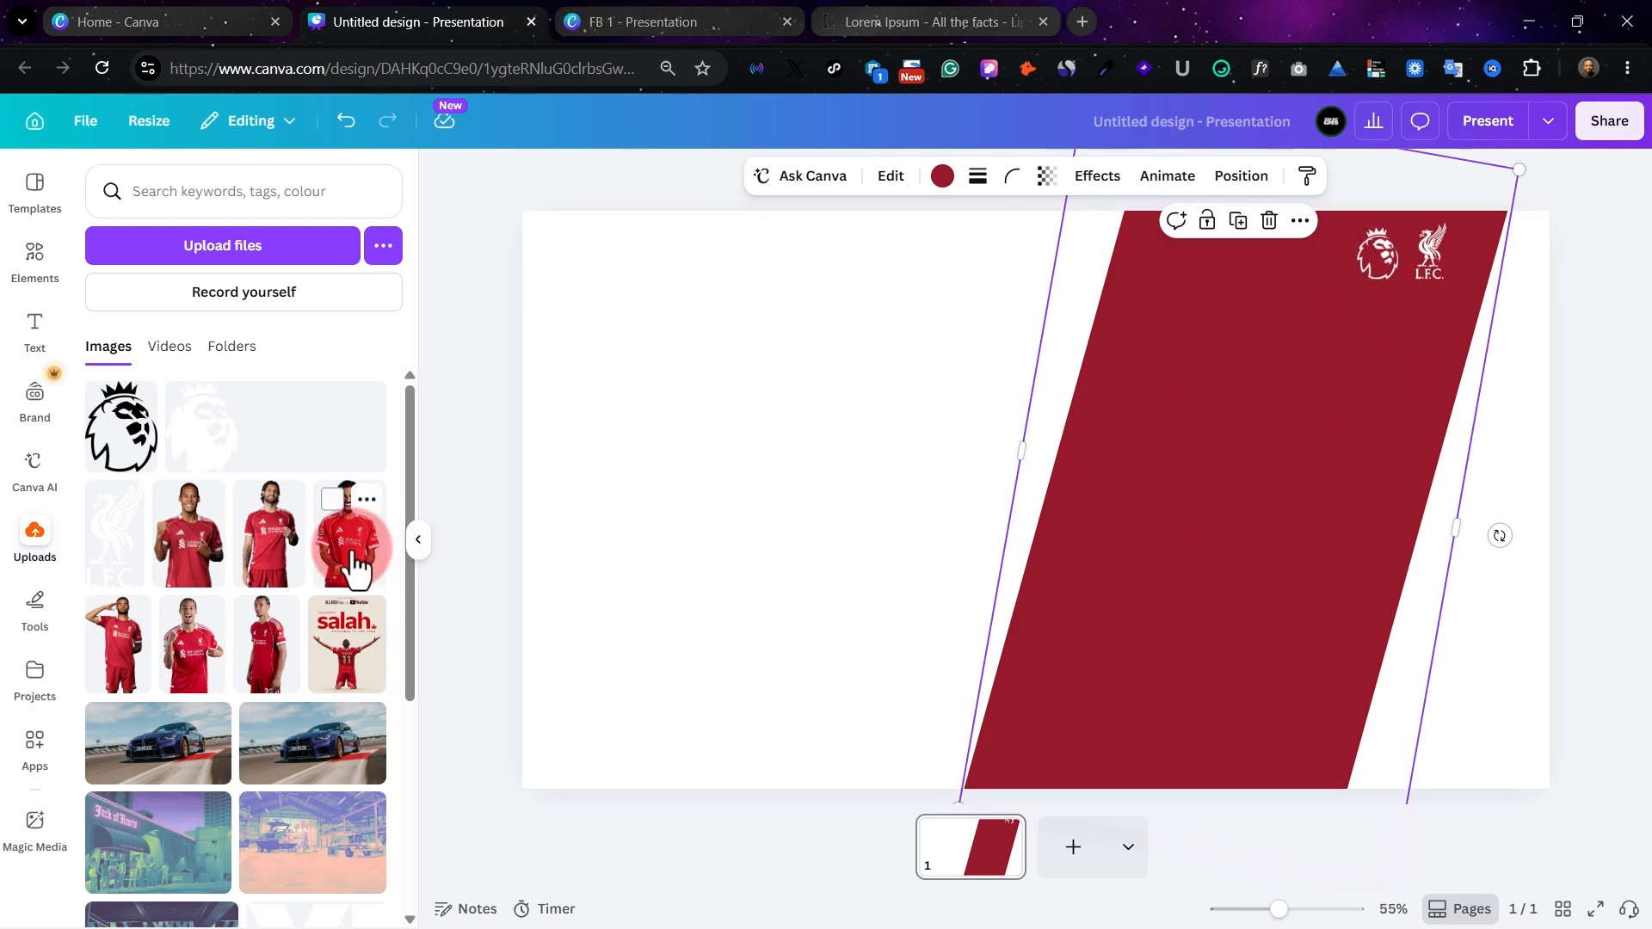
Add four uploaded player photos, placing the fist-clenching shouting player on the red band and the other three side by side on the white area
{"action": "left_click", "coordinate": [200, 542]}
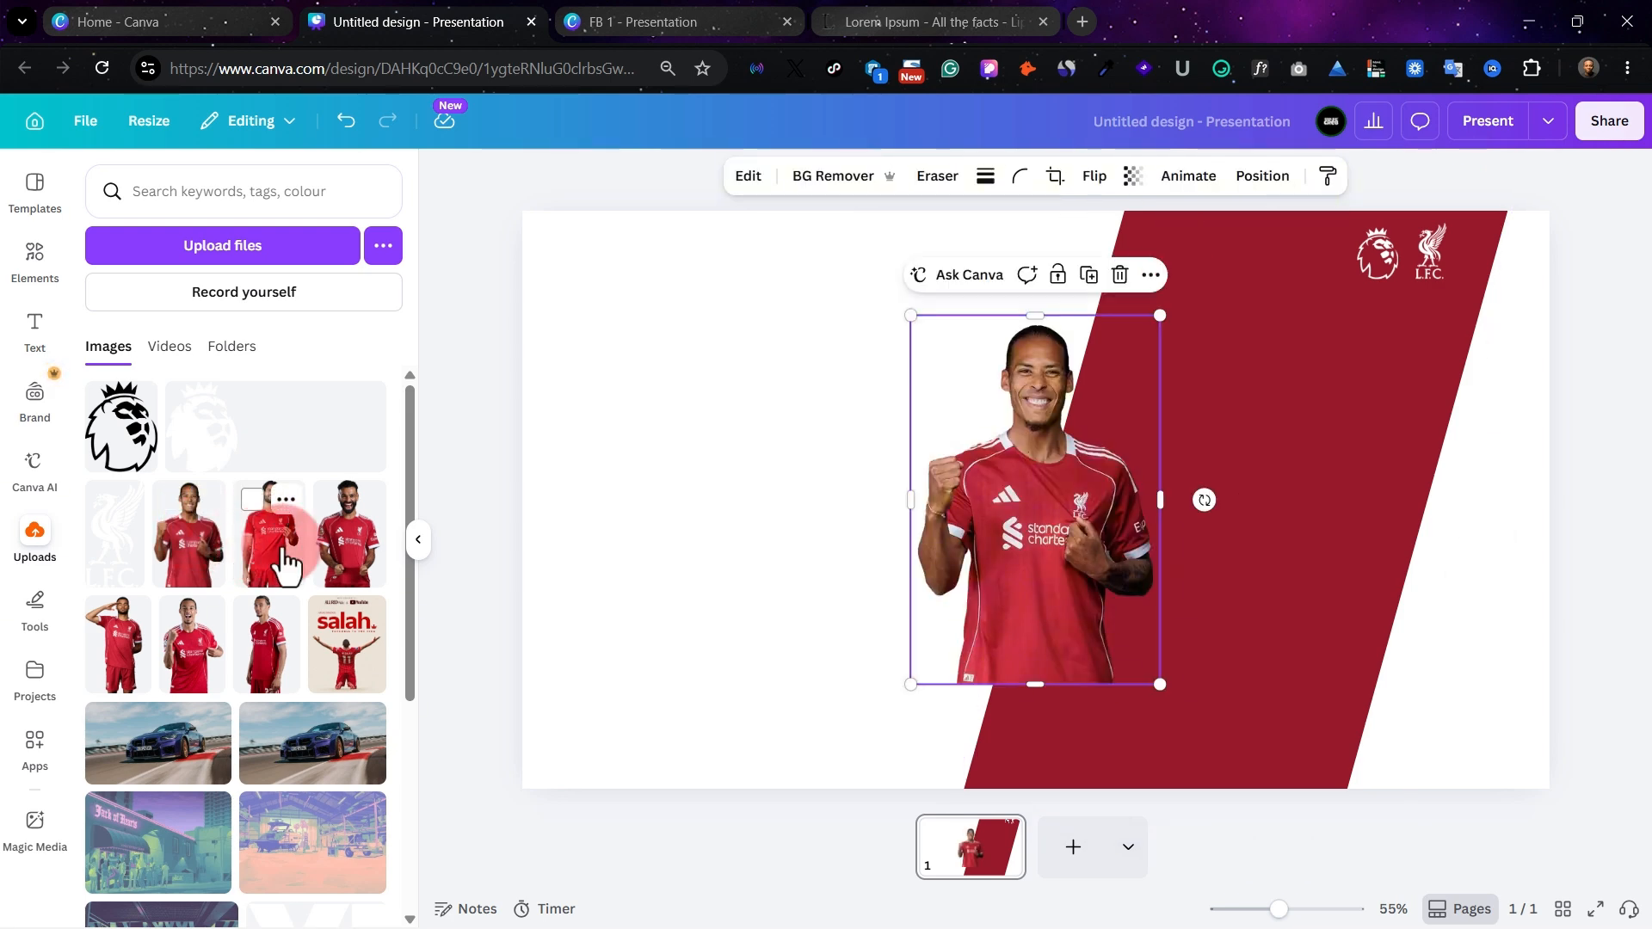
{"action": "left_click", "coordinate": [284, 548]}
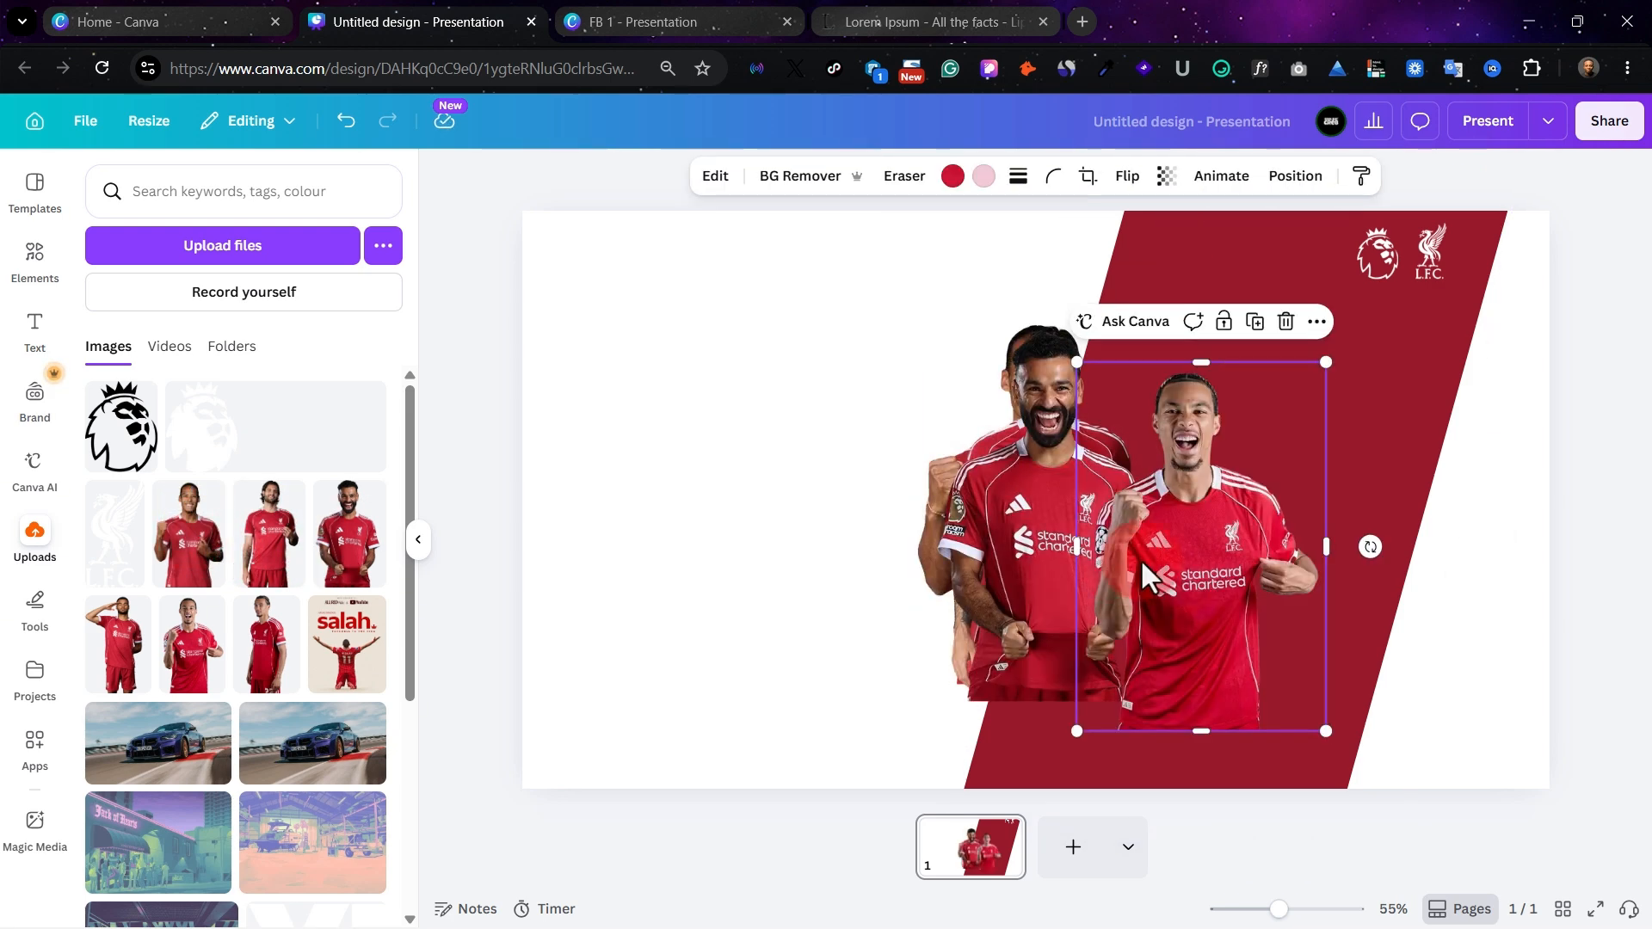
{"action": "left_click_drag", "start_coordinate": [1173, 561], "coordinate": [1209, 551]}
{"action": "left_click_drag", "start_coordinate": [1044, 545], "coordinate": [776, 584]}
{"action": "left_click_drag", "start_coordinate": [1020, 513], "coordinate": [848, 537]}
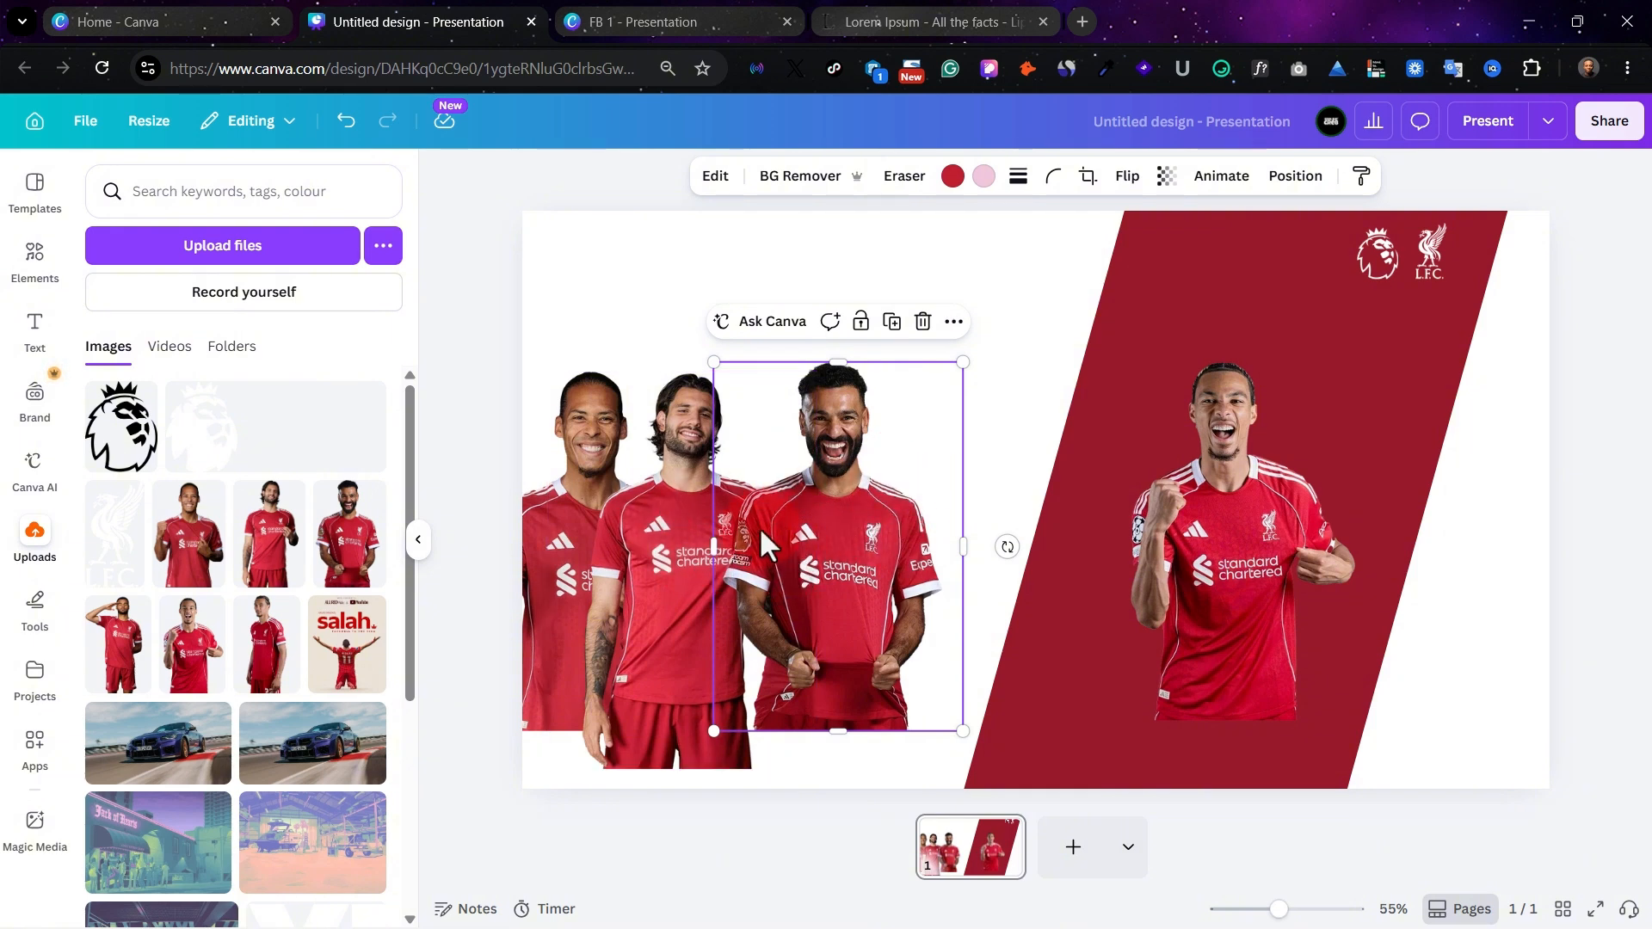
Move the three players on the white area down together so the page's bottom edge cuts them off, and enlarge them slightly
{"action": "left_click", "coordinate": [695, 519], "text": "shift"}
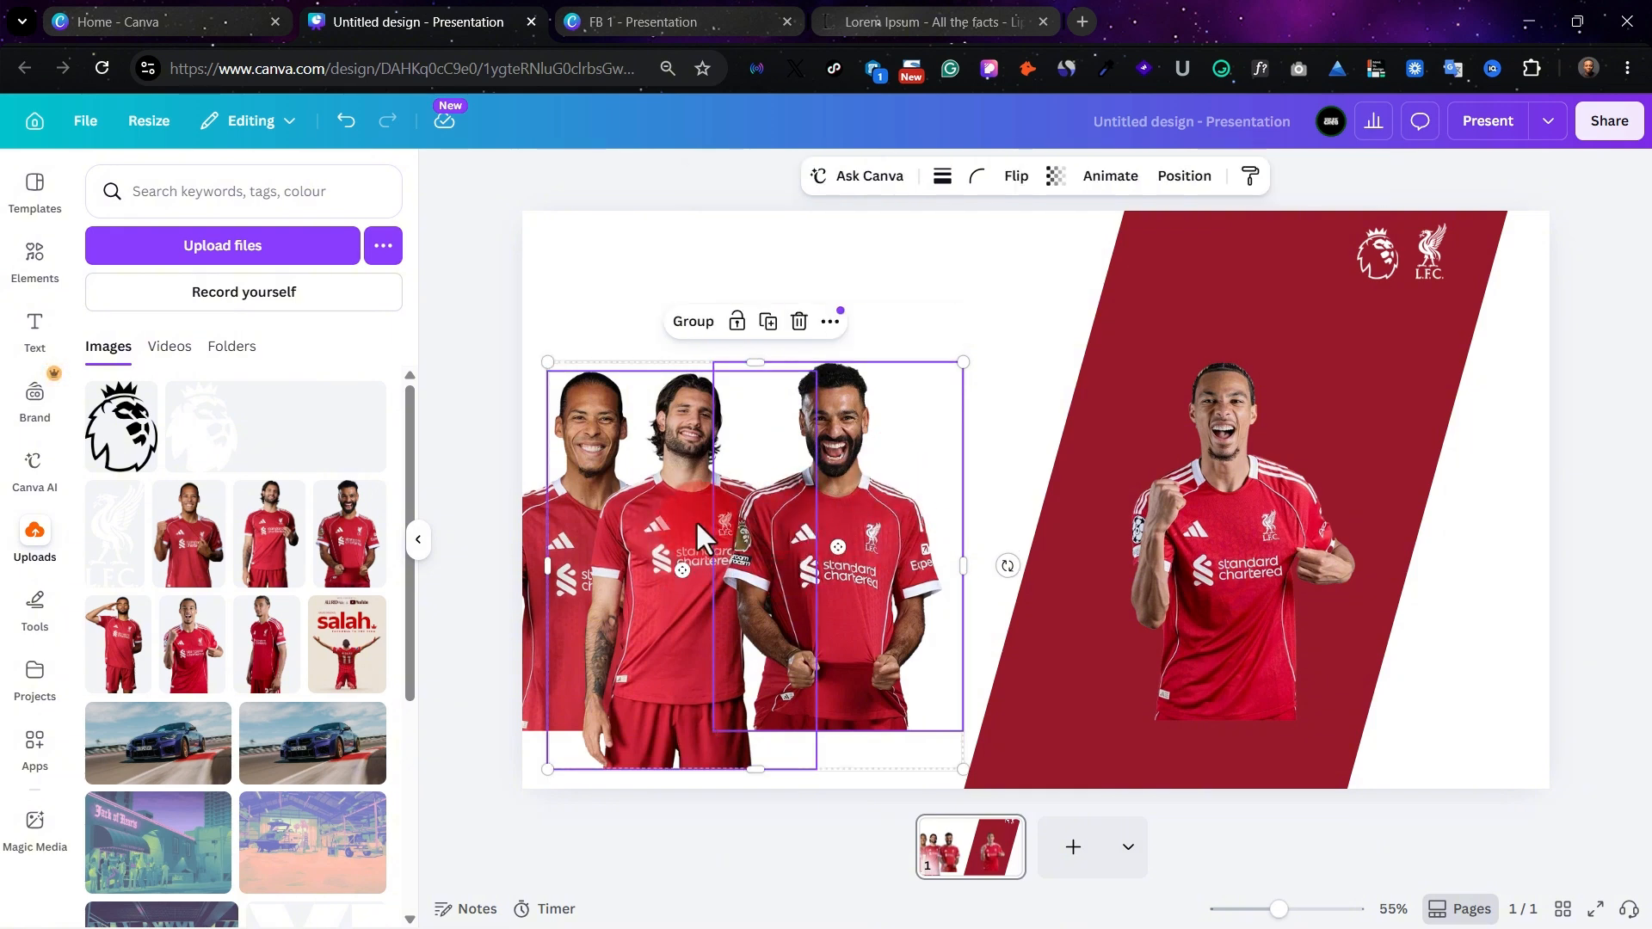
{"action": "left_click", "coordinate": [529, 532], "text": "shift"}
{"action": "left_click_drag", "start_coordinate": [621, 605], "coordinate": [678, 728]}
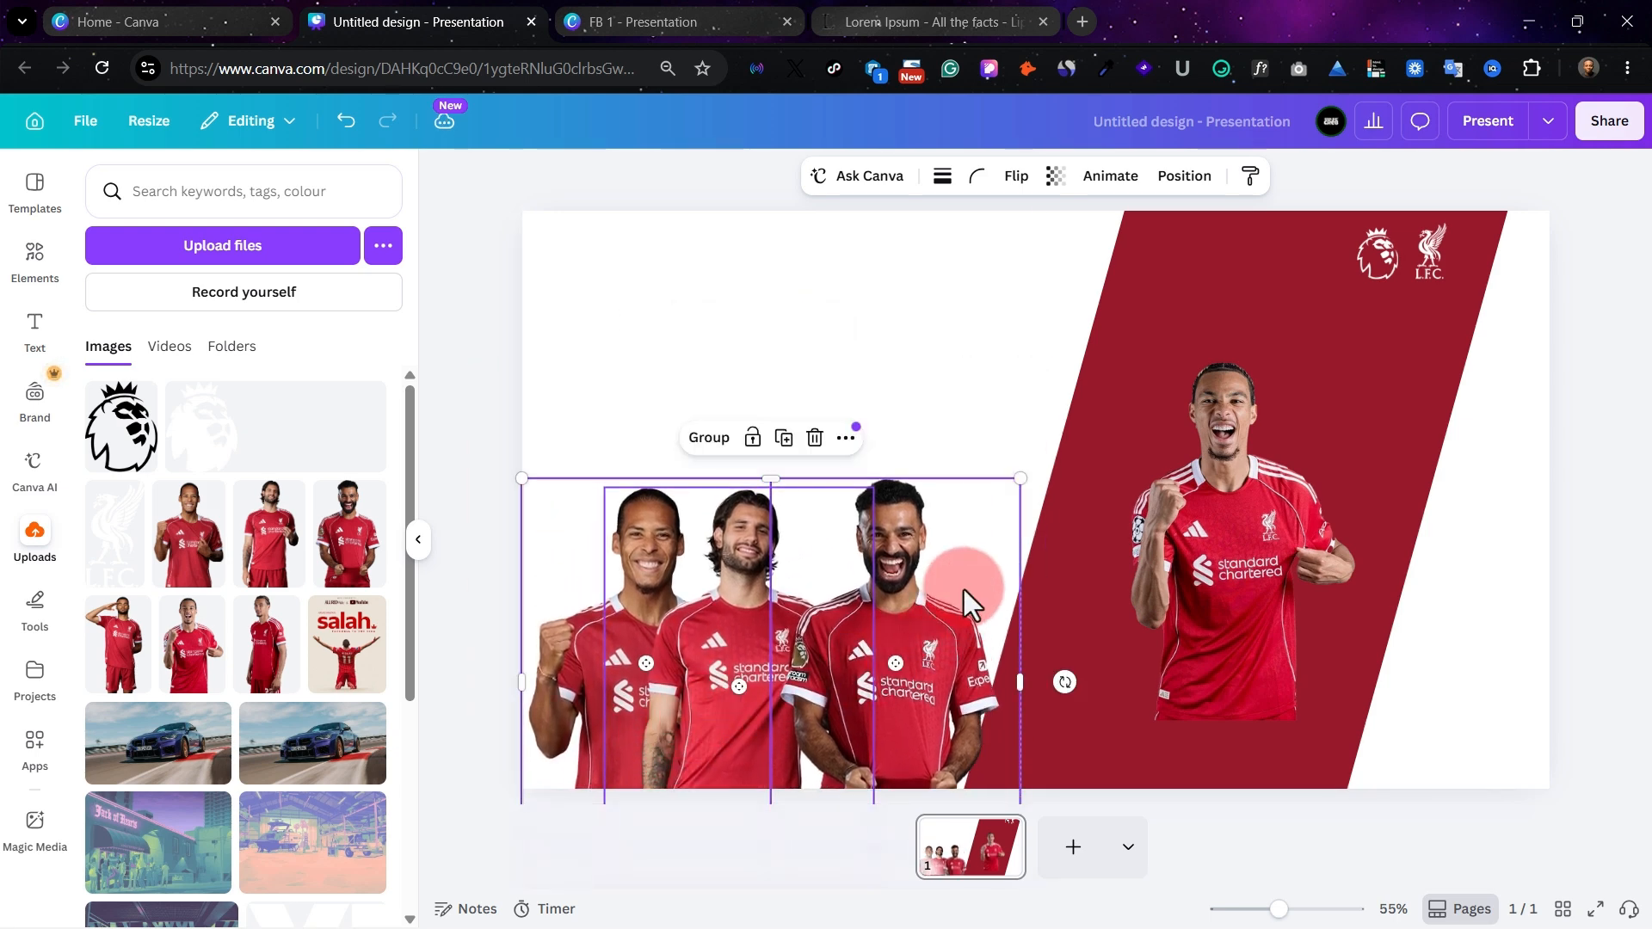
{"action": "left_click_drag", "start_coordinate": [920, 595], "coordinate": [920, 615]}
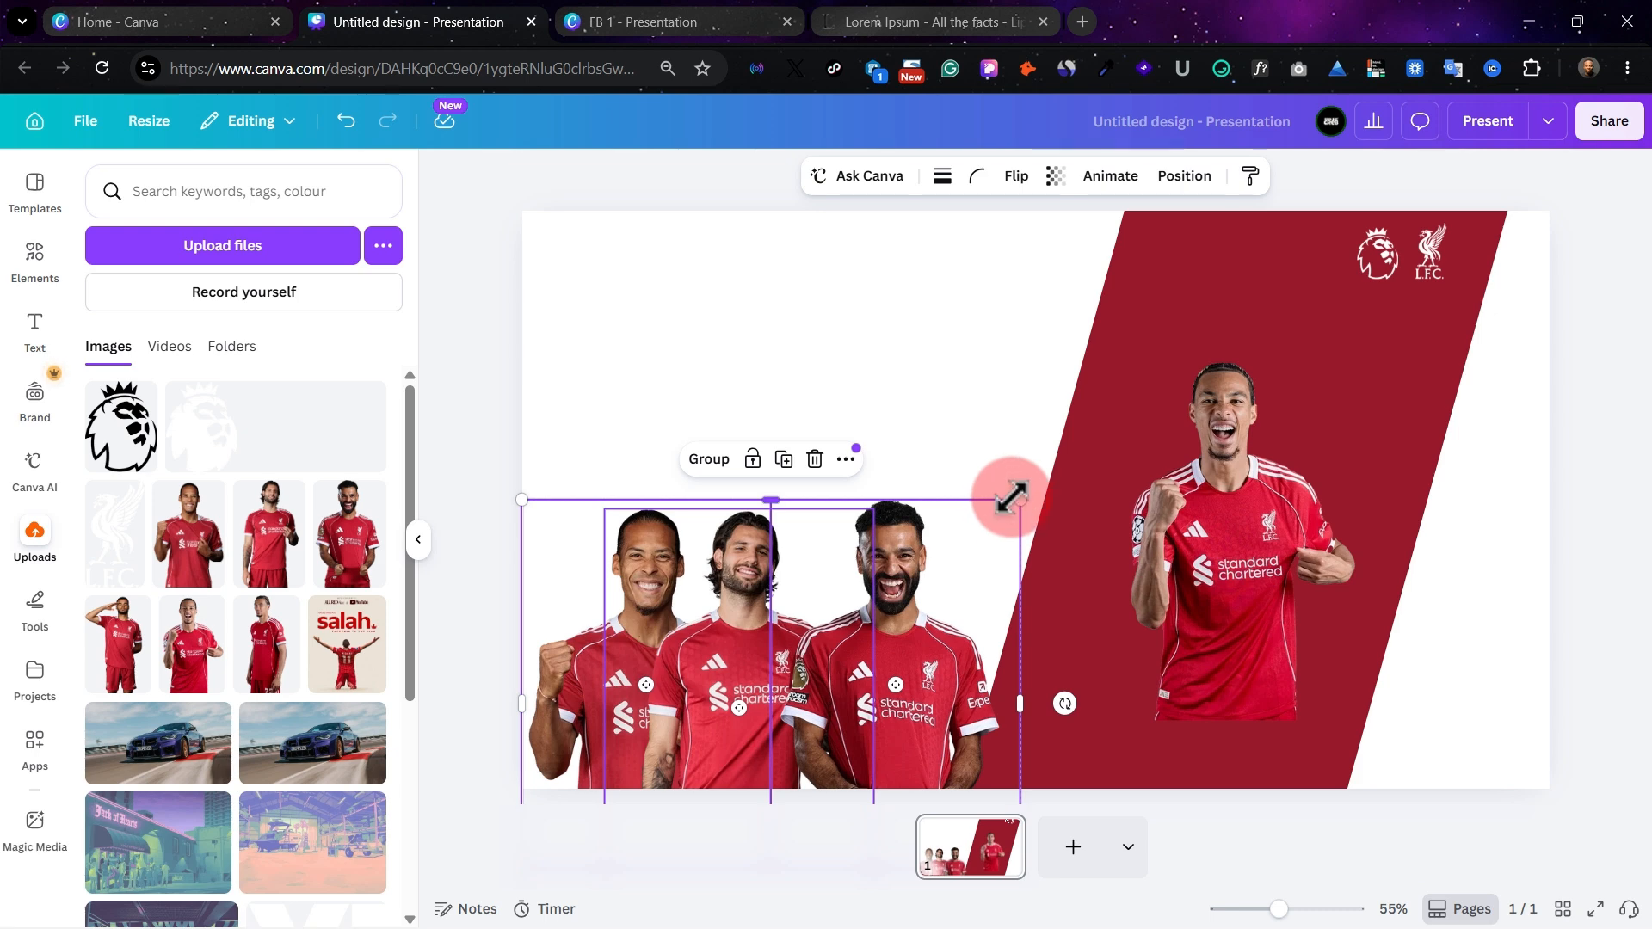
{"action": "mouse_move", "coordinate": [1019, 497]}
{"action": "left_mouse_down"}
{"action": "mouse_move", "coordinate": [1070, 458]}
{"action": "mouse_move", "coordinate": [1040, 476]}
{"action": "left_mouse_up"}
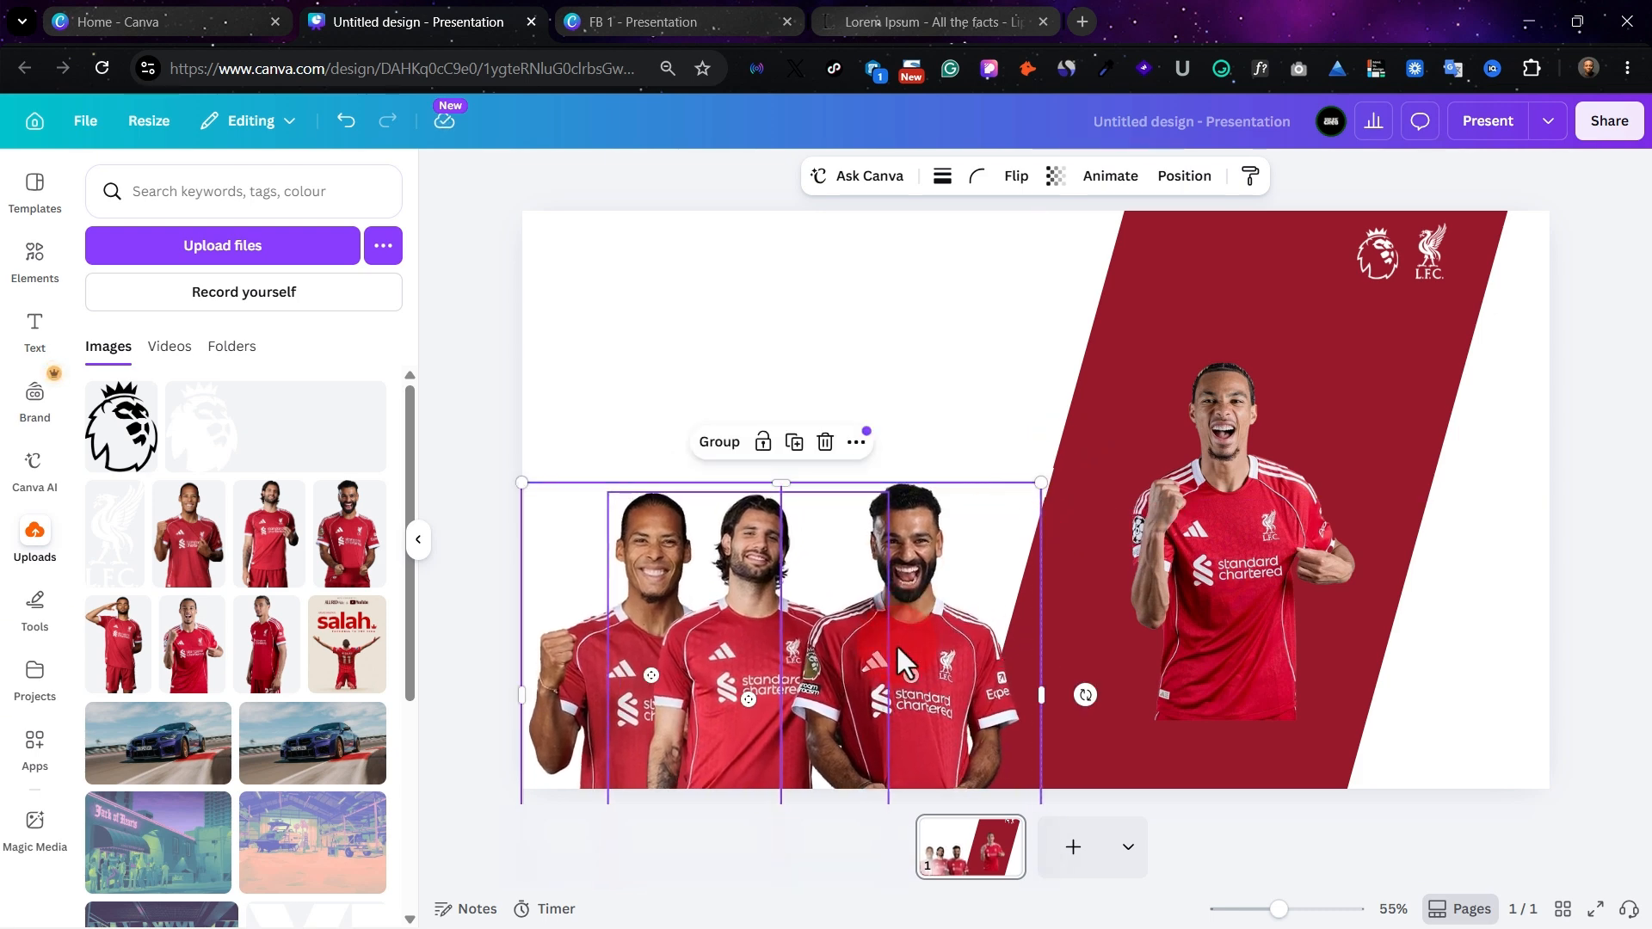
{"action": "left_click_drag", "start_coordinate": [893, 653], "coordinate": [911, 641]}
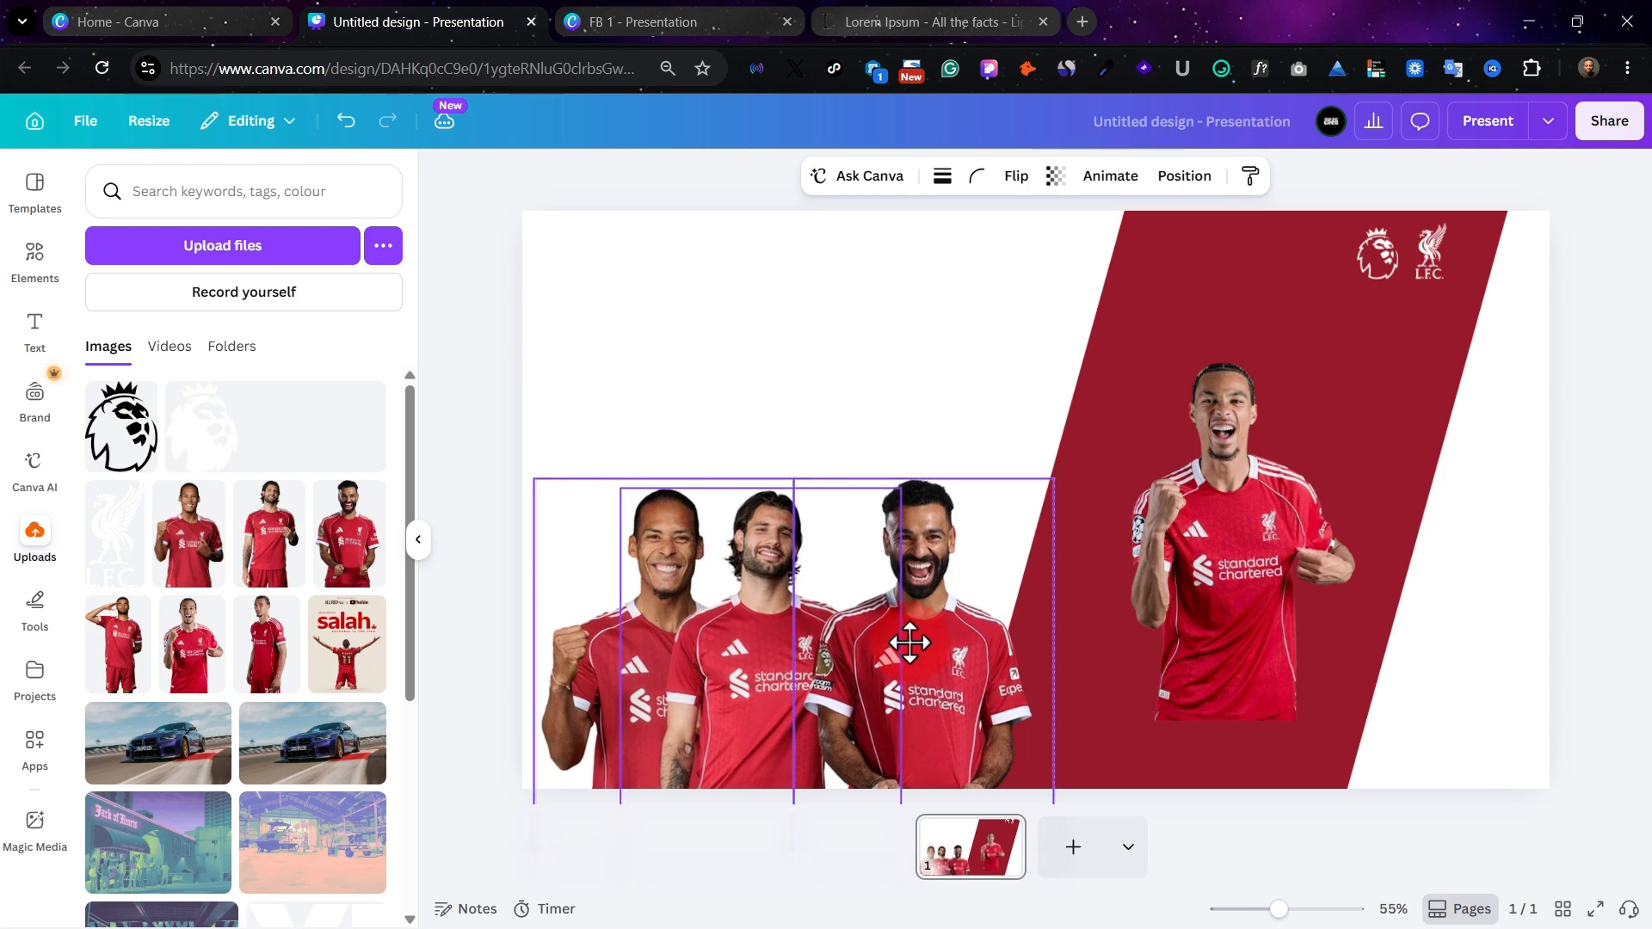
Enlarge the player on the red band to fill most of its height, with his lower body running off the page bottom
{"action": "left_click", "coordinate": [1236, 465]}
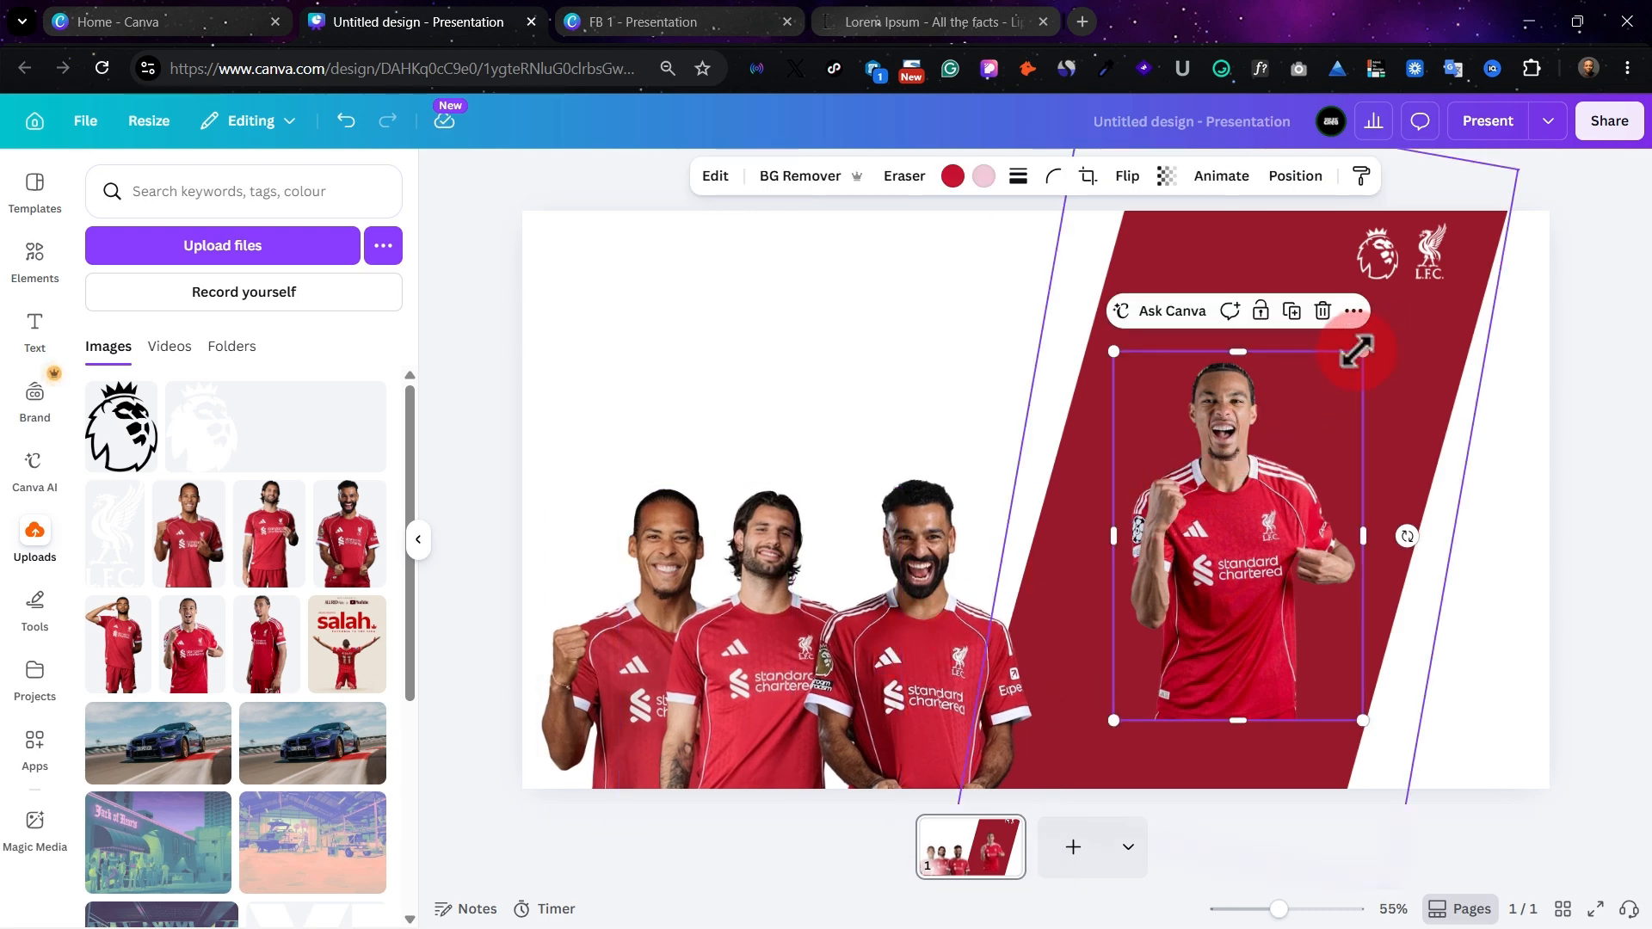
{"action": "left_click_drag", "start_coordinate": [1364, 351], "coordinate": [1476, 187]}
{"action": "left_click_drag", "start_coordinate": [1398, 383], "coordinate": [1342, 449]}
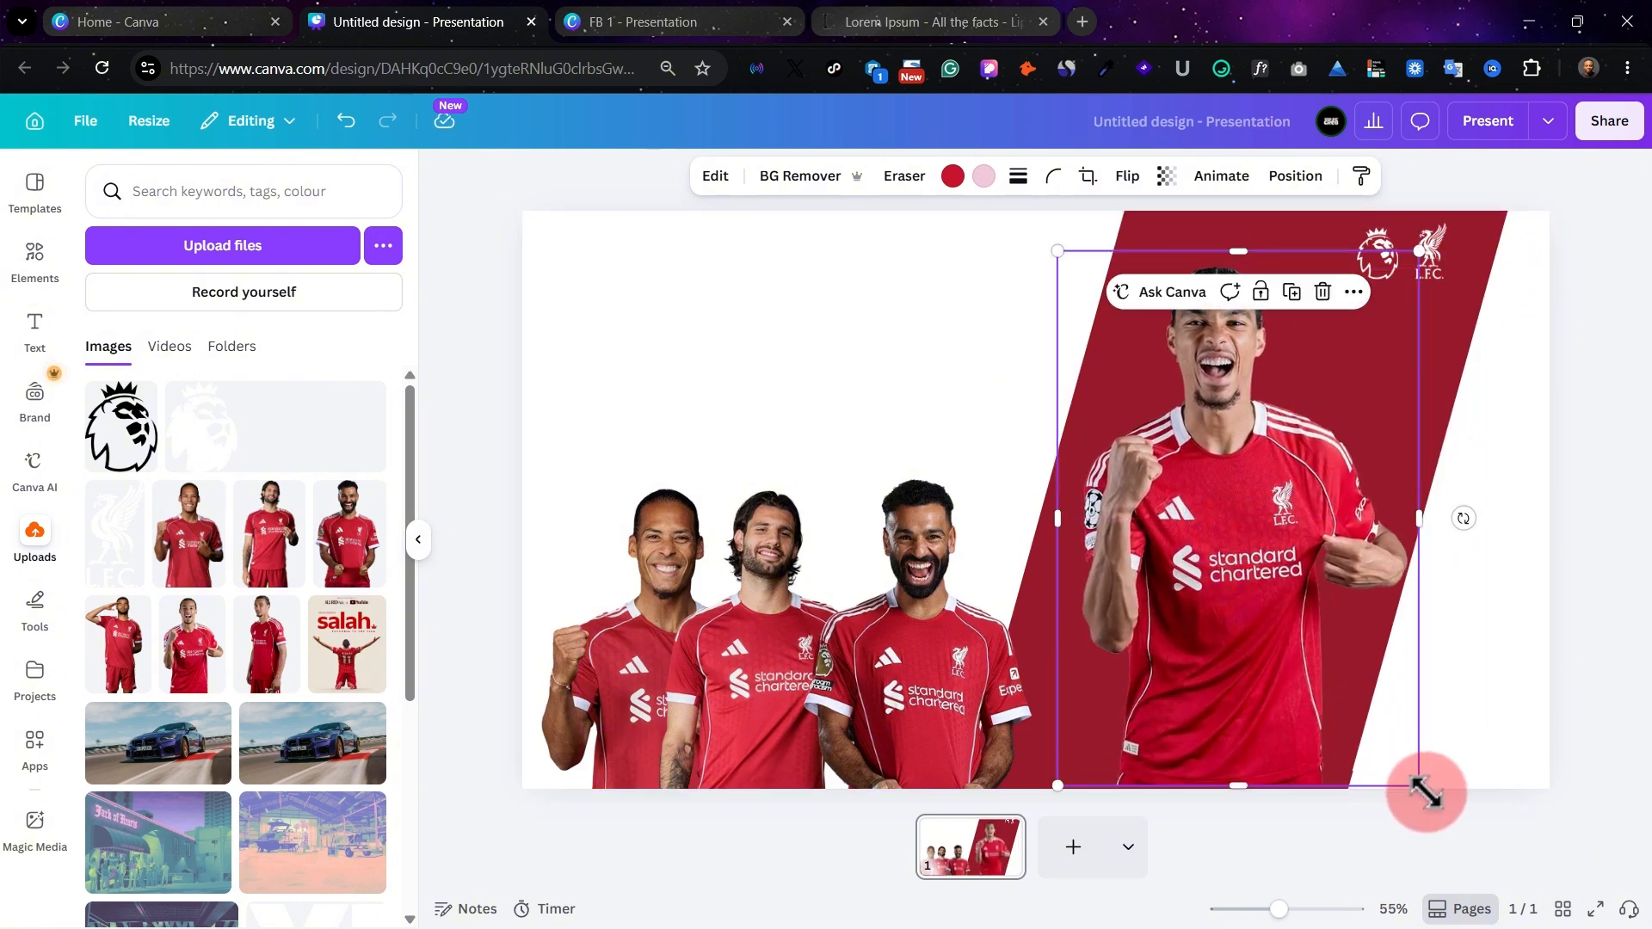
{"action": "left_click_drag", "start_coordinate": [1420, 784], "coordinate": [1489, 796]}
{"action": "mouse_move", "coordinate": [1187, 483]}
{"action": "left_mouse_down"}
{"action": "mouse_move", "coordinate": [1173, 478]}
{"action": "mouse_move", "coordinate": [1181, 490]}
{"action": "left_mouse_up"}
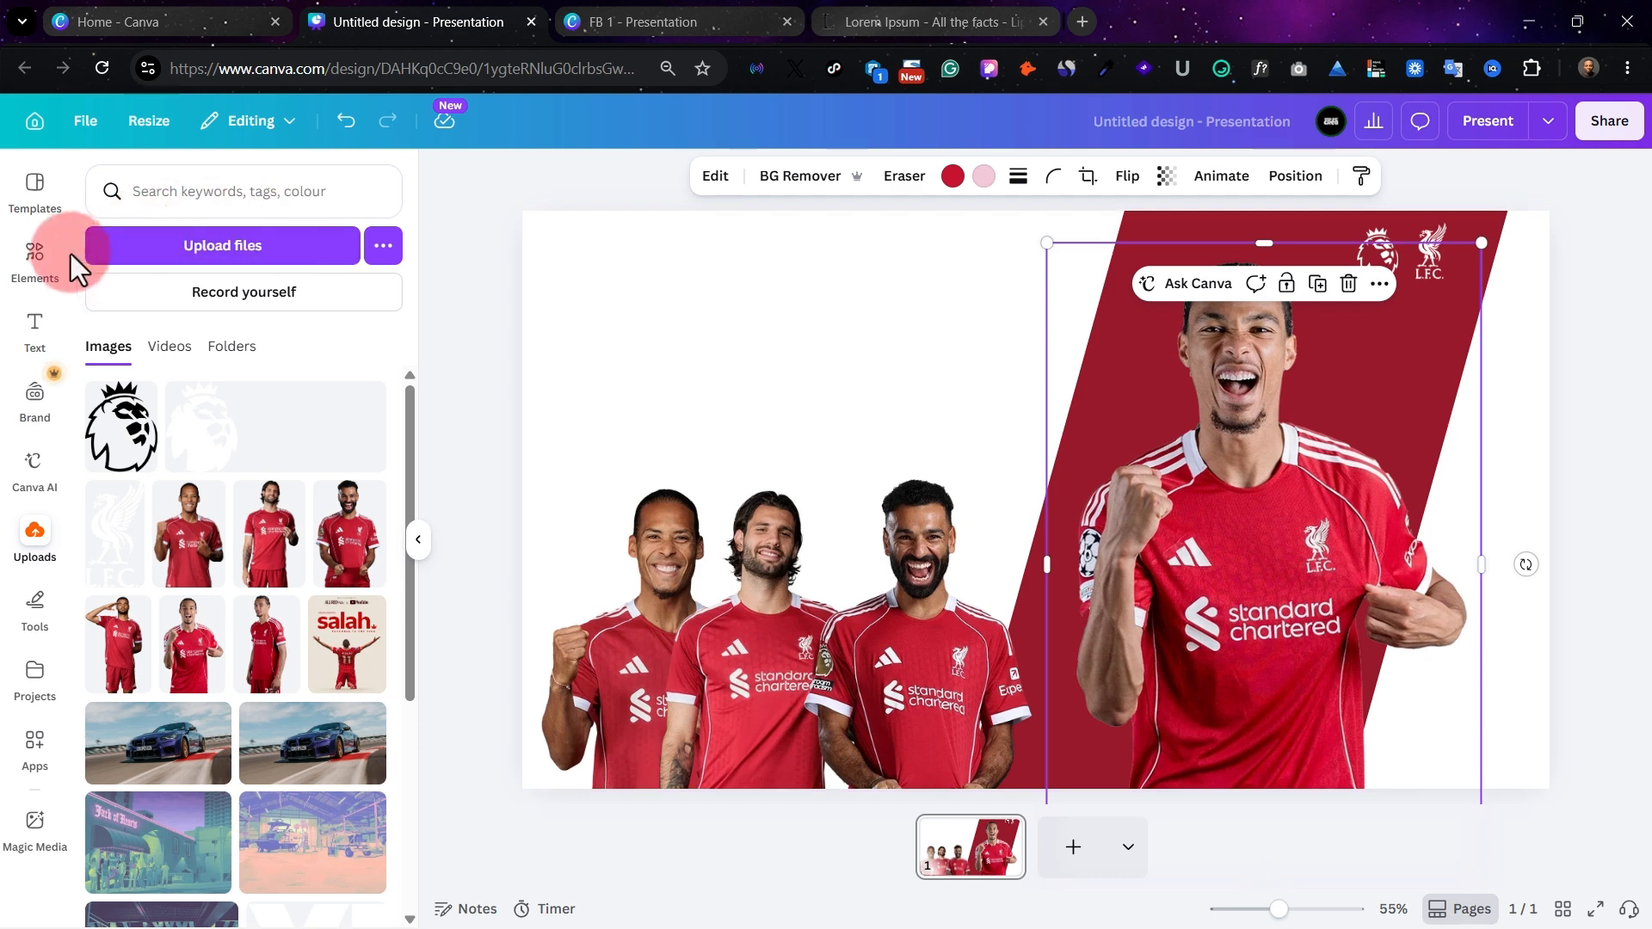
Add a square from the basic shapes and stretch it to cover the whole 1920 × 1080 px page
{"action": "left_click", "coordinate": [38, 255]}
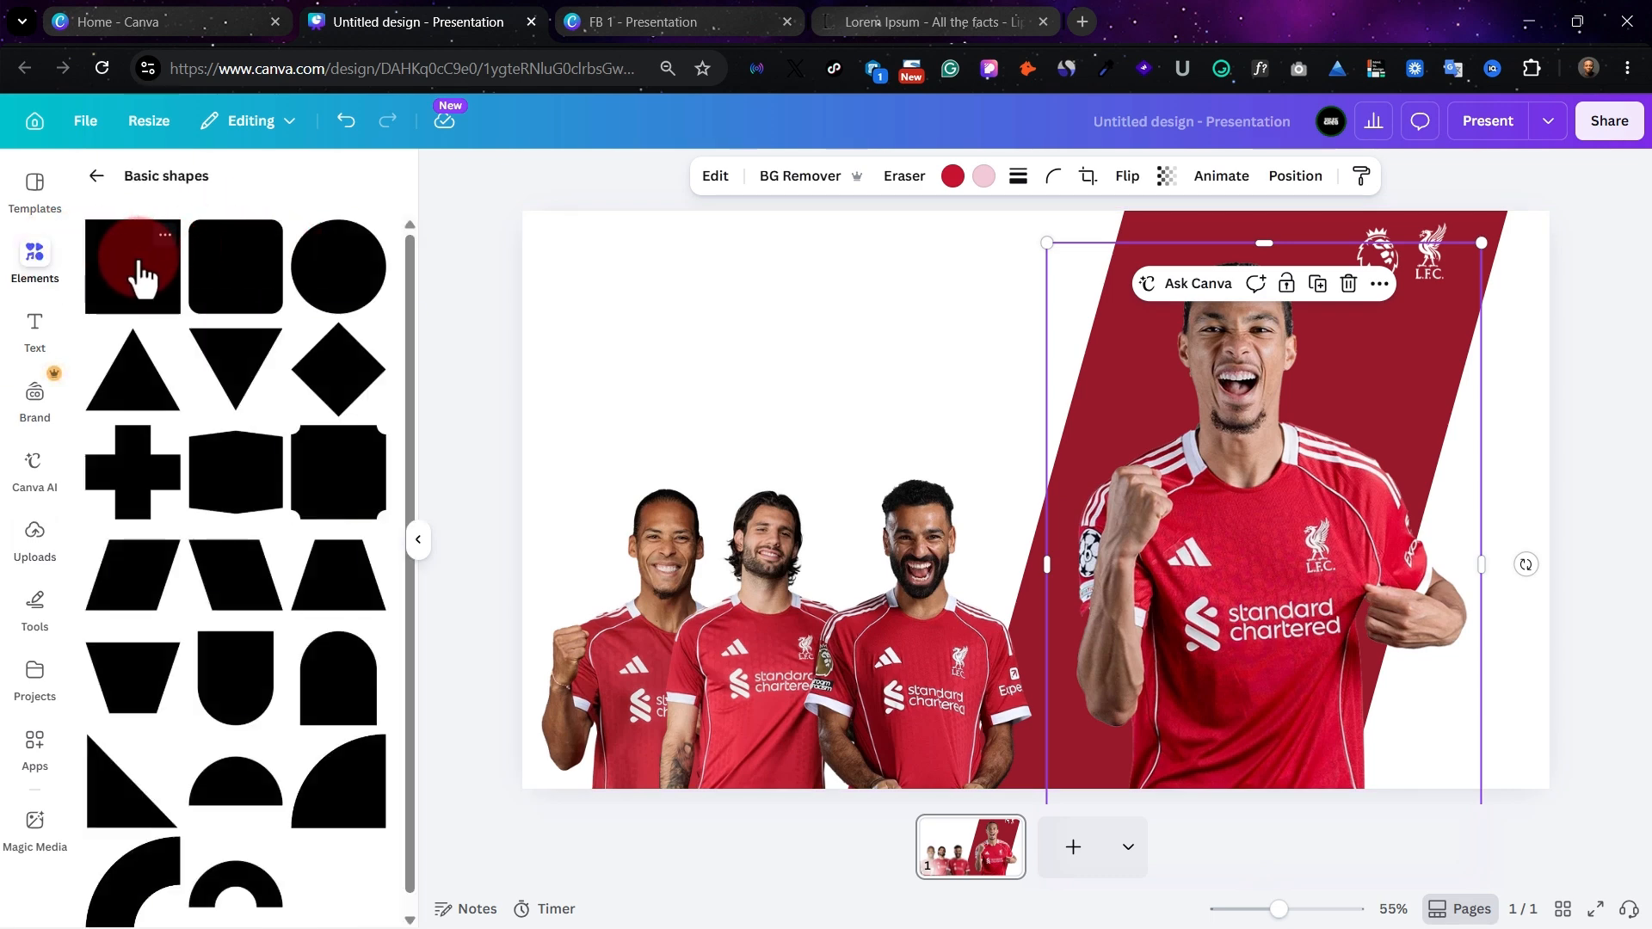
{"action": "left_click_drag", "start_coordinate": [181, 280], "coordinate": [649, 264]}
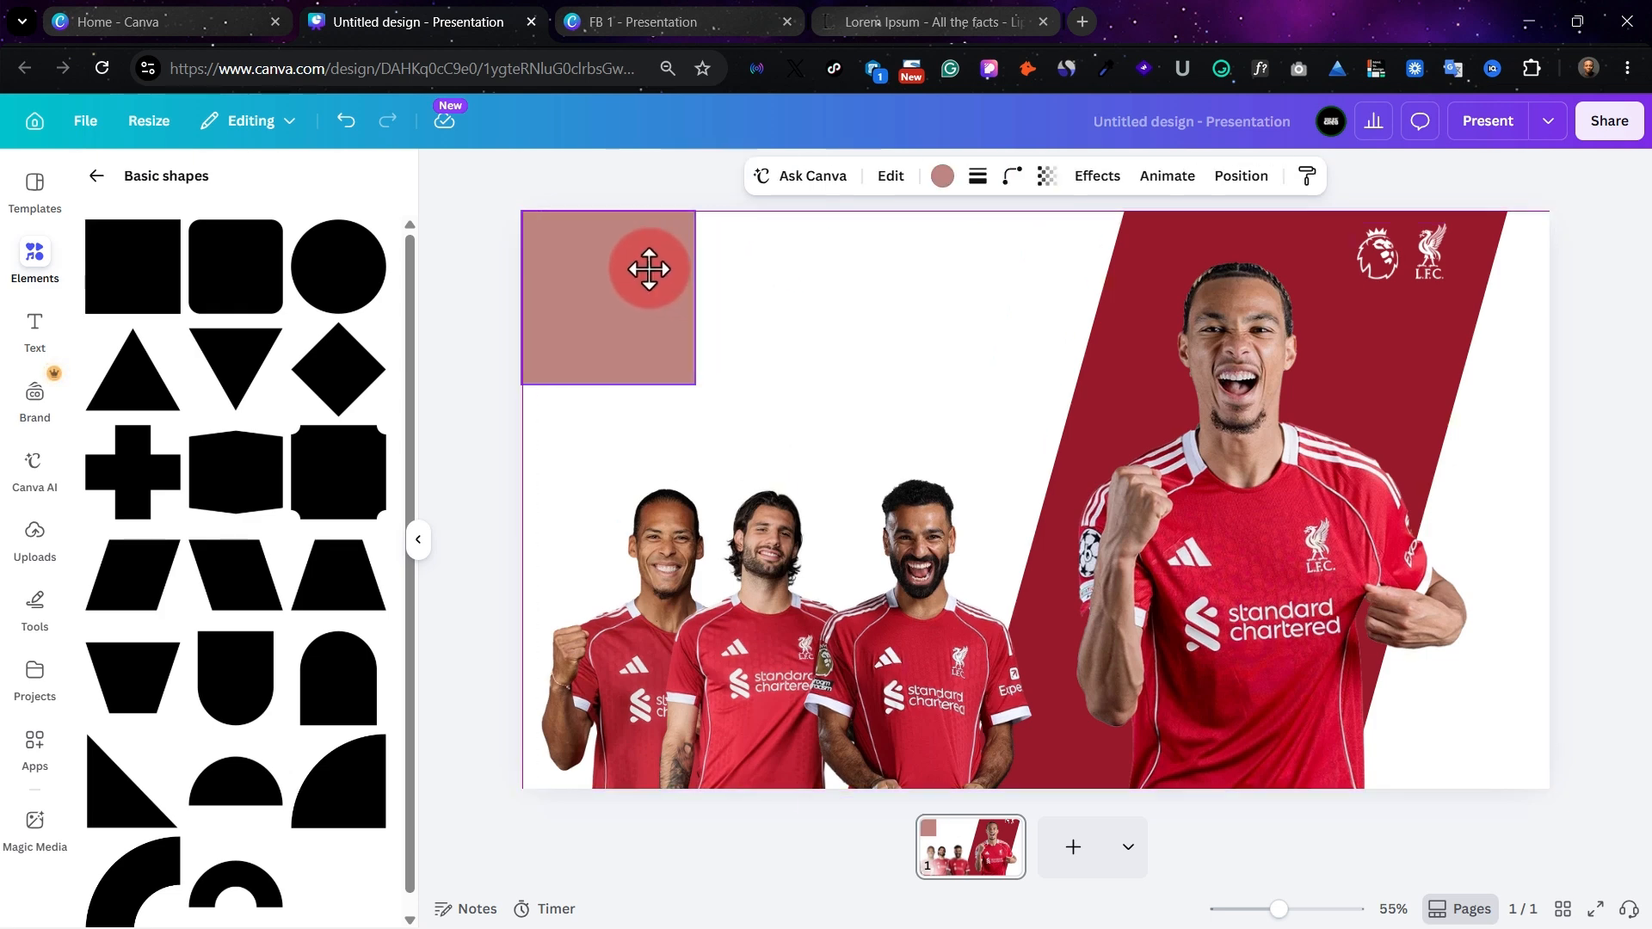
{"action": "left_click_drag", "start_coordinate": [695, 384], "coordinate": [1530, 745]}
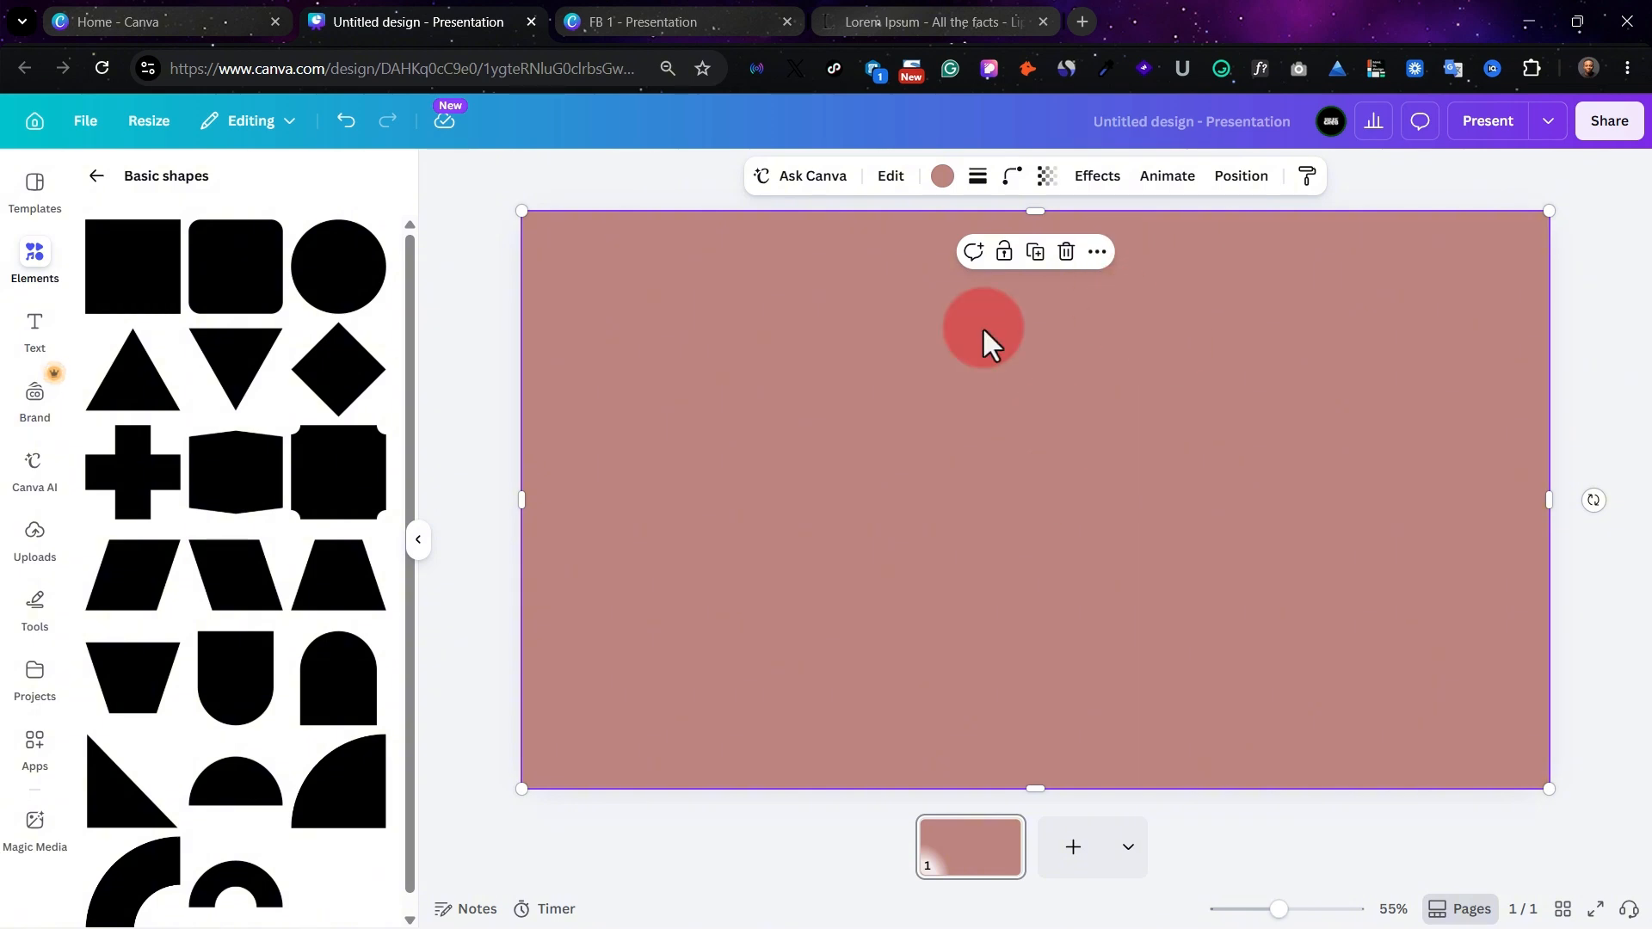
Reorder the layers so the full-page rectangle lies behind the red band, logos and players, directly above the page background
{"action": "left_click", "coordinate": [1240, 182]}
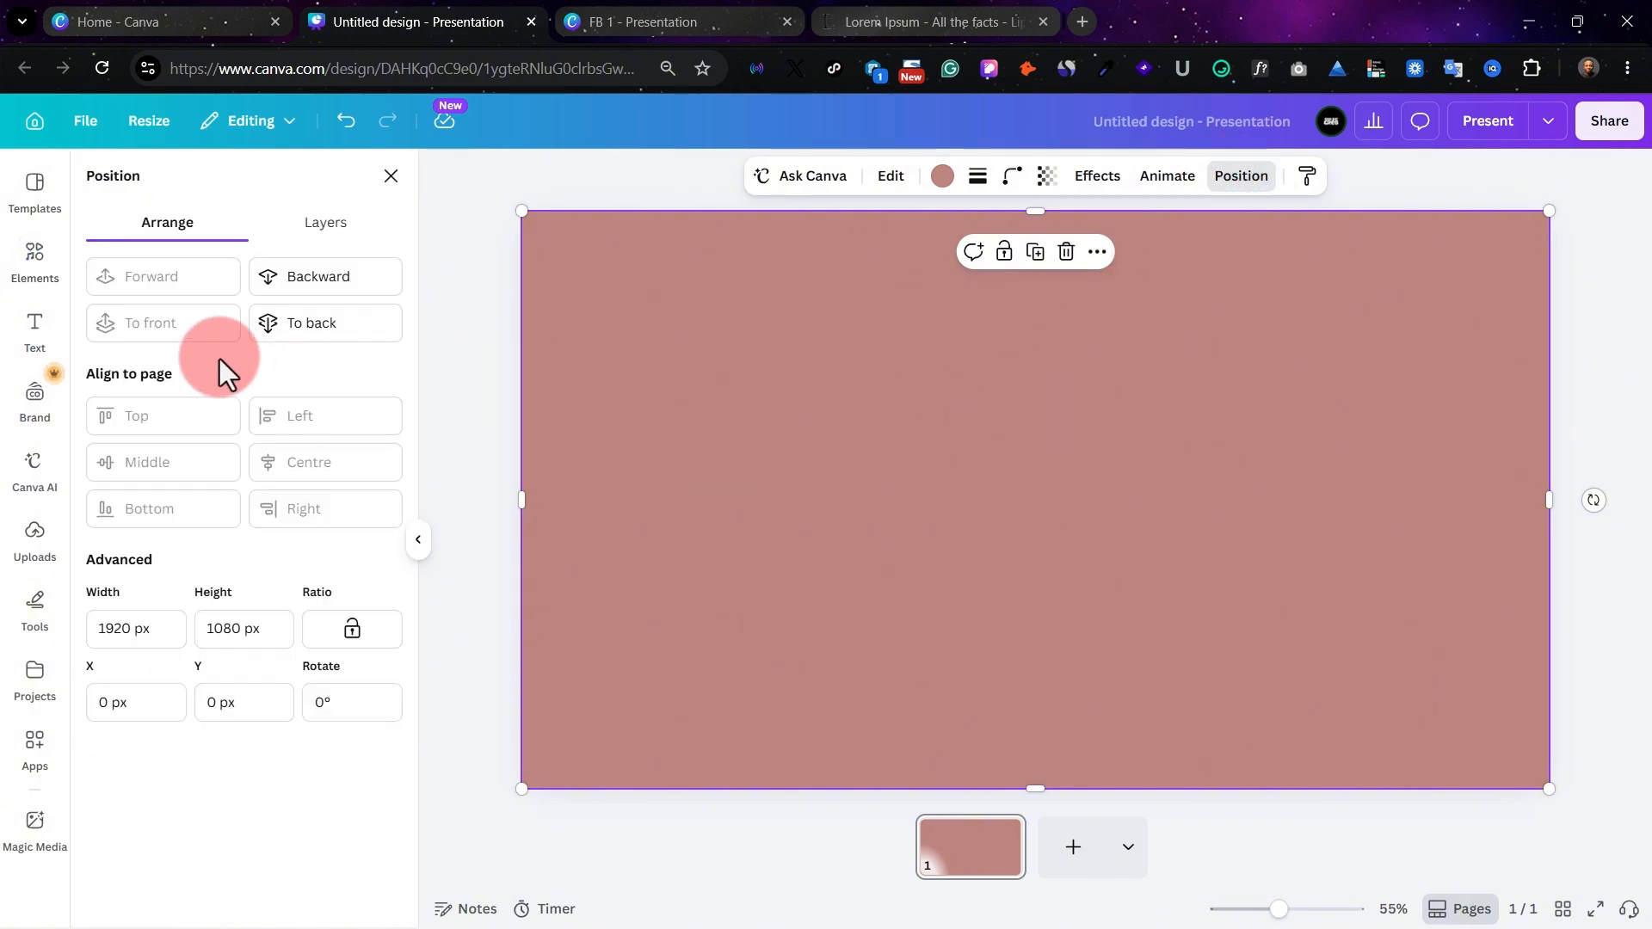
{"action": "left_click", "coordinate": [314, 224]}
{"action": "left_click_drag", "start_coordinate": [157, 338], "coordinate": [302, 787]}
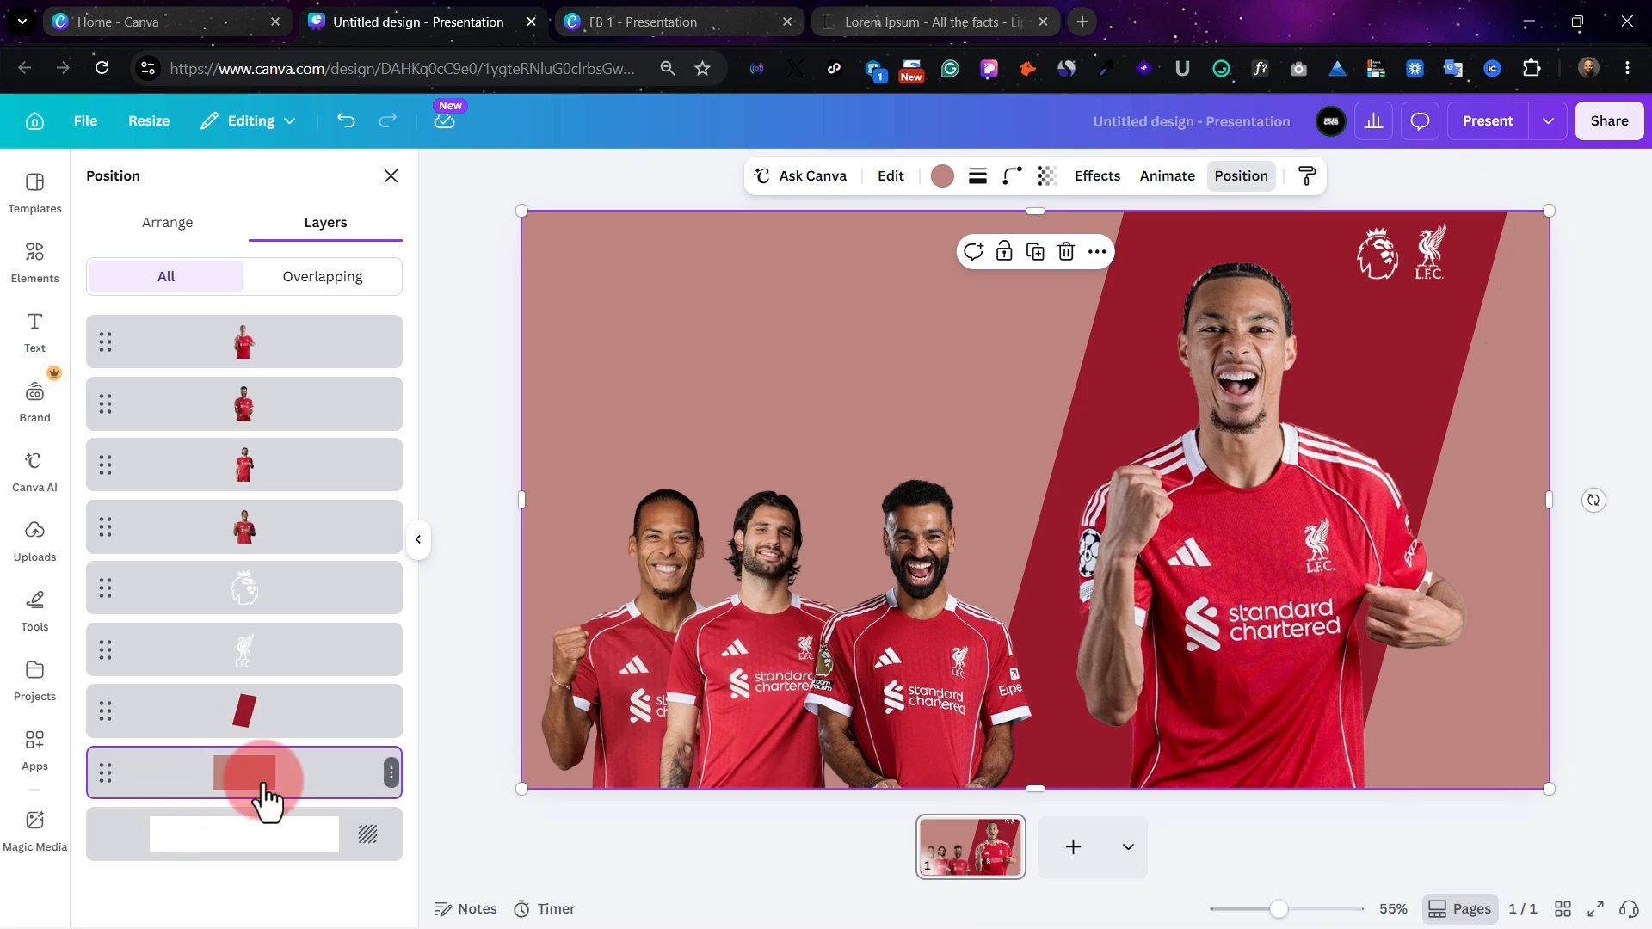
Switch to the FB 1 presentation, unlock its beige background shape, copy the fill colour code and lock the shape again
{"action": "left_click", "coordinate": [721, 19]}
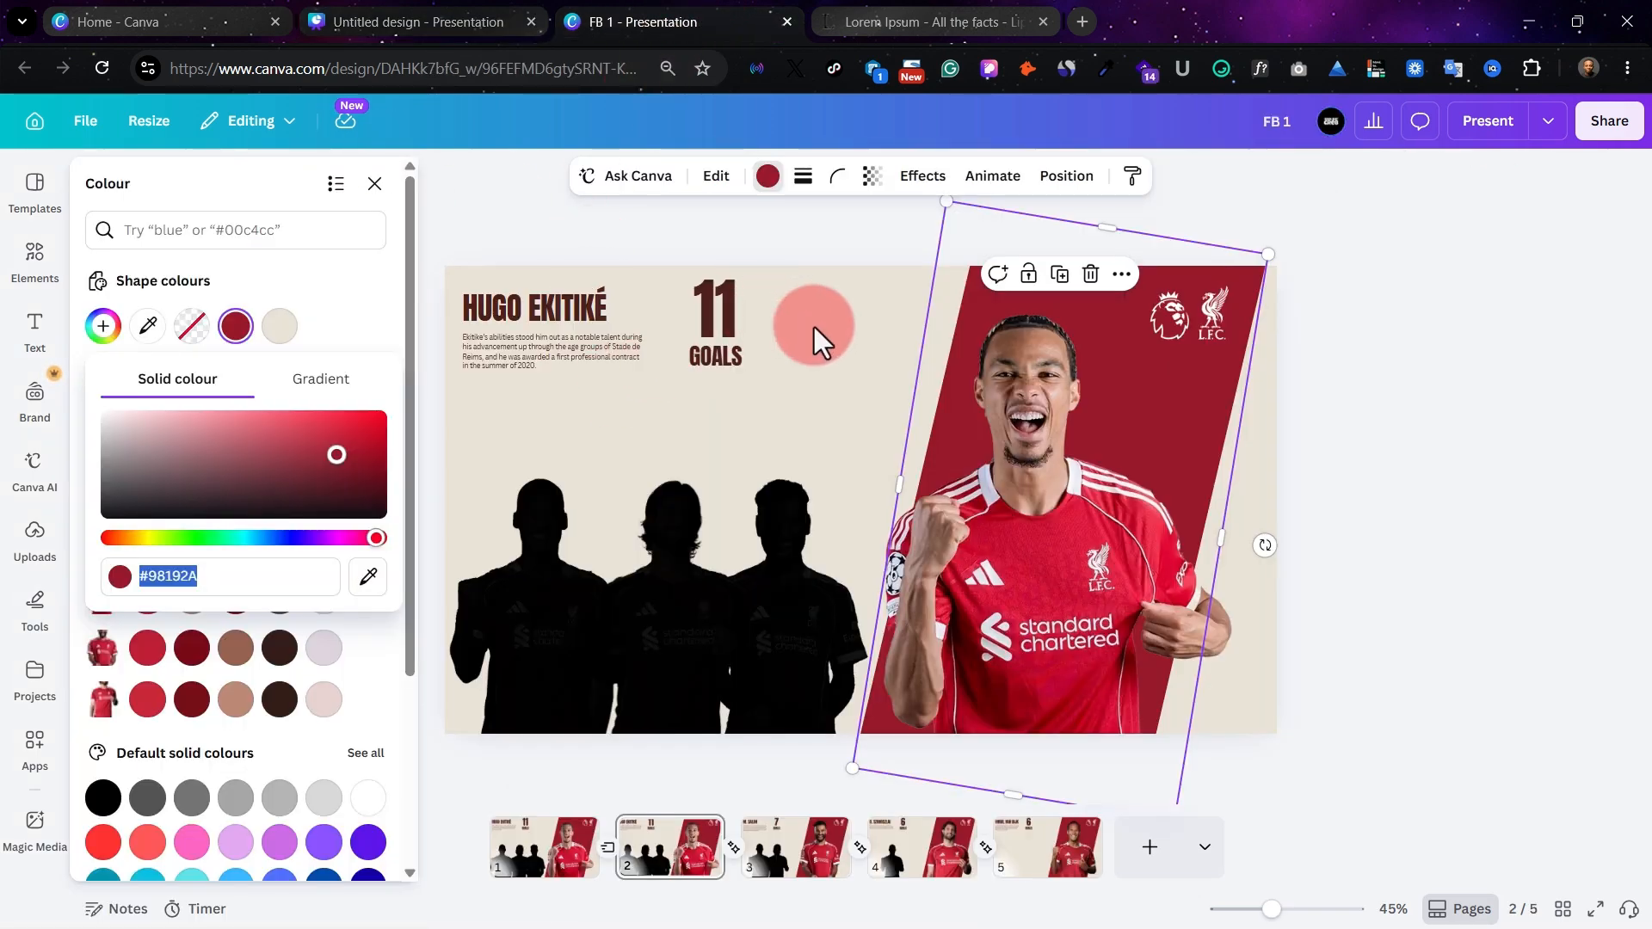
{"action": "key", "text": "Escape"}
{"action": "key", "text": "Escape"}
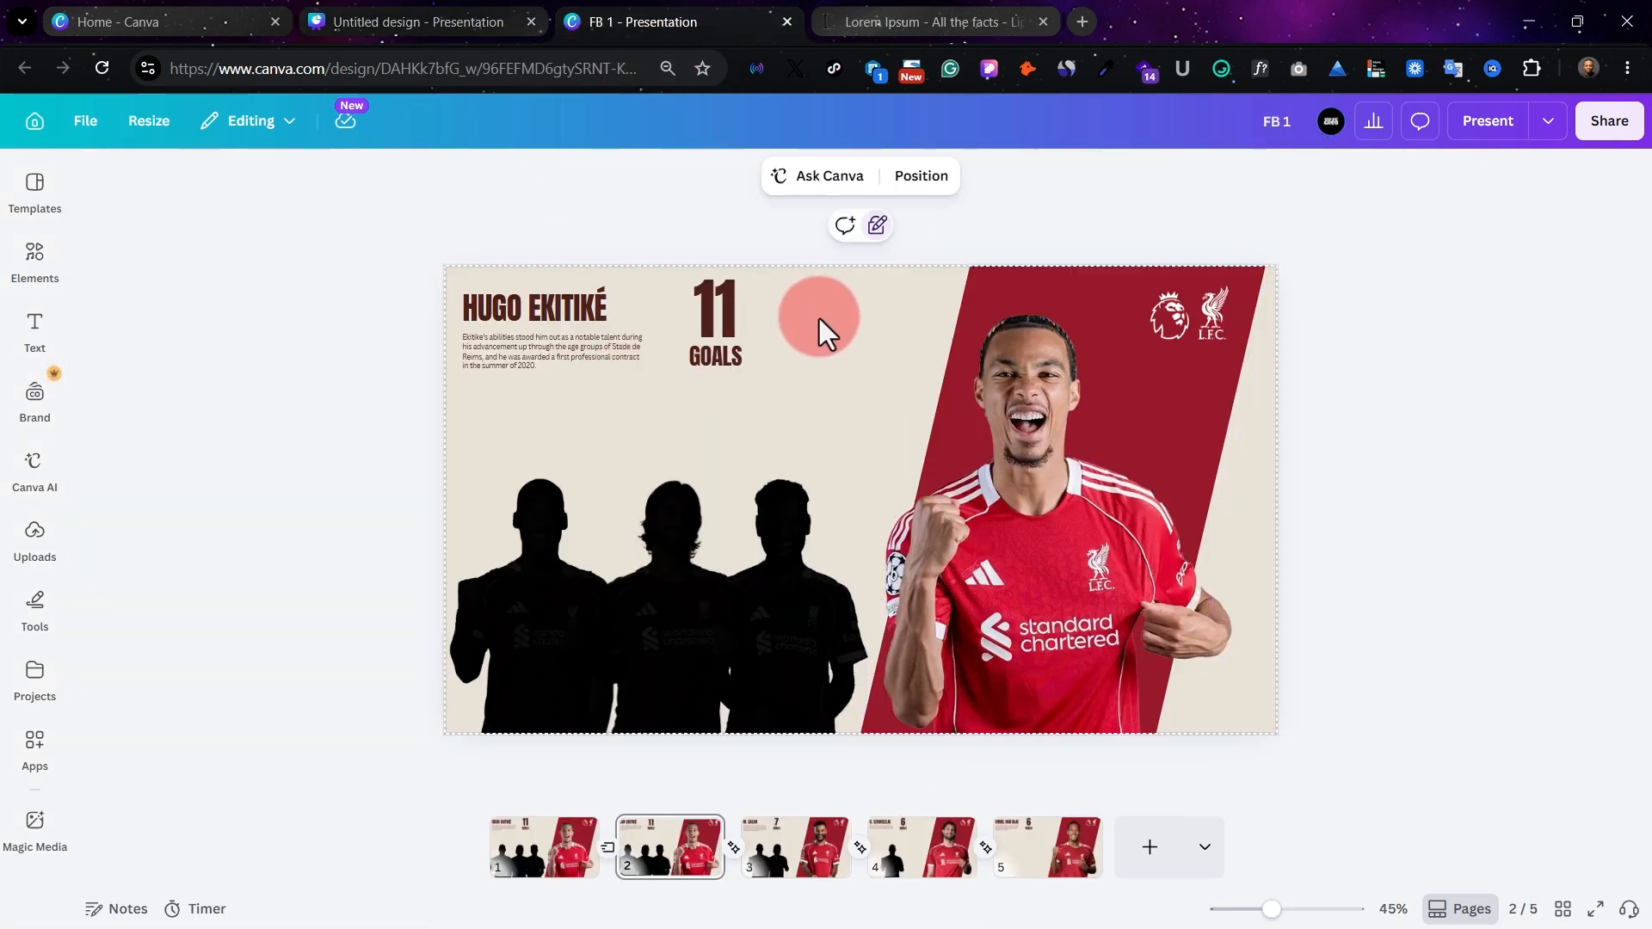
{"action": "left_click", "coordinate": [876, 227]}
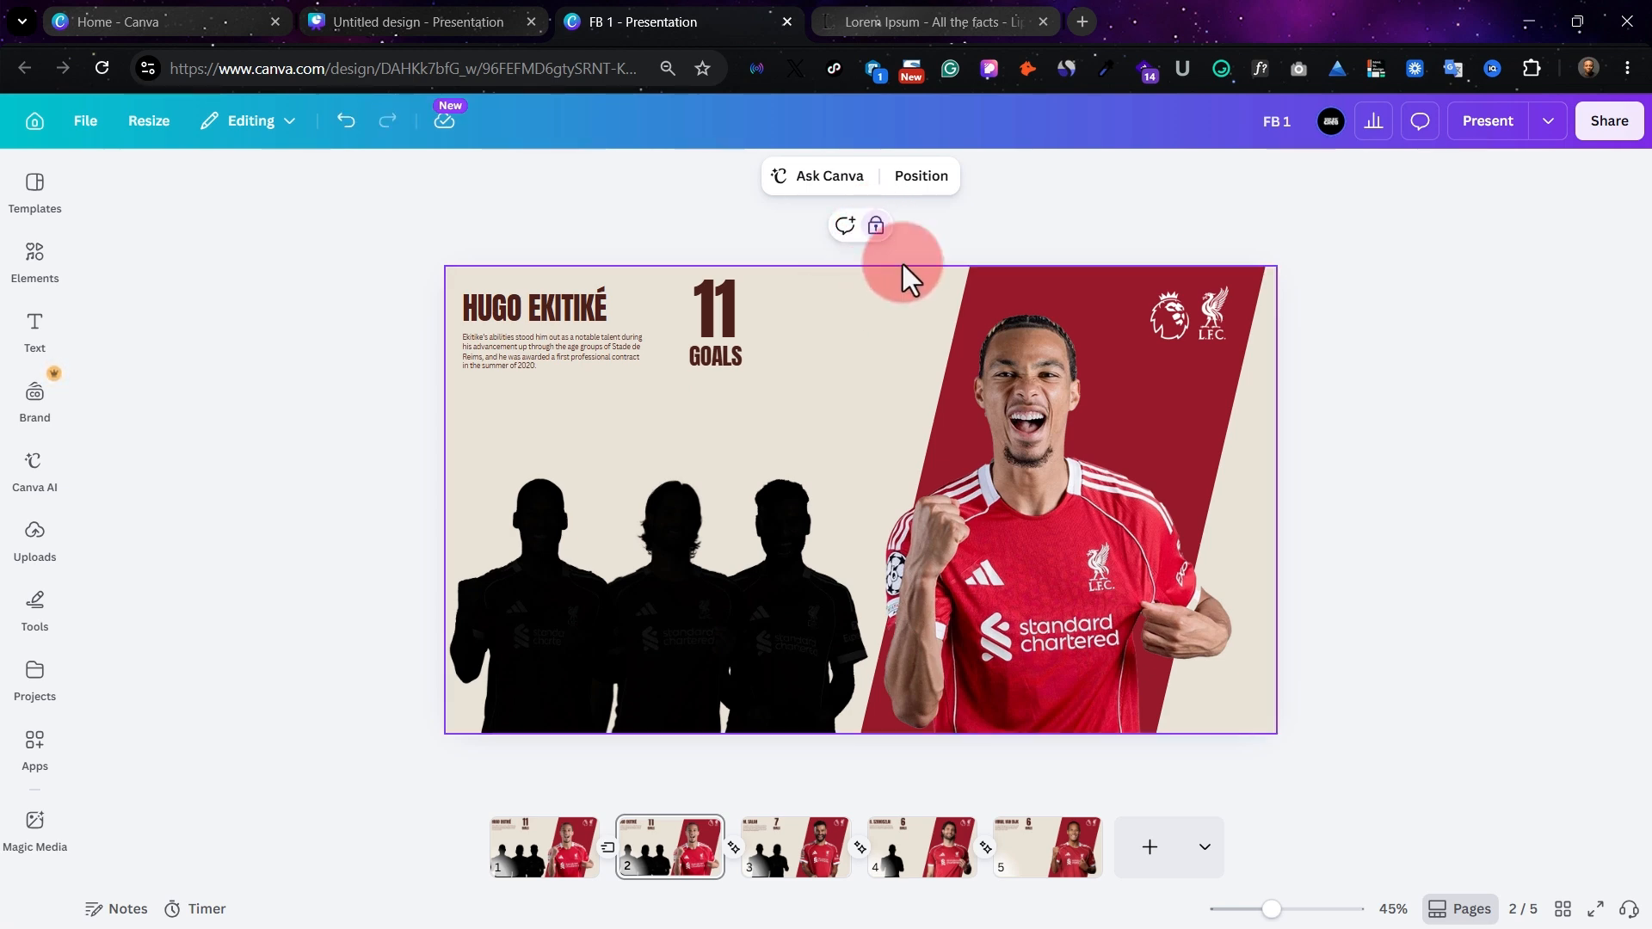
{"action": "left_click", "coordinate": [876, 227]}
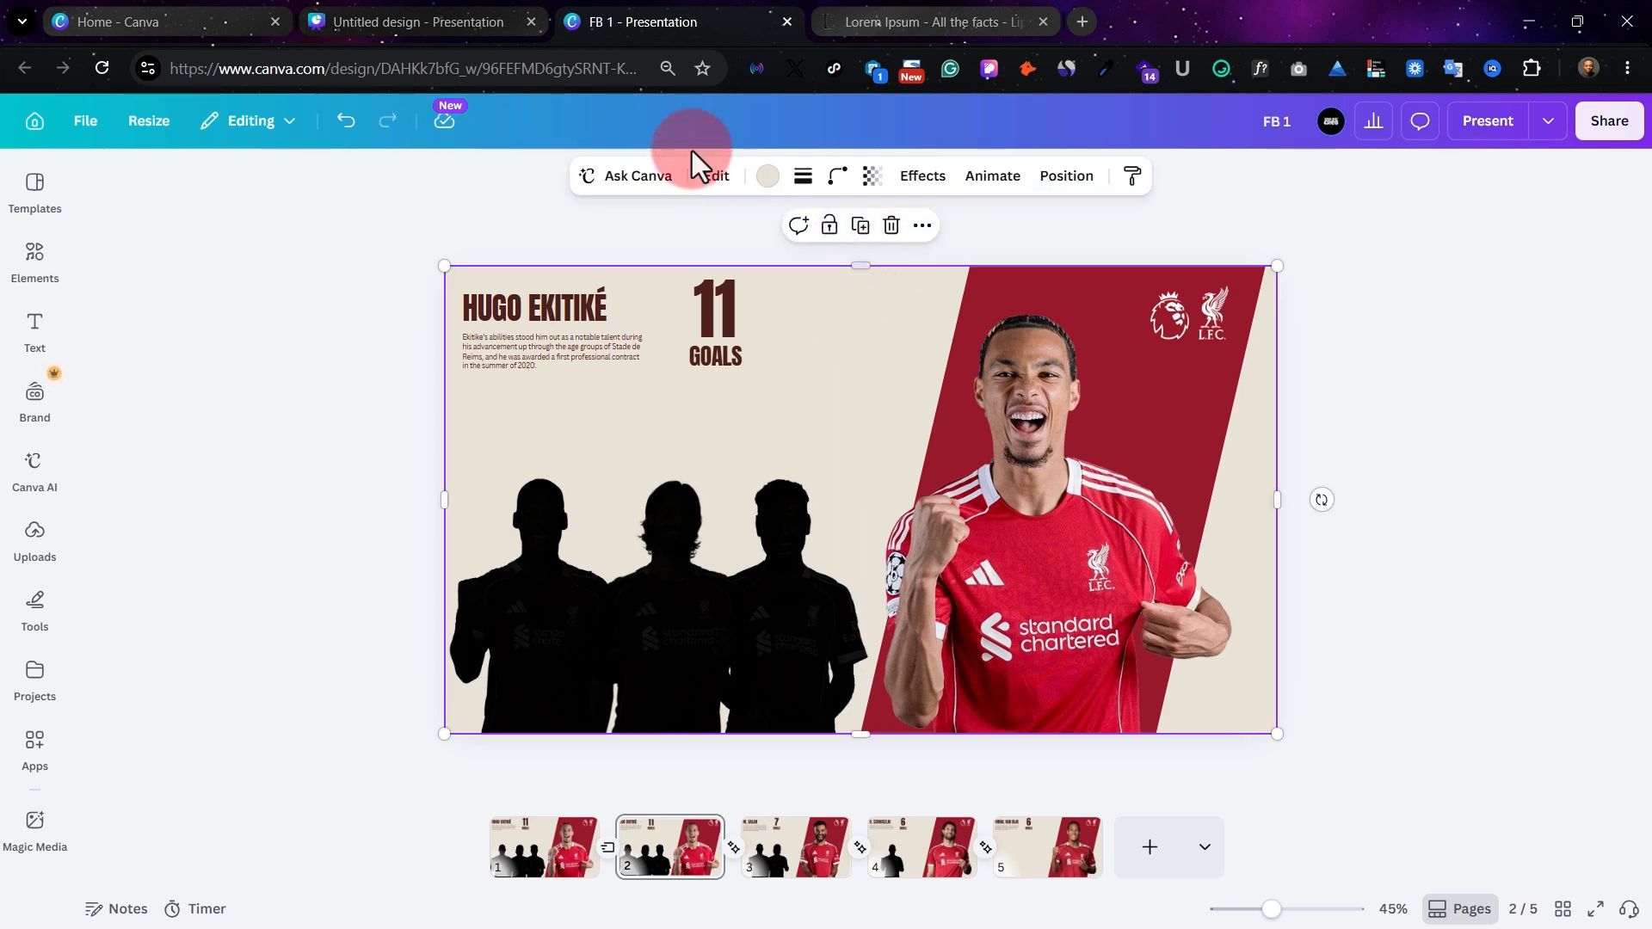
{"action": "left_click", "coordinate": [768, 177]}
{"action": "key", "text": "ctrl+c"}
{"action": "left_click", "coordinate": [831, 227]}
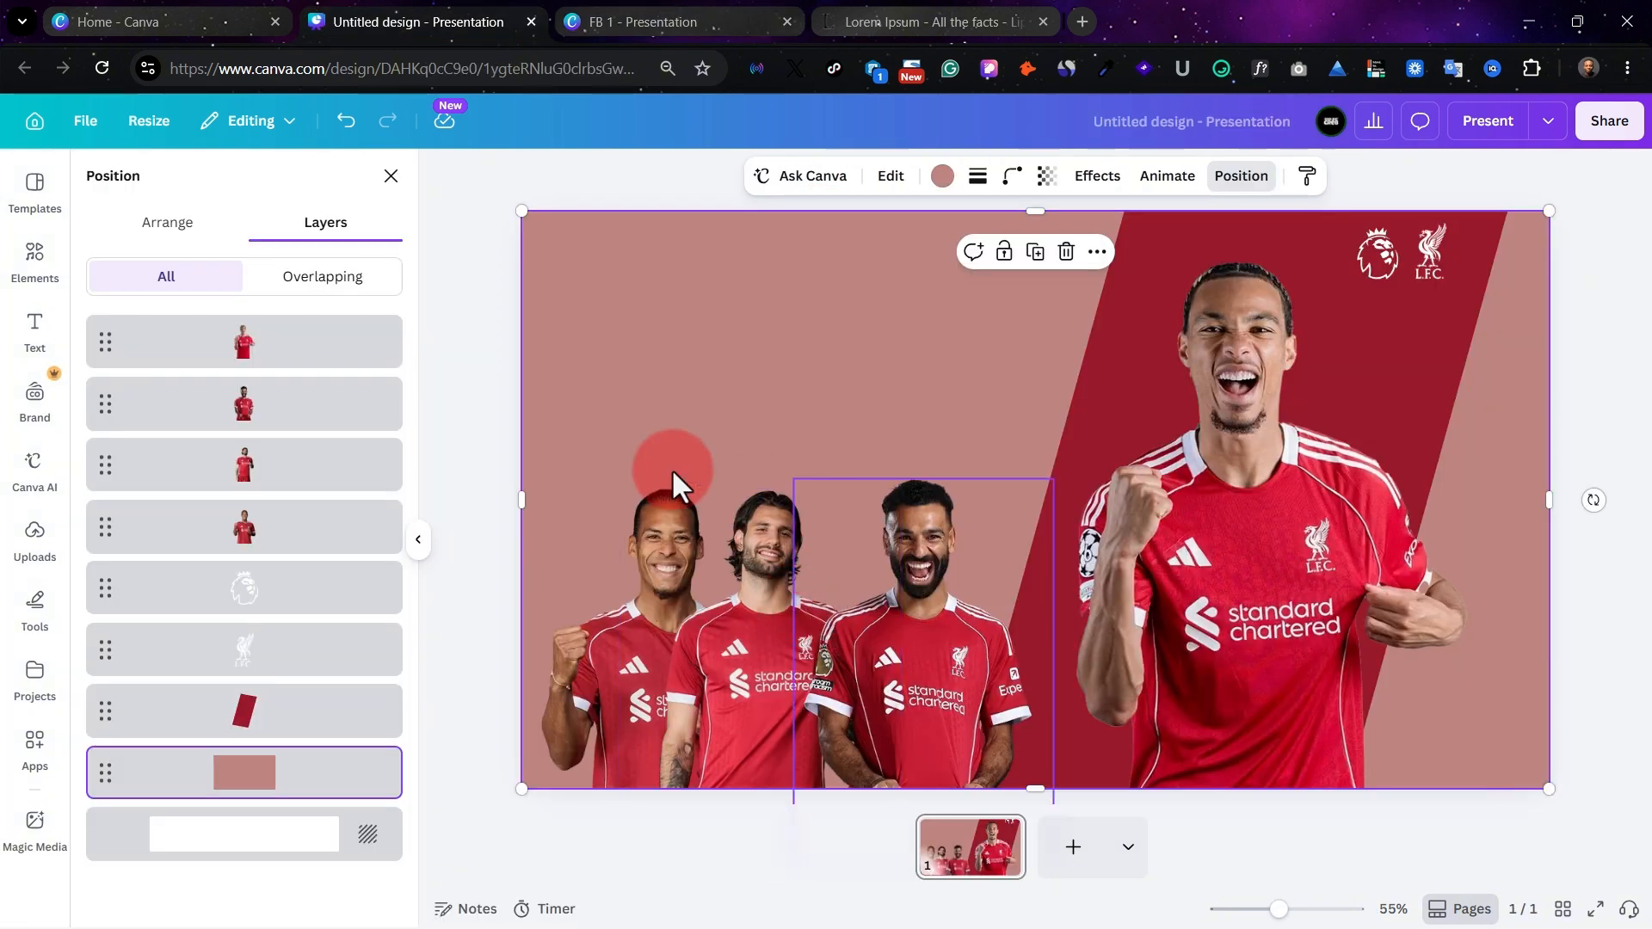
Fill the full-page background rectangle with the beige colour code copied from the FB 1 presentation
{"action": "left_click", "coordinate": [938, 177]}
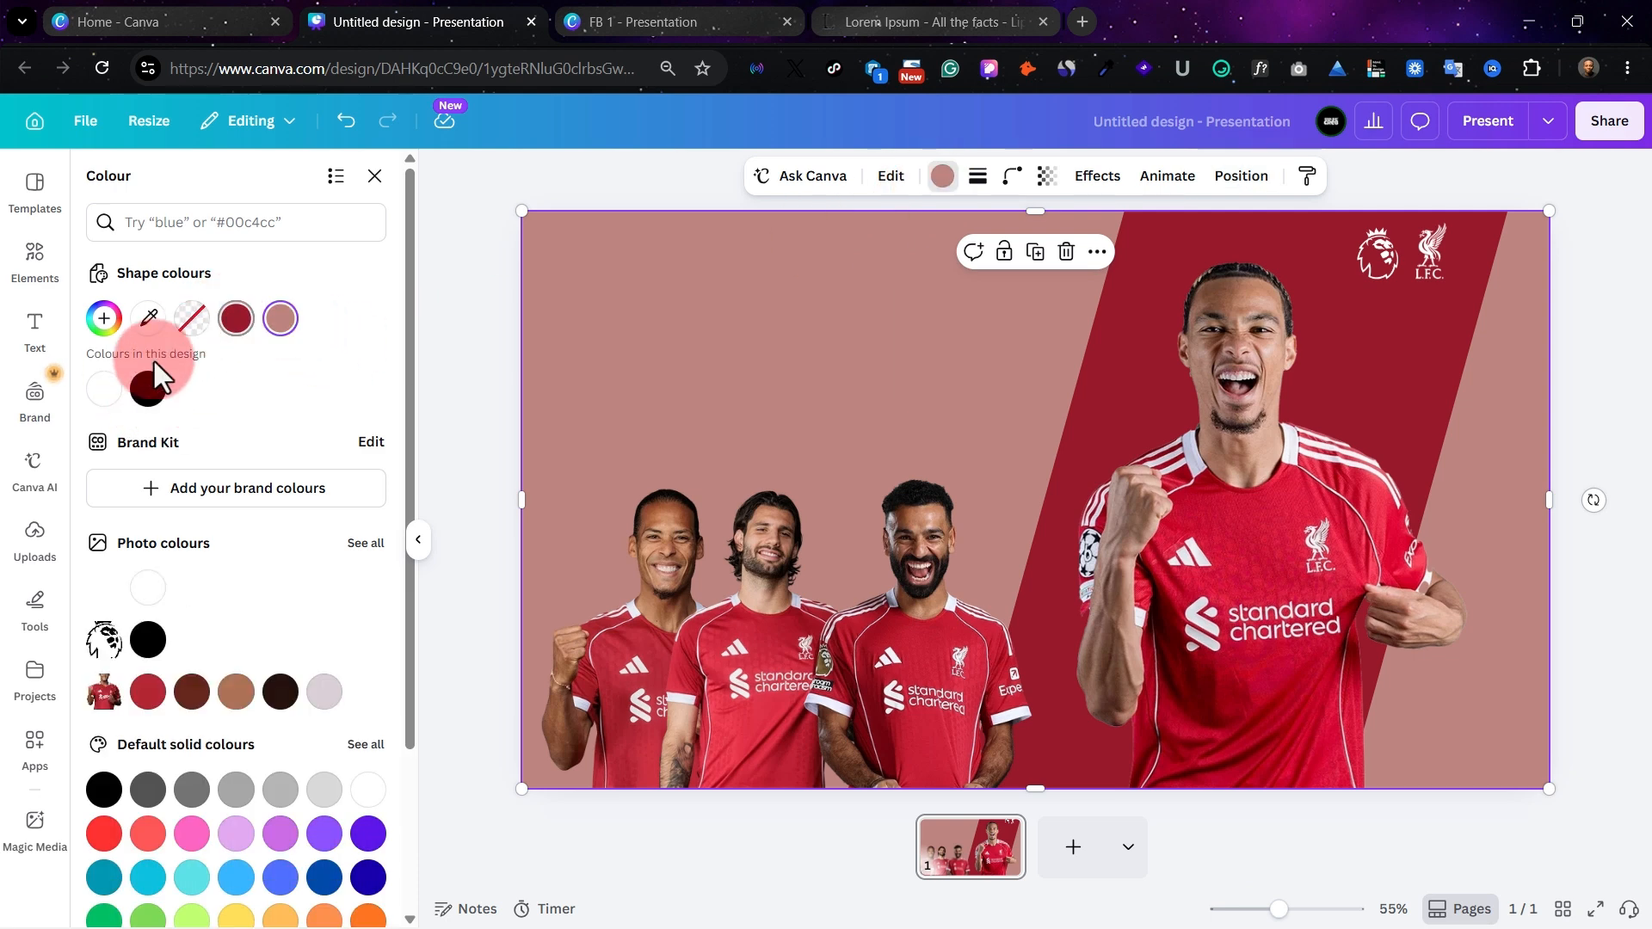
{"action": "left_click", "coordinate": [280, 318]}
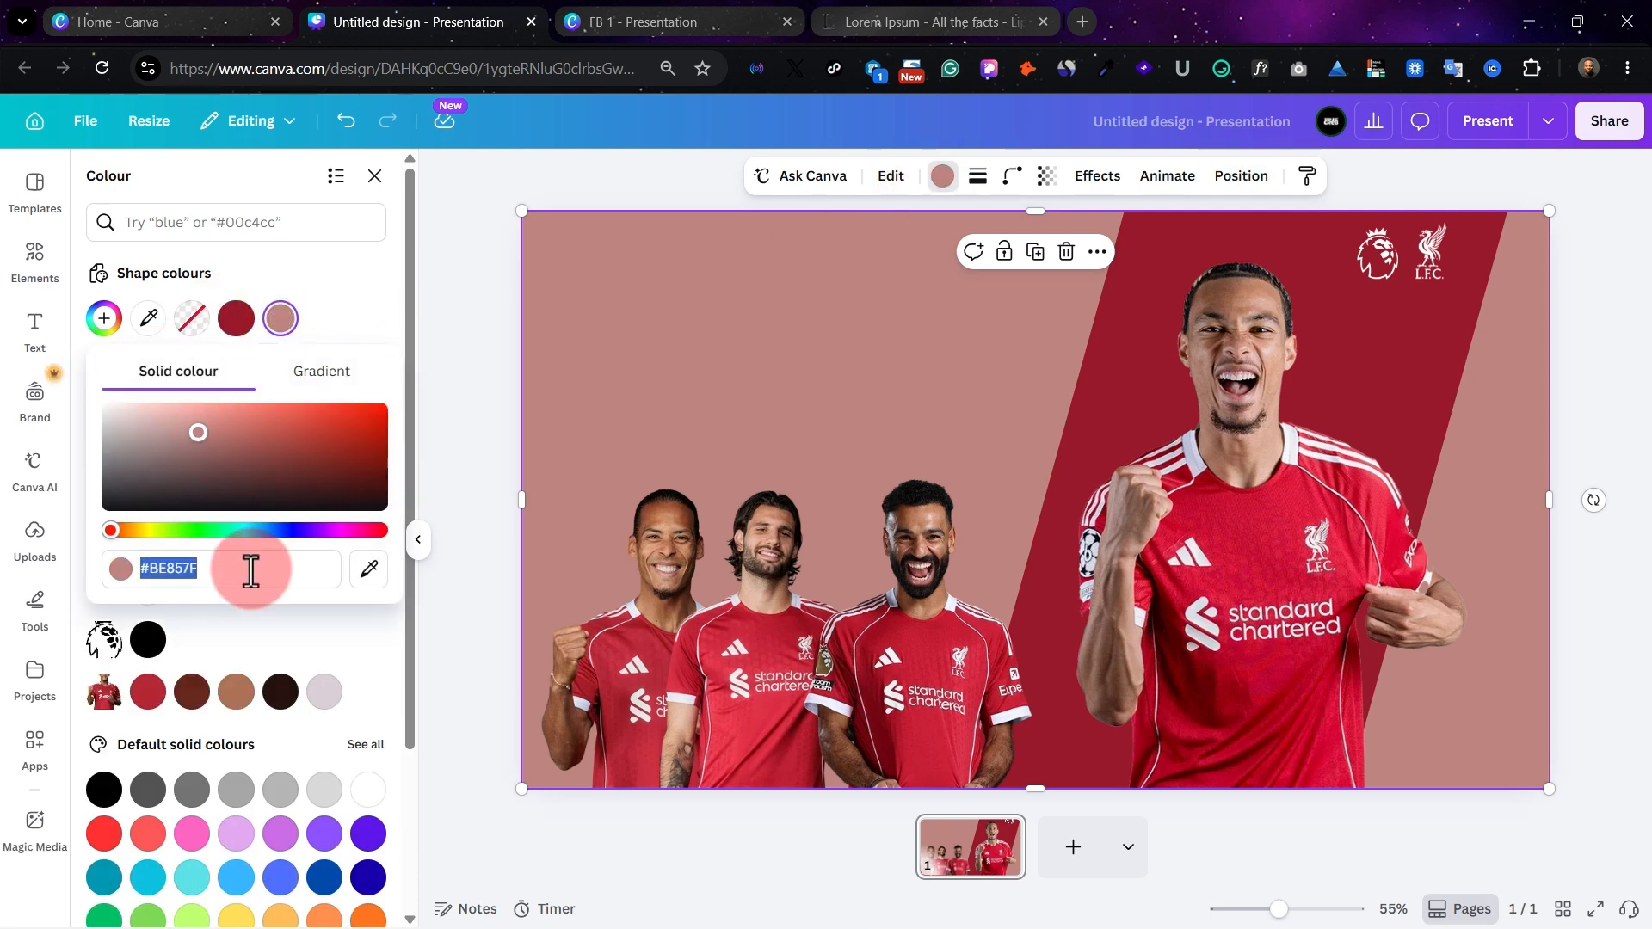
{"action": "key", "text": "ctrl+v"}
{"action": "left_click", "coordinate": [984, 369]}
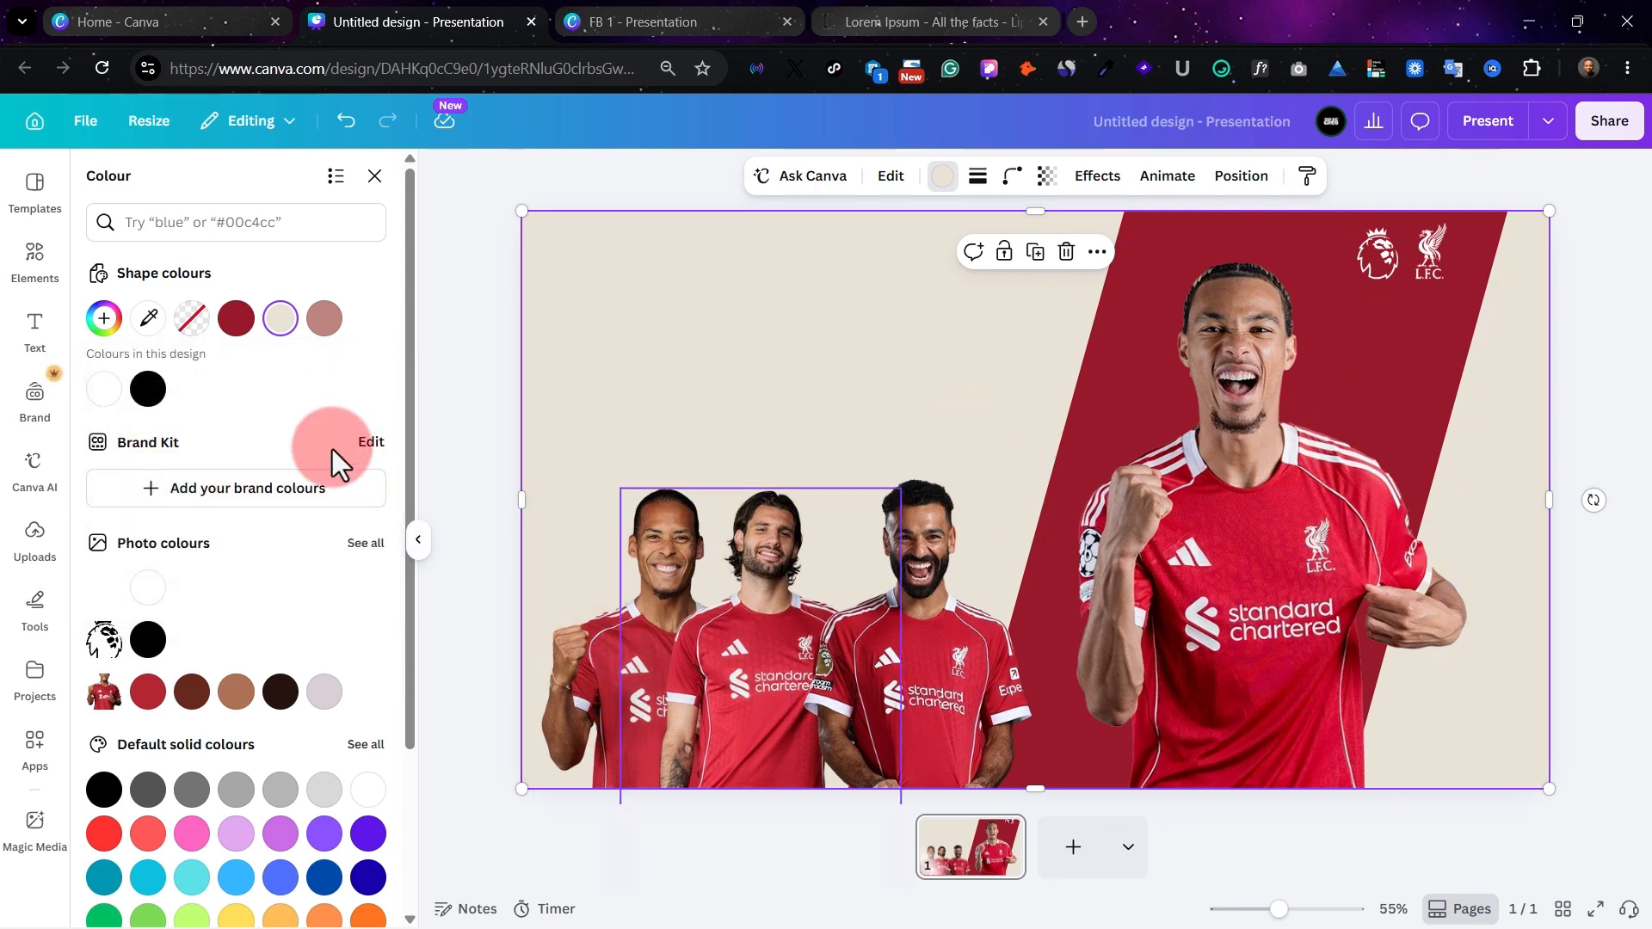
Add a heading and a small body text in the empty area above the three players, with the body text directly beneath the heading
{"action": "left_click", "coordinate": [34, 327]}
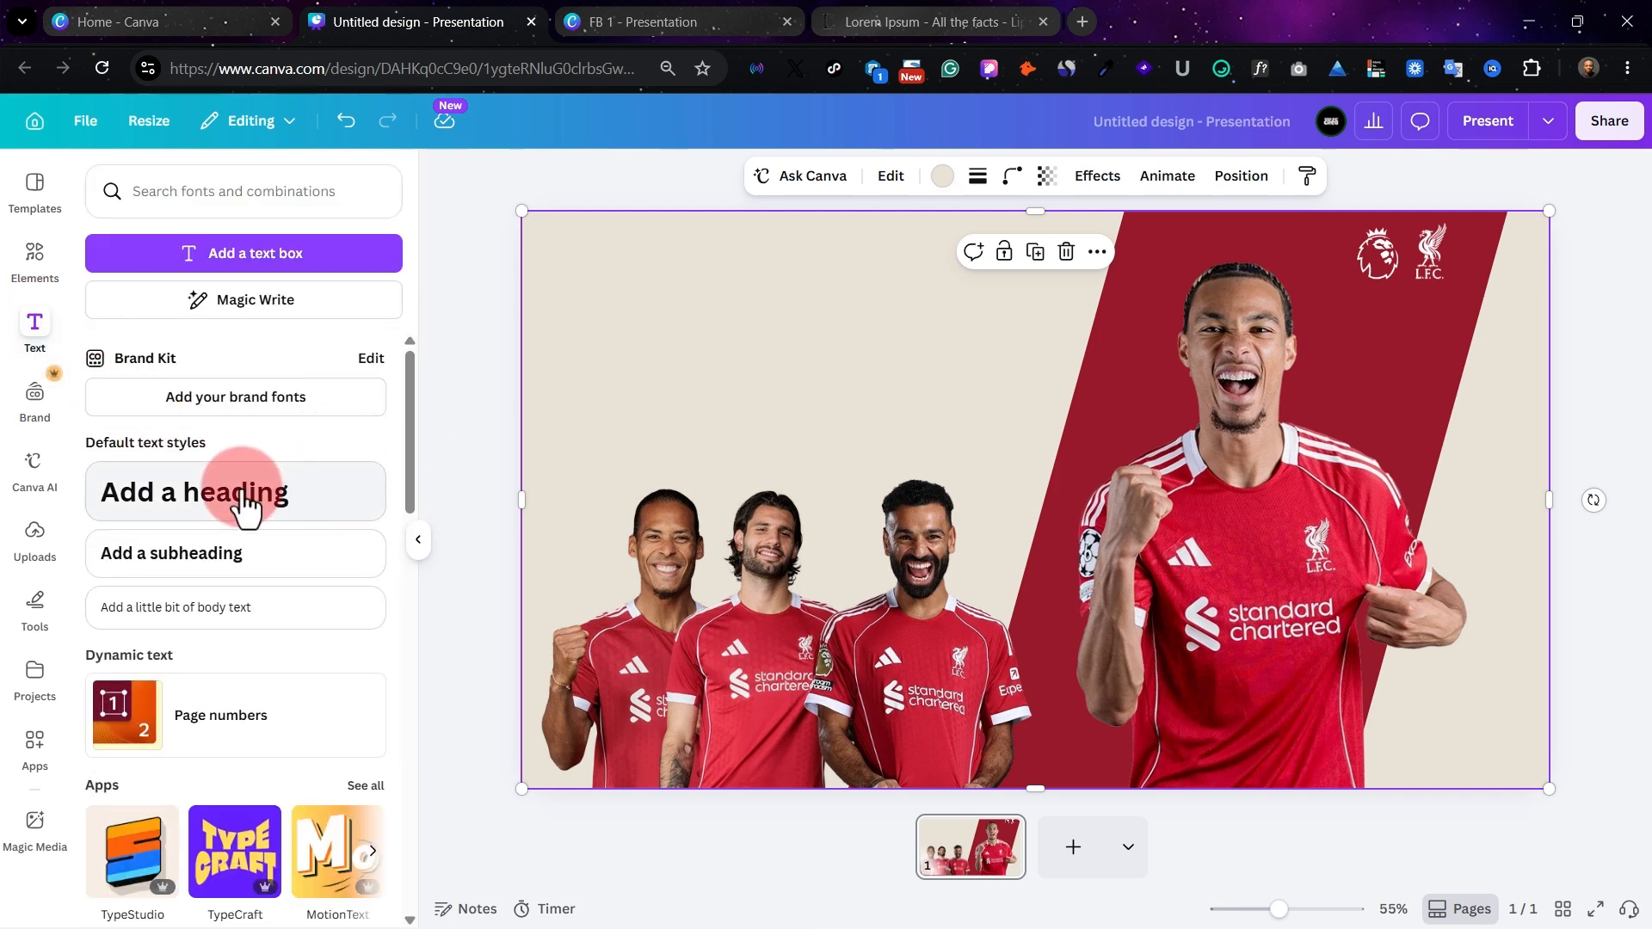
{"action": "left_click_drag", "start_coordinate": [247, 490], "coordinate": [637, 242]}
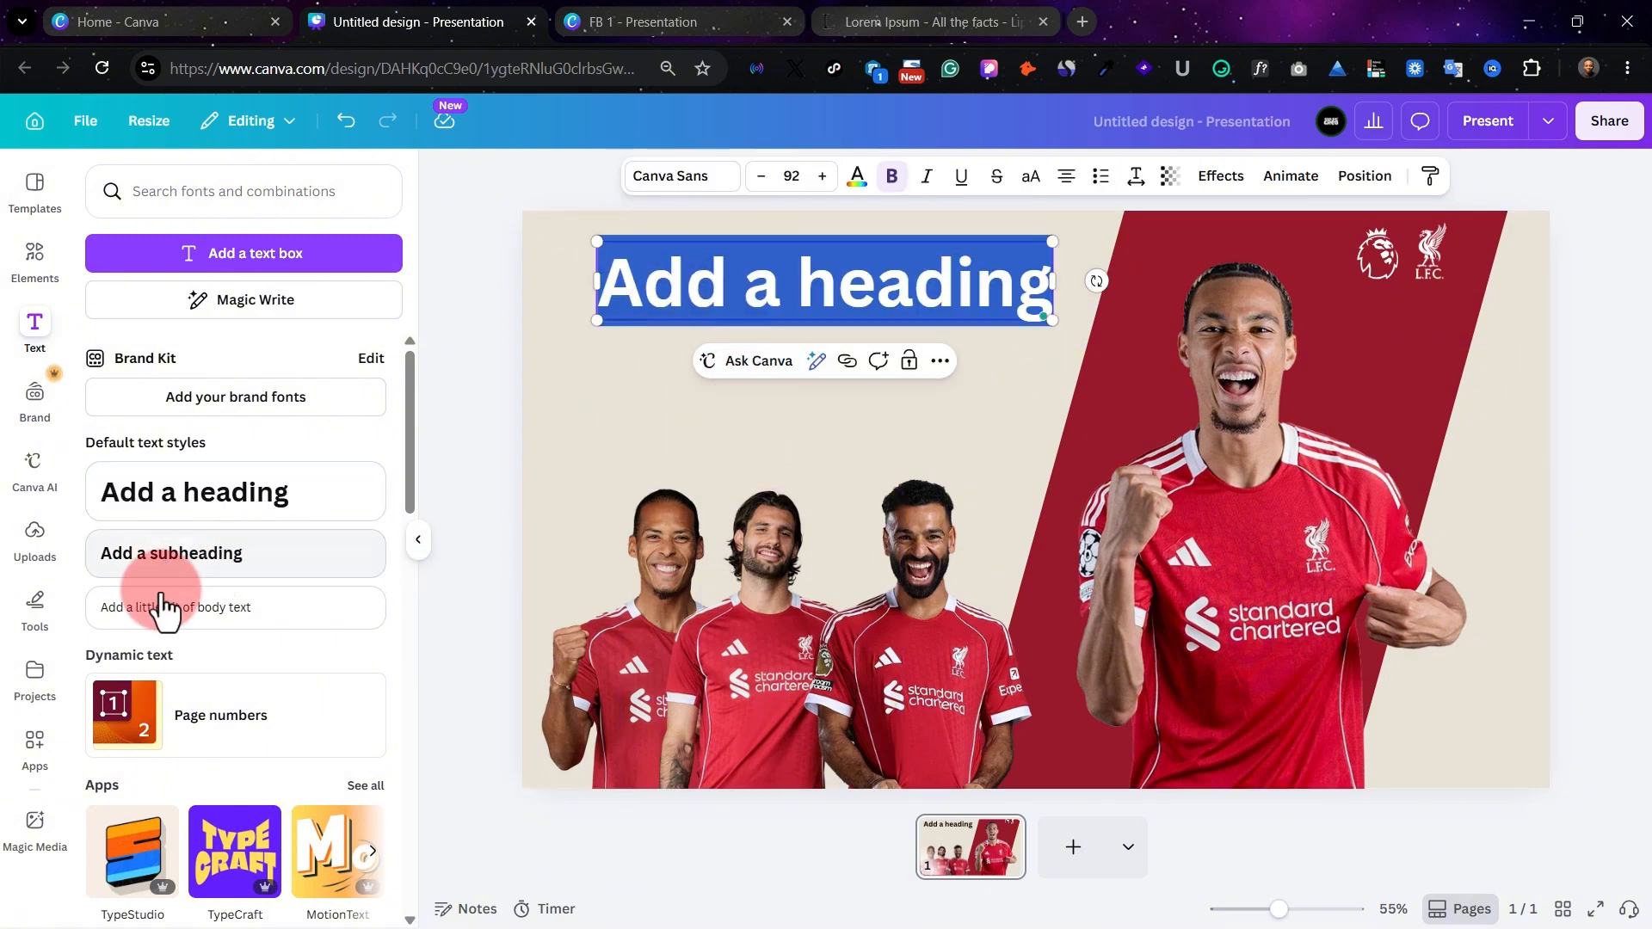
{"action": "left_click_drag", "start_coordinate": [166, 616], "coordinate": [675, 356]}
{"action": "left_click_drag", "start_coordinate": [701, 301], "coordinate": [650, 280]}
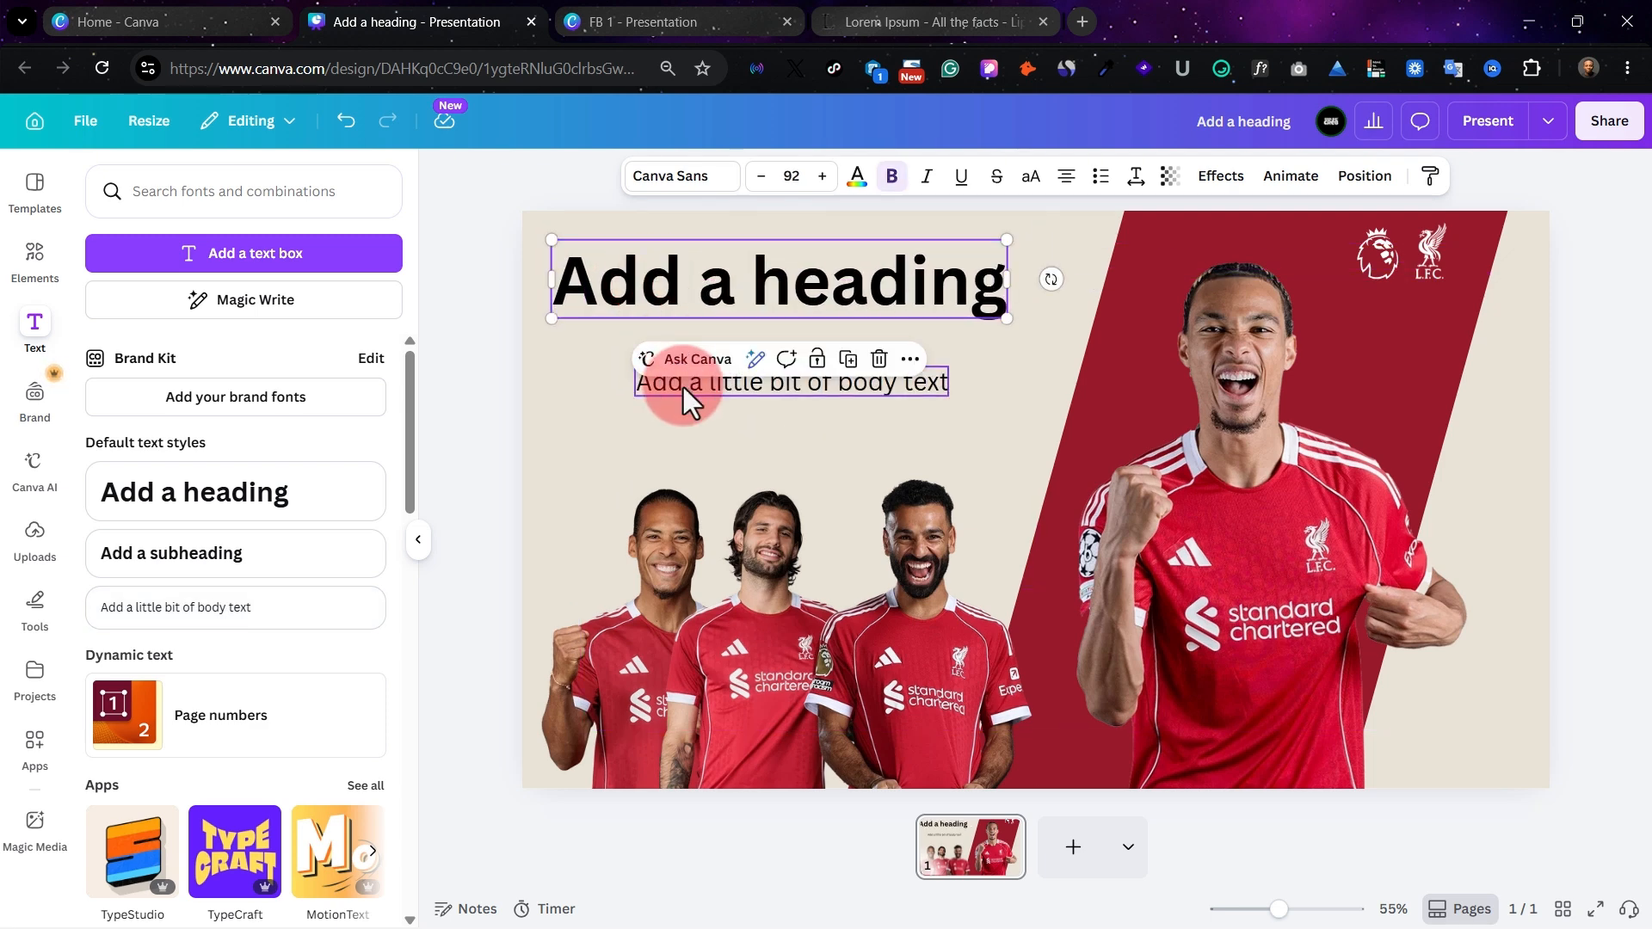
{"action": "left_click_drag", "start_coordinate": [685, 389], "coordinate": [602, 350]}
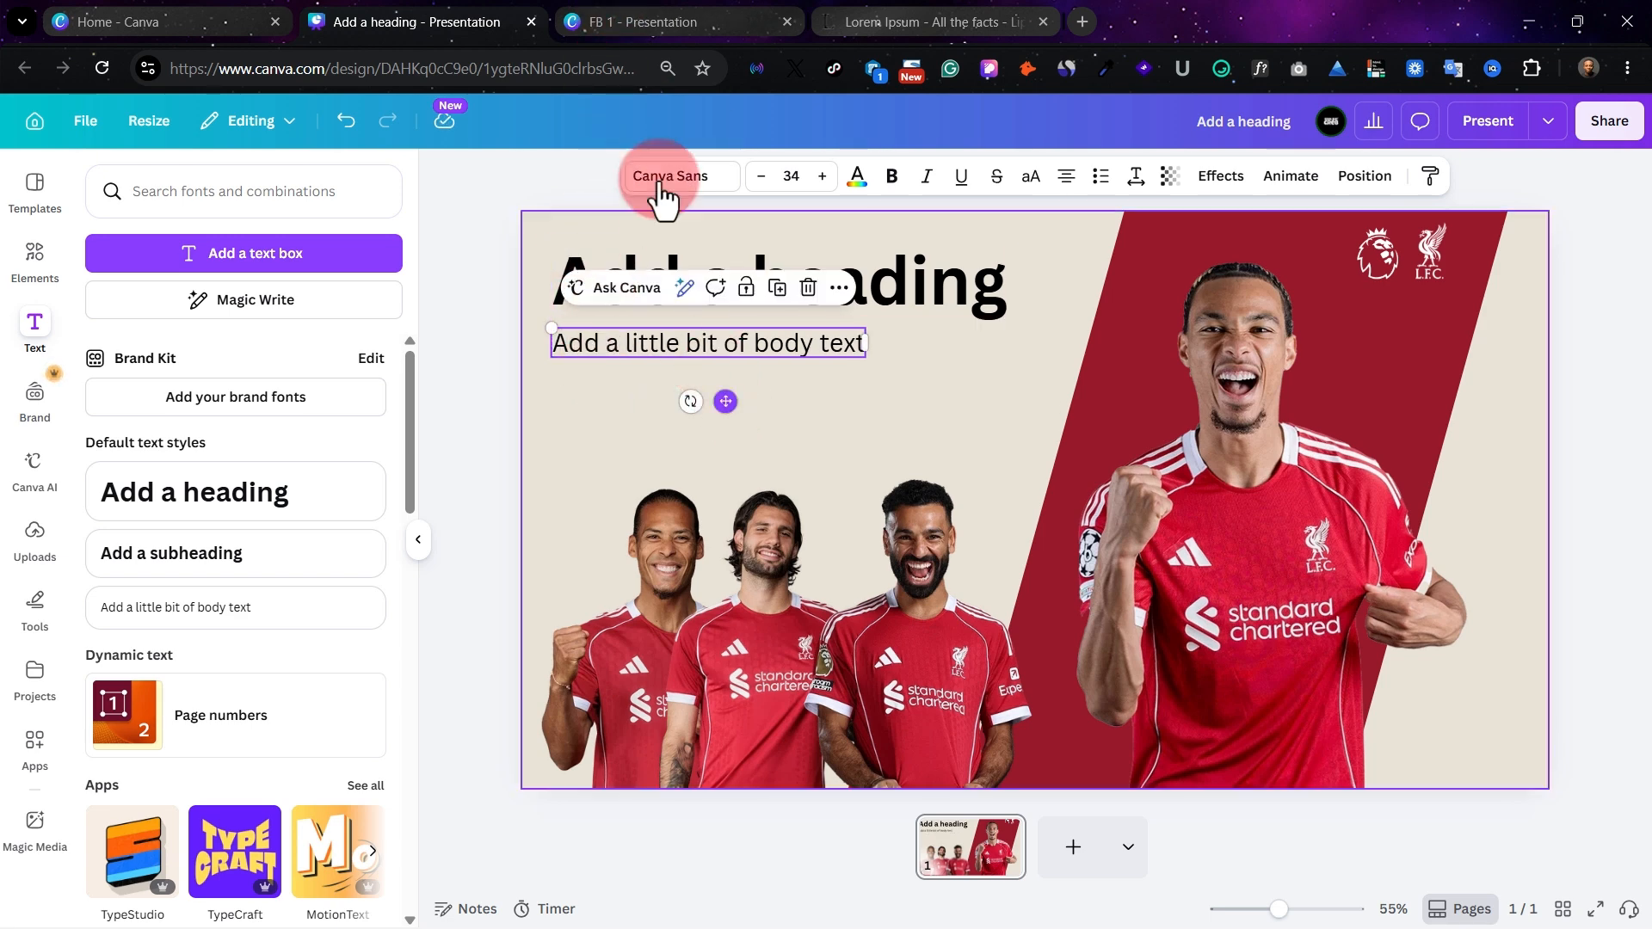
Check the player name's font size in the FB 1 presentation and set the new design's heading to the same size, 53.7
{"action": "left_click", "coordinate": [639, 18]}
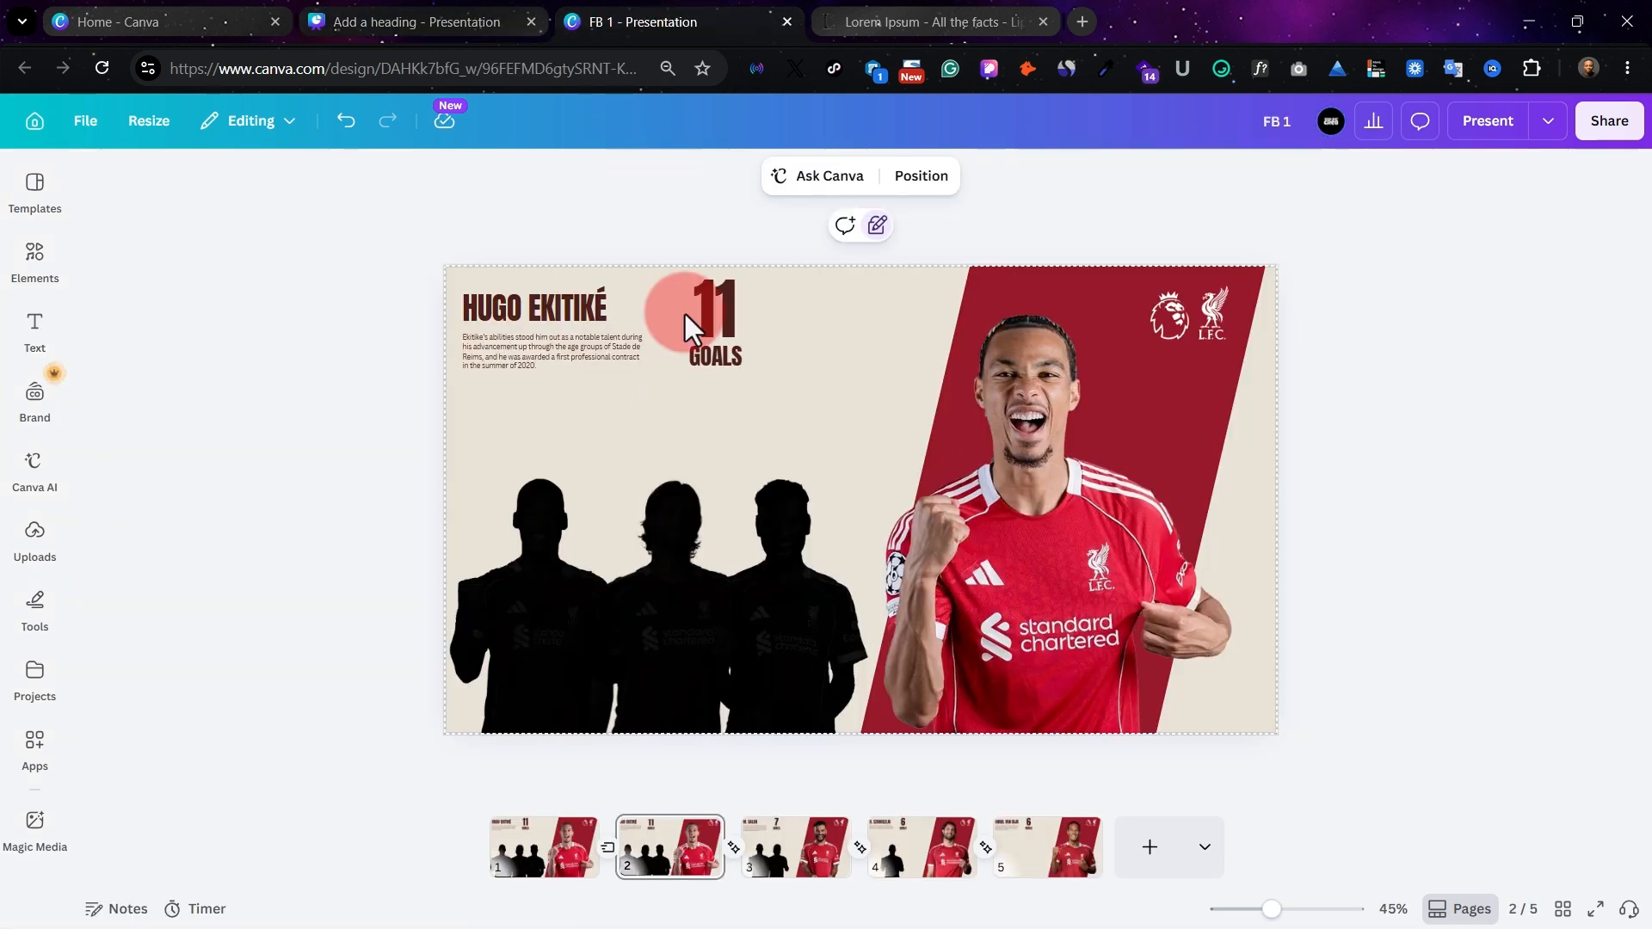
{"action": "left_click", "coordinate": [519, 291]}
{"action": "left_click", "coordinate": [619, 177]}
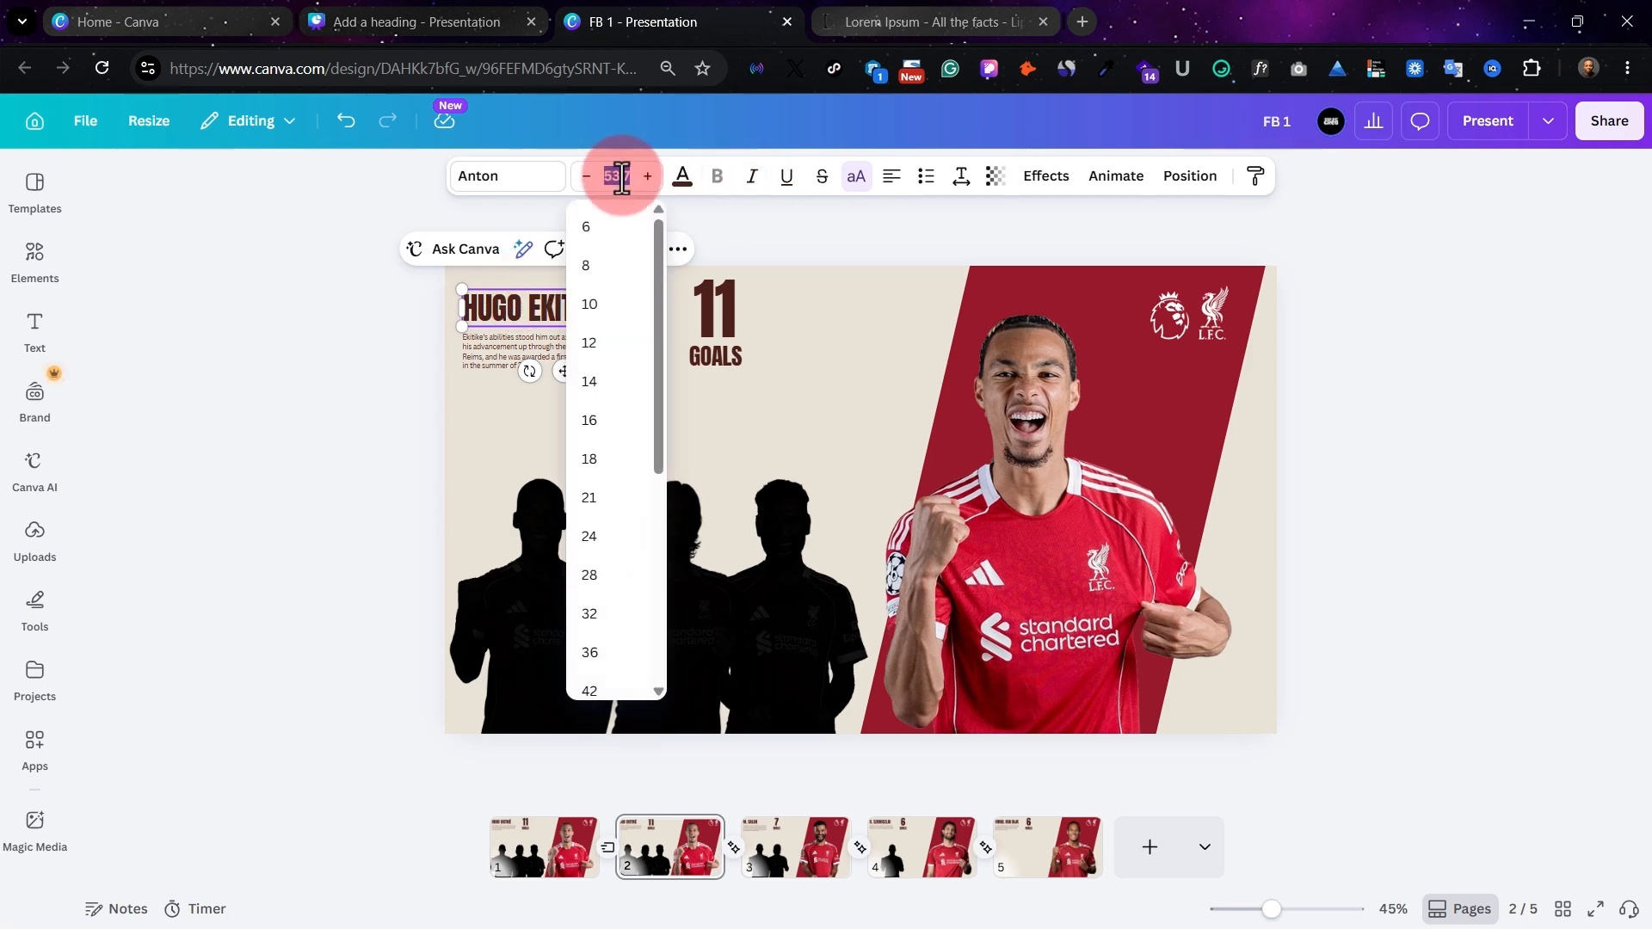
{"action": "left_click", "coordinate": [498, 22]}
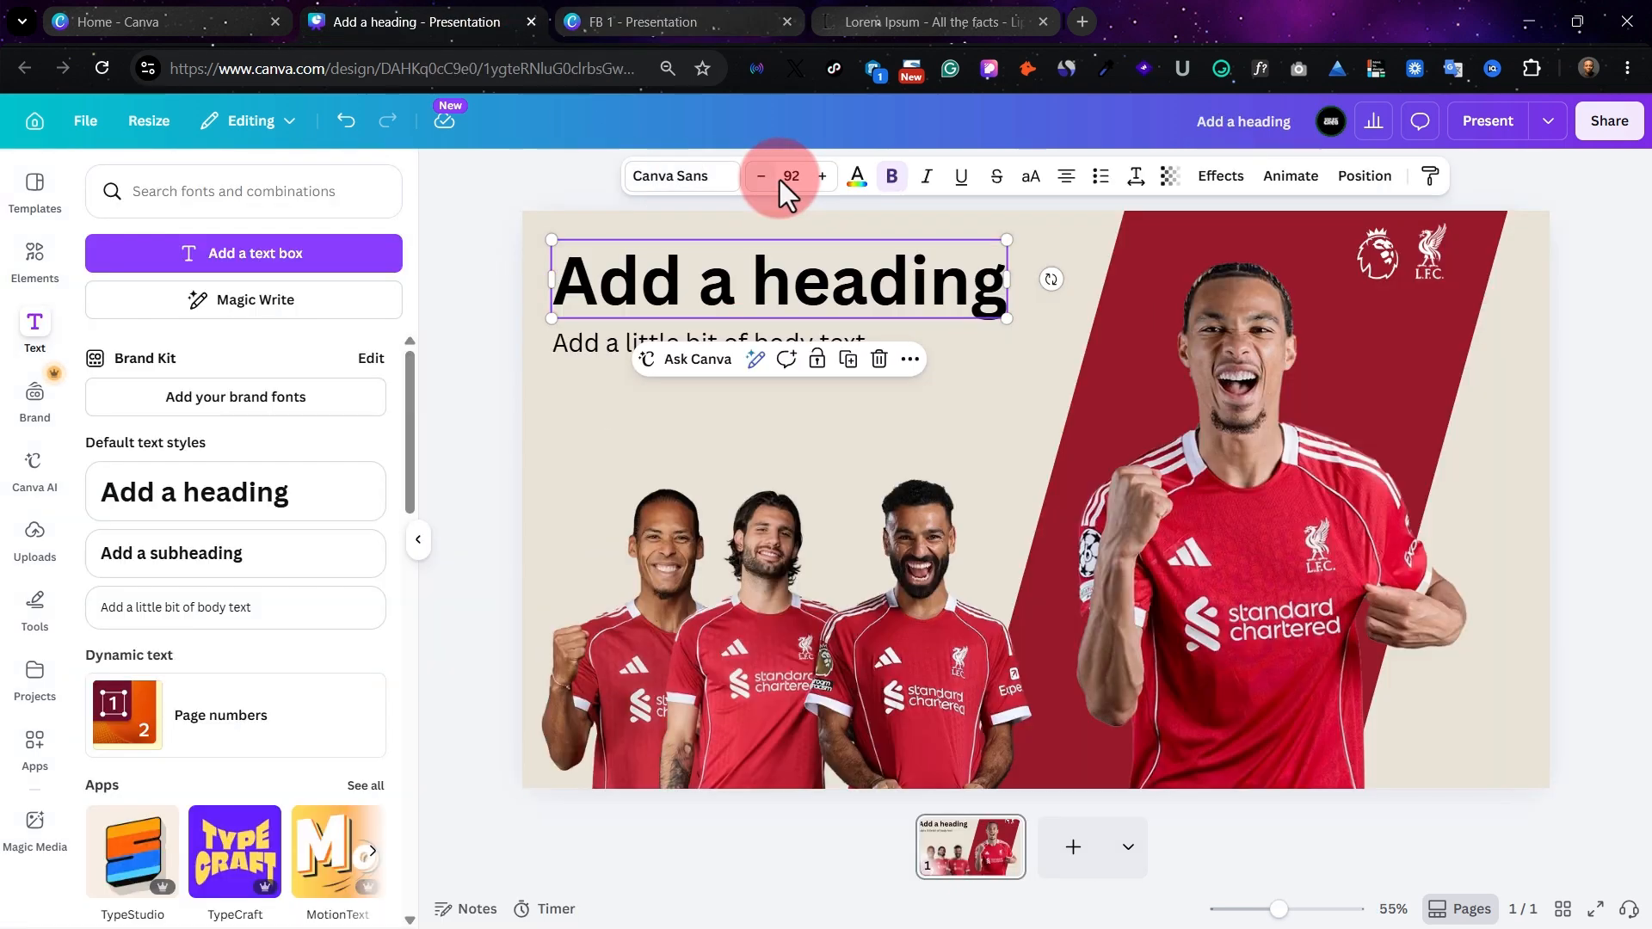
{"action": "left_click", "coordinate": [785, 178]}
{"action": "left_click", "coordinate": [911, 258]}
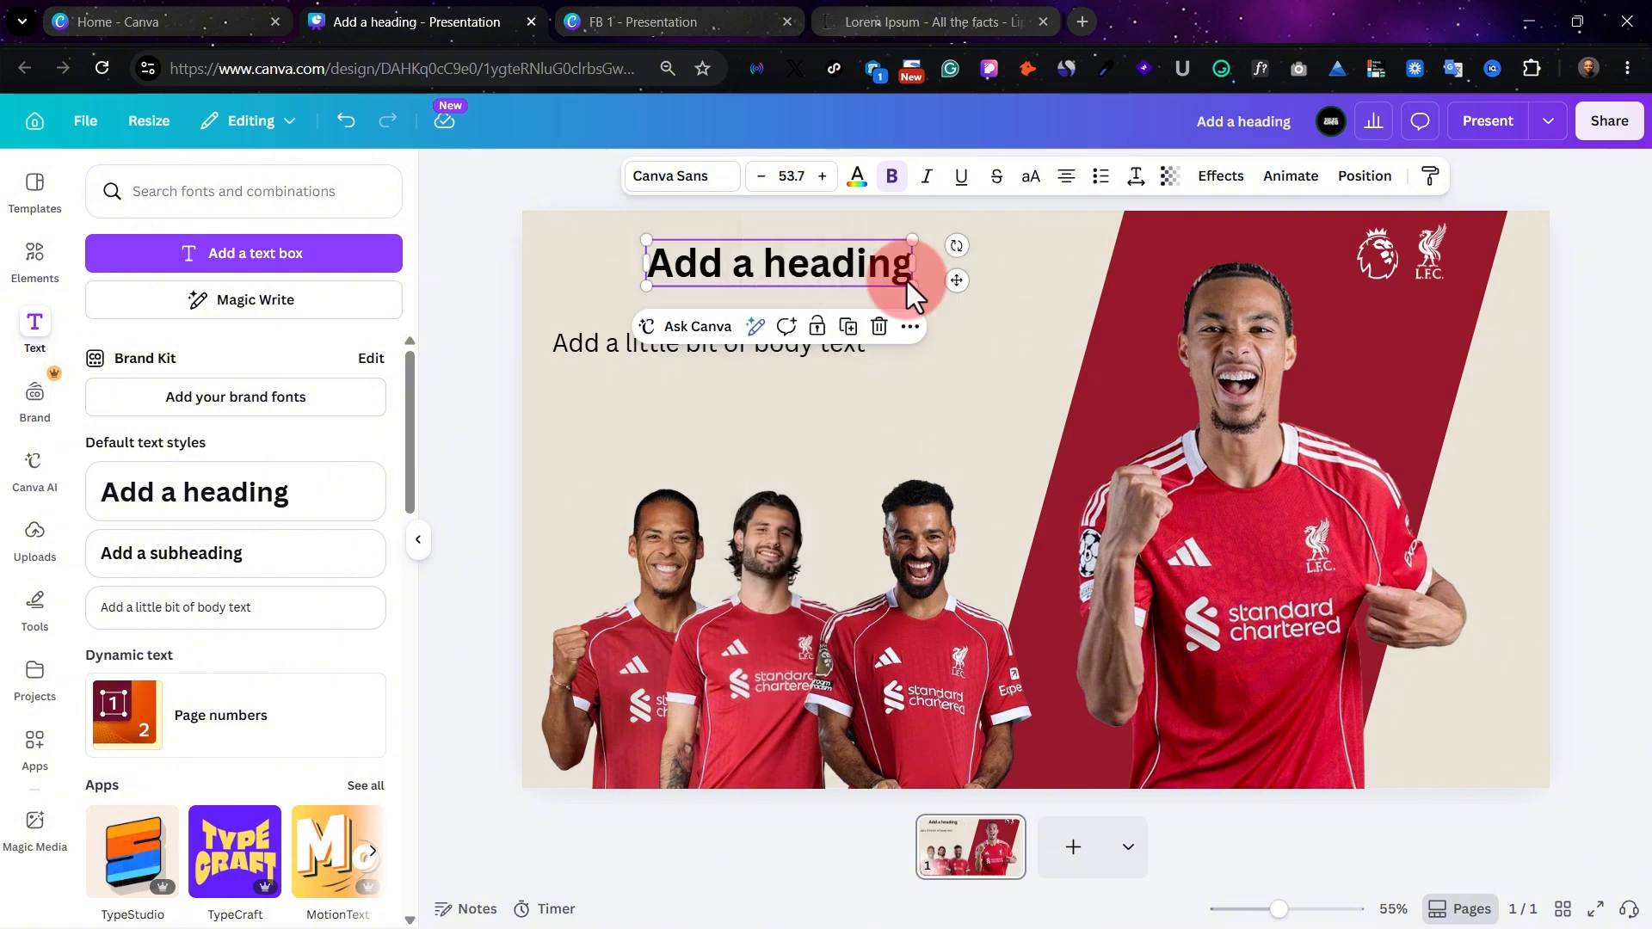
Check the description's font size in the FB 1 presentation and set the new design's body text to the same size, 12
{"action": "left_click", "coordinate": [597, 337]}
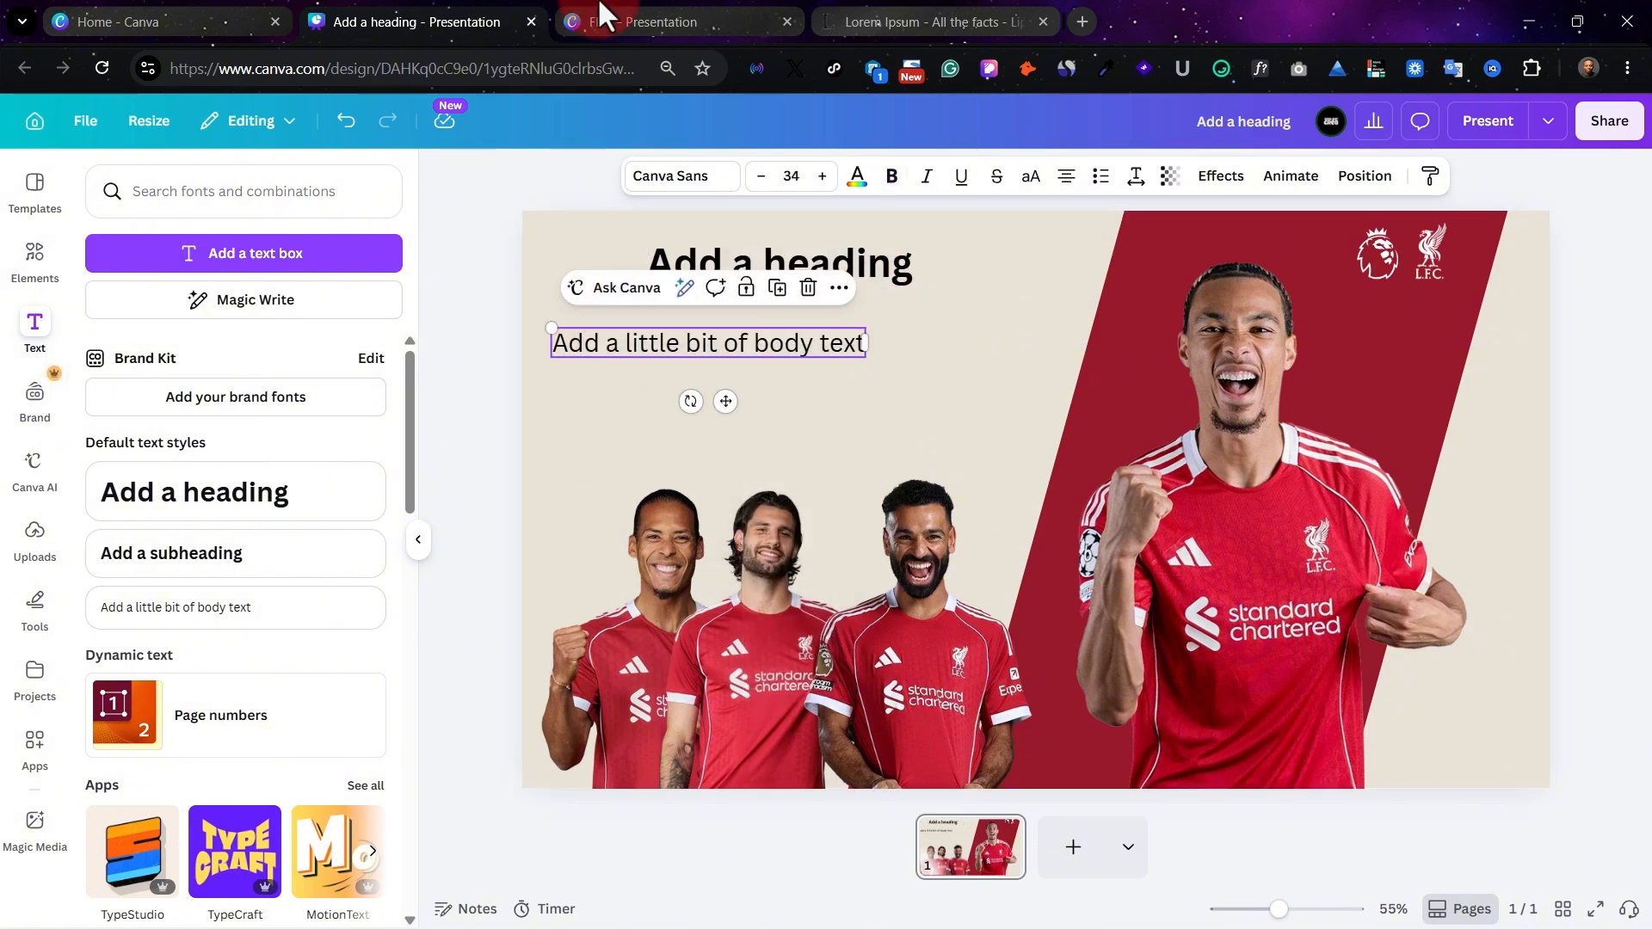
{"action": "left_click", "coordinate": [615, 17]}
{"action": "left_click", "coordinate": [477, 354]}
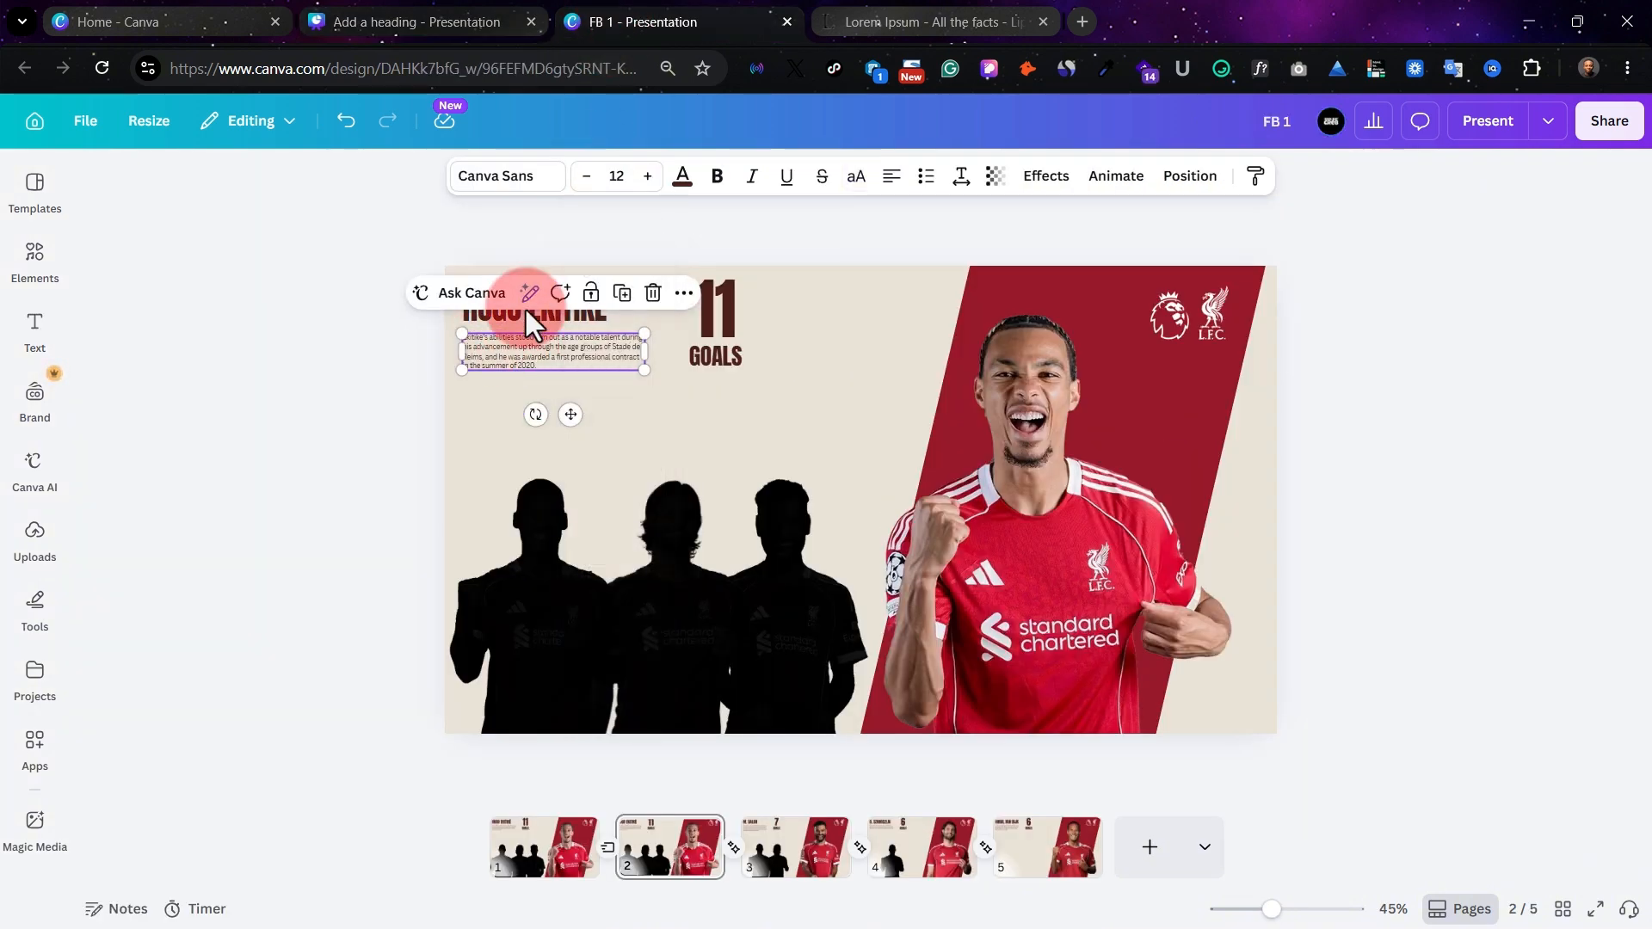
{"action": "left_click", "coordinate": [620, 175]}
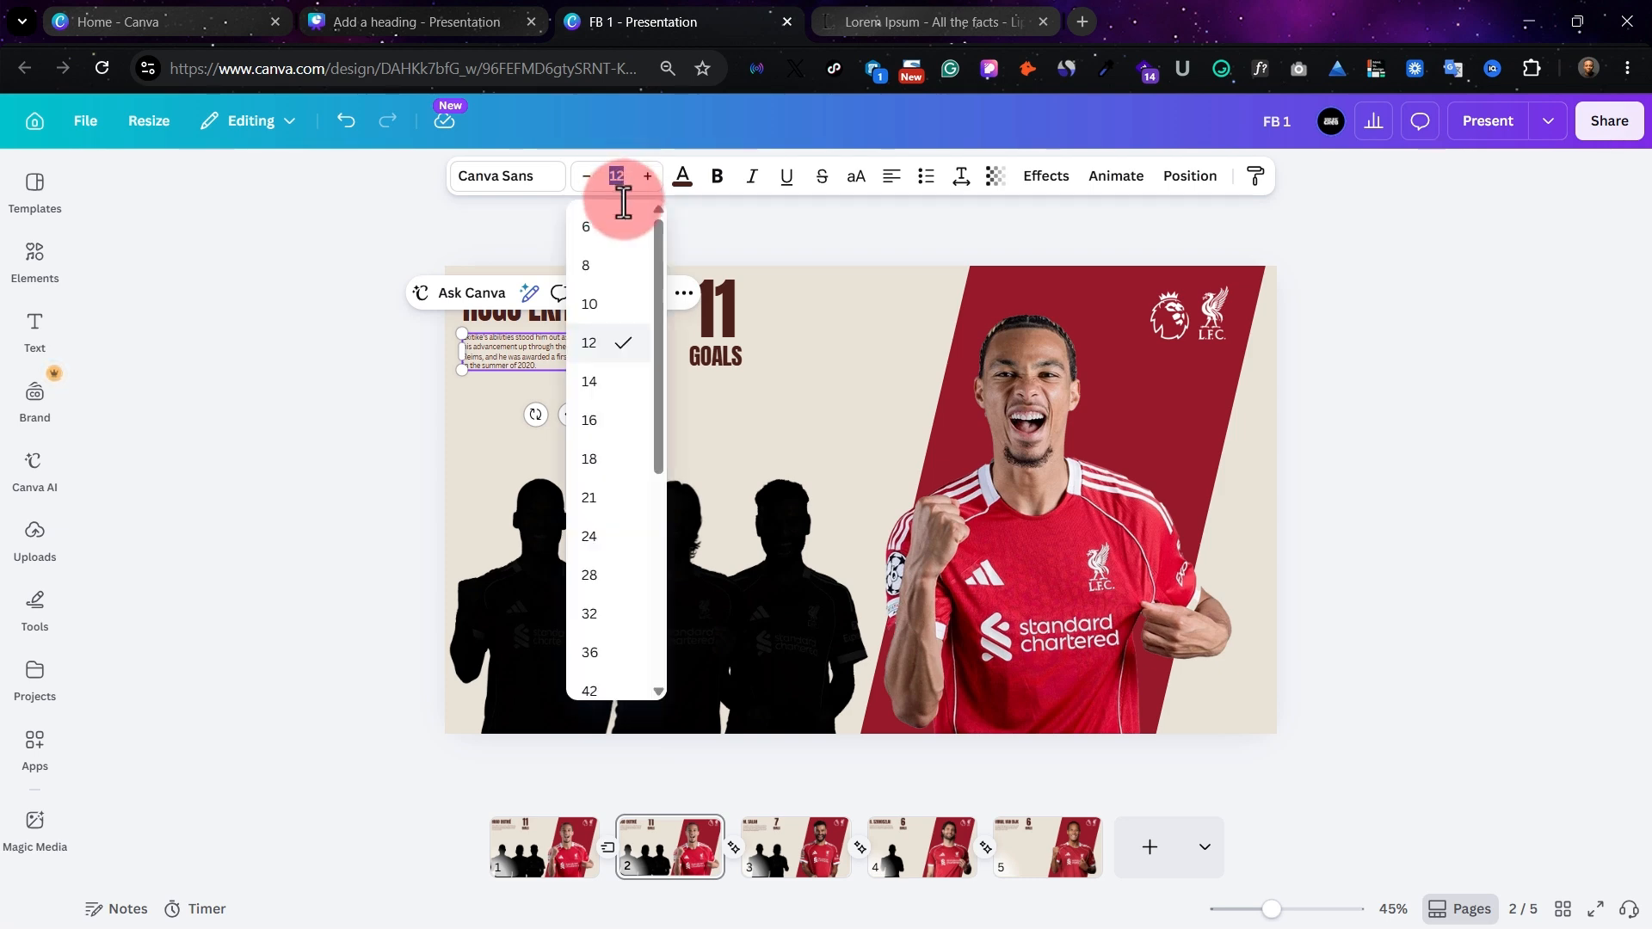
{"action": "left_click", "coordinate": [424, 17]}
{"action": "left_click", "coordinate": [765, 256]}
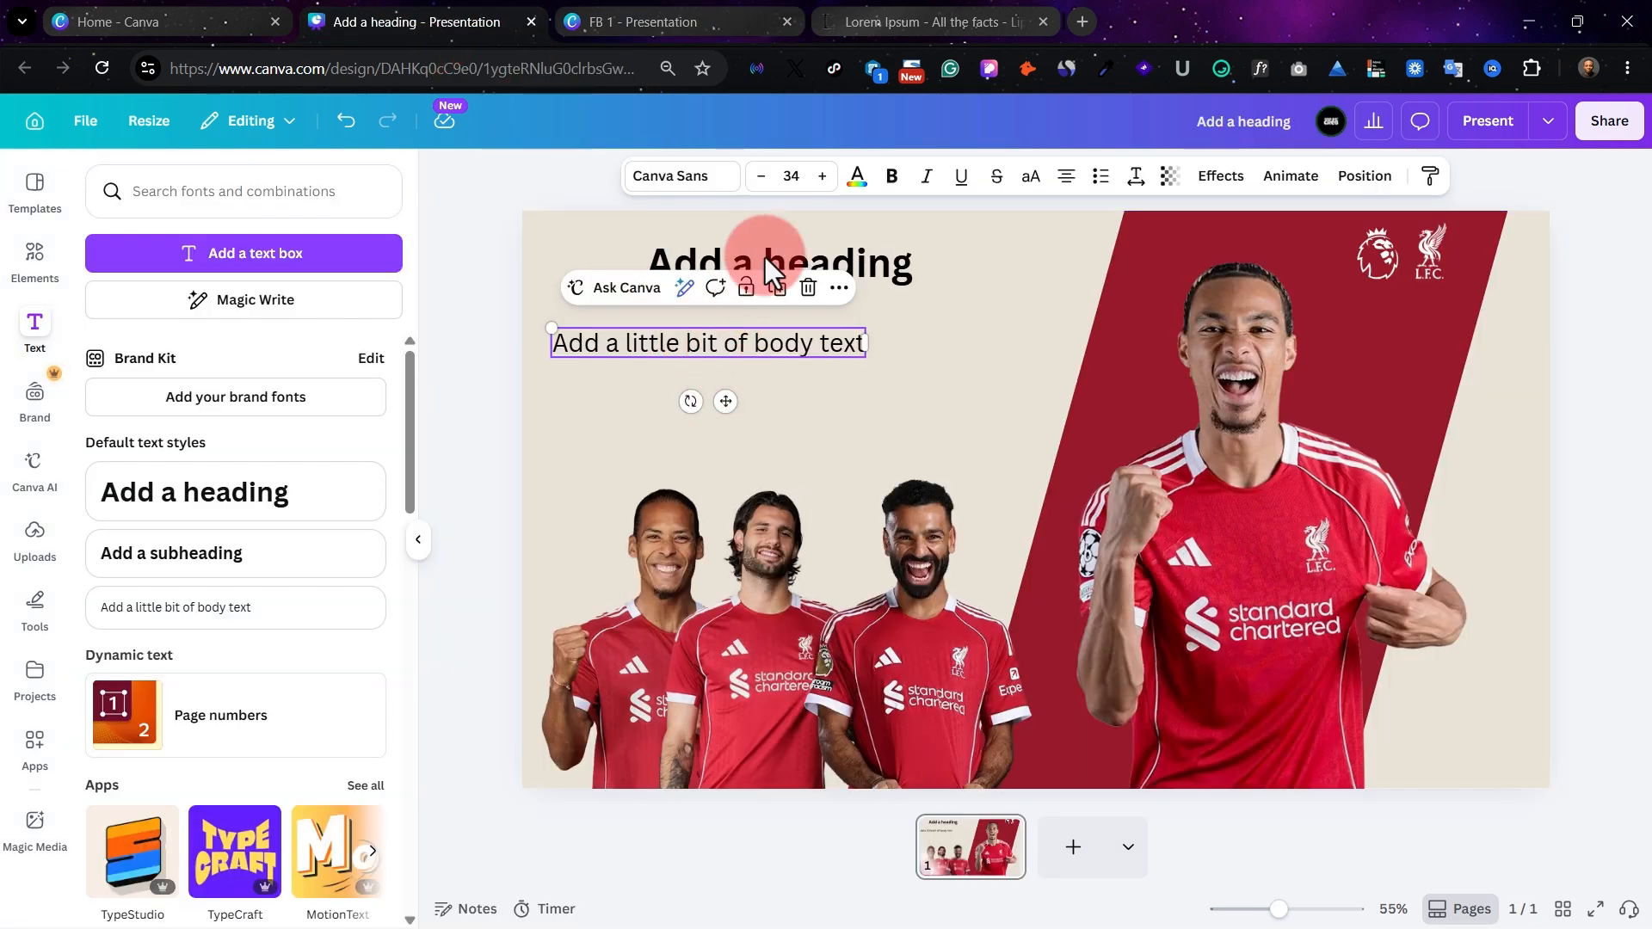
{"action": "left_click", "coordinate": [791, 176]}
{"action": "left_click", "coordinate": [790, 340]}
{"action": "left_click", "coordinate": [914, 346]}
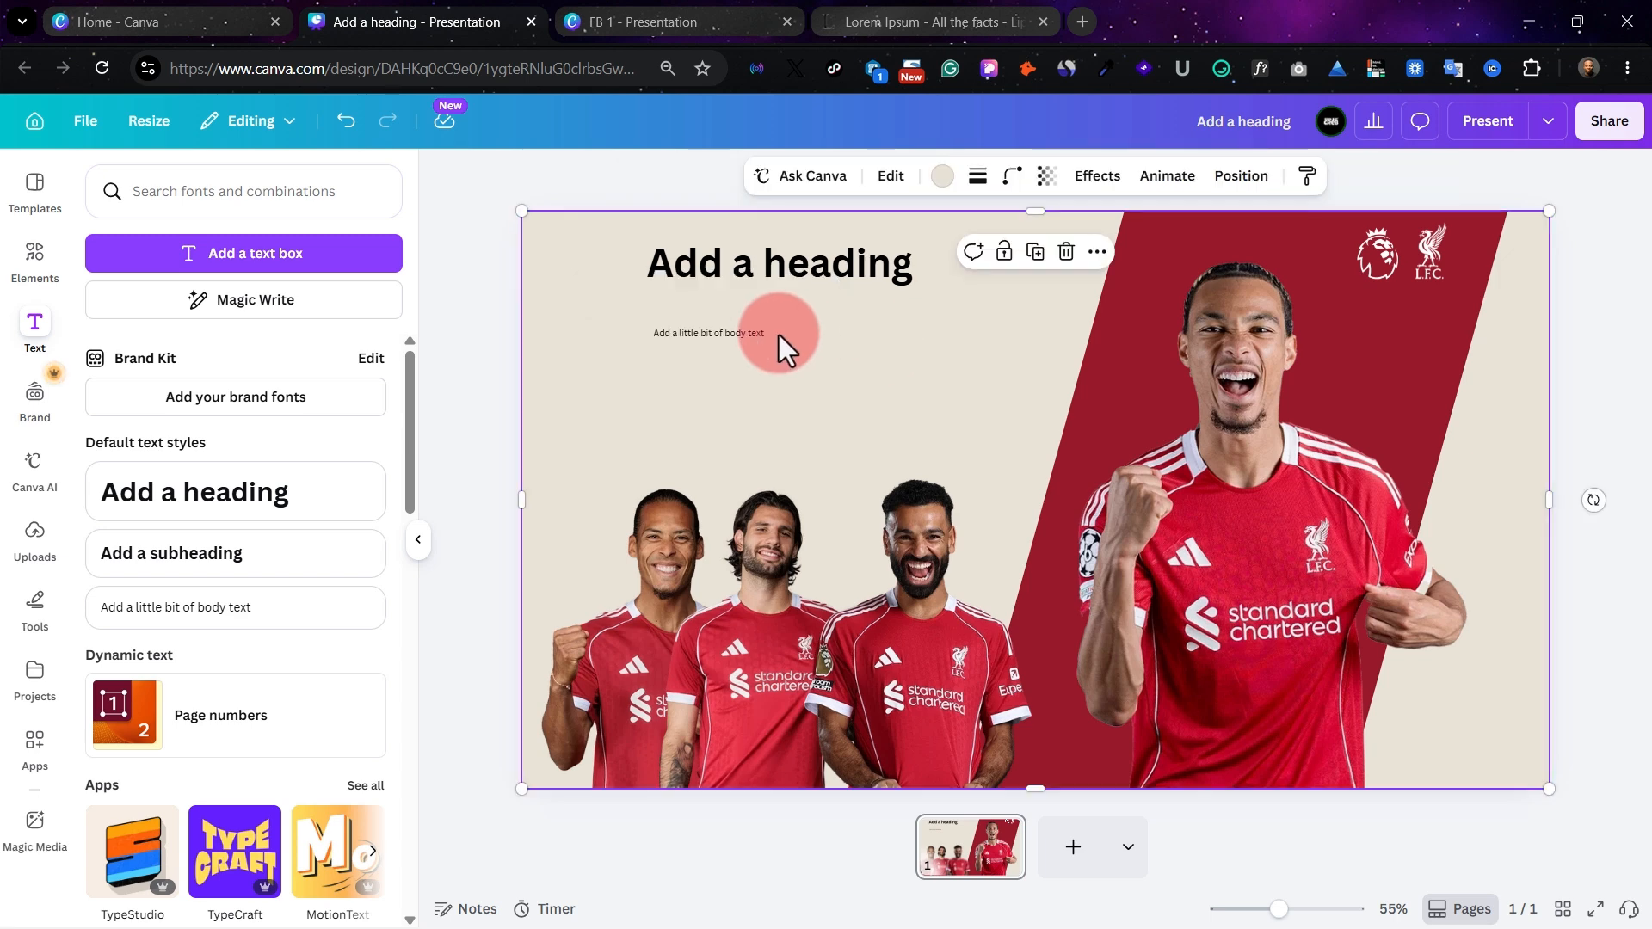
Move the heading toward the page's upper-left corner and place the body text directly under it, with their left edges aligned
{"action": "left_click_drag", "start_coordinate": [763, 275], "coordinate": [696, 263]}
{"action": "left_click", "coordinate": [730, 356]}
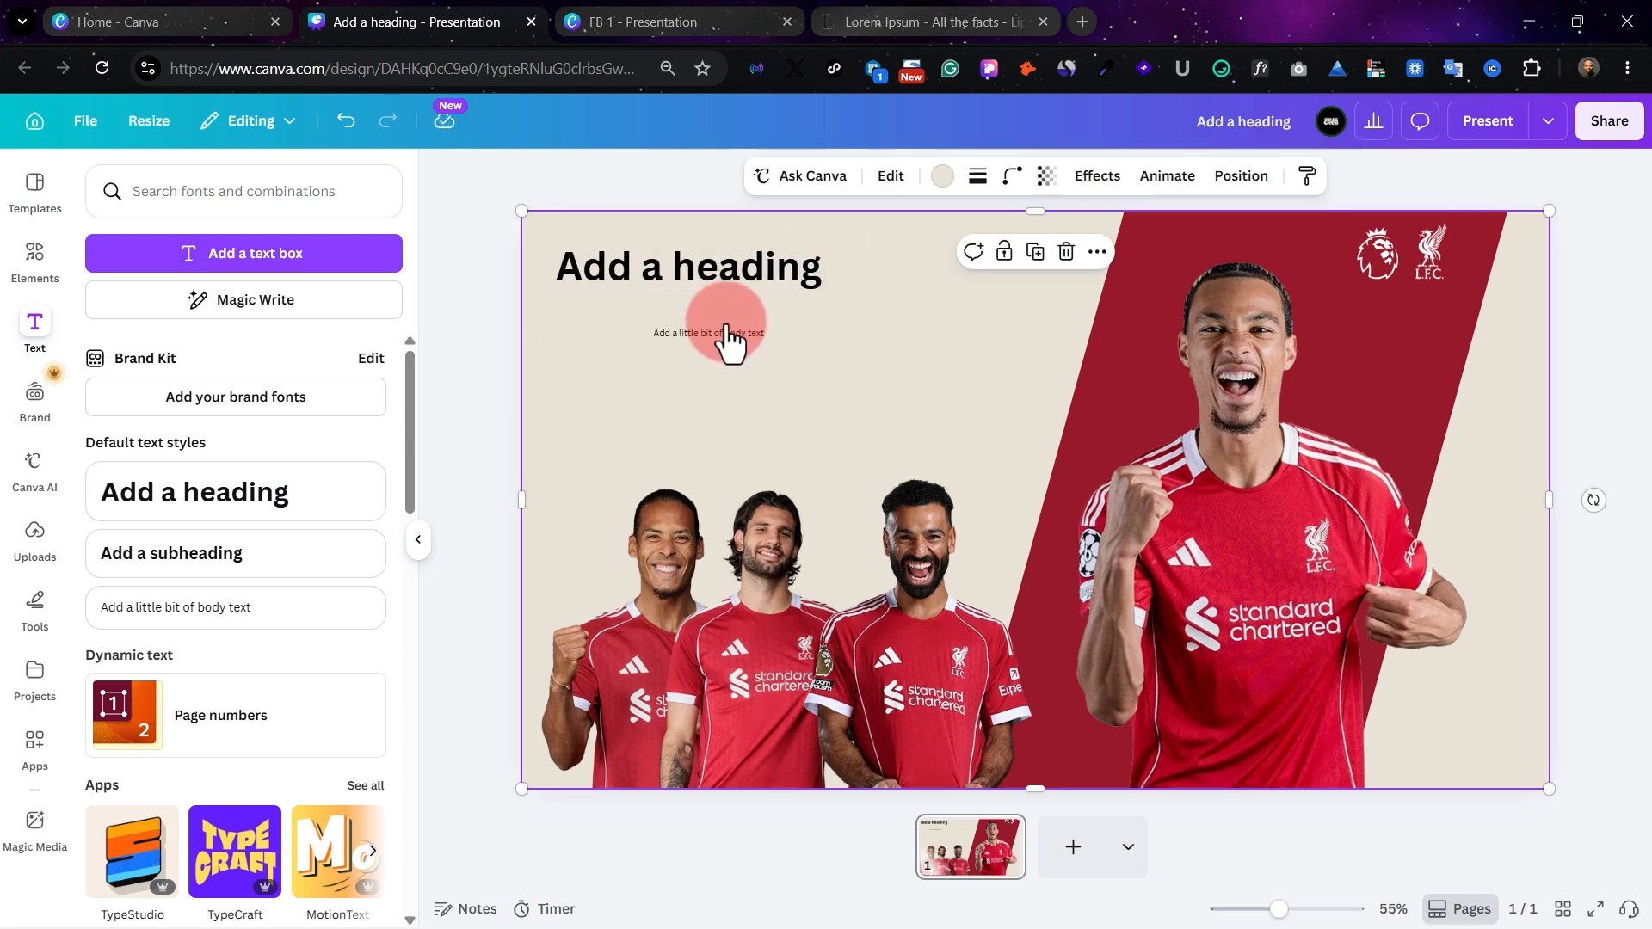
{"action": "left_click_drag", "start_coordinate": [728, 332], "coordinate": [633, 303]}
Change the heading's font to Anton
{"action": "left_click", "coordinate": [803, 276]}
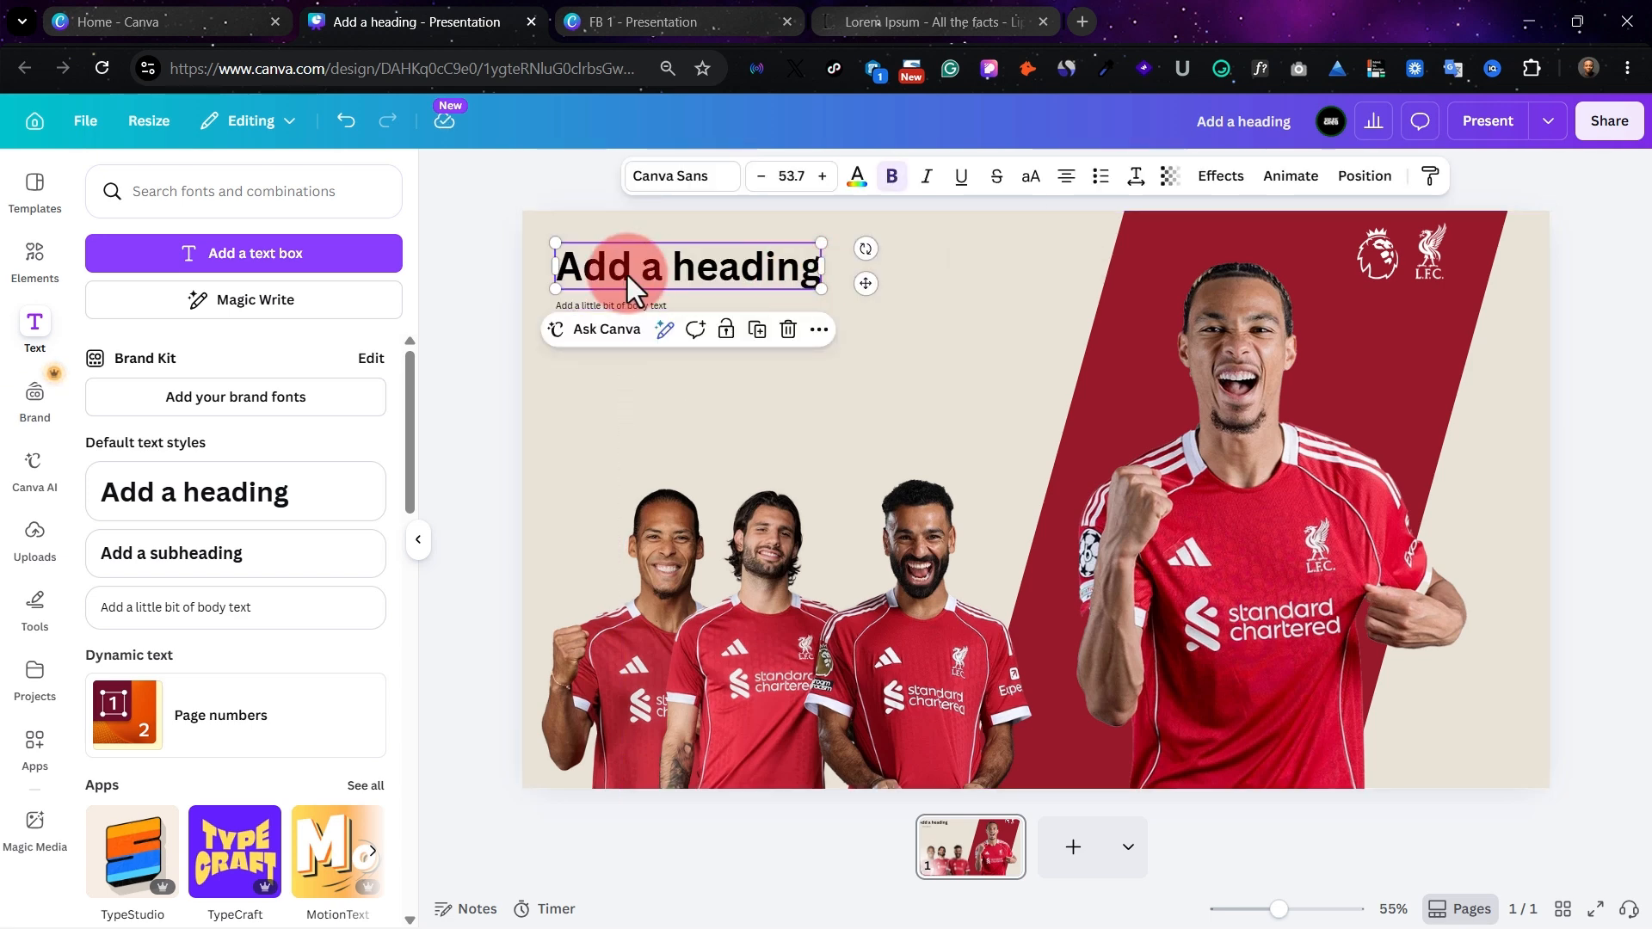
{"action": "left_click", "coordinate": [674, 179]}
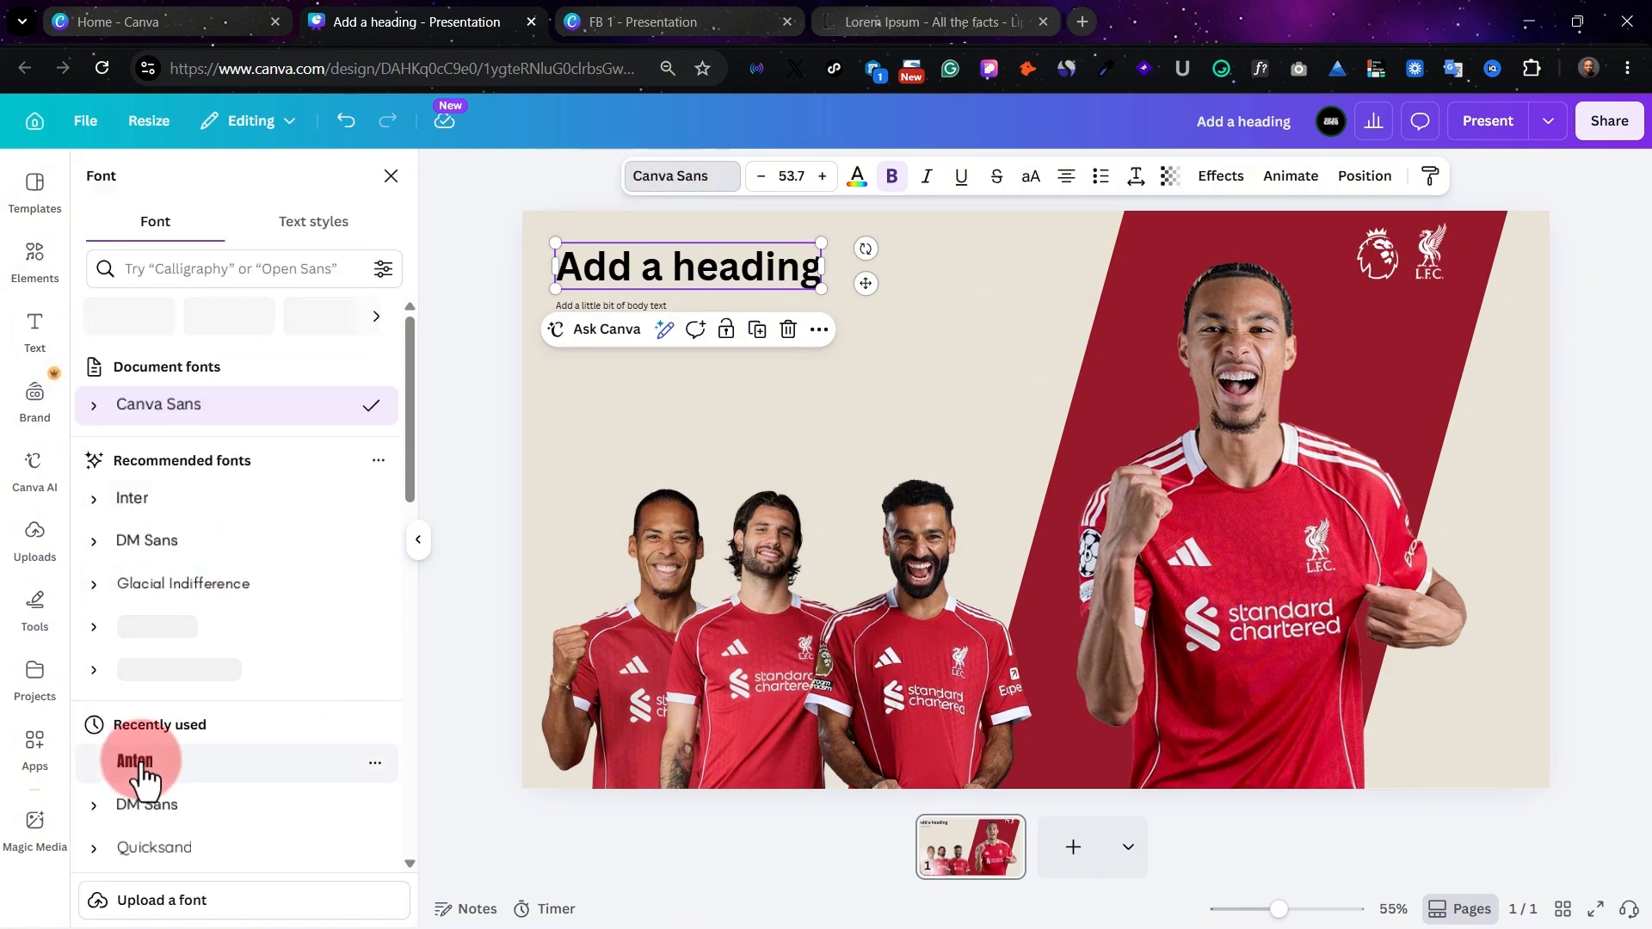
{"action": "left_click", "coordinate": [171, 768]}
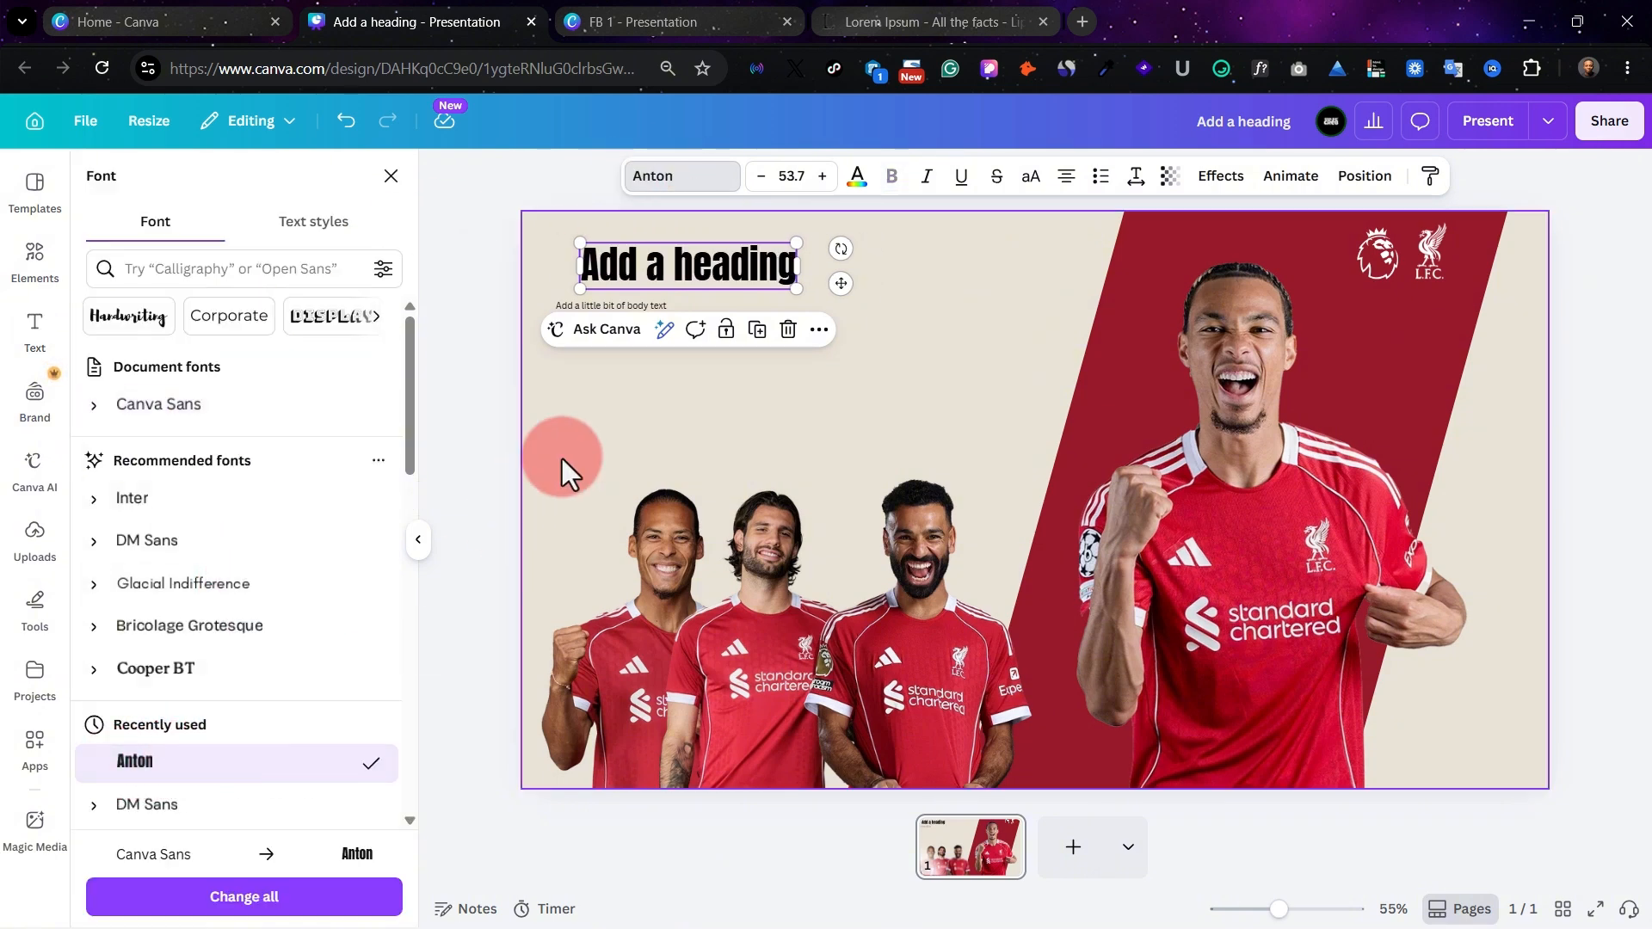
Replace the heading's text with "Player 1" and realign it with the left edge of the body text
{"action": "left_click_drag", "start_coordinate": [659, 264], "coordinate": [632, 266]}
{"action": "type", "text": "Player 1"}
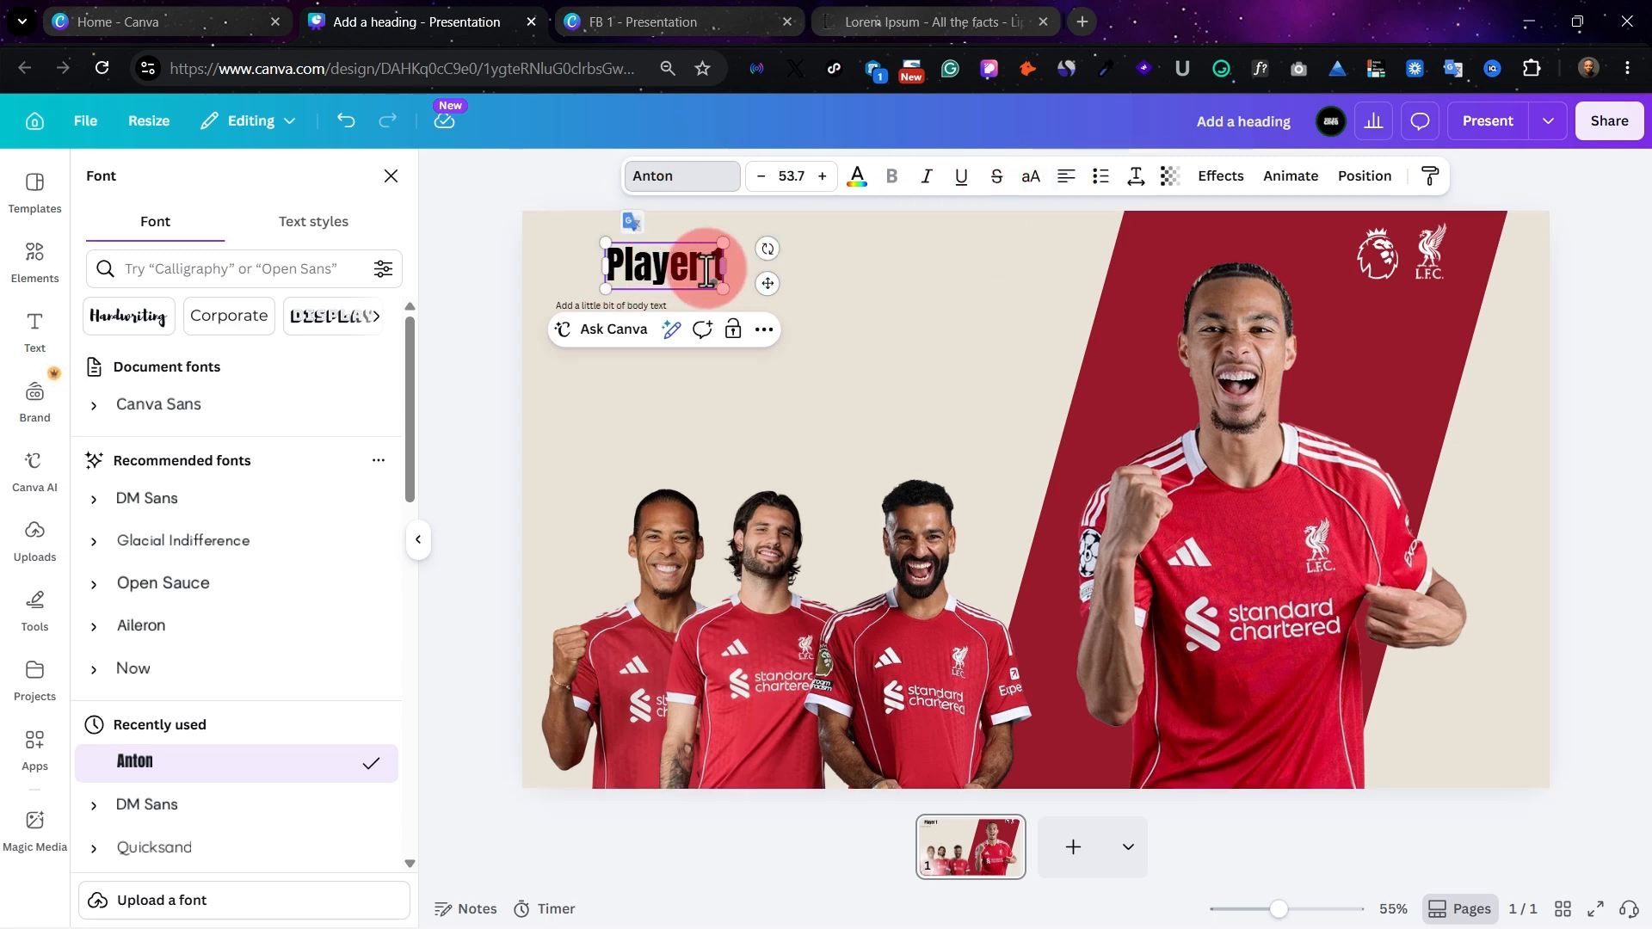
{"action": "left_click", "coordinate": [970, 259]}
{"action": "left_click_drag", "start_coordinate": [649, 278], "coordinate": [588, 273]}
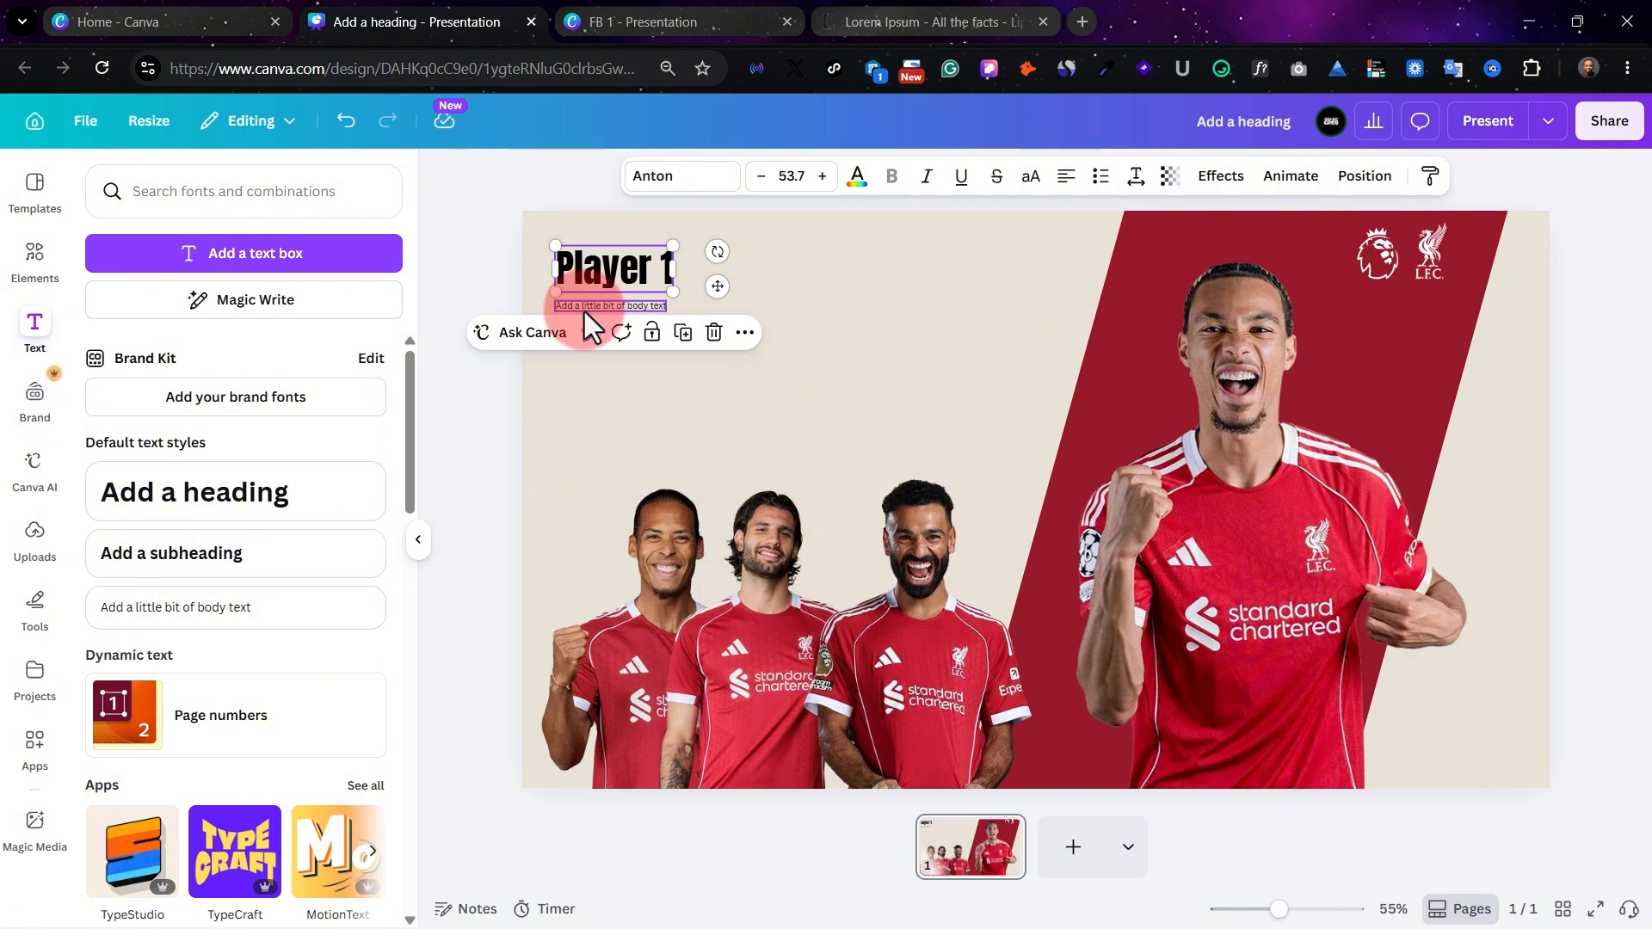
Left-align the body text and replace it with the opening lines of "Why do we use it?" copied from the Lorem Ipsum web page
{"action": "left_click", "coordinate": [584, 310]}
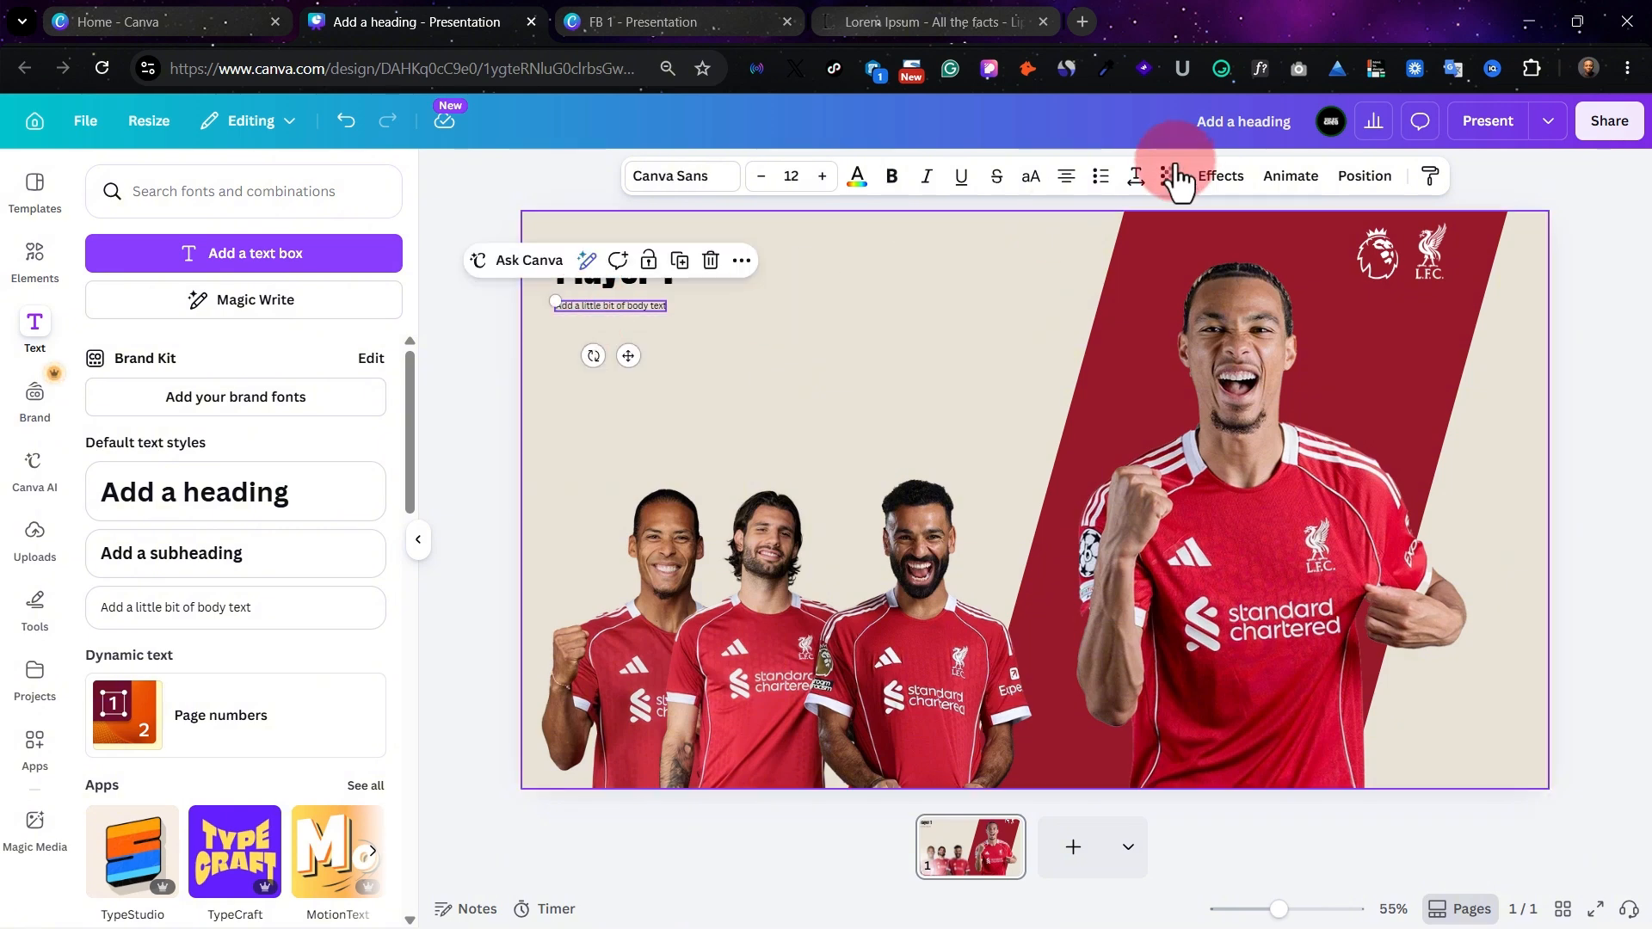
{"action": "left_click", "coordinate": [1067, 179]}
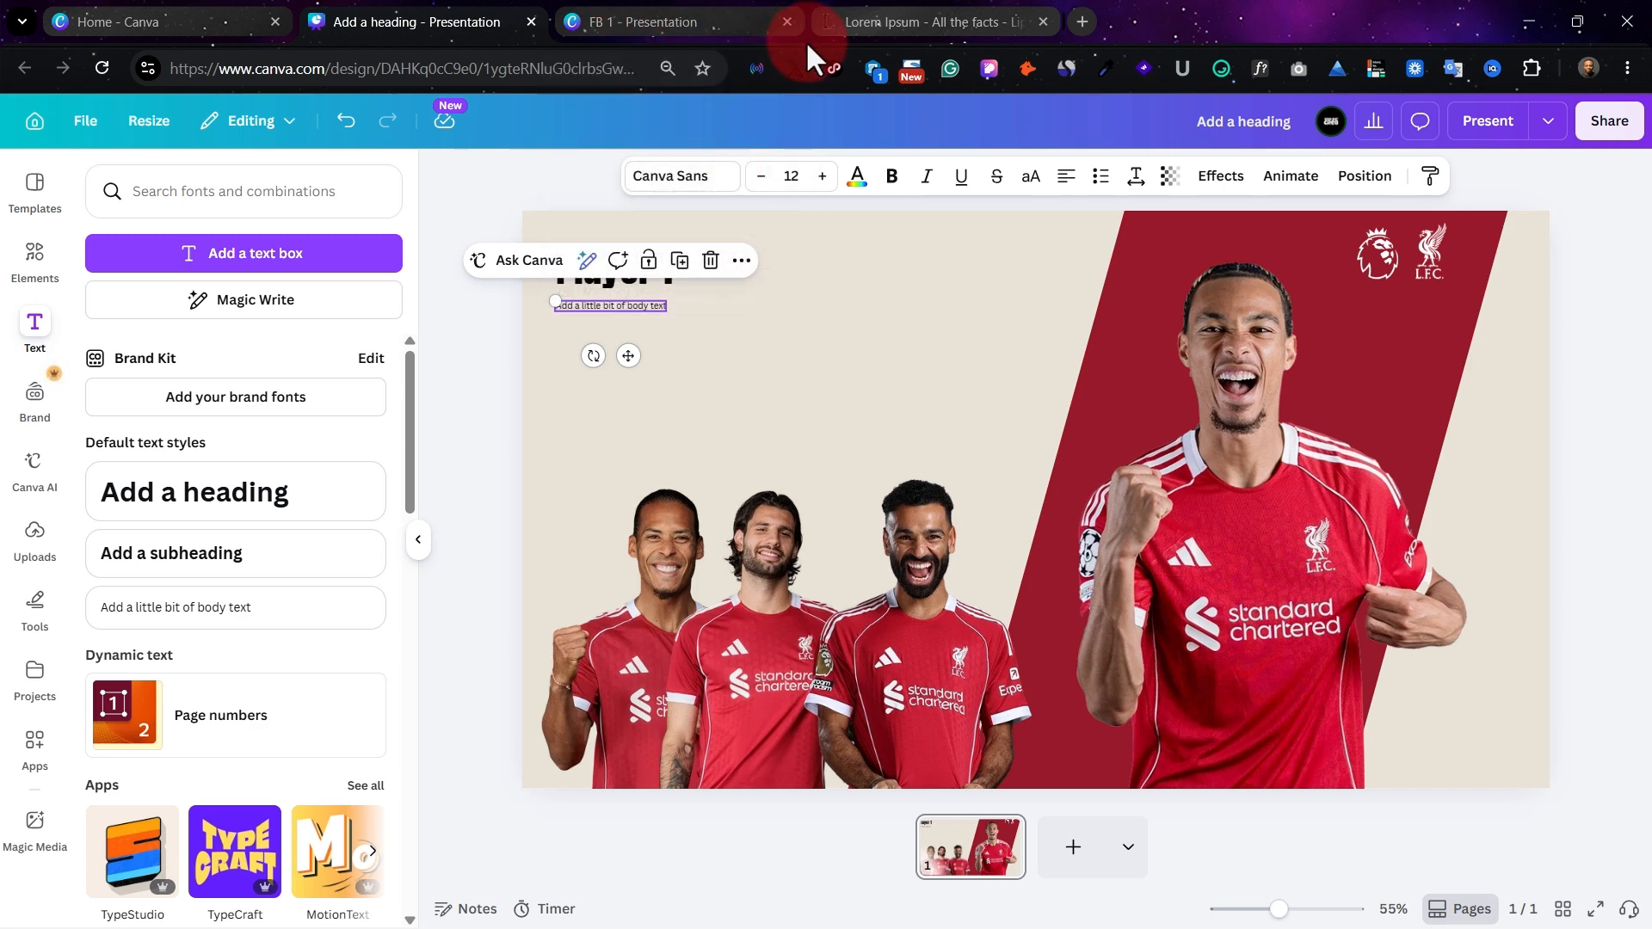
{"action": "left_click", "coordinate": [860, 13]}
{"action": "left_click_drag", "start_coordinate": [905, 749], "coordinate": [963, 768]}
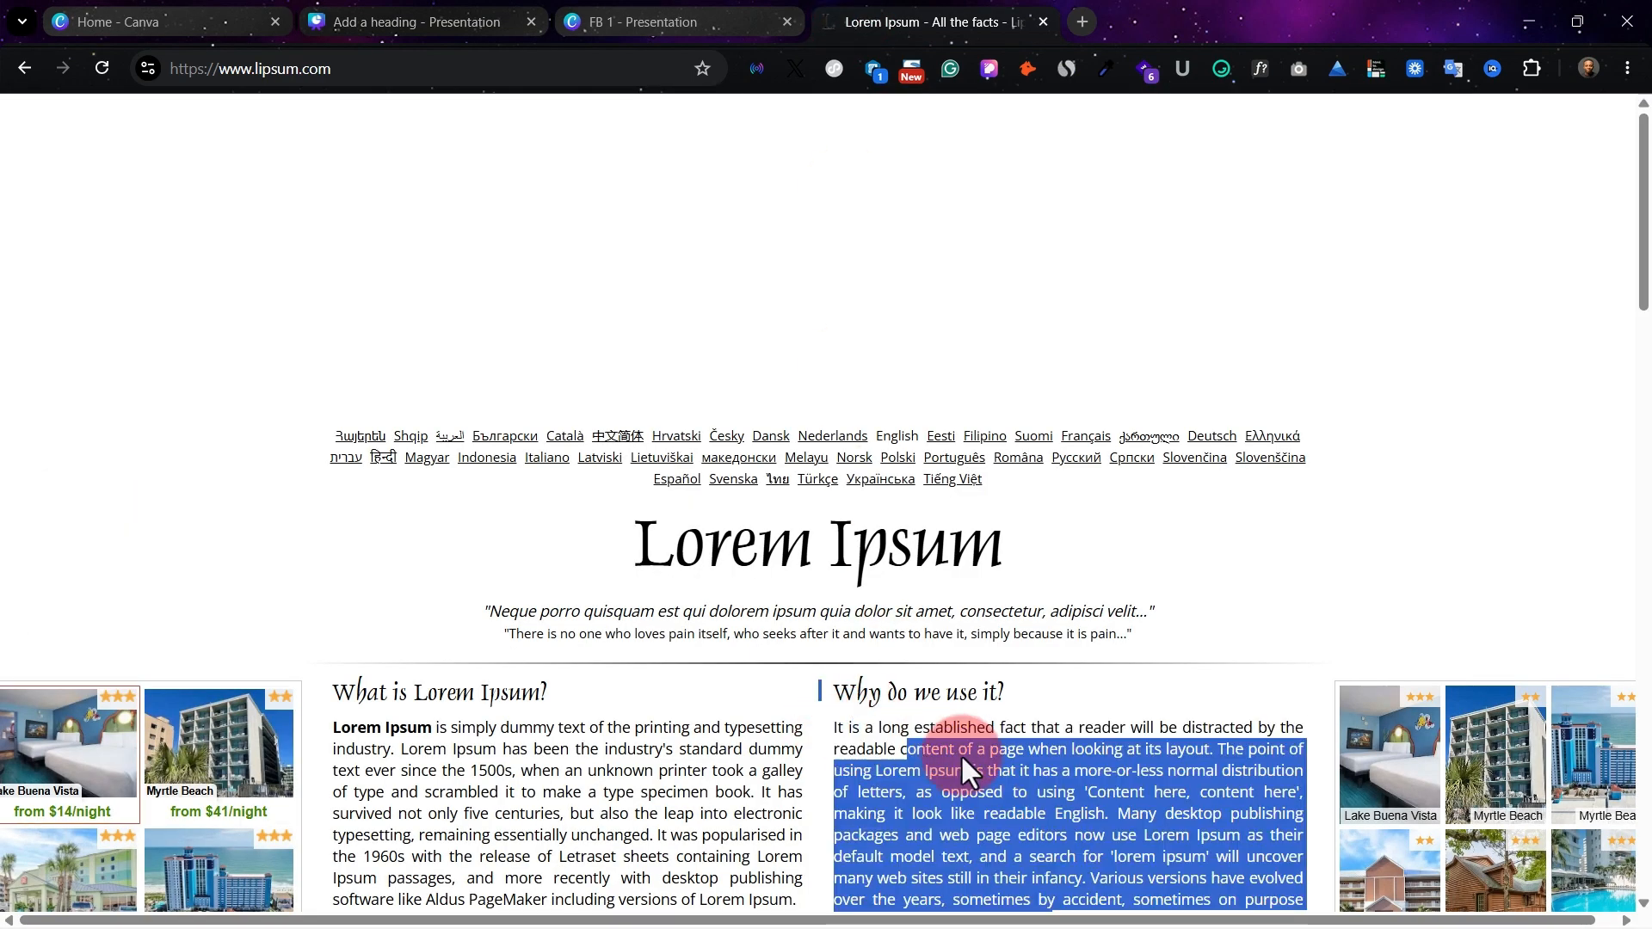
{"action": "left_click", "coordinate": [1118, 759]}
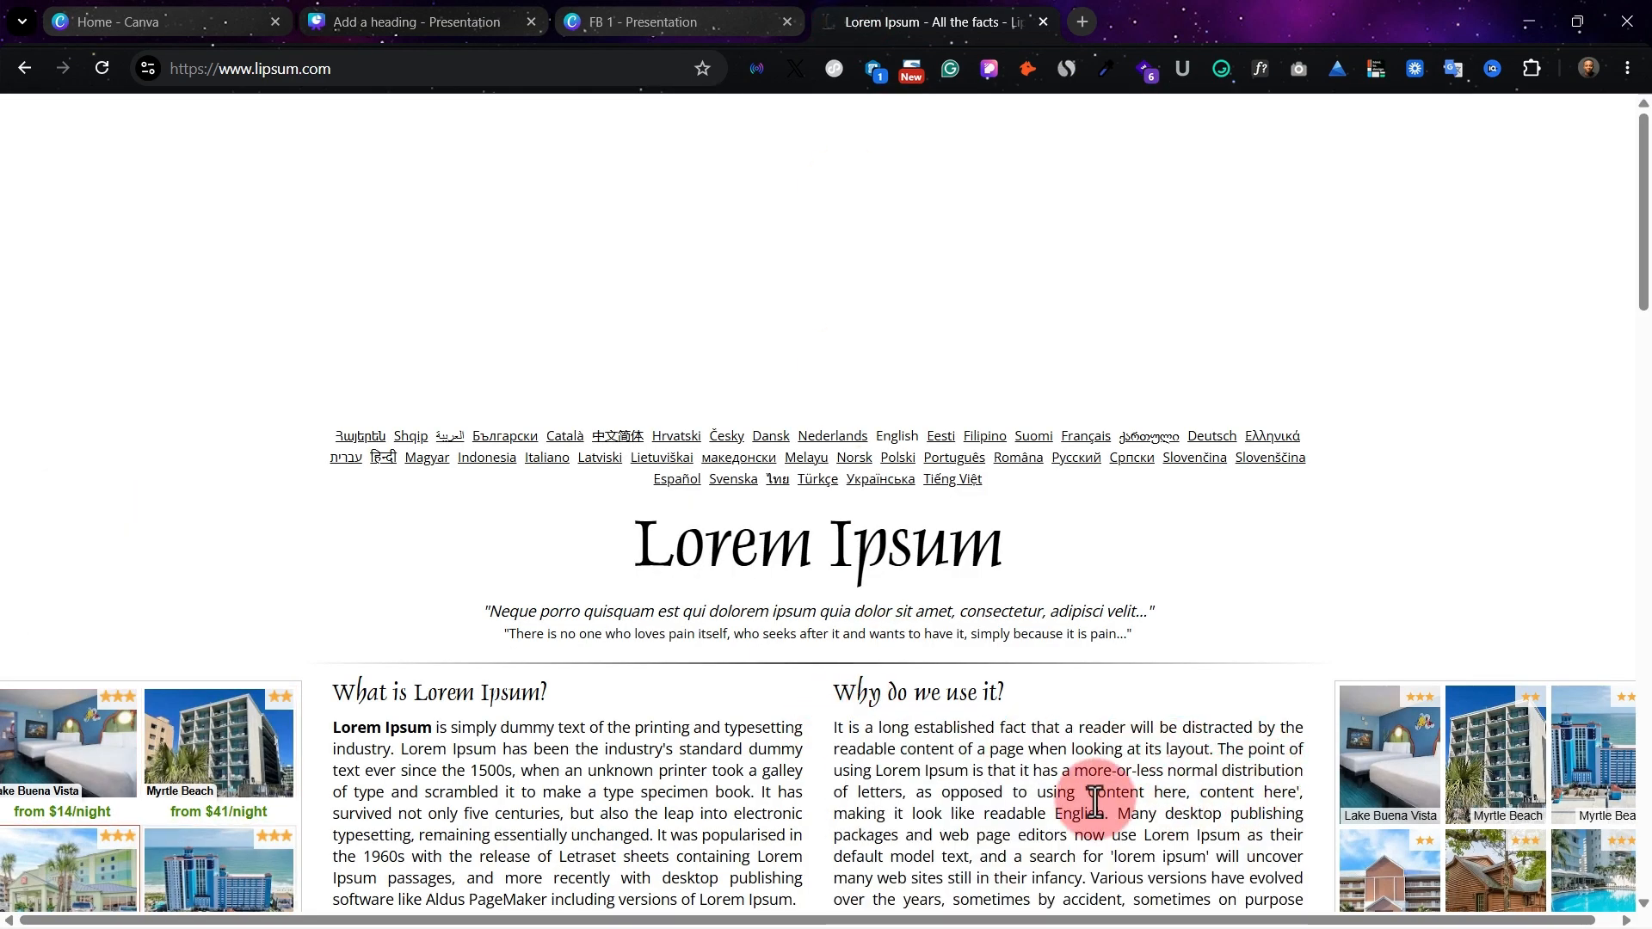
{"action": "left_click_drag", "start_coordinate": [1082, 791], "coordinate": [833, 725]}
{"action": "key", "text": "ctrl+c"}
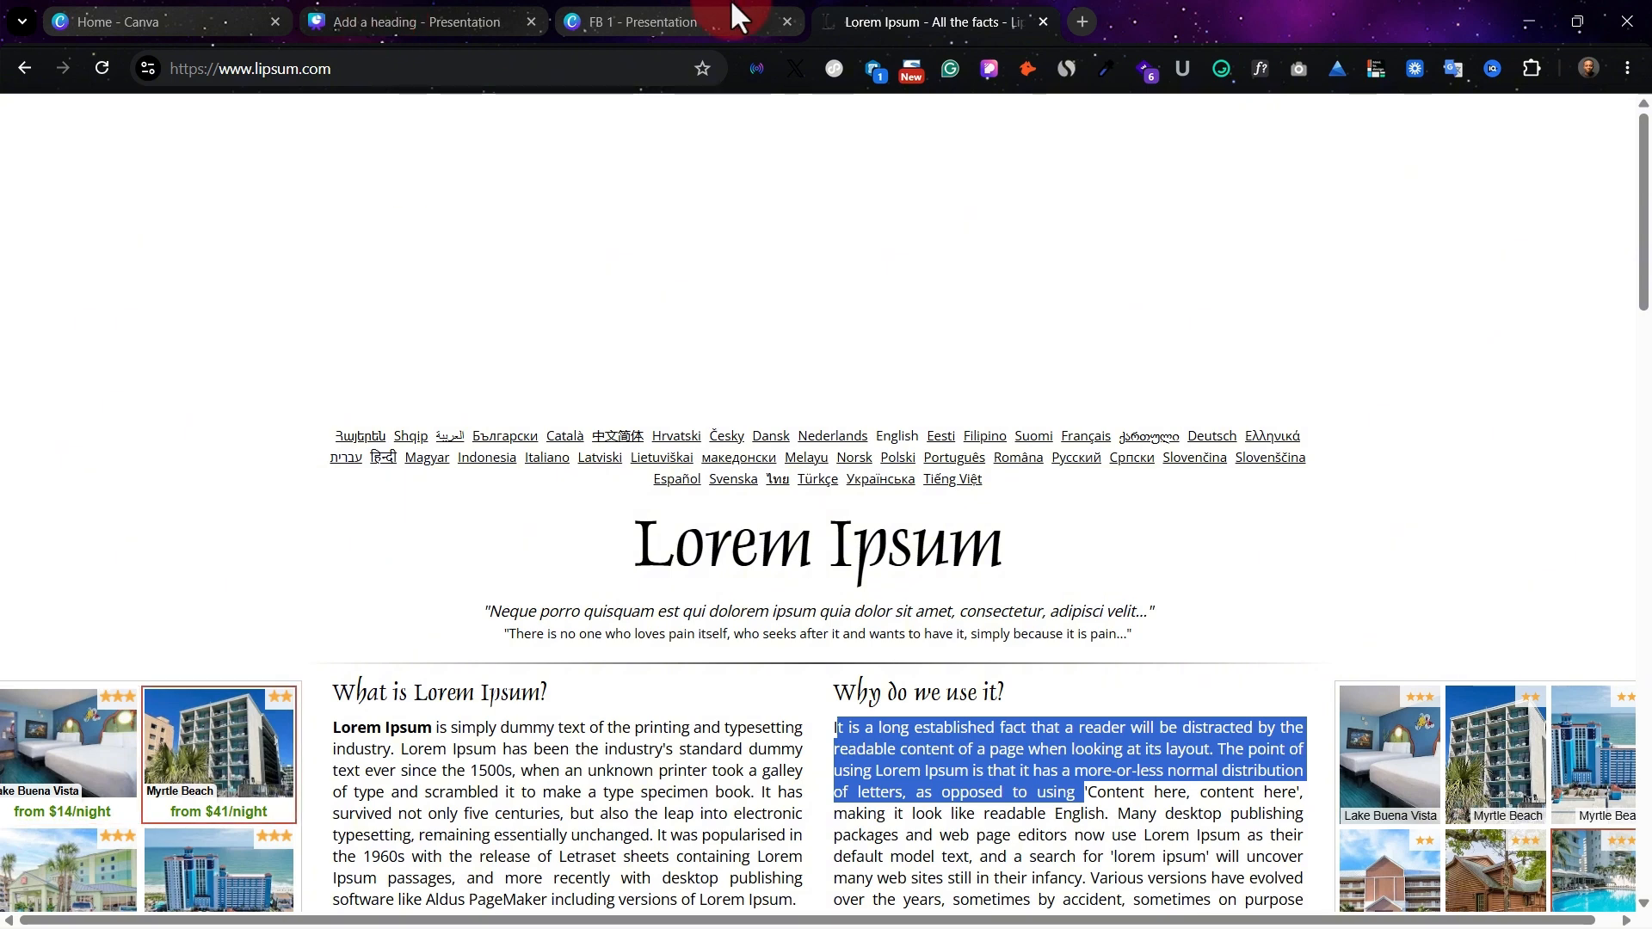
{"action": "left_click", "coordinate": [371, 18]}
{"action": "double_click", "coordinate": [608, 306]}
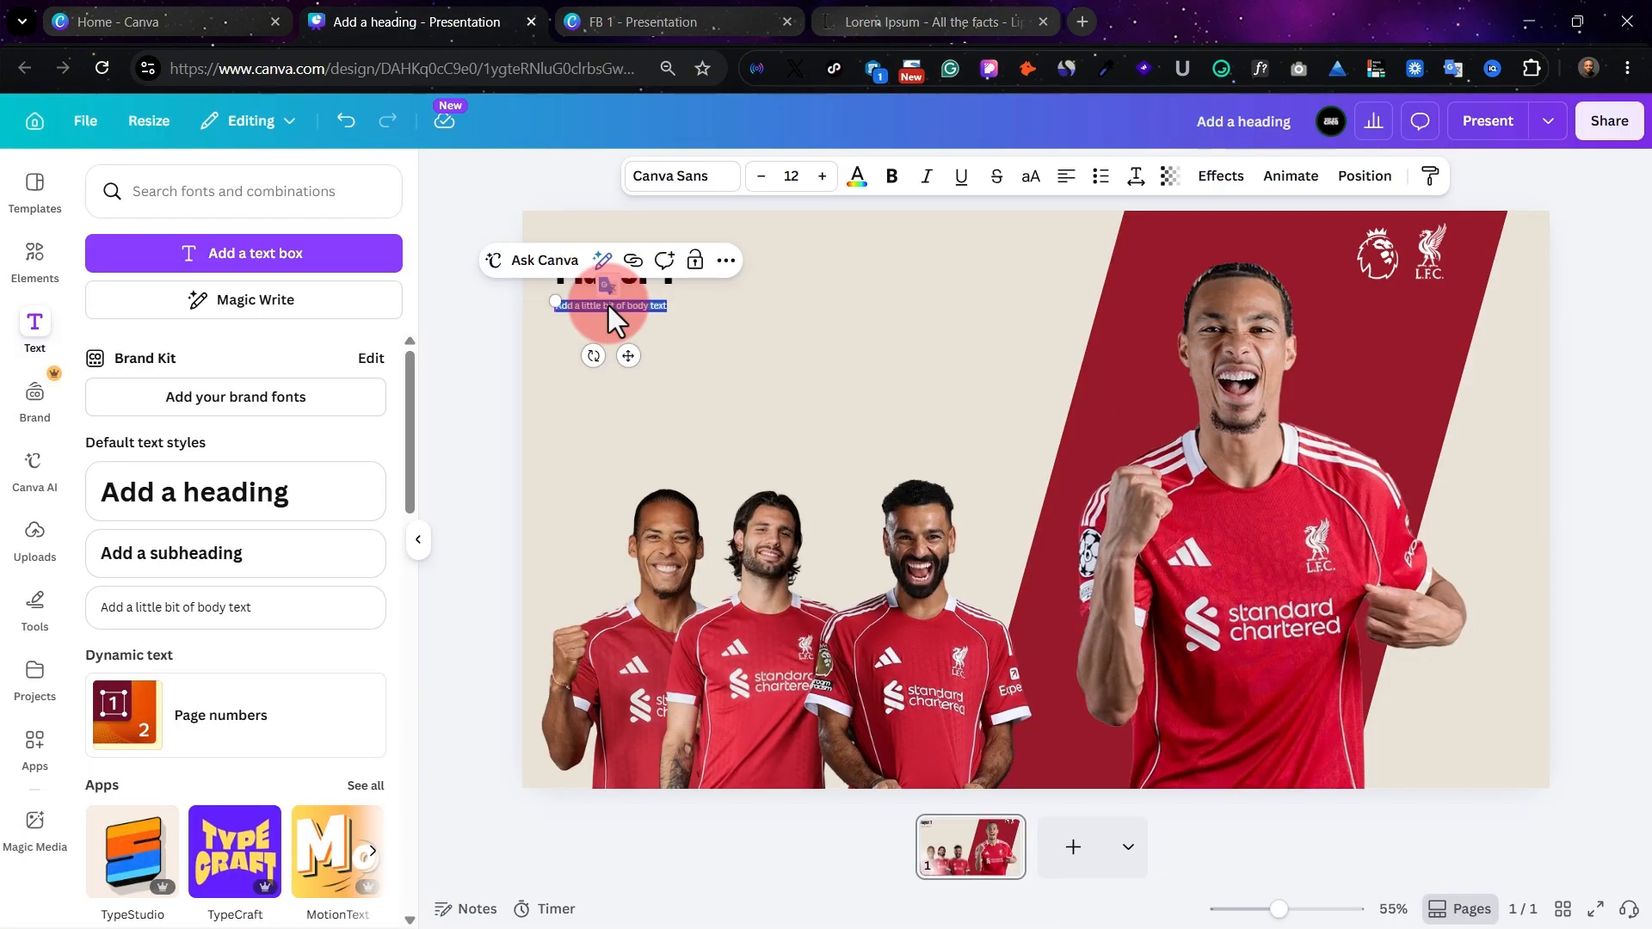
{"action": "key", "text": "ctrl+v"}
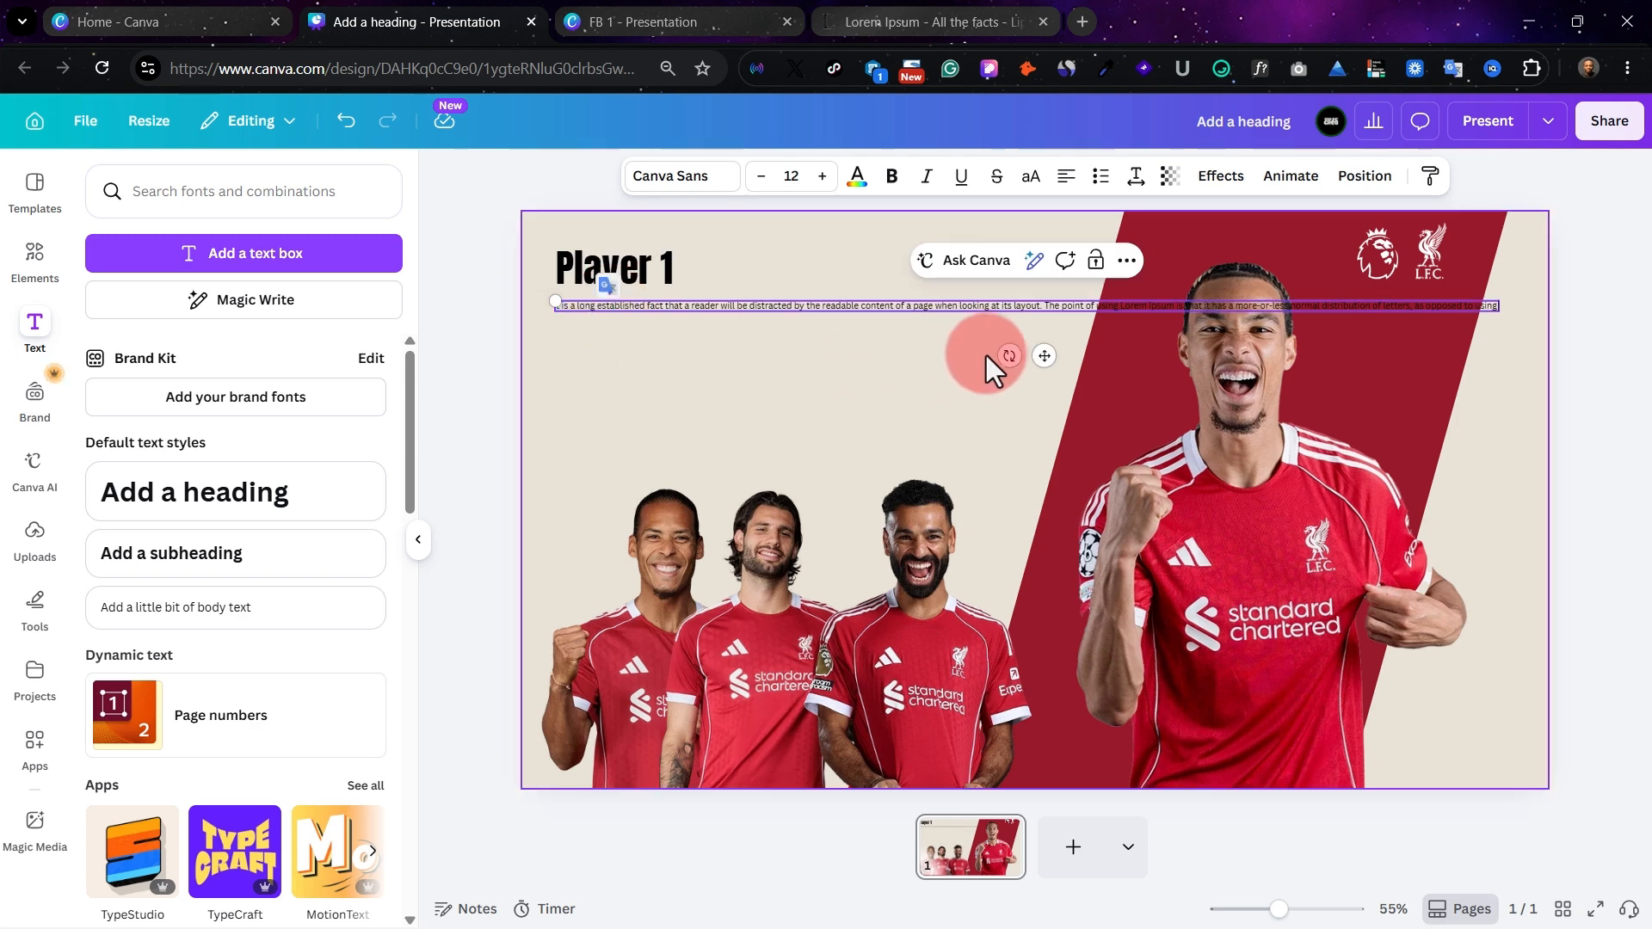
{"action": "left_click", "coordinate": [1454, 401]}
Narrow the body text box from its right edge so the paragraph wraps onto four lines beneath the heading
{"action": "left_click", "coordinate": [1499, 308]}
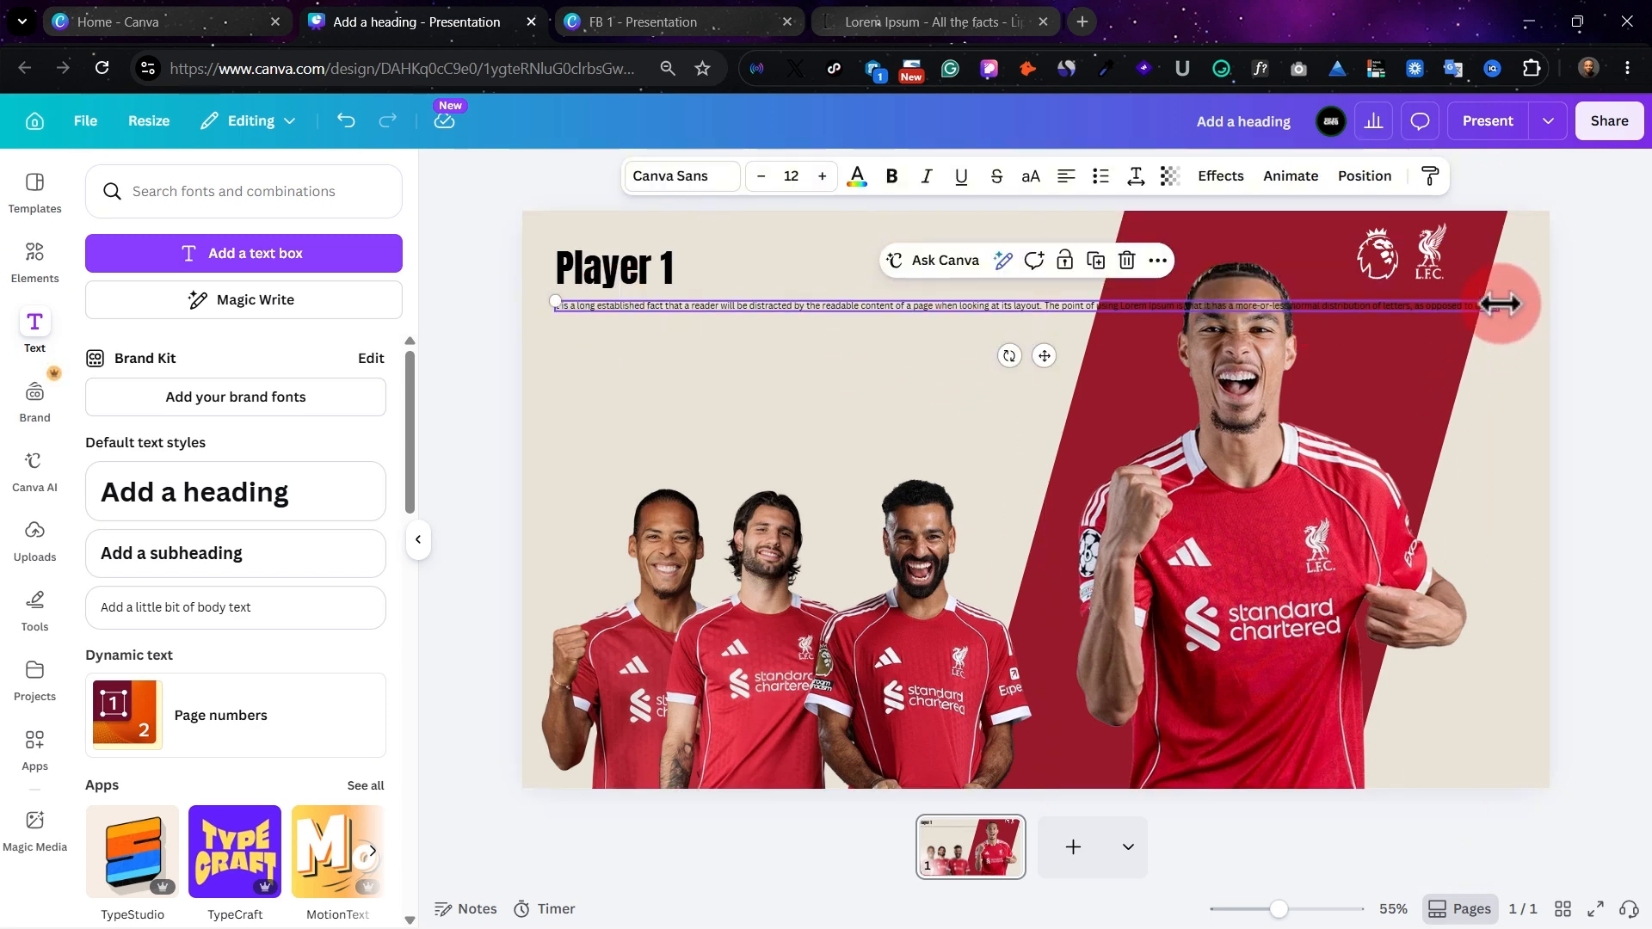
{"action": "left_click_drag", "start_coordinate": [1433, 307], "coordinate": [887, 318]}
{"action": "key", "text": "ctrl+z"}
{"action": "left_click_drag", "start_coordinate": [1501, 311], "coordinate": [817, 315]}
{"action": "left_click", "coordinate": [927, 280]}
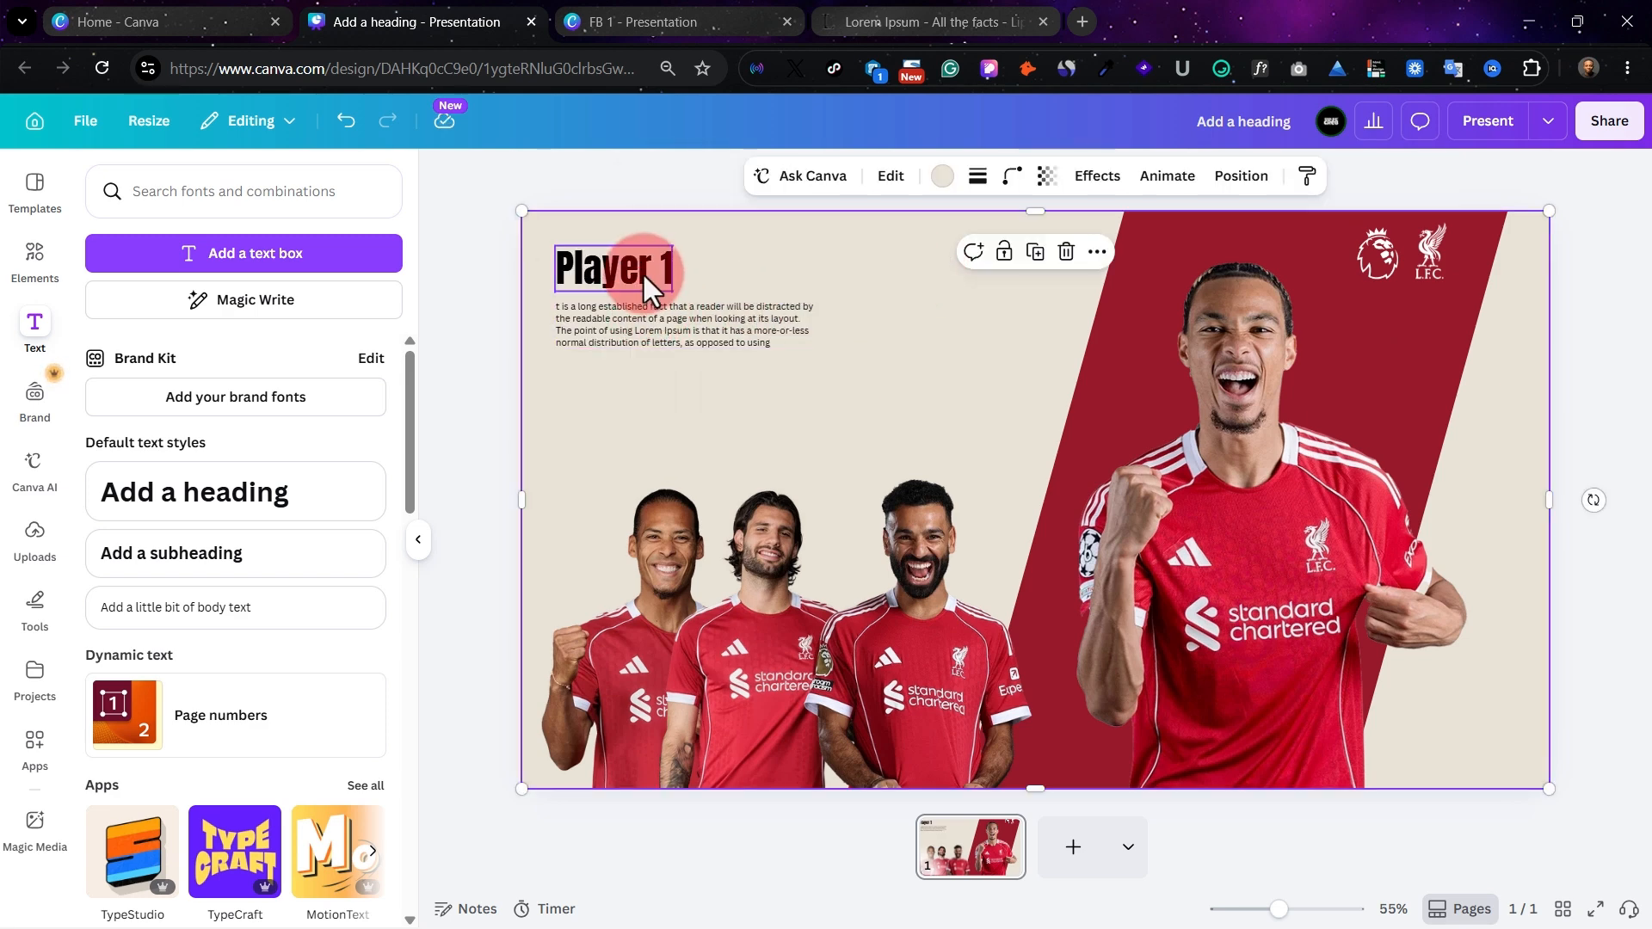
Duplicate the "Player 1" heading and place the copy to the right of the original at about the same height
{"action": "left_click", "coordinate": [643, 269]}
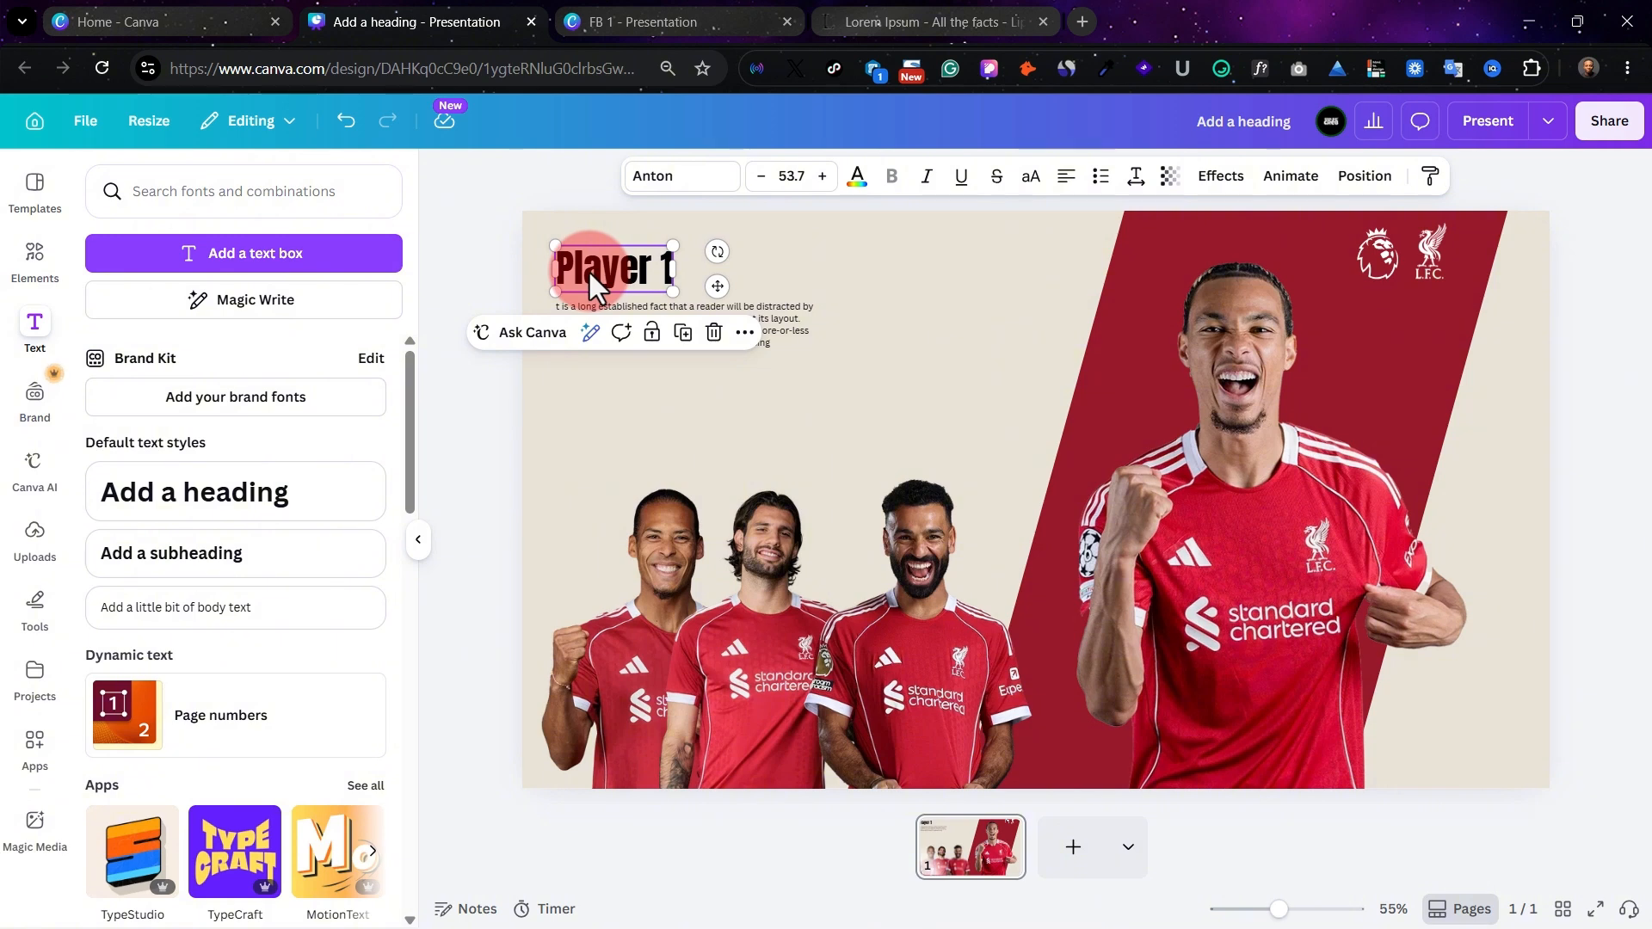
{"action": "left_click_drag", "start_coordinate": [586, 270], "coordinate": [743, 378]}
Narrow the body text box further and delete its closing words, "normal distribution of letters, as opposed to using"
{"action": "left_click", "coordinate": [781, 310]}
{"action": "left_click", "coordinate": [699, 342]}
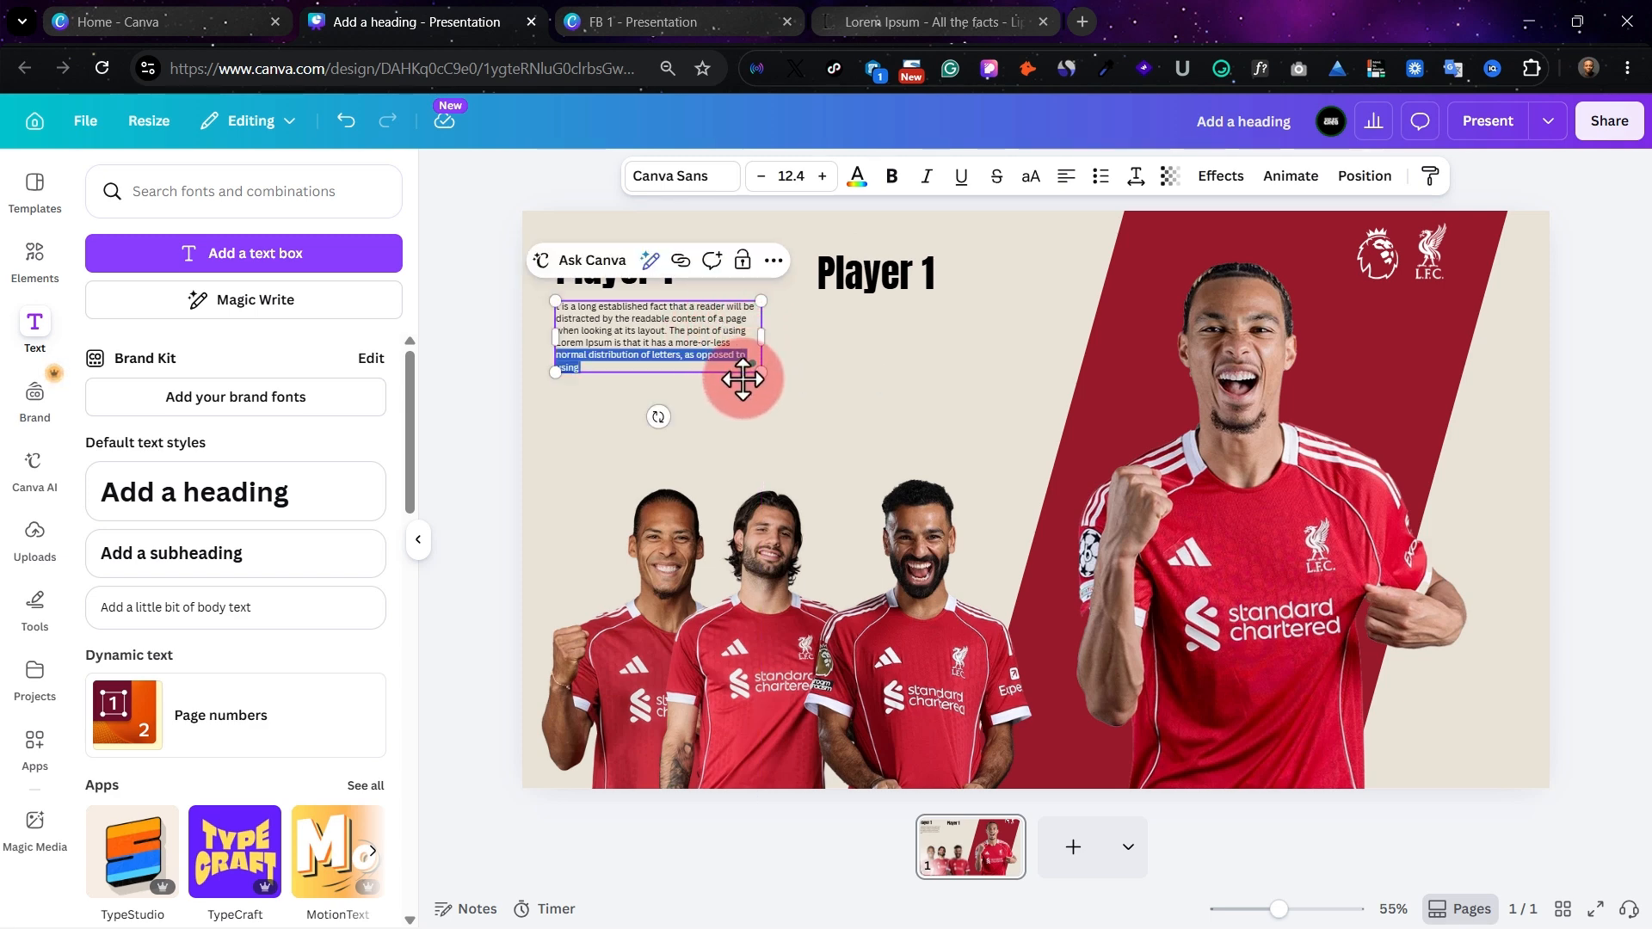
{"action": "key", "text": "BackSpace"}
{"action": "left_click", "coordinate": [840, 404]}
Replace the duplicated heading's text with "11"
{"action": "left_click", "coordinate": [844, 284]}
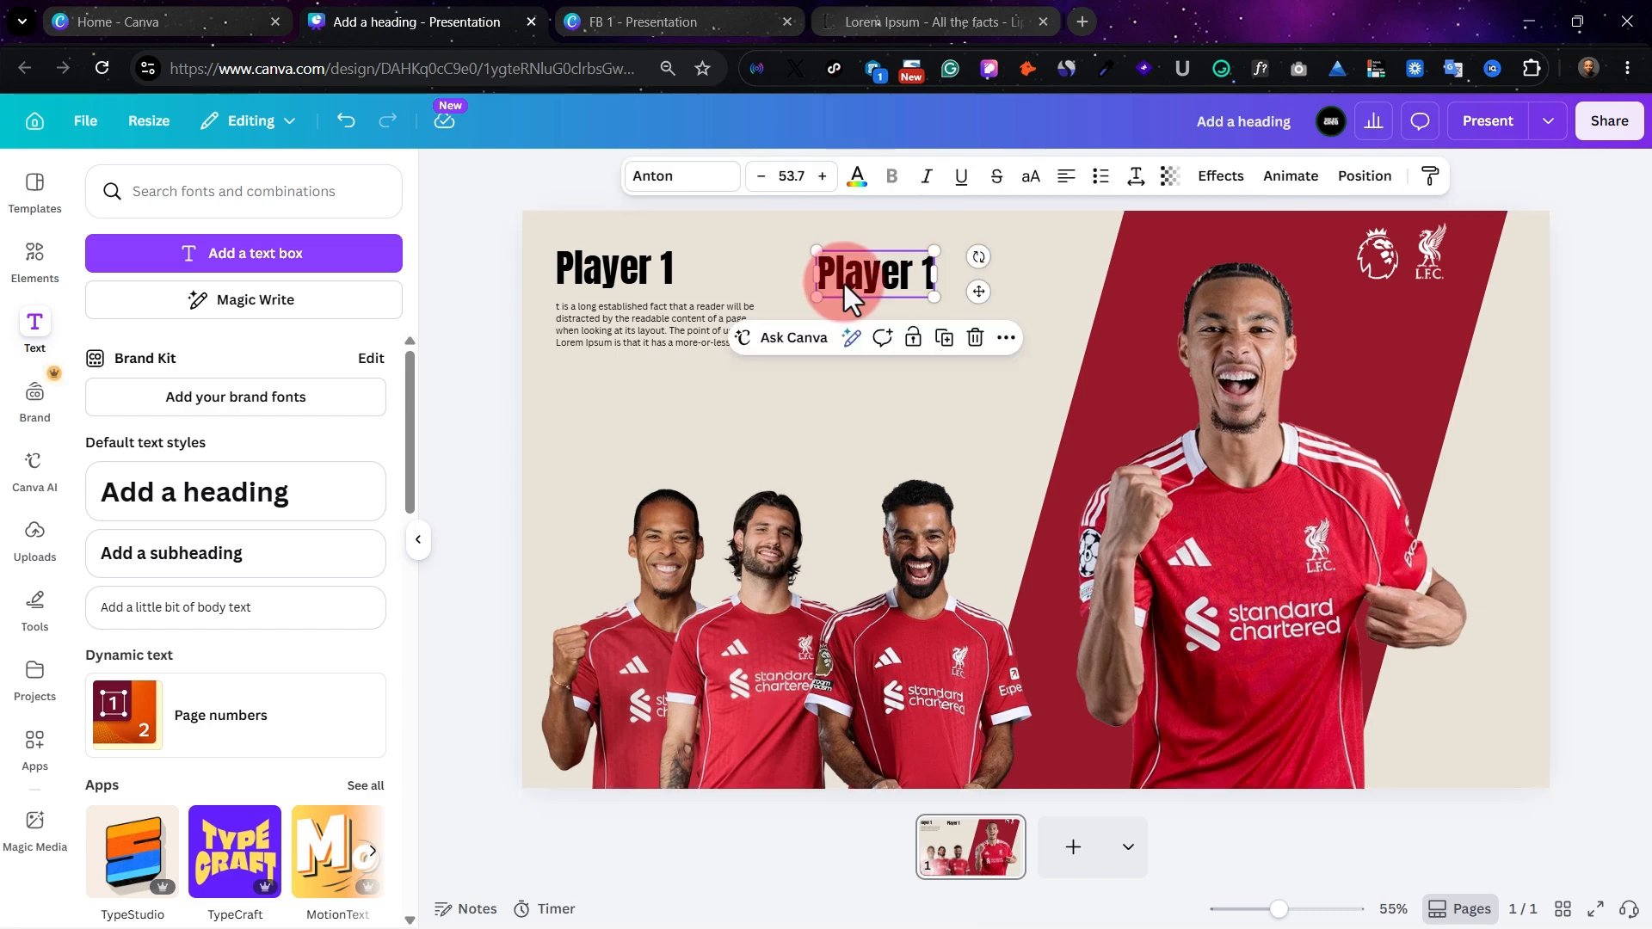
{"action": "double_click", "coordinate": [844, 284]}
{"action": "type", "text": "11"}
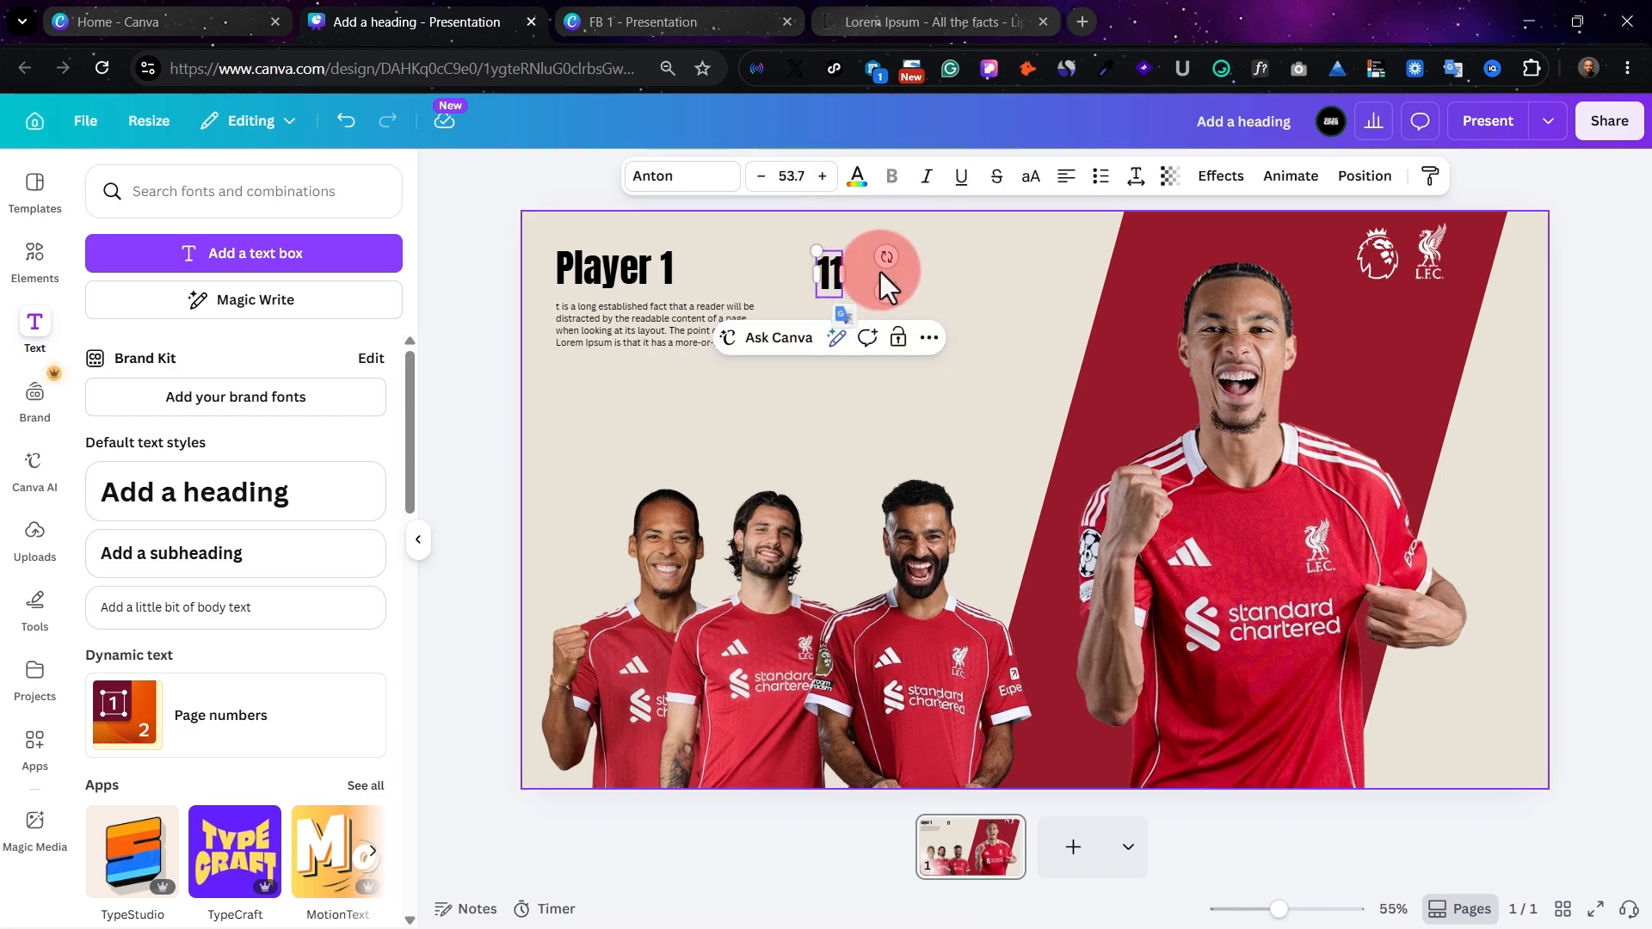
Check the goal number's font size in the FB 1 design, and enlarge the "11" text to size 116 in the new design
{"action": "left_click", "coordinate": [864, 263]}
{"action": "left_click", "coordinate": [610, 15]}
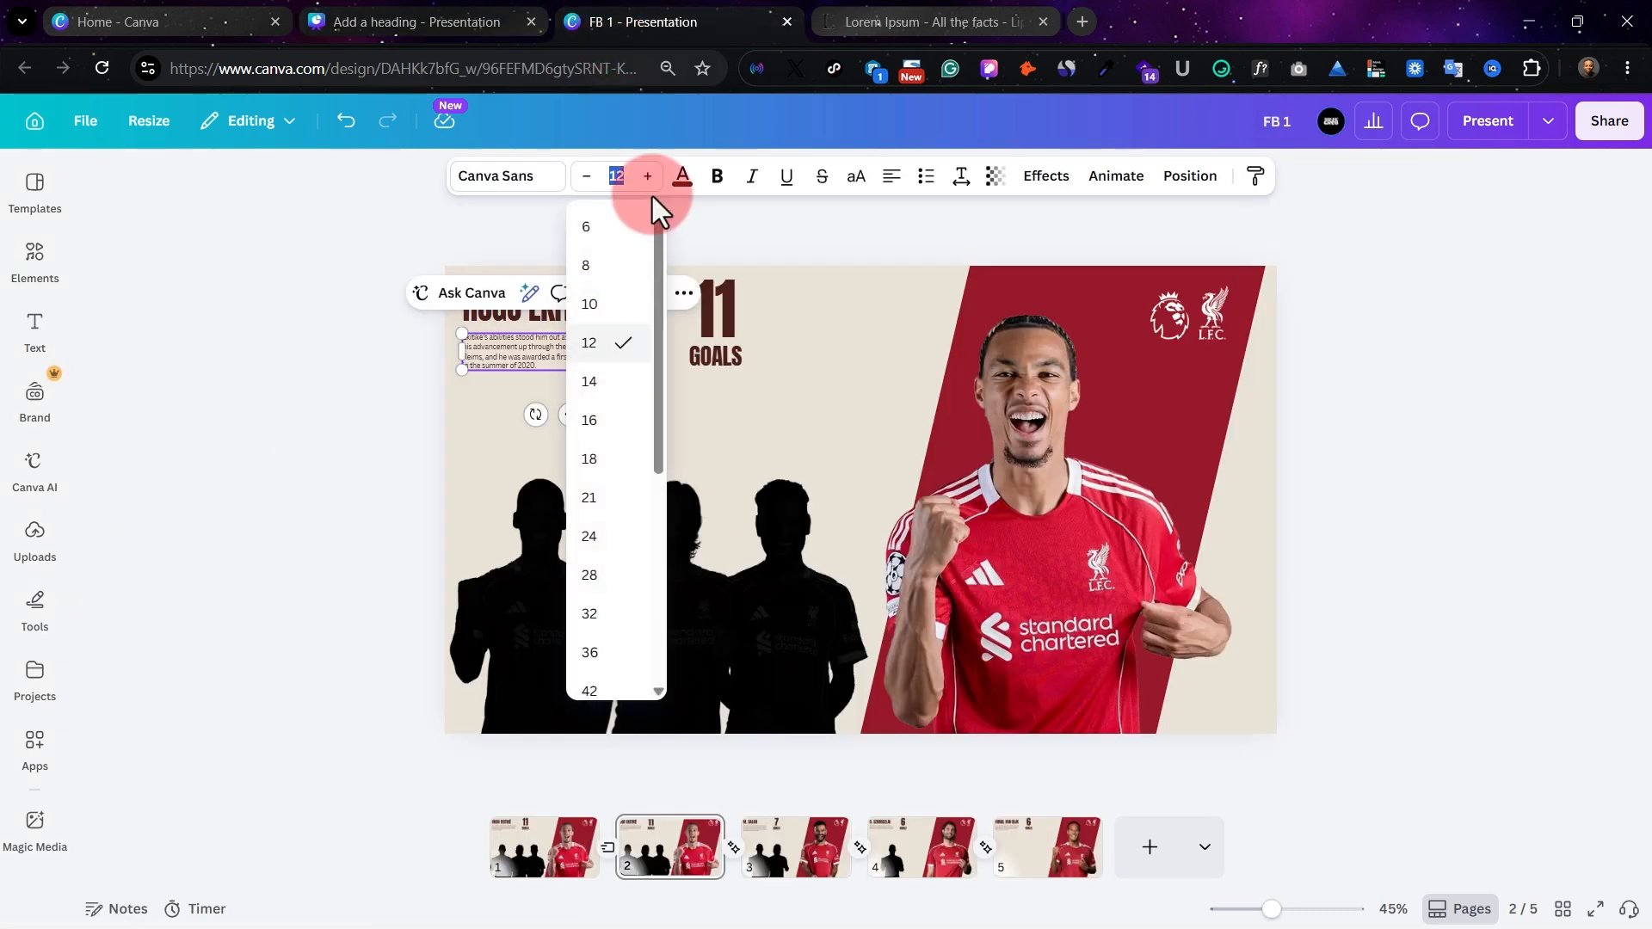
{"action": "left_click", "coordinate": [720, 306]}
{"action": "left_click", "coordinate": [411, 18]}
{"action": "left_click_drag", "start_coordinate": [769, 255], "coordinate": [814, 276]}
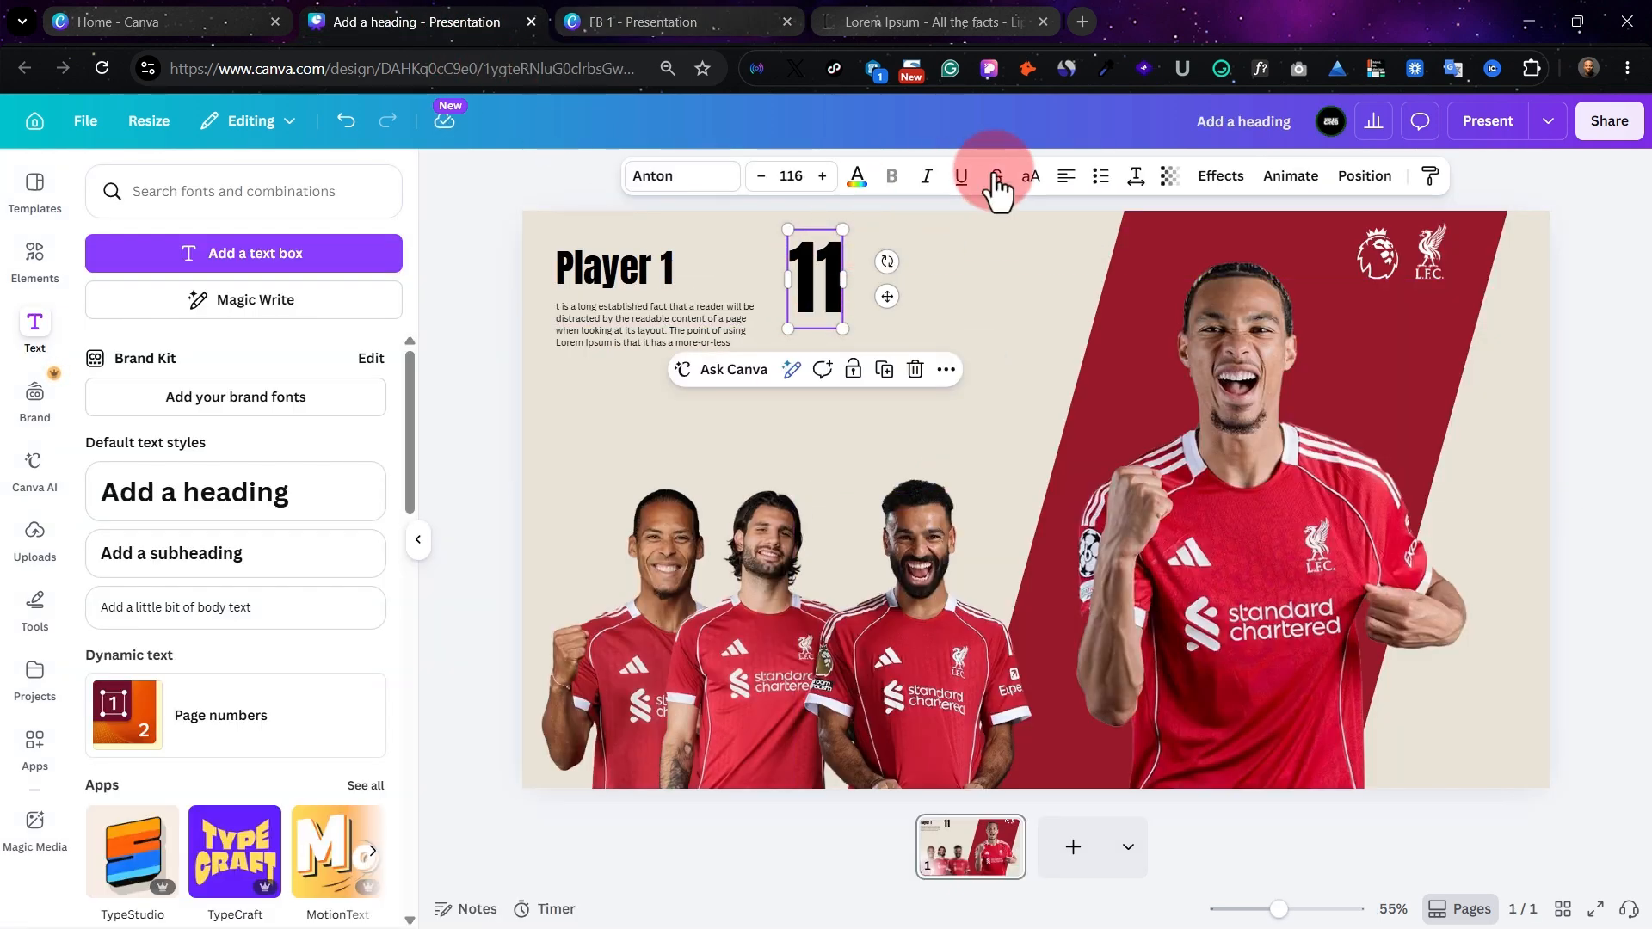
Duplicate the "Player 1" heading, place the copy beneath the "11" and replace its text with "Goals"
{"action": "left_click", "coordinate": [628, 272]}
{"action": "left_click_drag", "start_coordinate": [601, 263], "coordinate": [809, 328]}
{"action": "left_click", "coordinate": [812, 327]}
{"action": "double_click", "coordinate": [869, 329]}
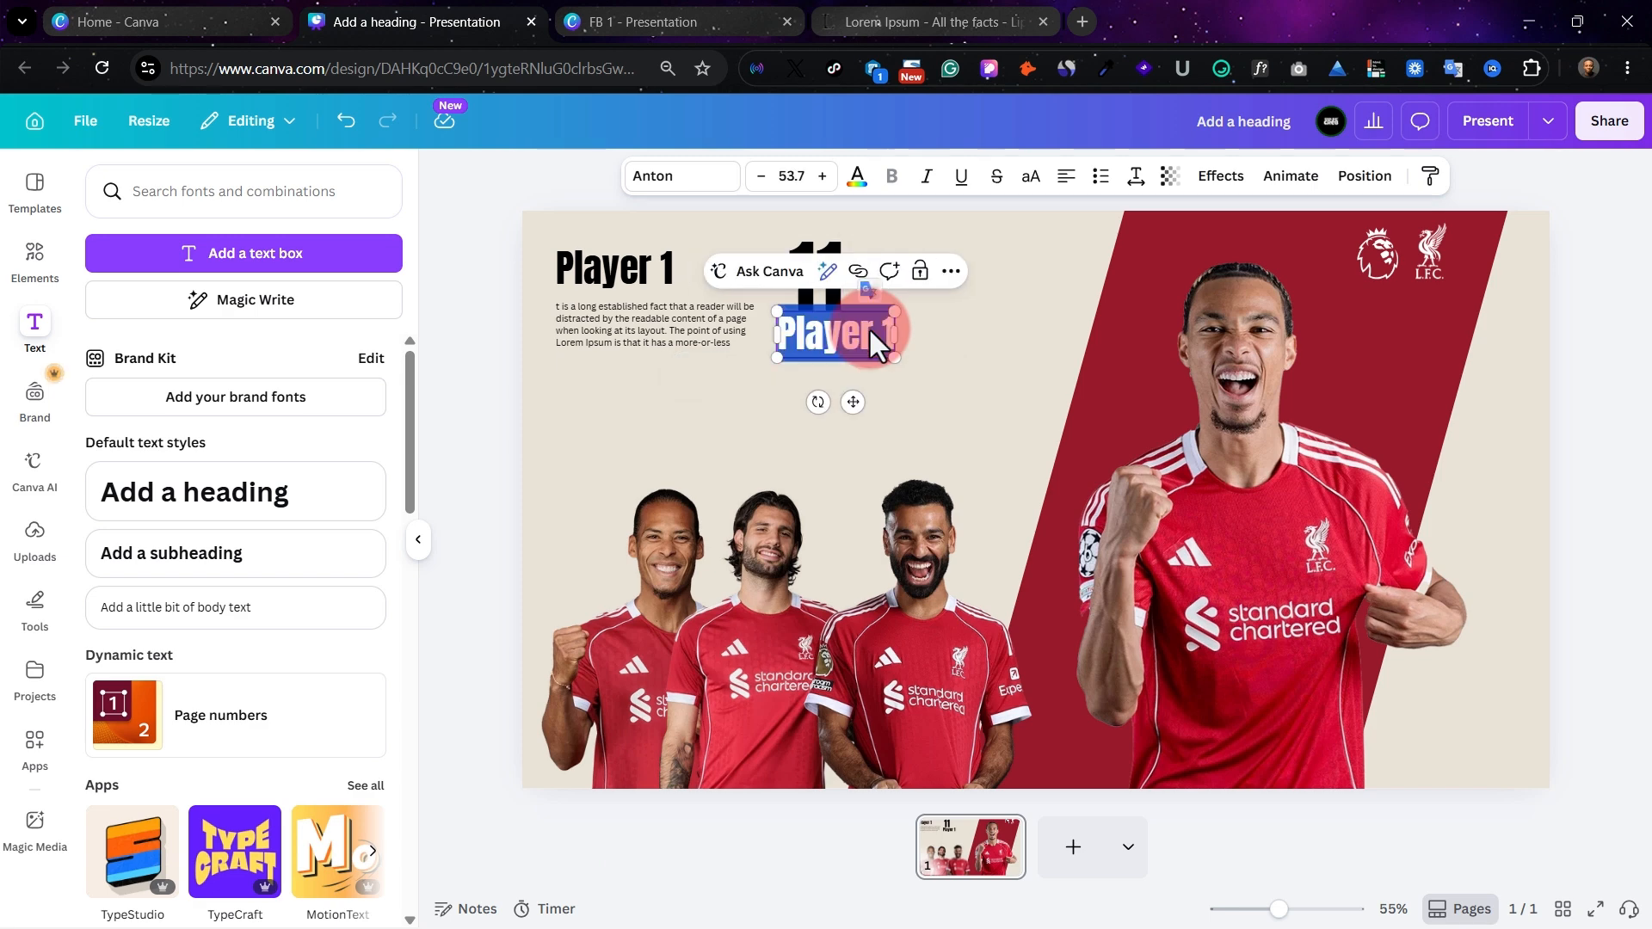
{"action": "type", "text": "Goals"}
{"action": "left_click", "coordinate": [898, 344]}
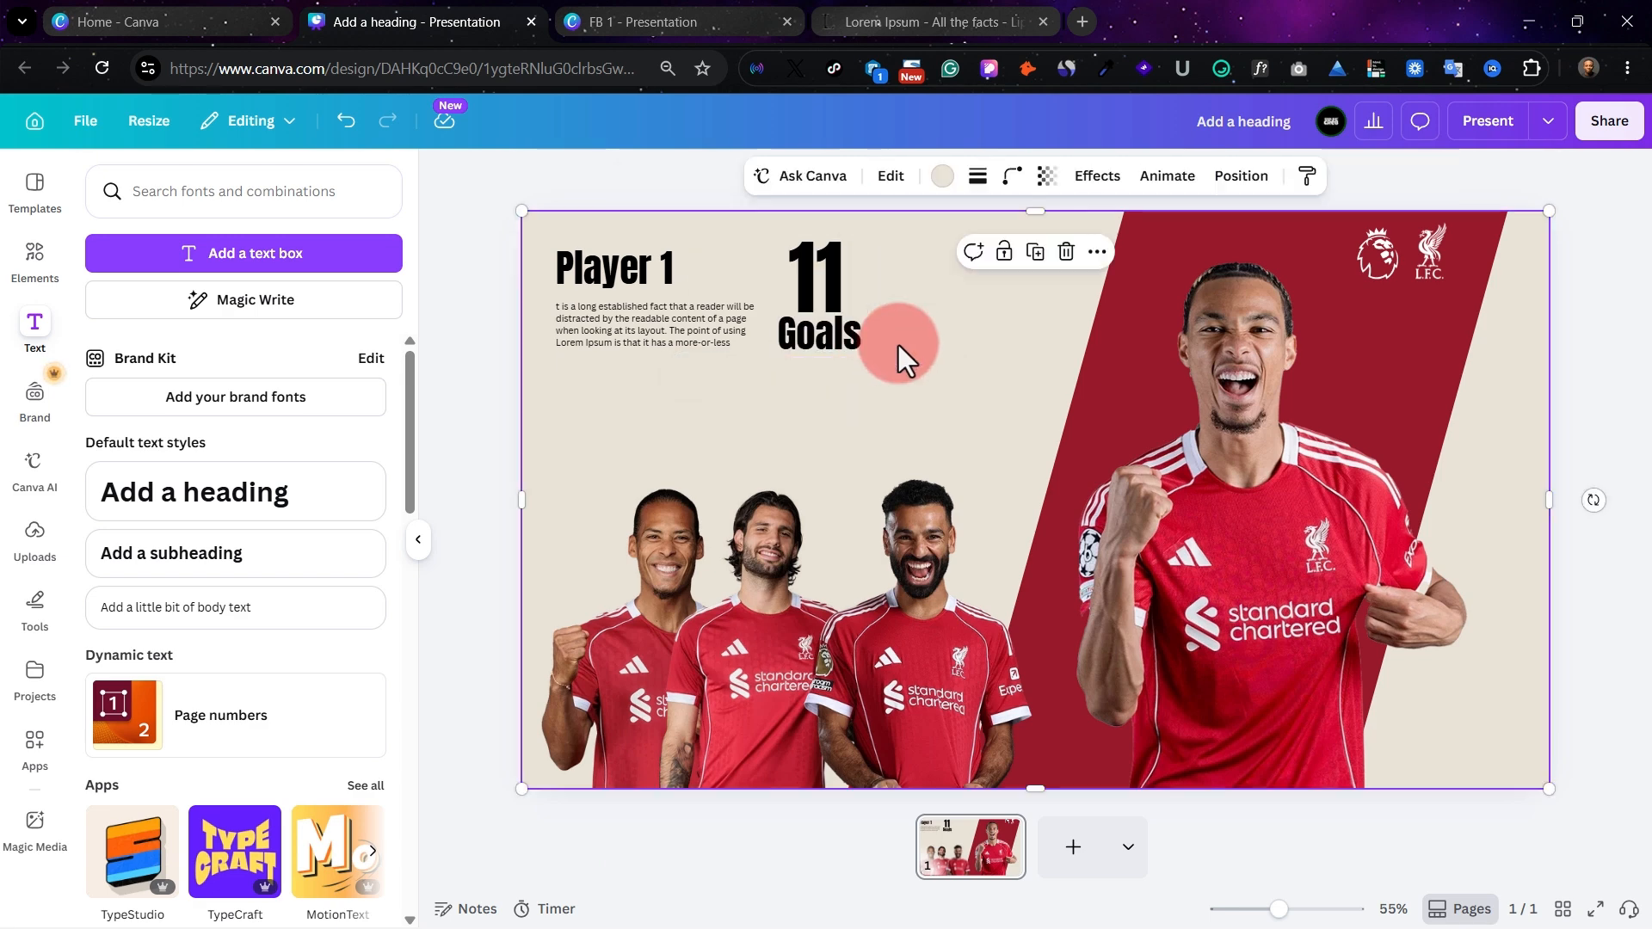
Check the goals label's font size in FB 1, and set the new "Goals" text to size 40, centred under the "11"
{"action": "left_click", "coordinate": [594, 22]}
{"action": "left_click", "coordinate": [725, 359]}
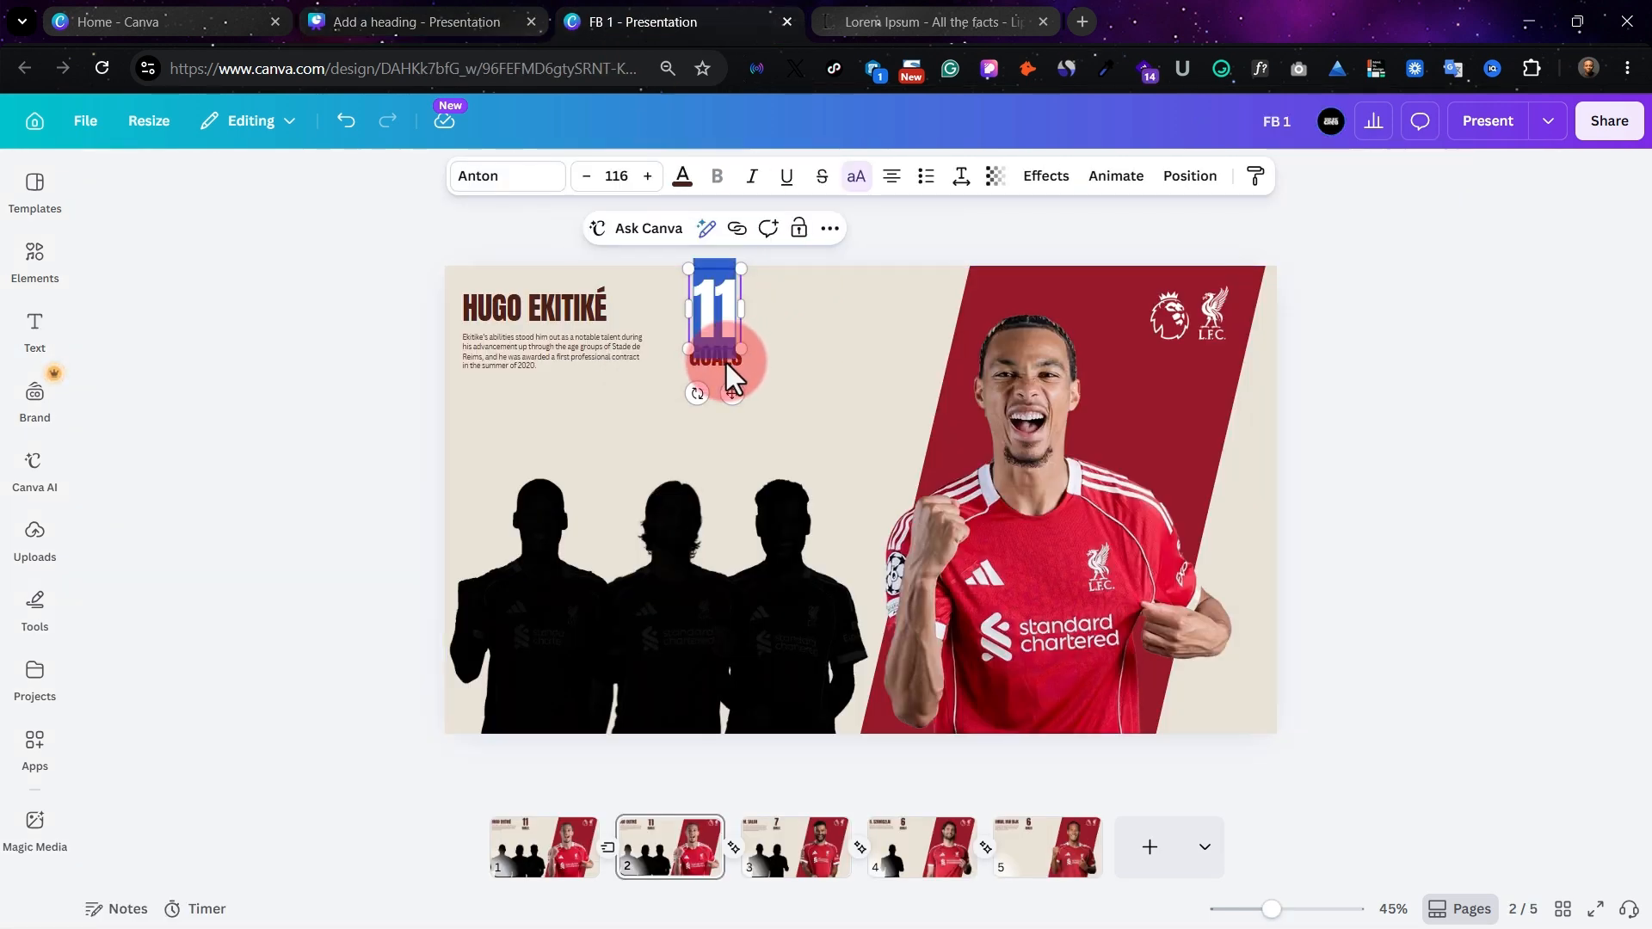
{"action": "left_click", "coordinate": [741, 363]}
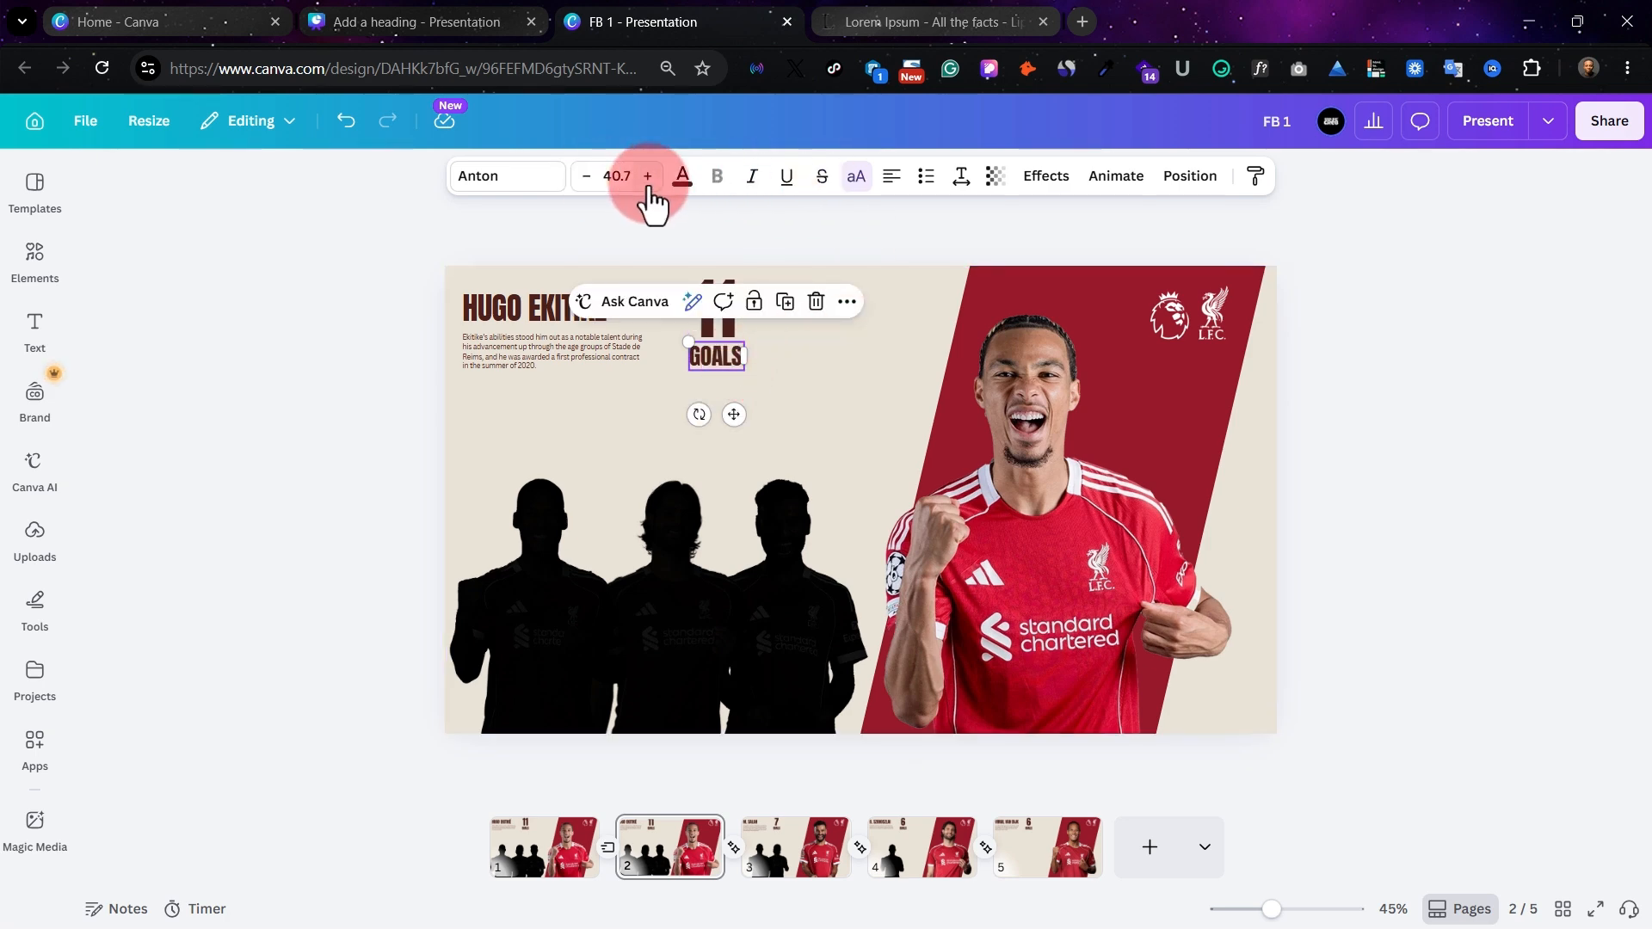
{"action": "left_click", "coordinate": [421, 38]}
{"action": "left_click", "coordinate": [786, 177]}
{"action": "key", "text": "Return"}
{"action": "left_click_drag", "start_coordinate": [818, 330], "coordinate": [815, 332]}
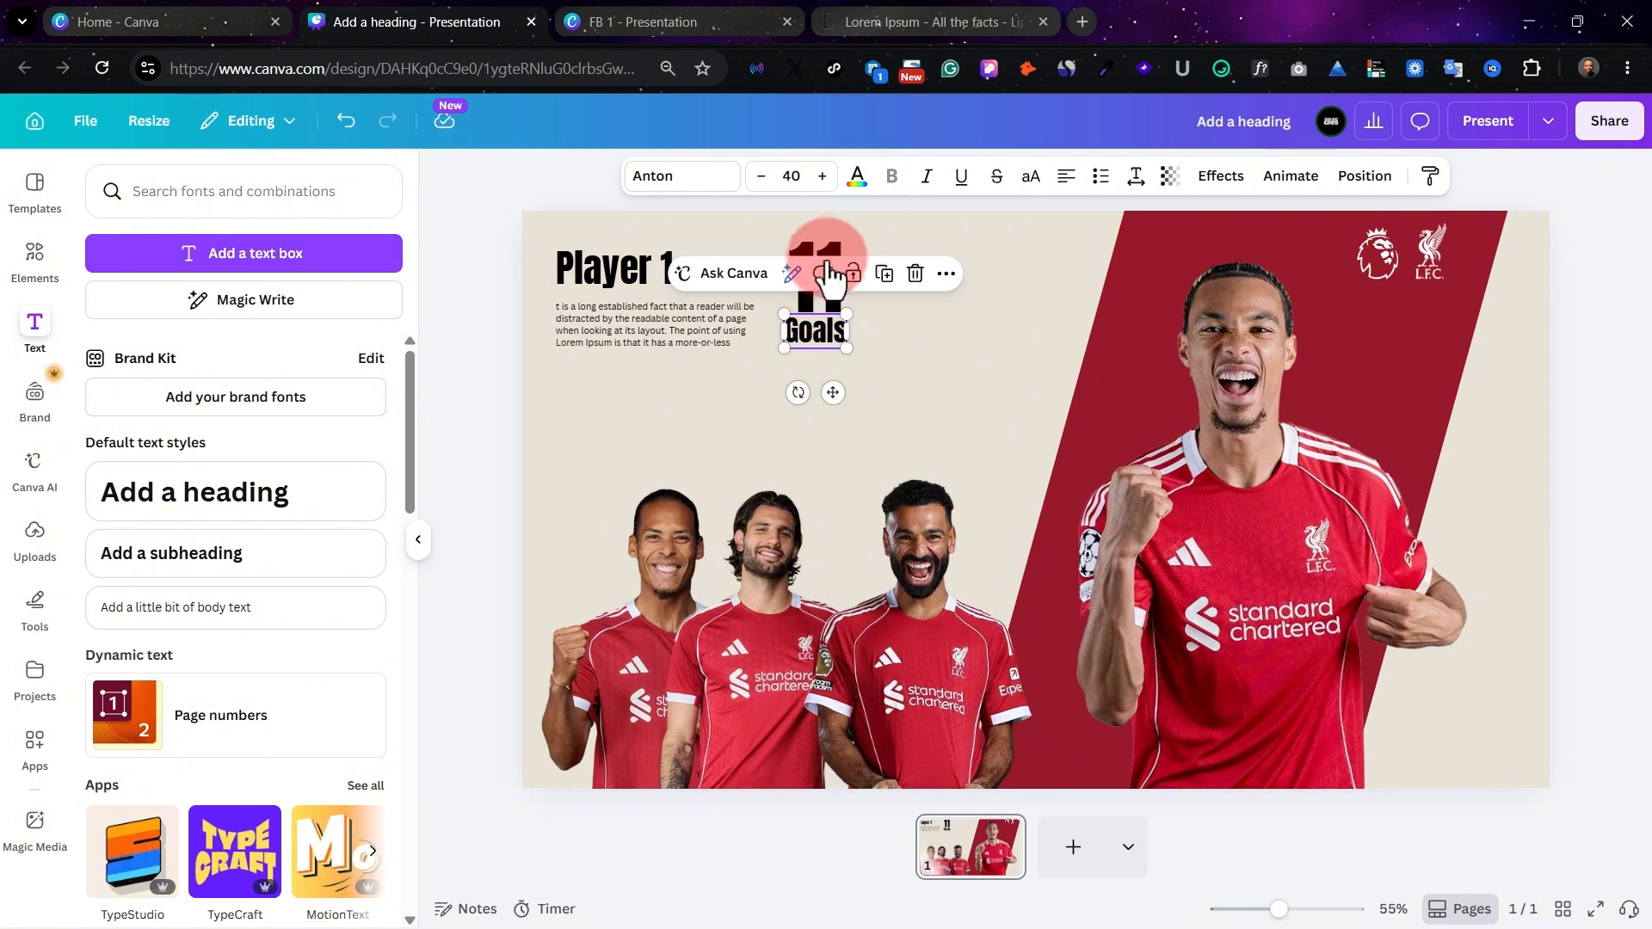
Try to align the "11" and "Goals" texts to each other by their middles, and undo the alignment
{"action": "left_click", "coordinate": [828, 241], "text": "shift"}
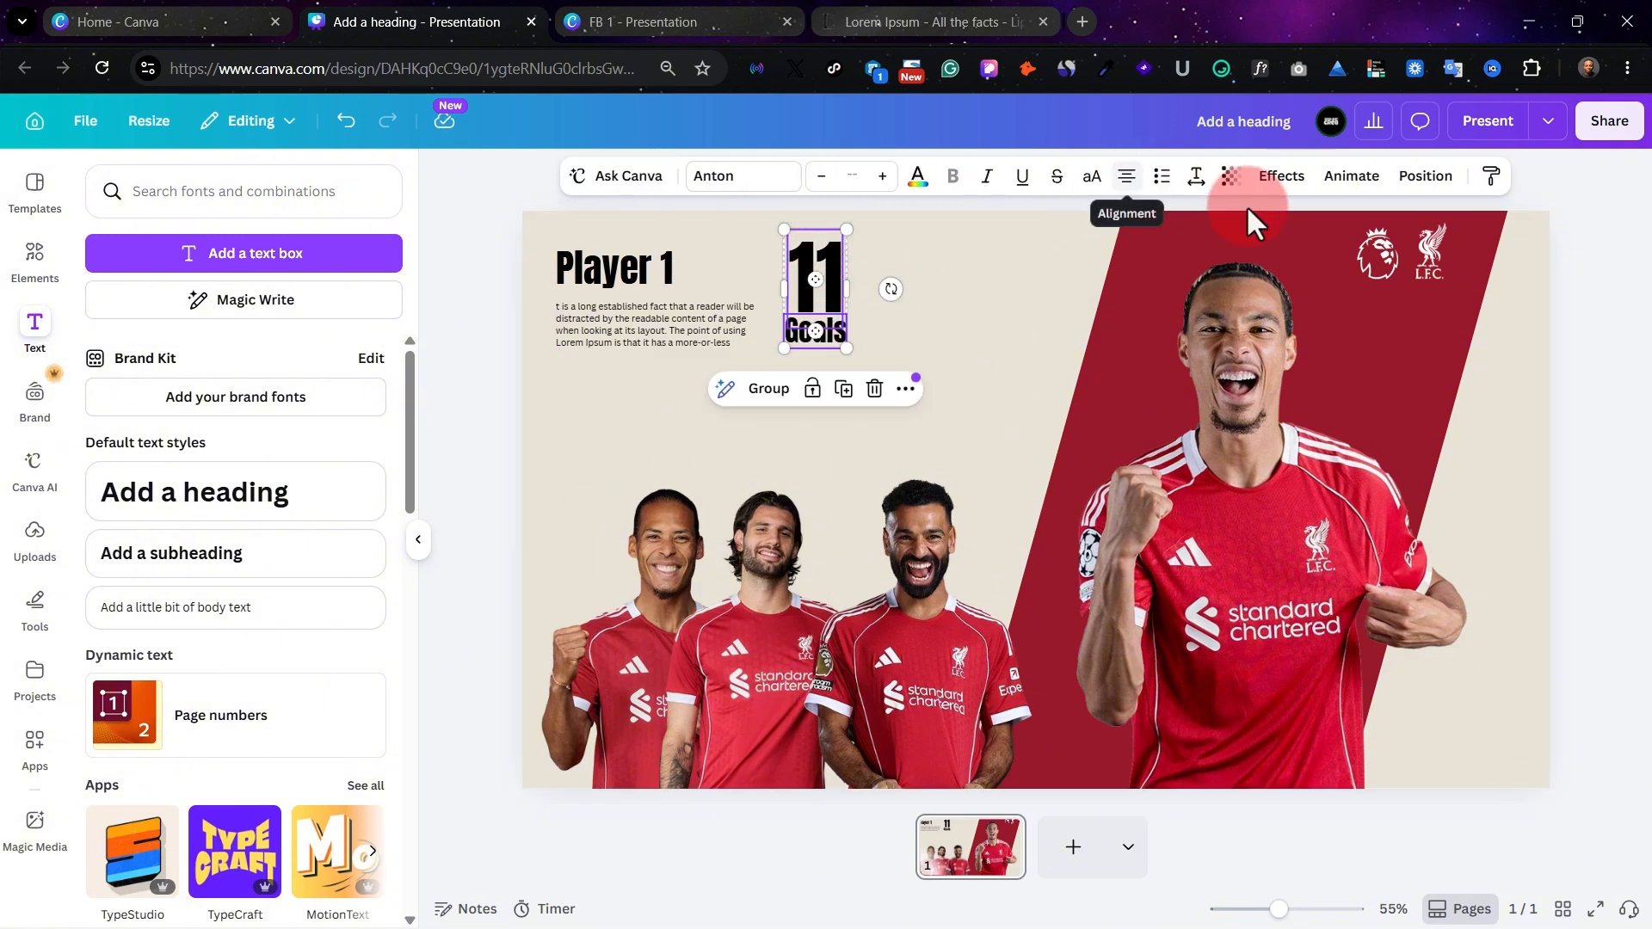
{"action": "left_click", "coordinate": [1435, 182]}
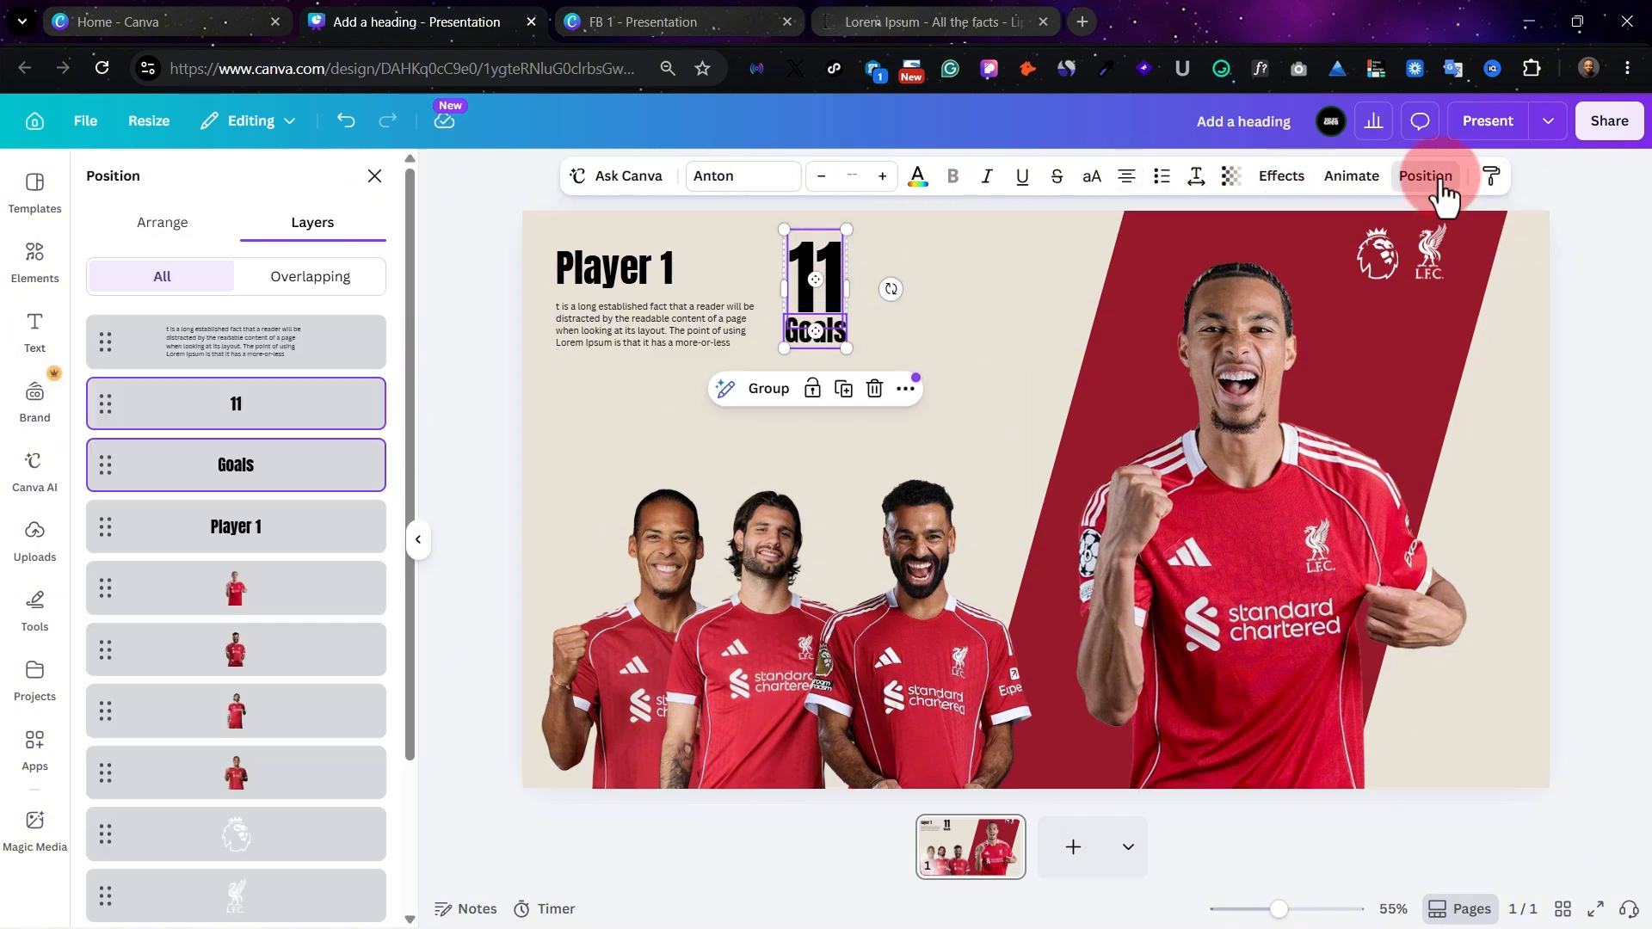
{"action": "left_click", "coordinate": [175, 230]}
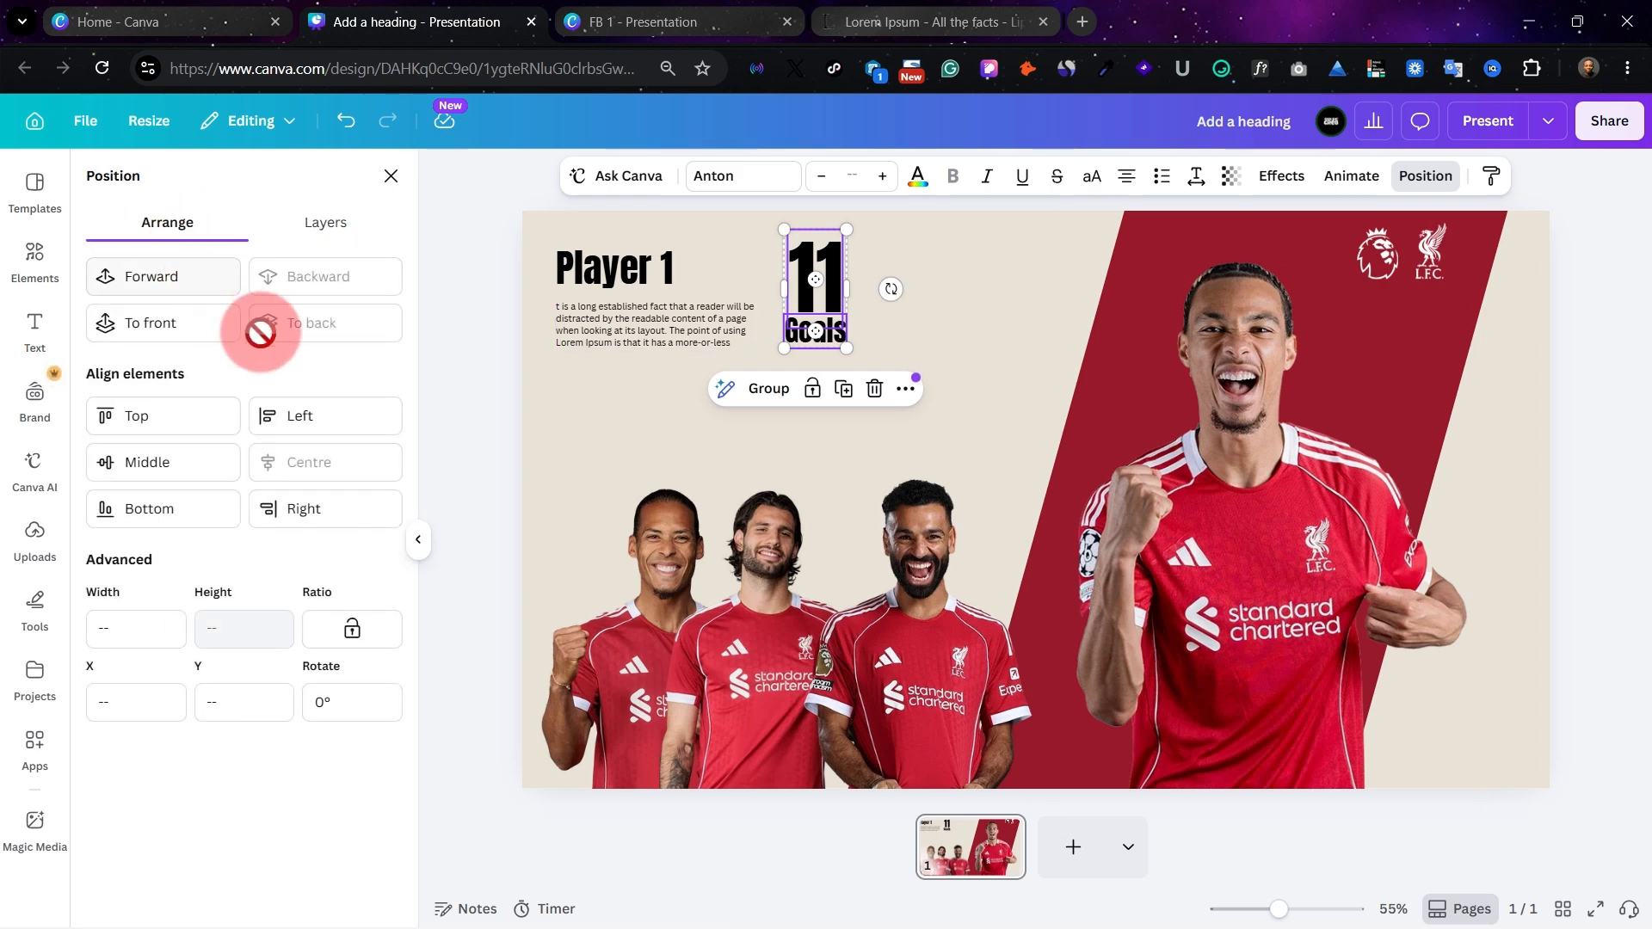
{"action": "left_click", "coordinate": [156, 513]}
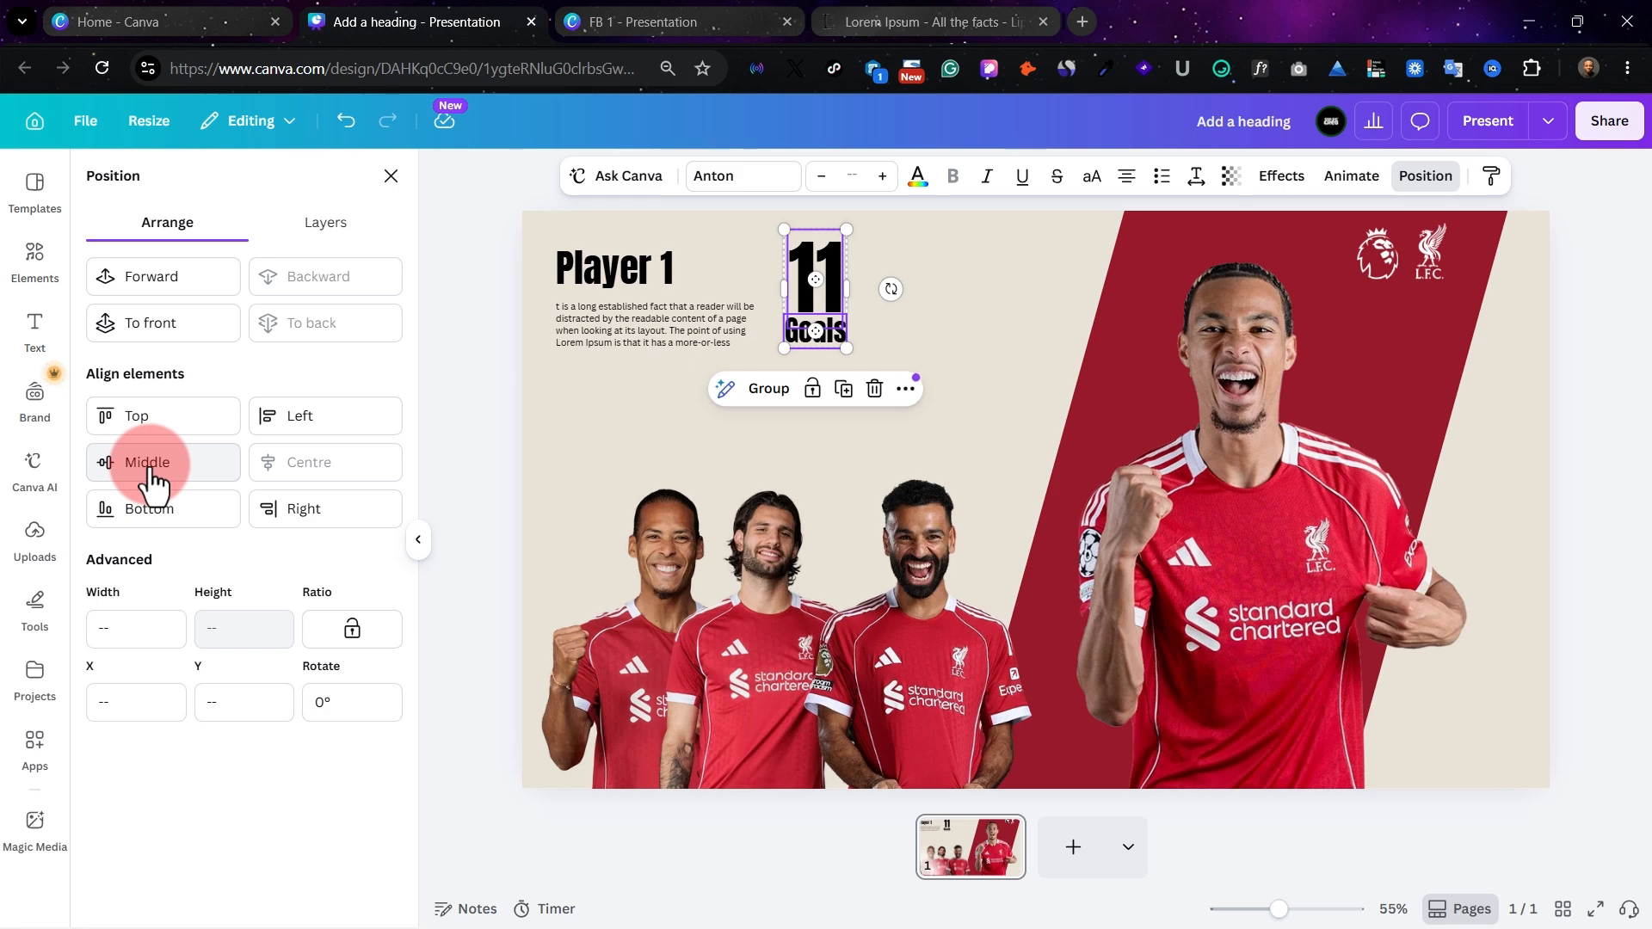
{"action": "left_click", "coordinate": [164, 466]}
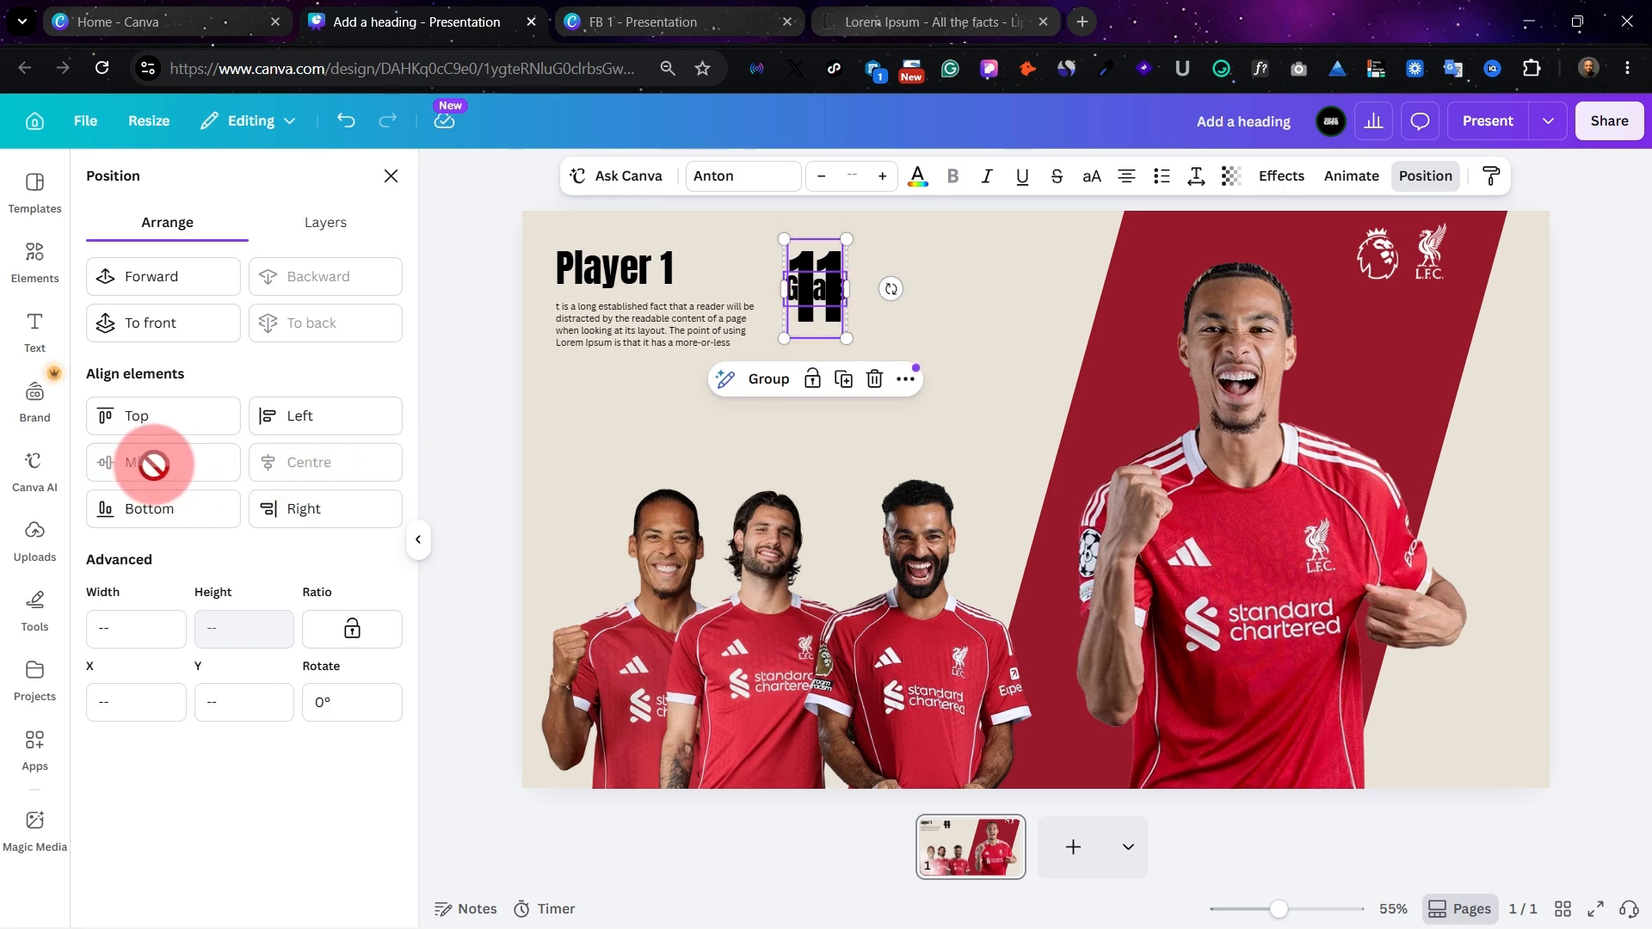
{"action": "key", "text": "ctrl+z"}
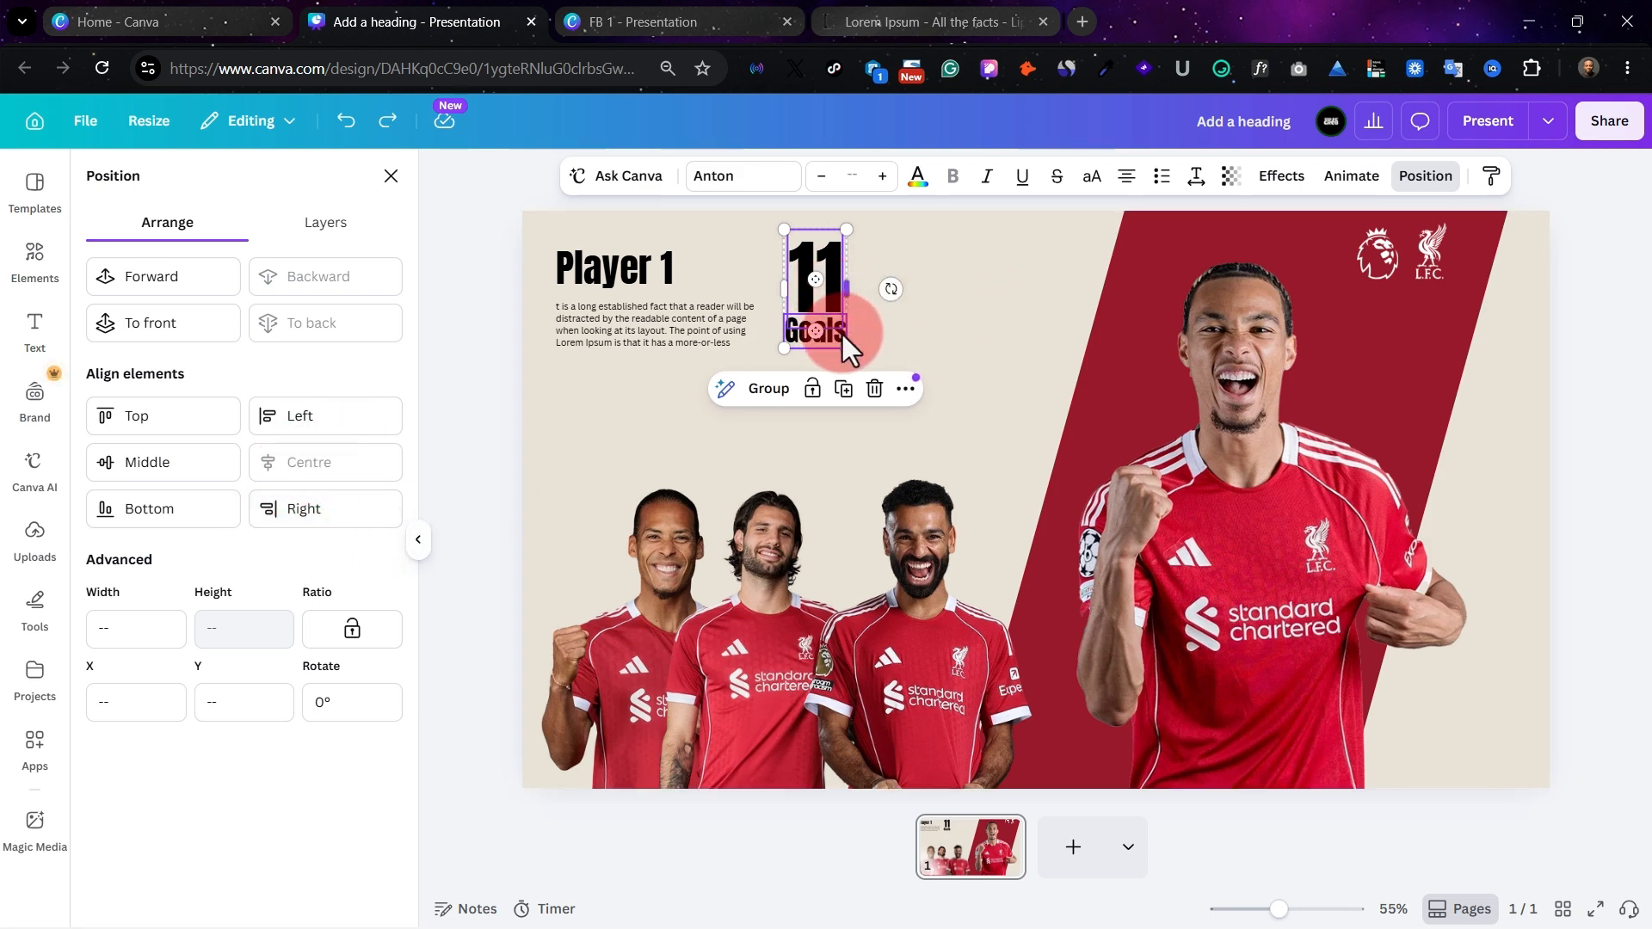
Move the "Goals" text slightly lower, centred beneath the "11" at about X 490 px and Y 212 px
{"action": "left_click", "coordinate": [809, 333]}
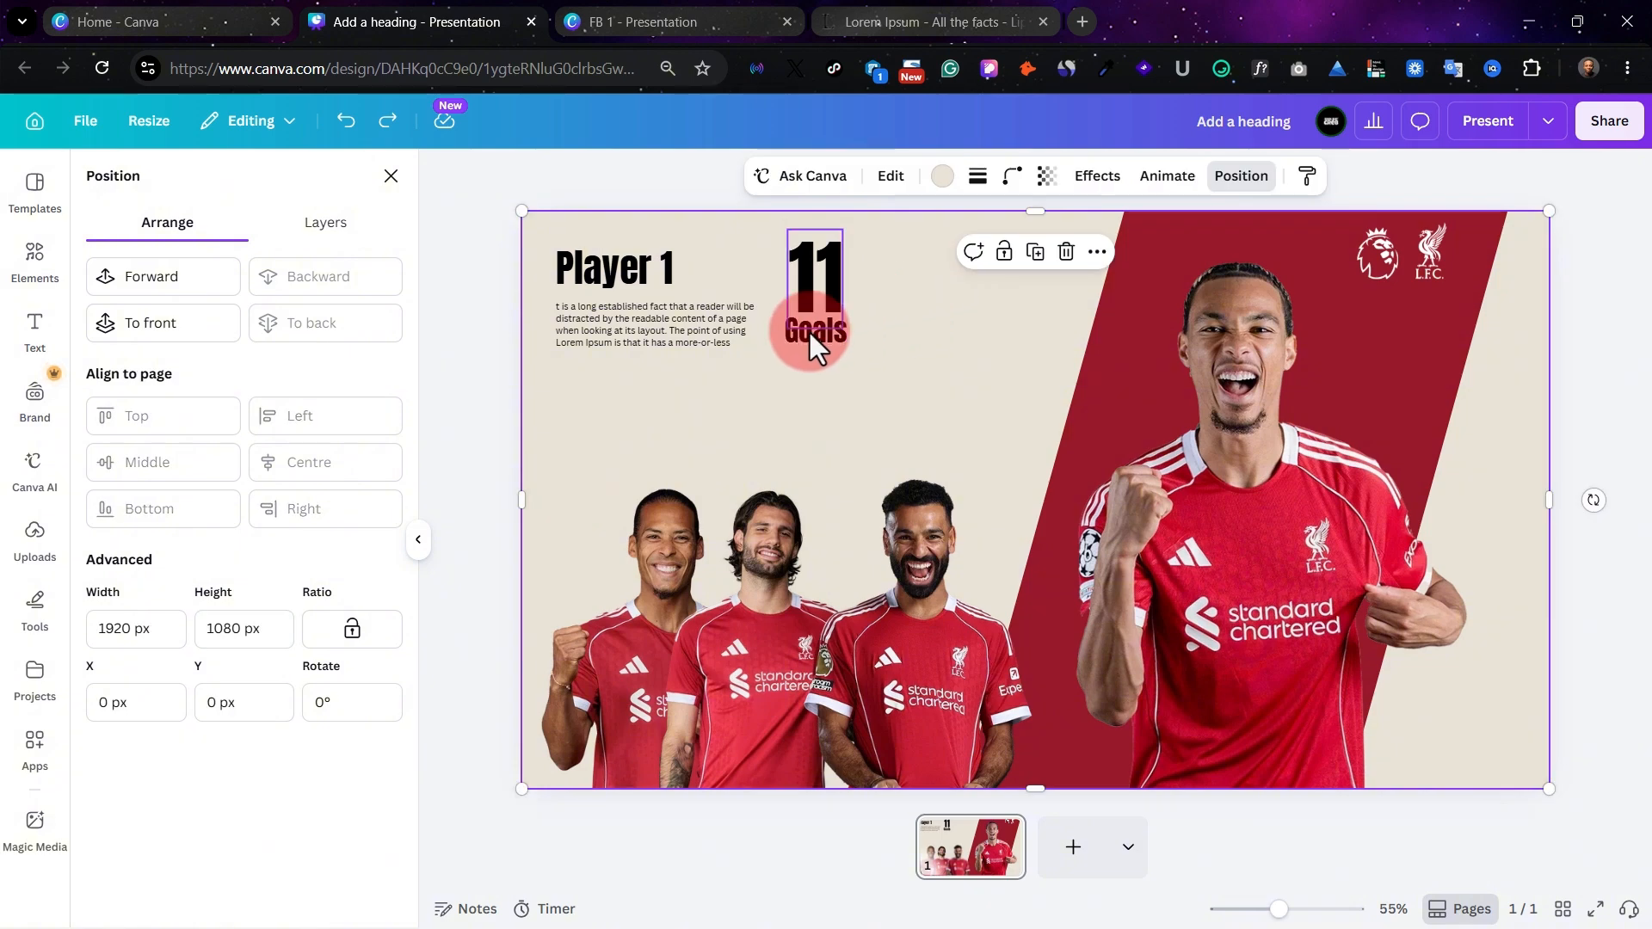
{"action": "left_click", "coordinate": [813, 333]}
{"action": "key", "text": "ctrl+plus"}
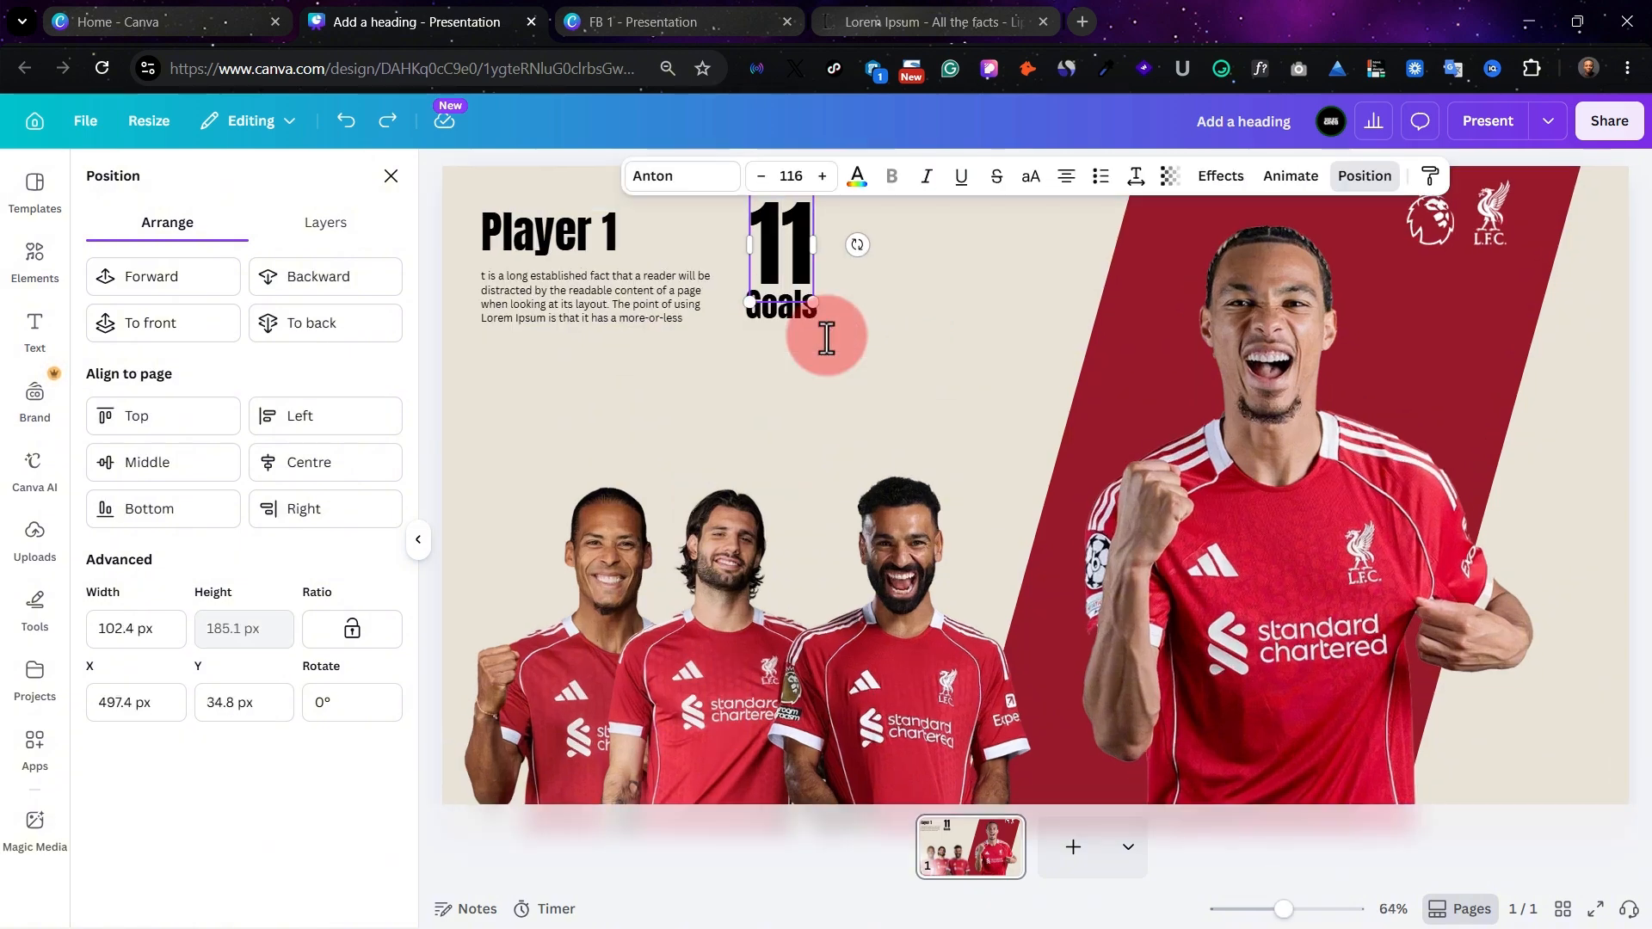
{"action": "scroll", "coordinate": [933, 286], "scroll_direction": "up", "scroll_amount": 1}
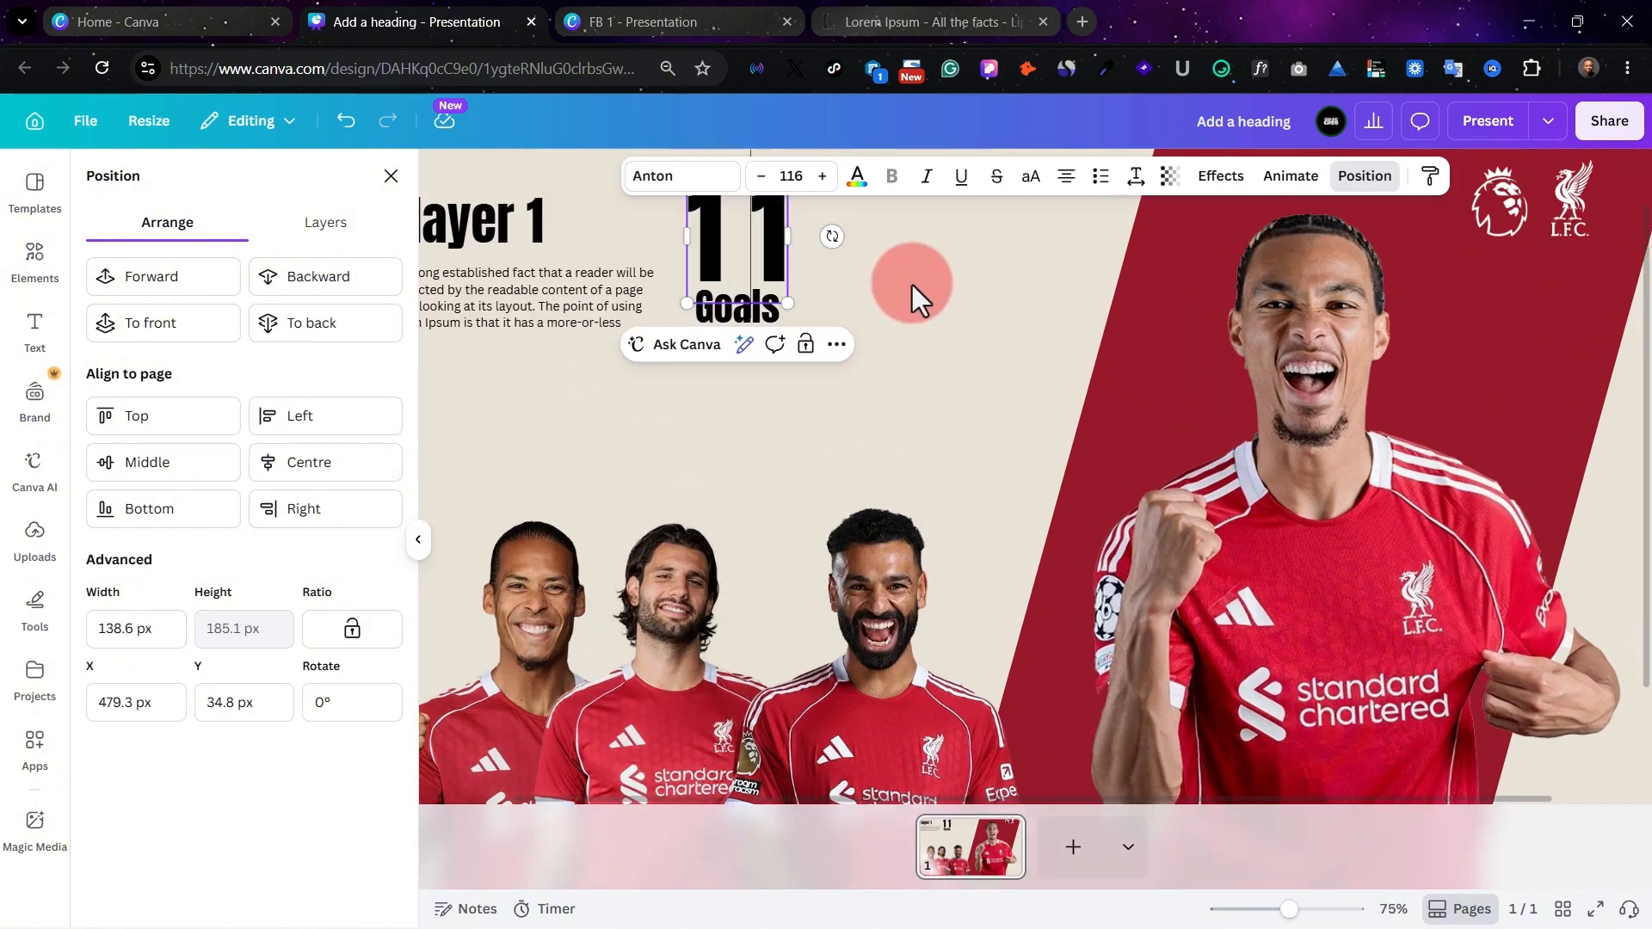
{"action": "left_click", "coordinate": [863, 306]}
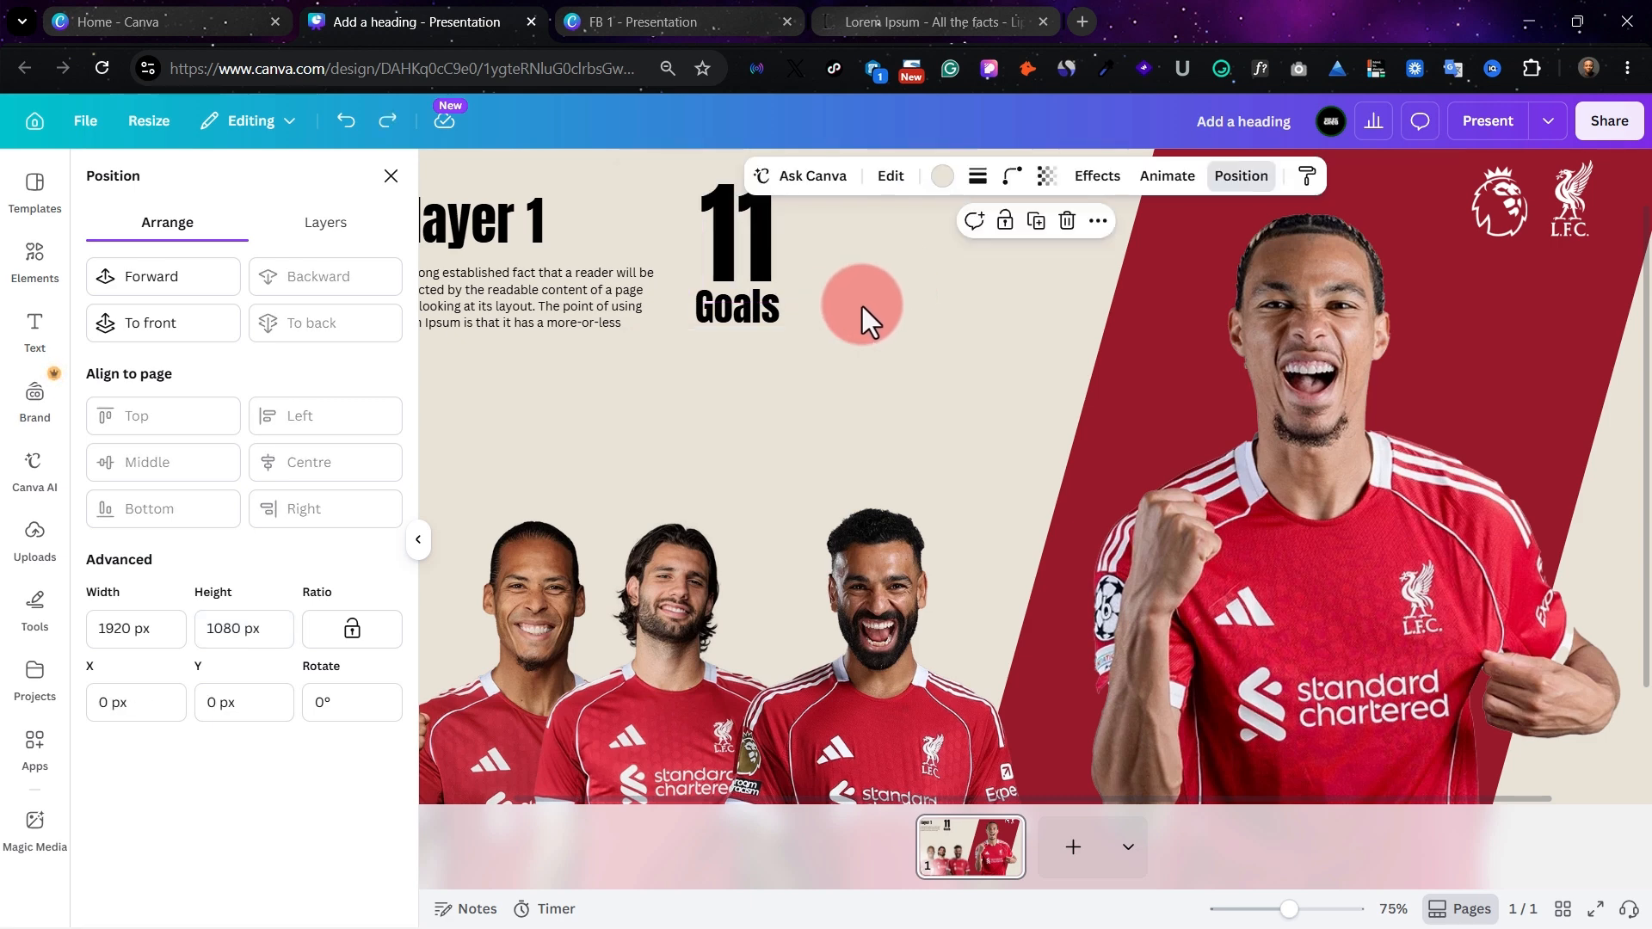
{"action": "left_click", "coordinate": [733, 308]}
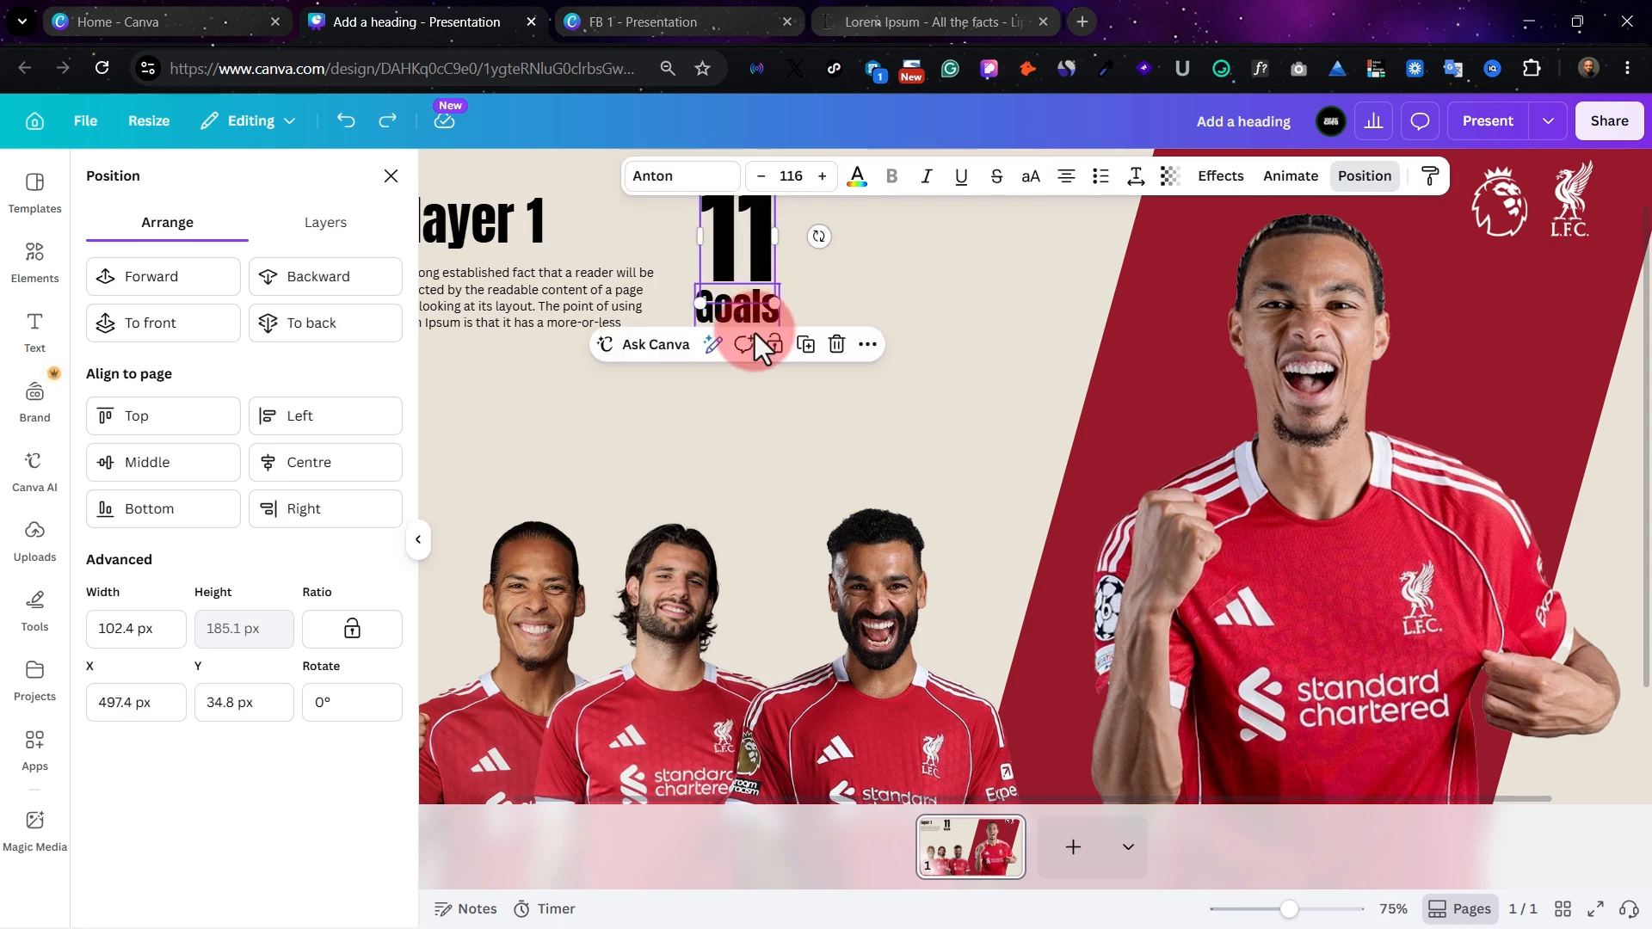
{"action": "left_click", "coordinate": [740, 313]}
{"action": "left_click_drag", "start_coordinate": [740, 313], "coordinate": [738, 320]}
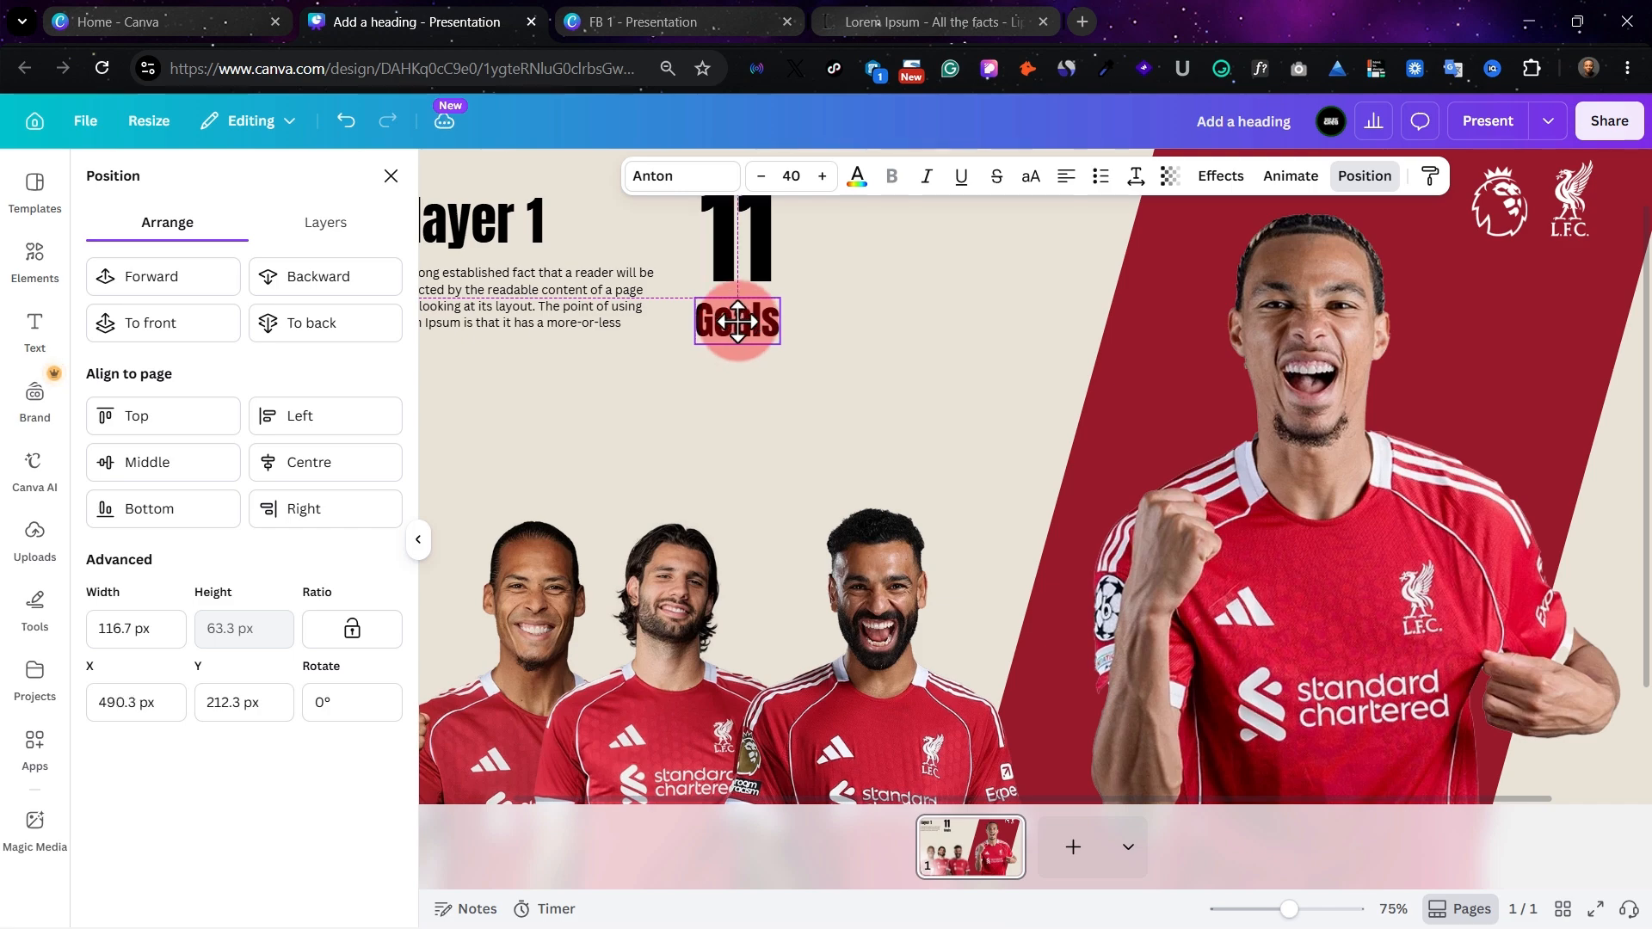
{"action": "left_click", "coordinate": [870, 333]}
{"action": "scroll", "coordinate": [871, 333], "scroll_direction": "down", "scroll_amount": 3}
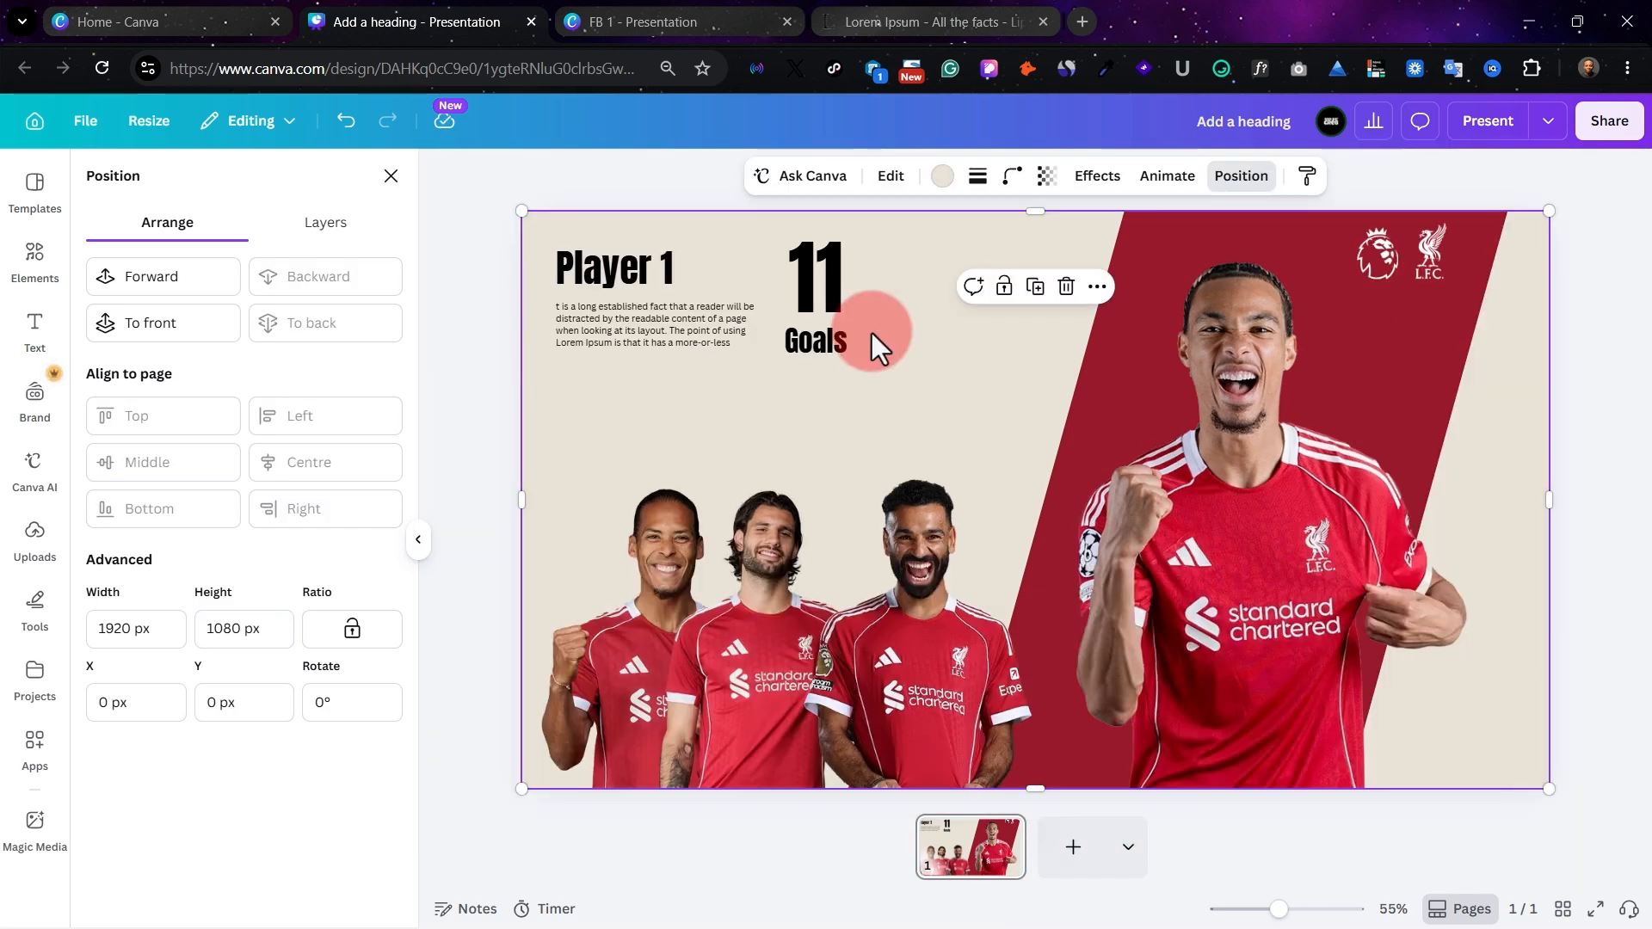
{"action": "scroll", "coordinate": [870, 333], "scroll_direction": "down", "scroll_amount": 1}
{"action": "scroll", "coordinate": [870, 333], "scroll_direction": "up", "scroll_amount": 1}
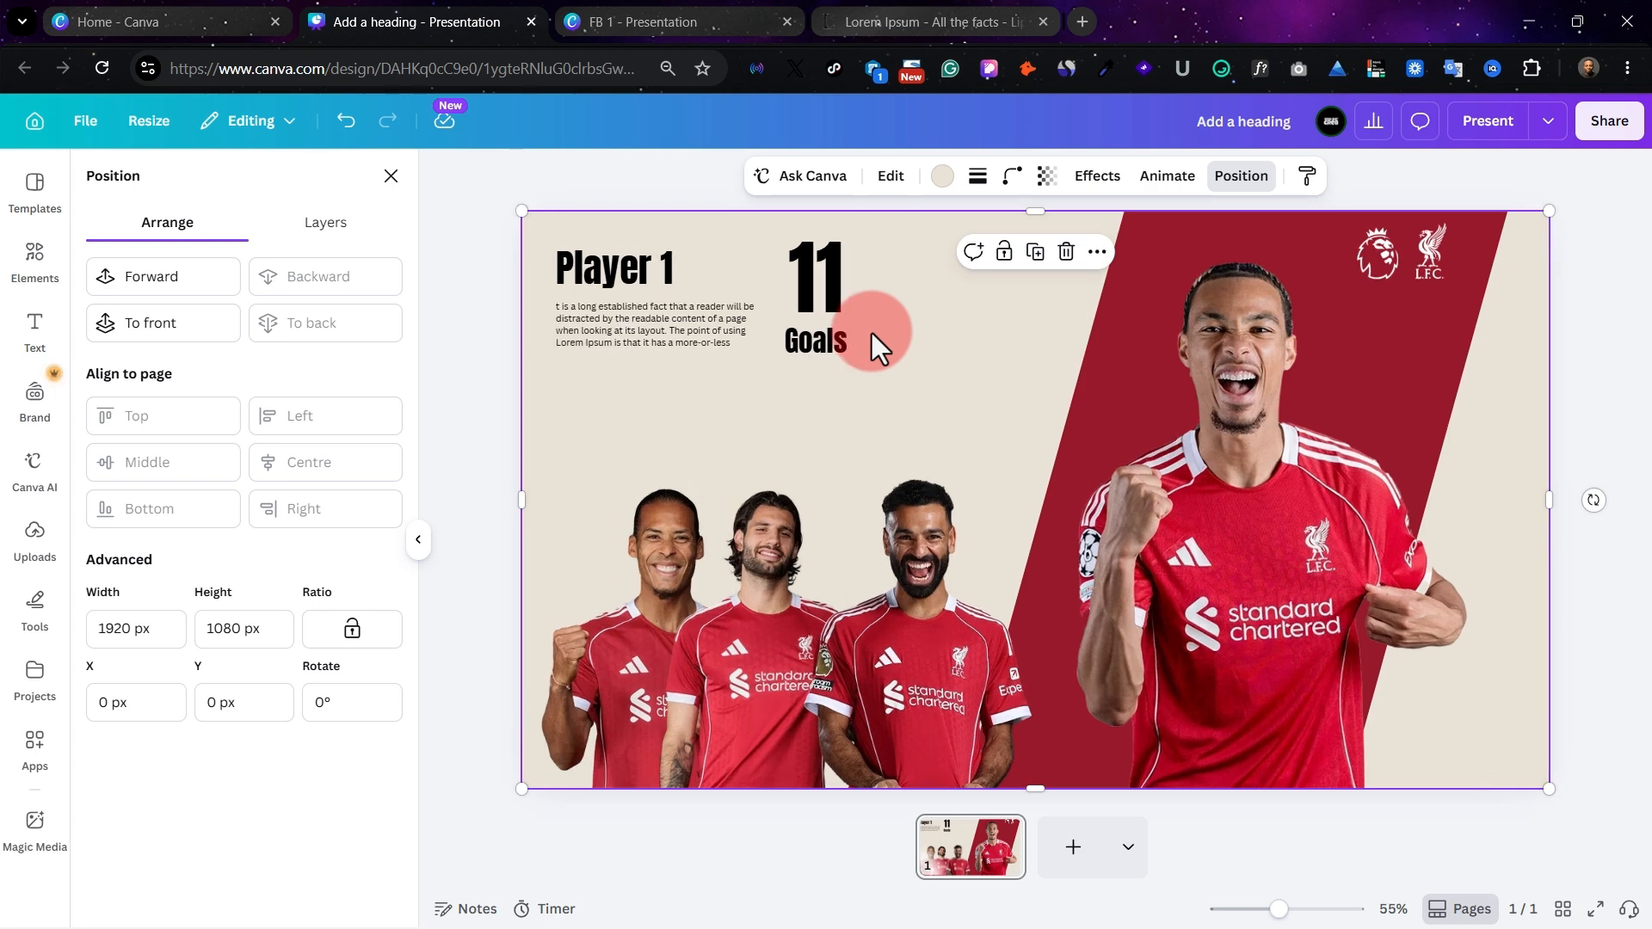
Nudge the "Goals" text up and slightly right beneath the "11", to X 495.3 px and Y 201.3 px
{"action": "left_click", "coordinate": [659, 328]}
{"action": "left_click", "coordinate": [921, 350]}
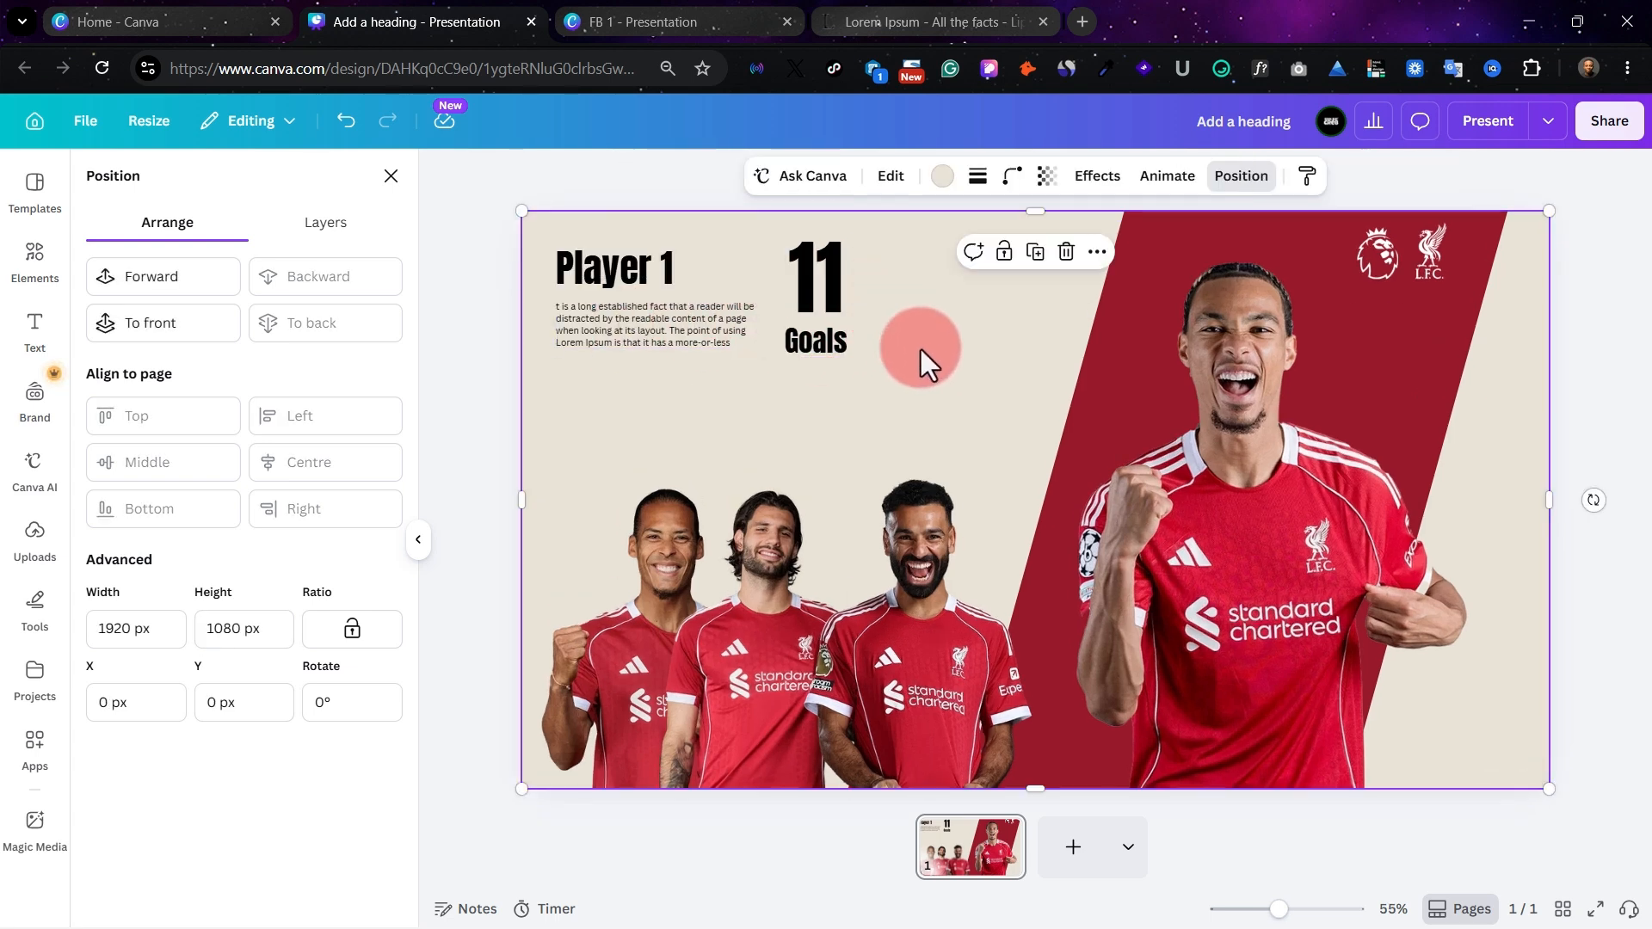
{"action": "left_click", "coordinate": [822, 344]}
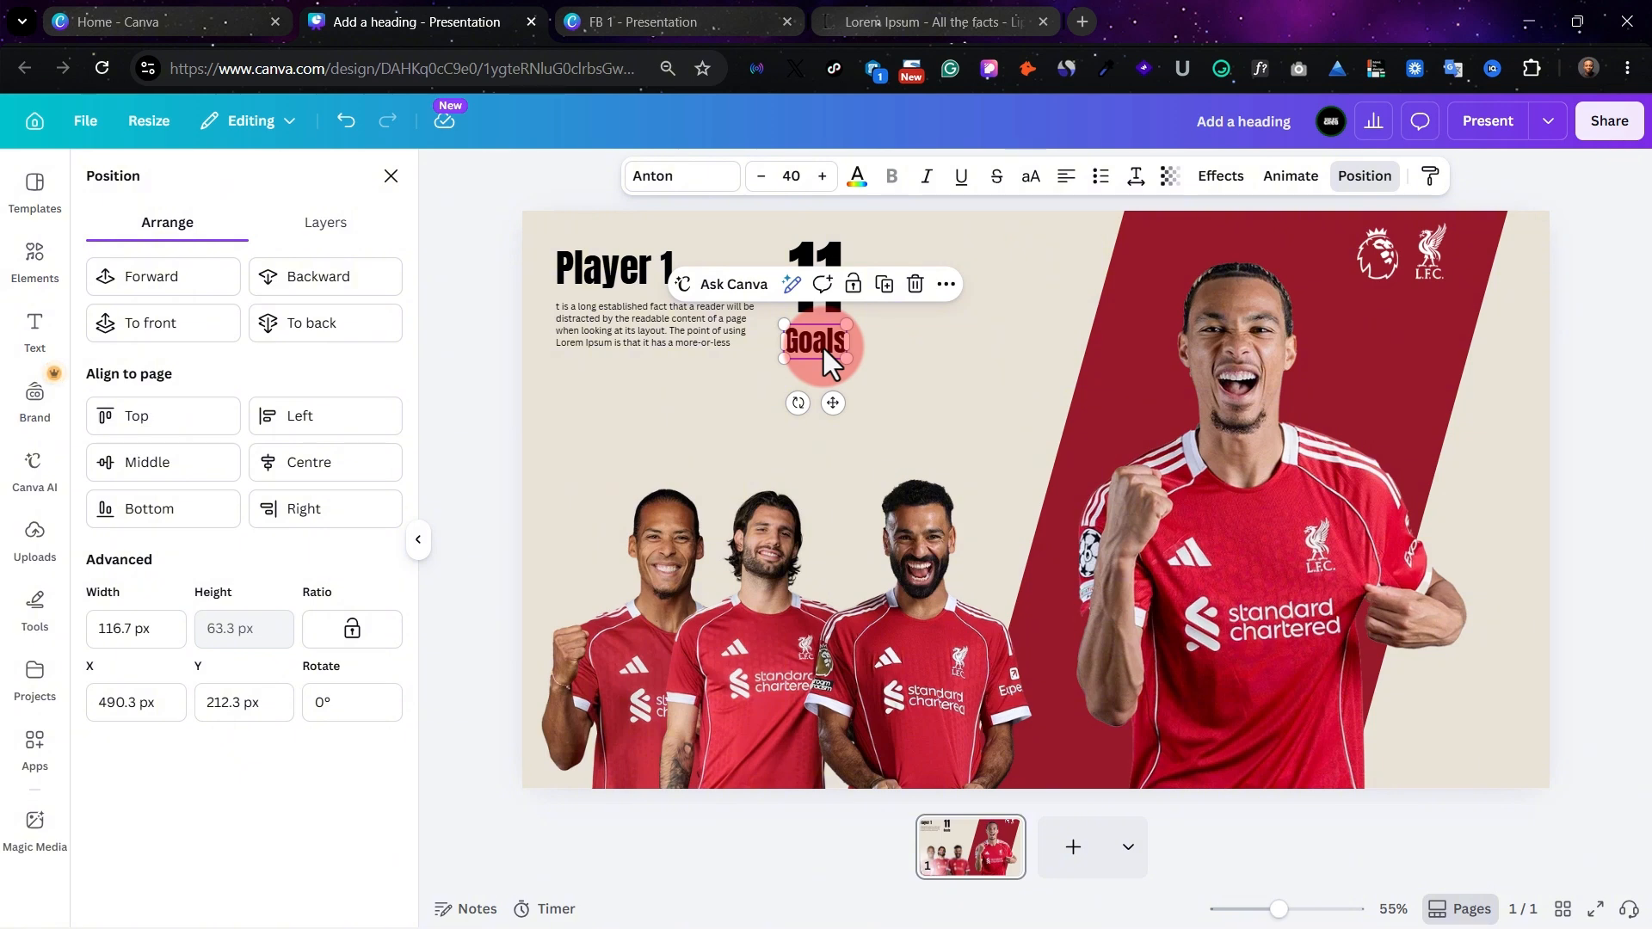
{"action": "key", "text": "Up"}
{"action": "key", "text": "Up"}
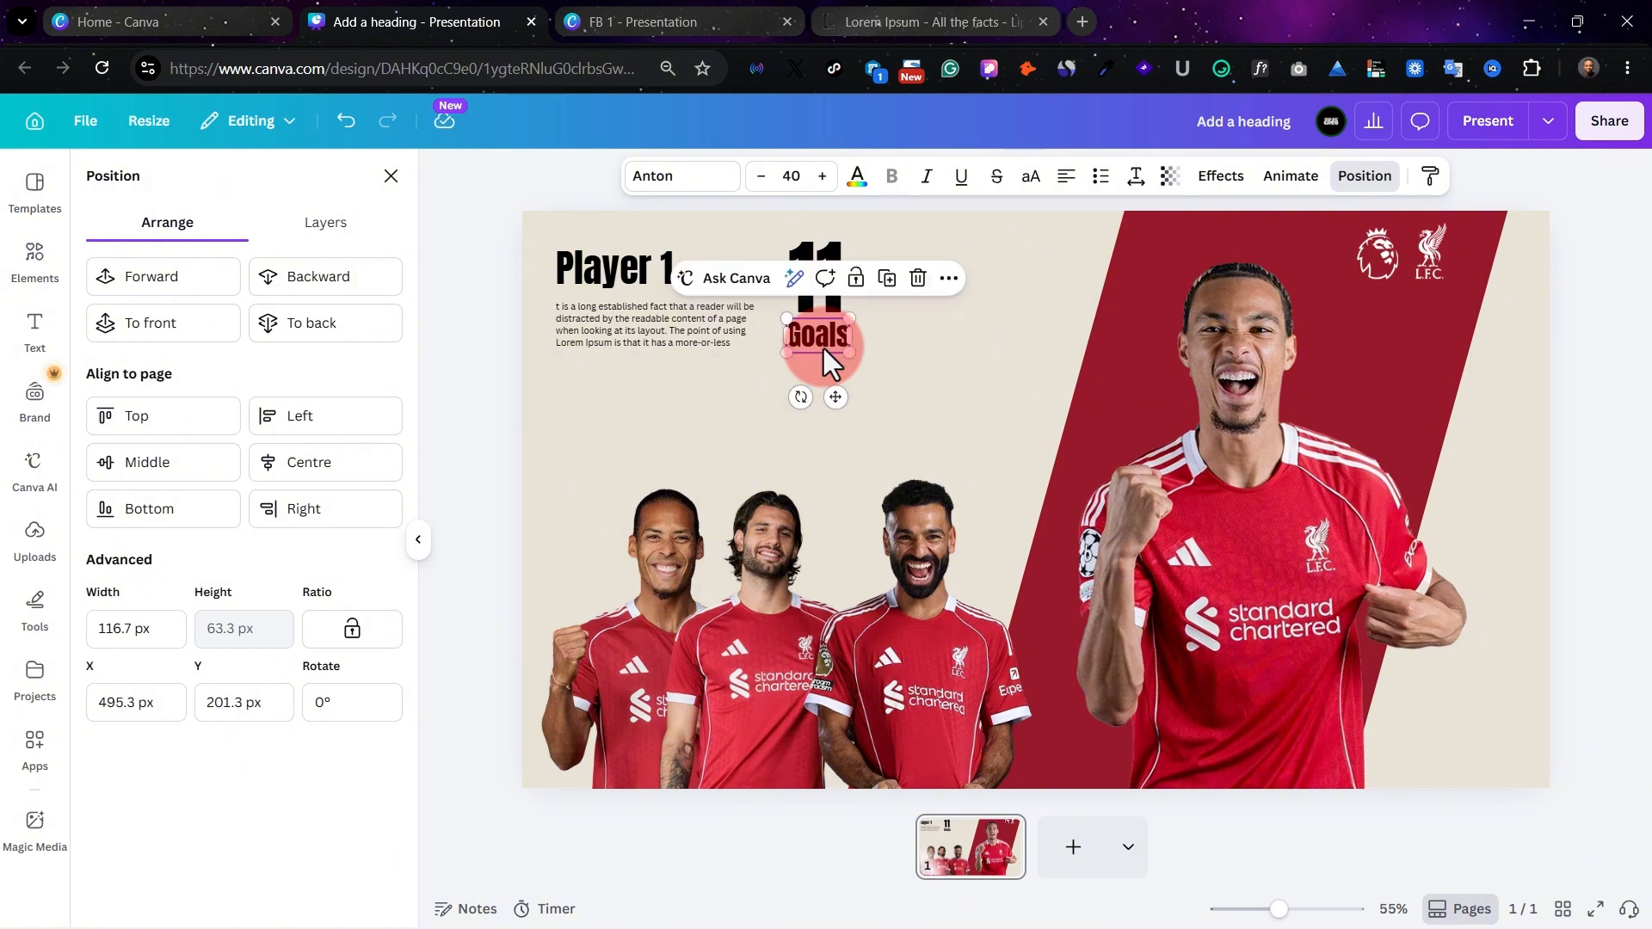
{"action": "left_click", "coordinate": [391, 176]}
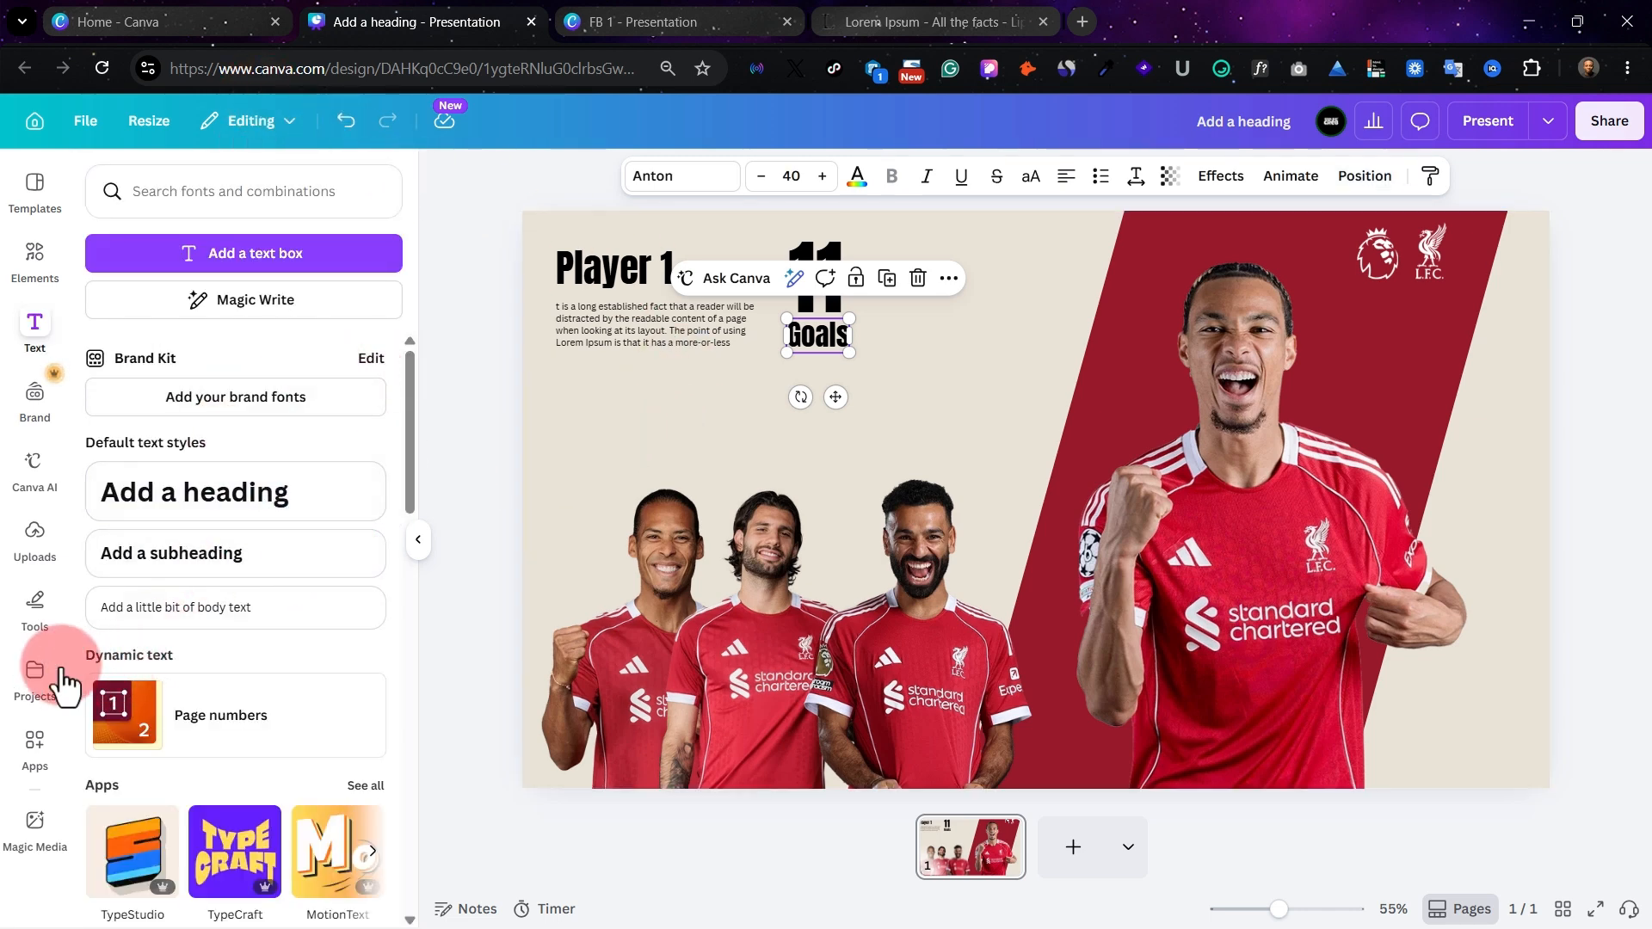
Place the "salah." poster image from the uploads onto the slide, below the text
{"action": "left_click", "coordinate": [34, 540]}
{"action": "scroll", "coordinate": [284, 723], "scroll_direction": "down", "scroll_amount": 2}
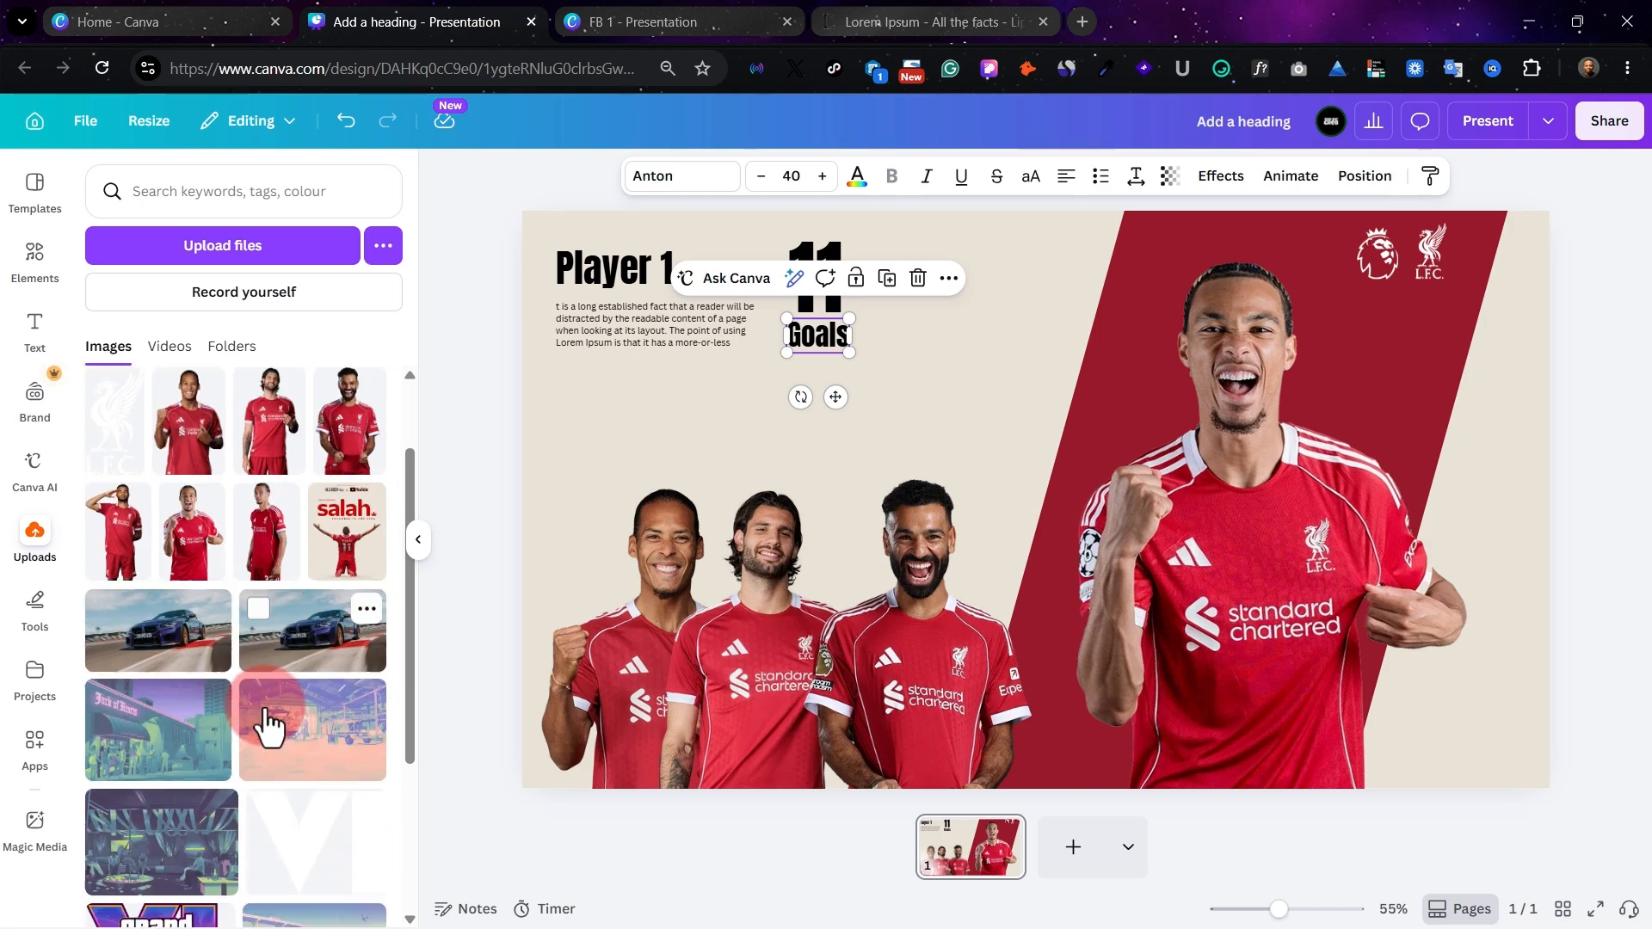
{"action": "mouse_move", "coordinate": [343, 542]}
{"action": "left_mouse_down"}
{"action": "mouse_move", "coordinate": [760, 523]}
{"action": "mouse_move", "coordinate": [943, 411]}
{"action": "mouse_move", "coordinate": [946, 488]}
{"action": "mouse_move", "coordinate": [1070, 493]}
{"action": "mouse_move", "coordinate": [947, 524]}
{"action": "mouse_move", "coordinate": [704, 421]}
{"action": "left_mouse_up"}
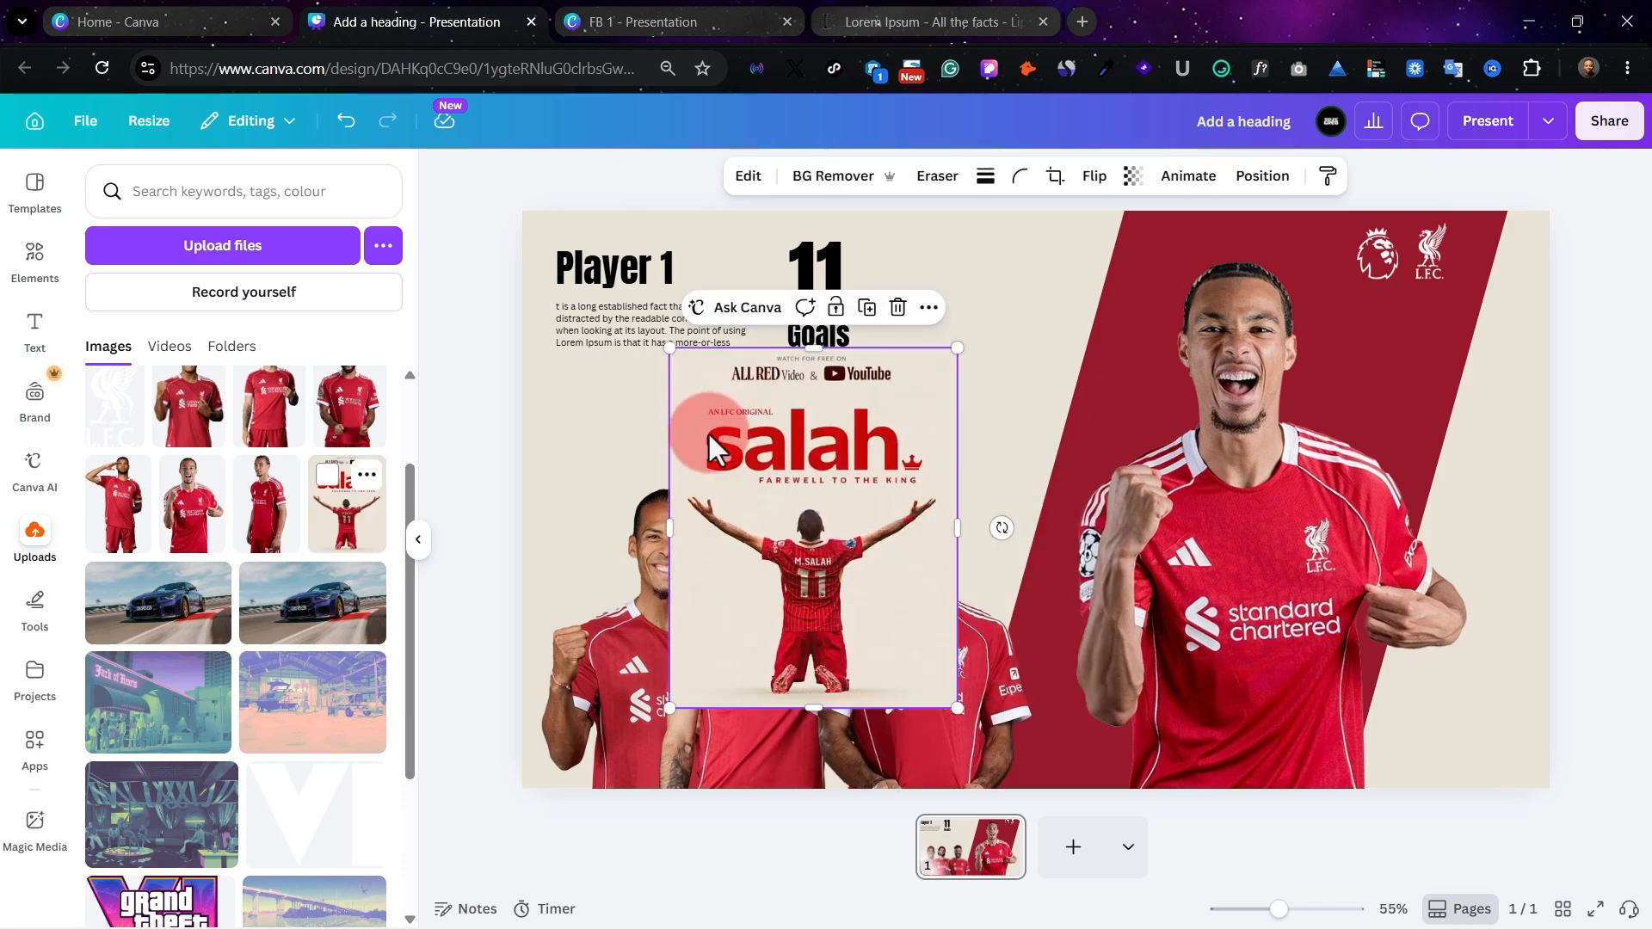
Examine the photo colours offered for the "salah." poster, including dark red #66271d, and delete the poster from the slide
{"action": "left_click", "coordinate": [910, 185]}
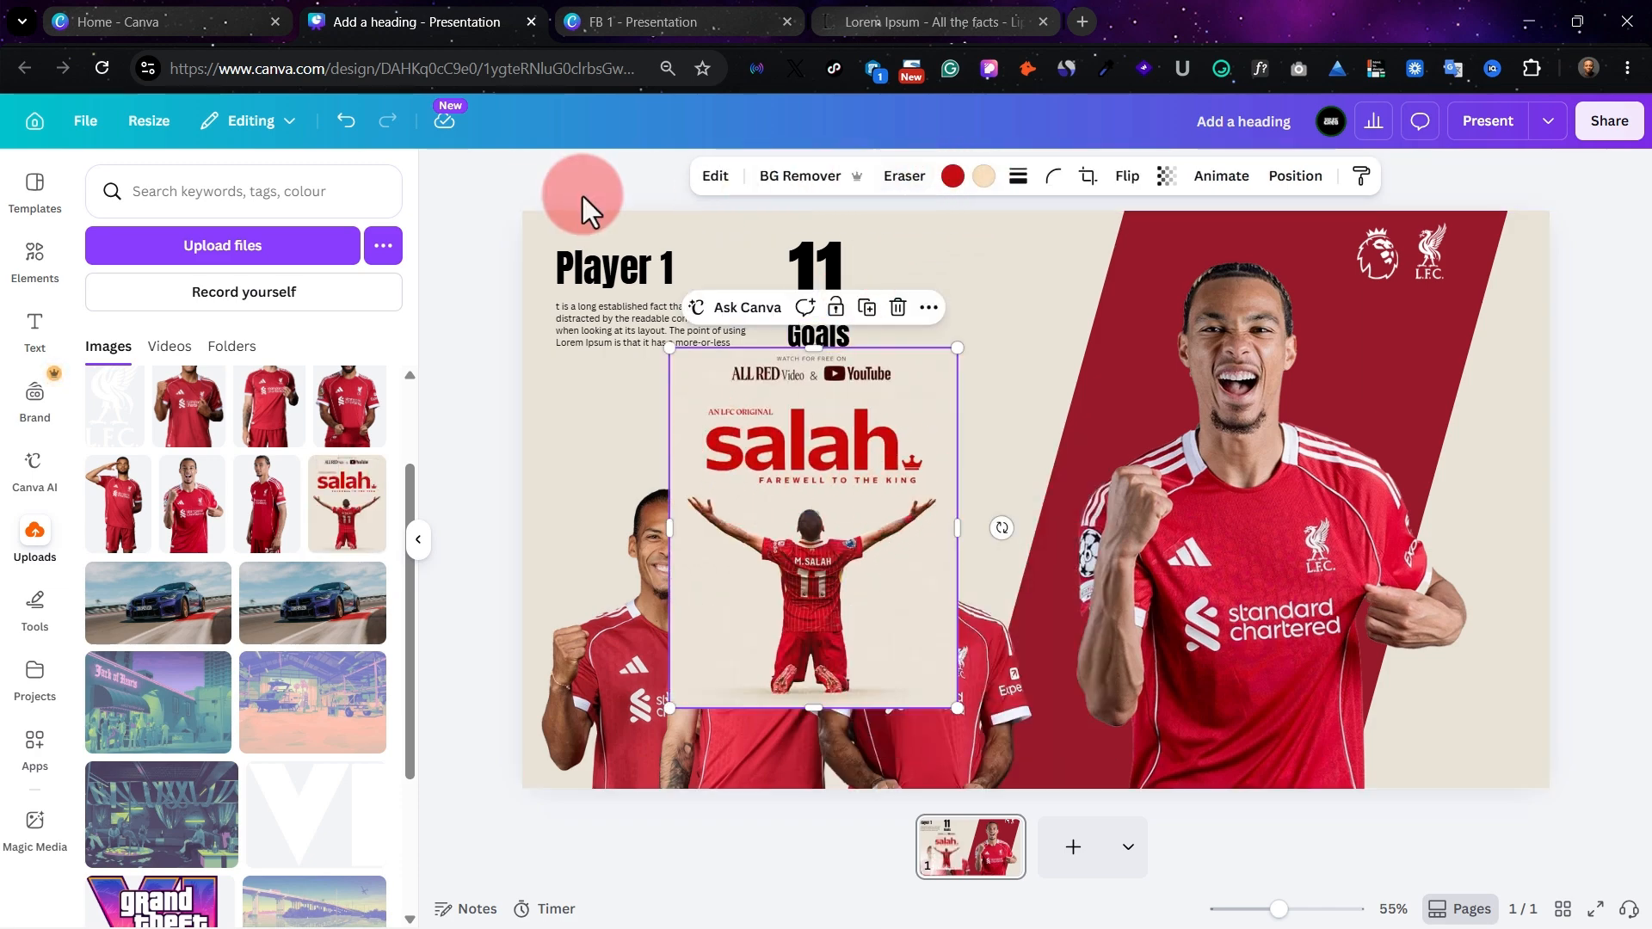
{"action": "left_click", "coordinate": [952, 178]}
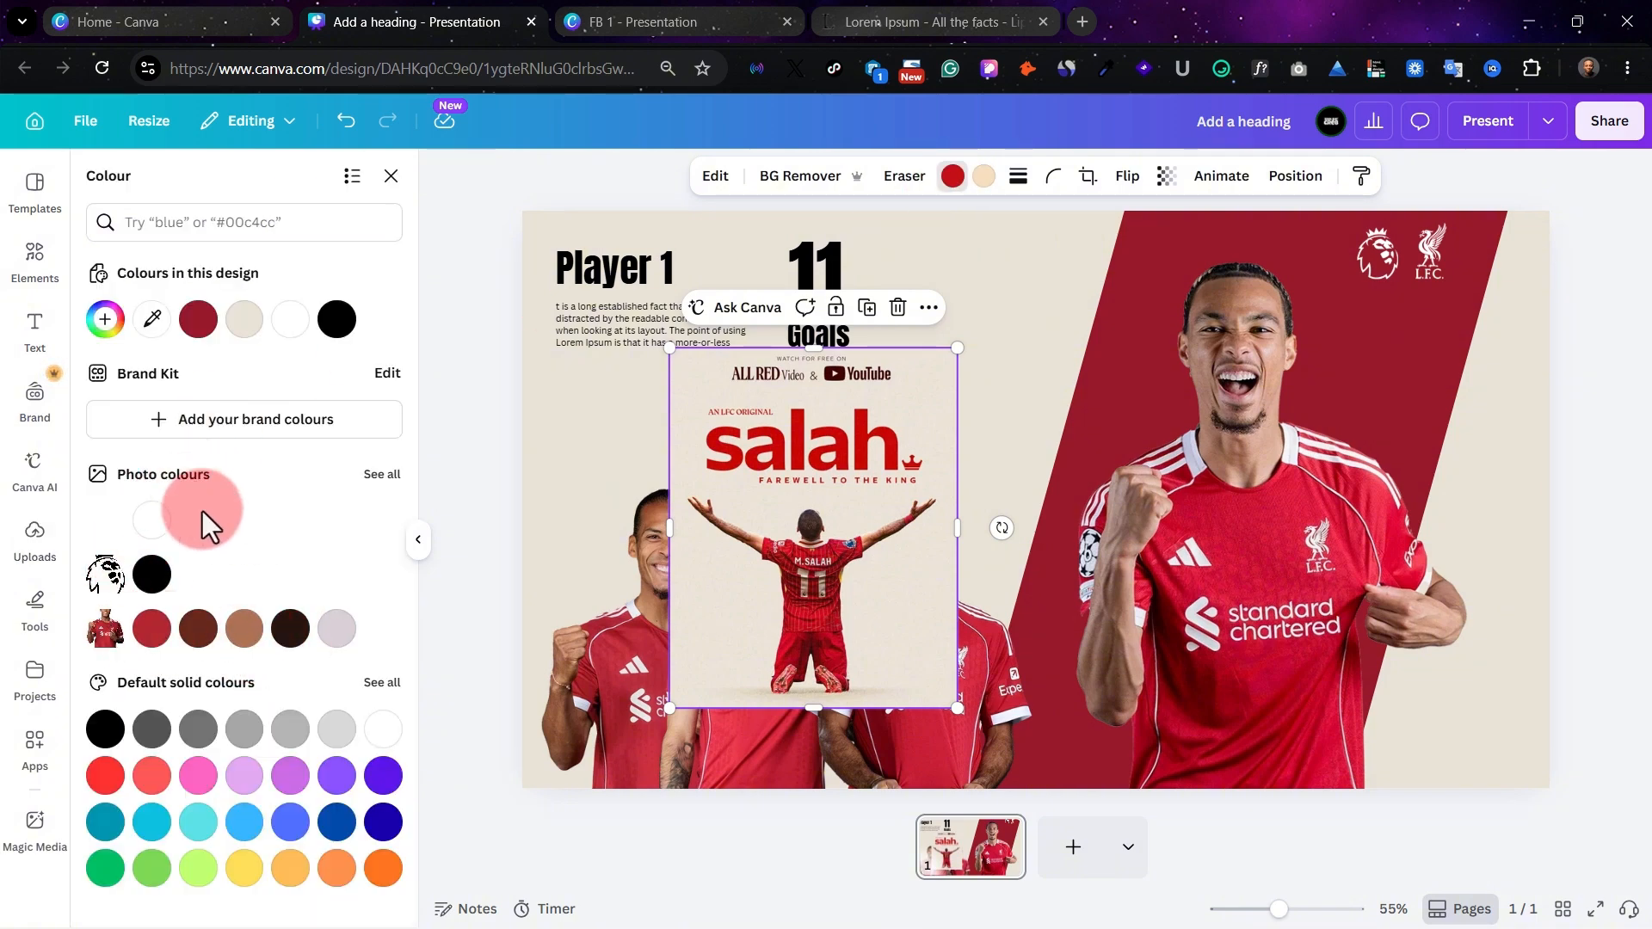
{"action": "left_click", "coordinate": [290, 628]}
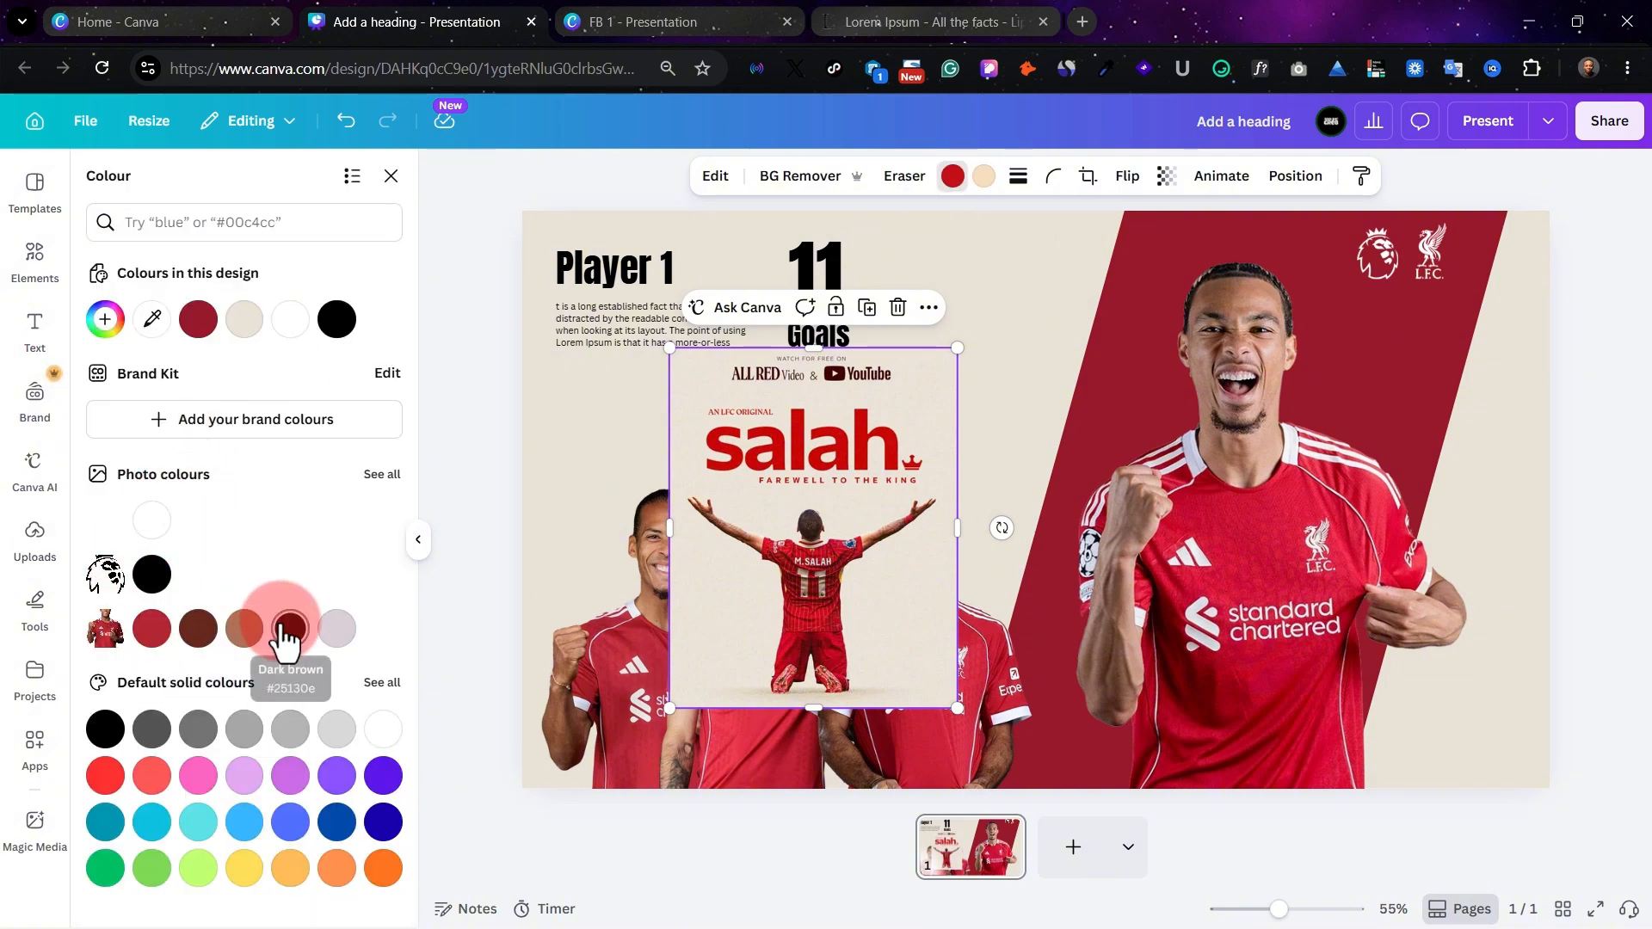
{"action": "left_click", "coordinate": [195, 628]}
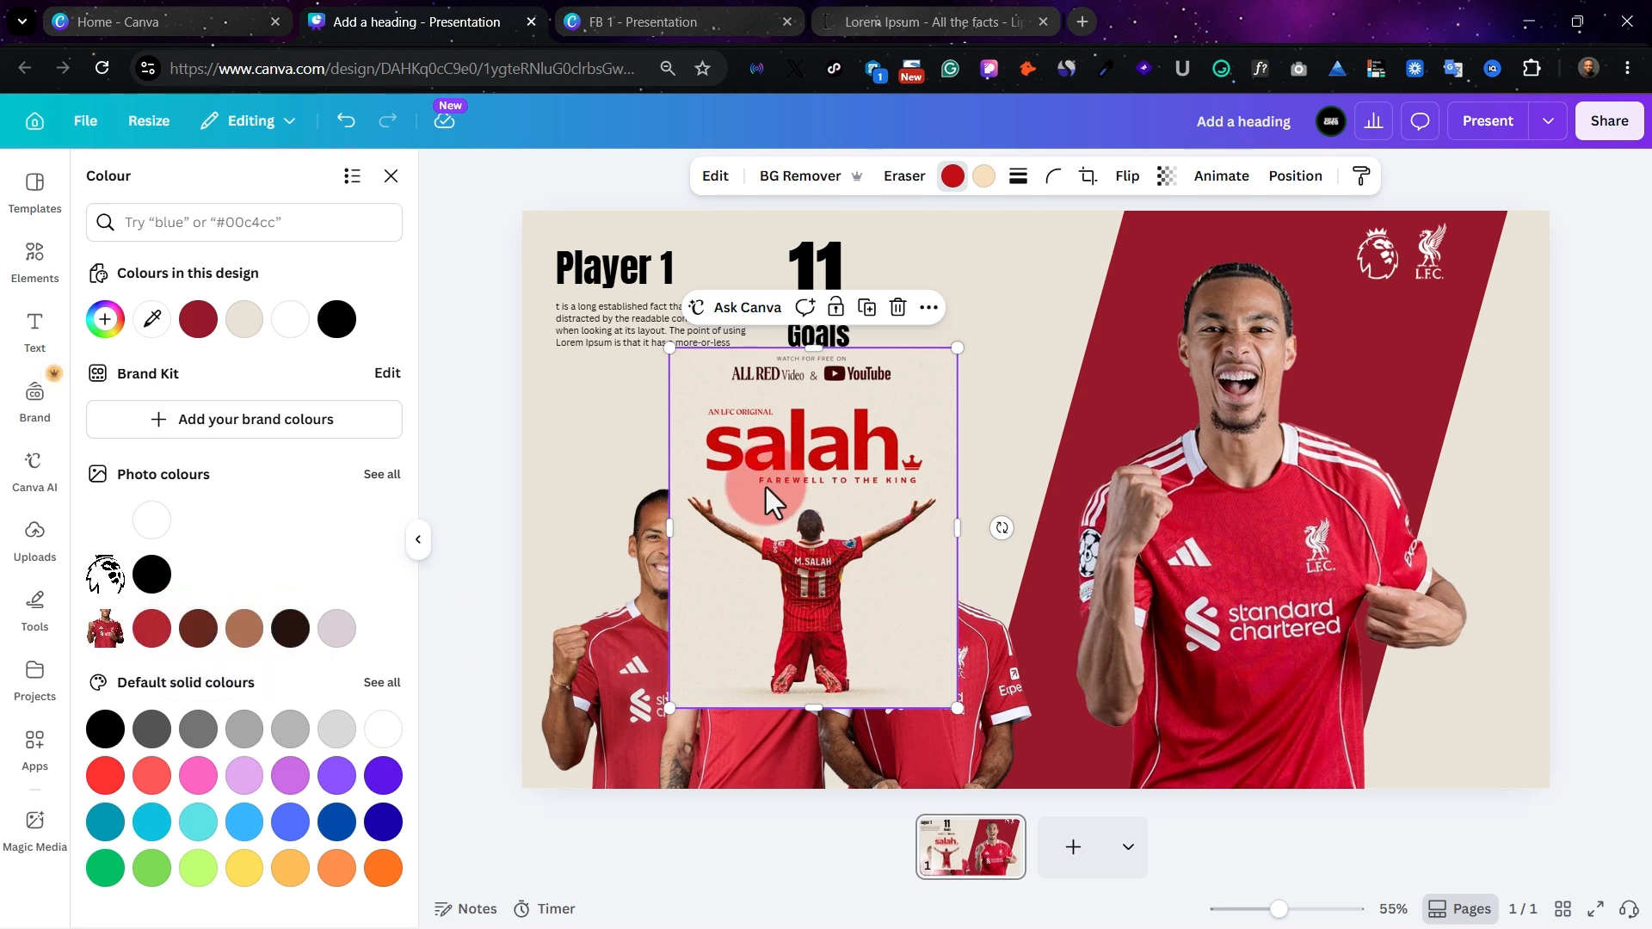
{"action": "left_click", "coordinate": [869, 423]}
{"action": "left_click", "coordinate": [898, 320]}
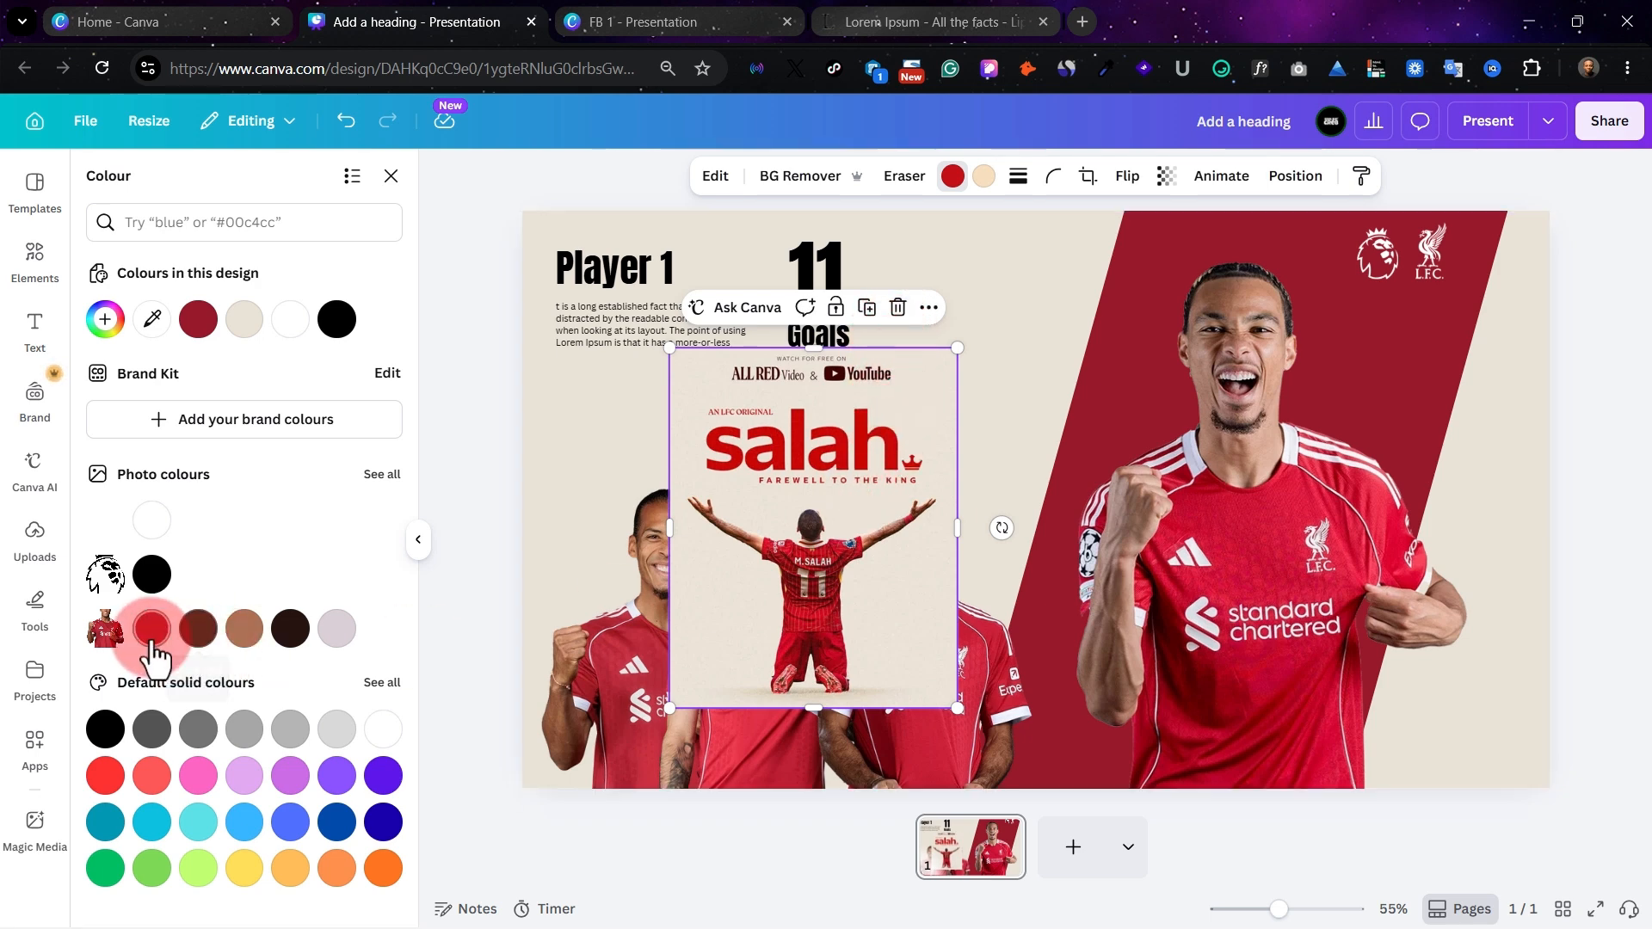
{"action": "left_click", "coordinate": [206, 638]}
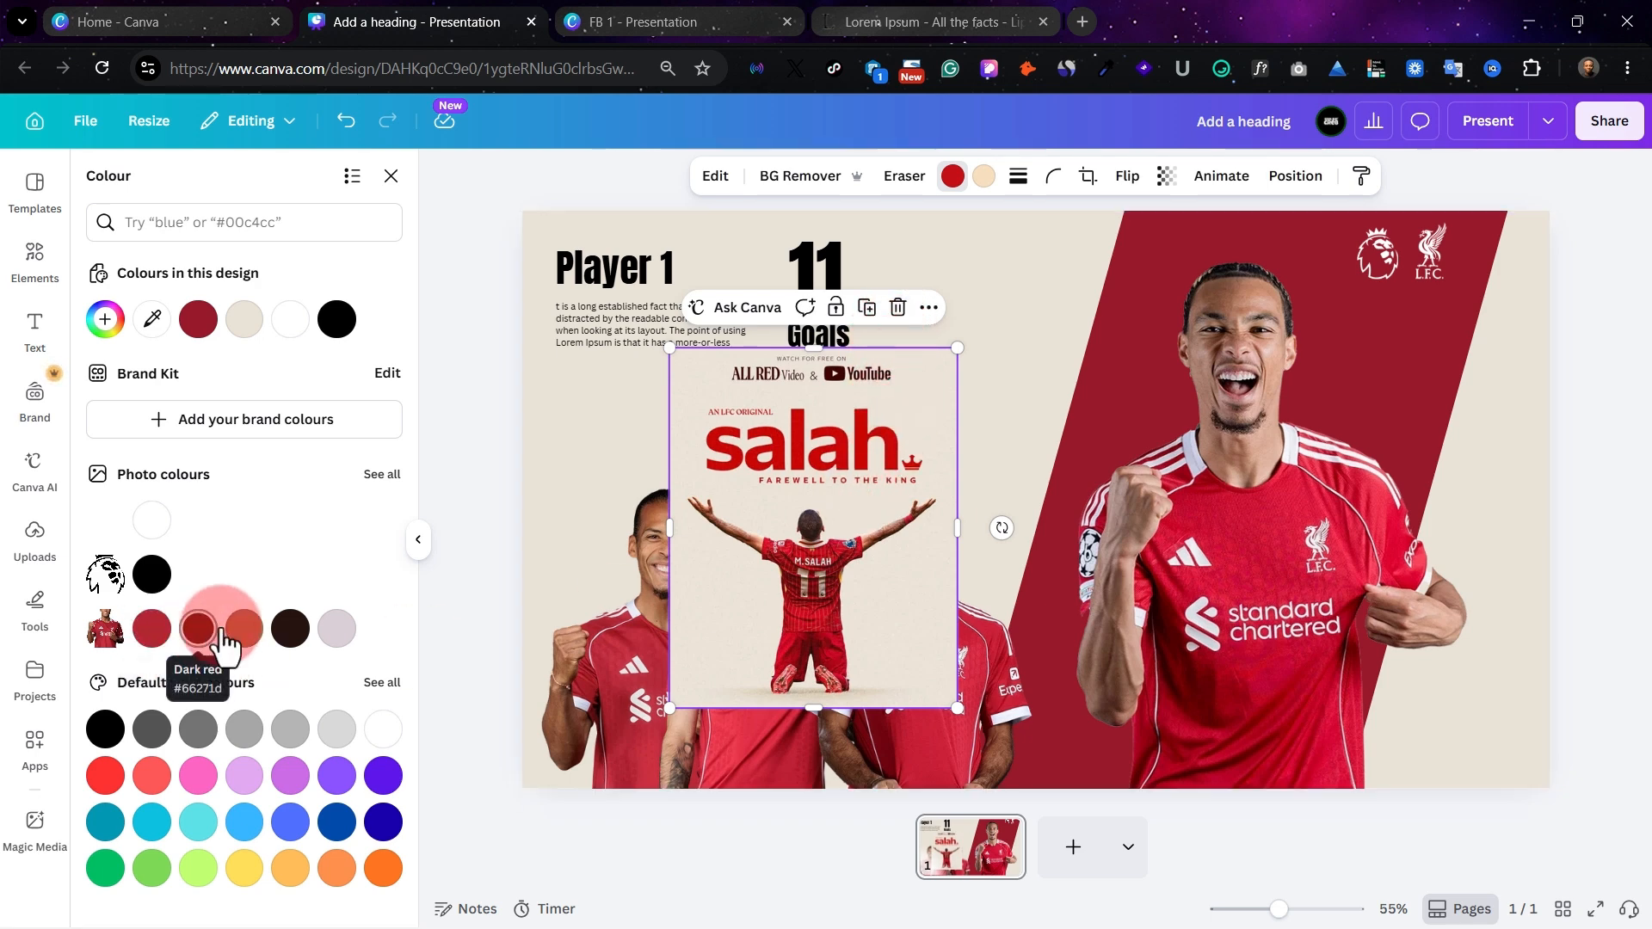
{"action": "left_click", "coordinate": [880, 386]}
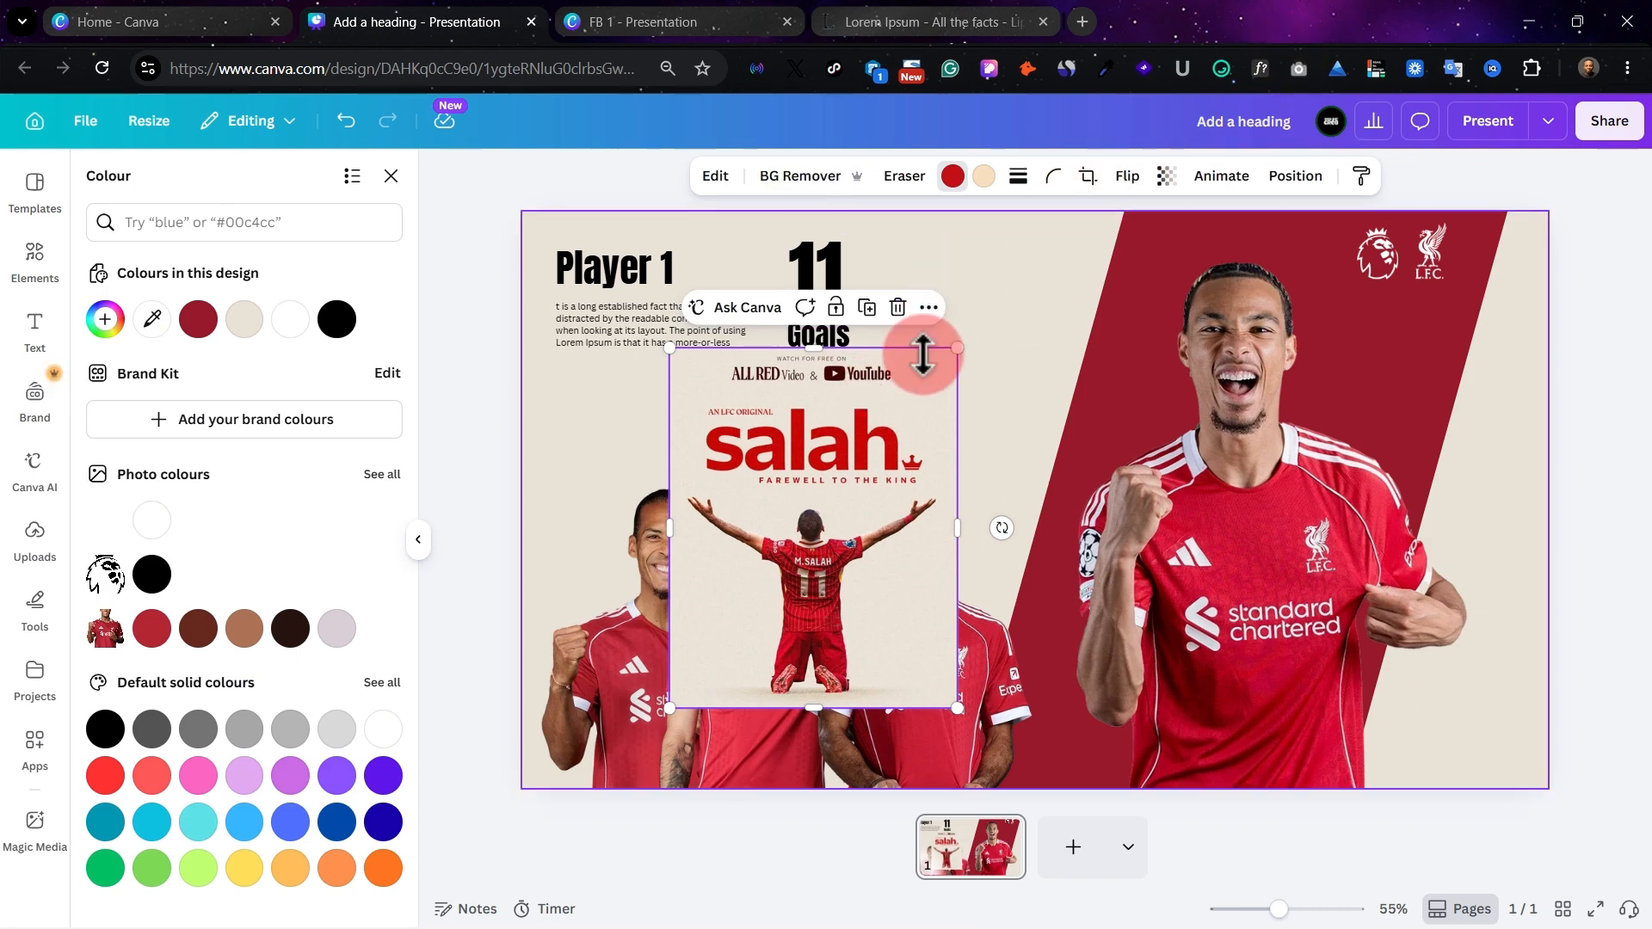
{"action": "left_click", "coordinate": [897, 310]}
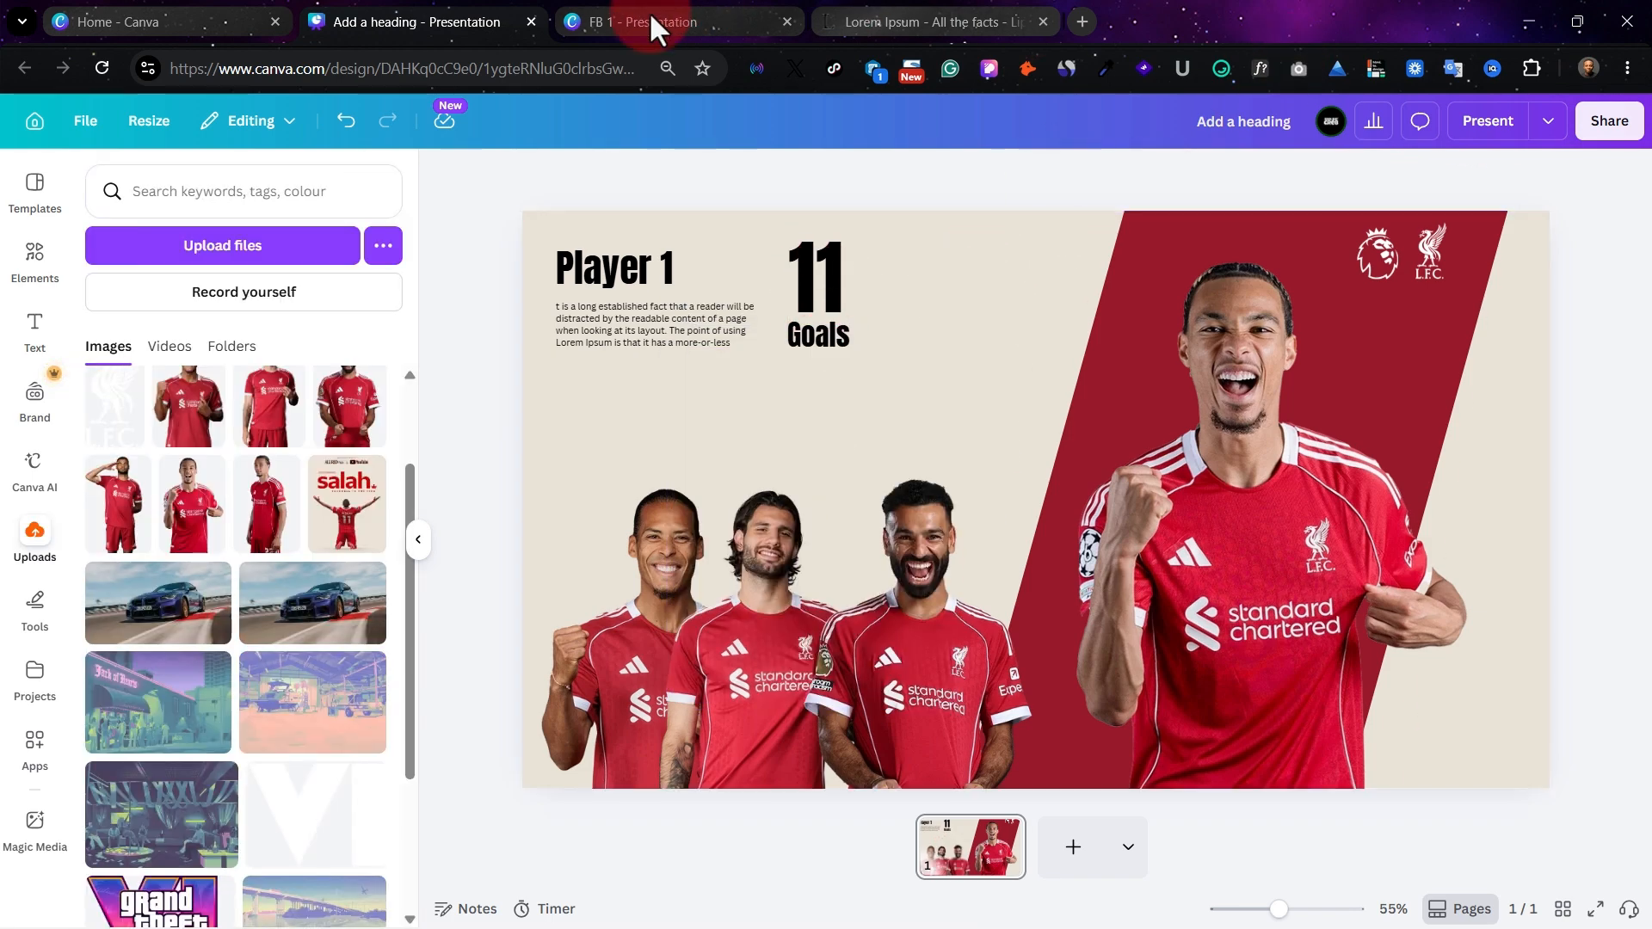
Switch to the FB 1 design and copy the "GOALS" text's colour code #4D201A
{"action": "left_click", "coordinate": [649, 22]}
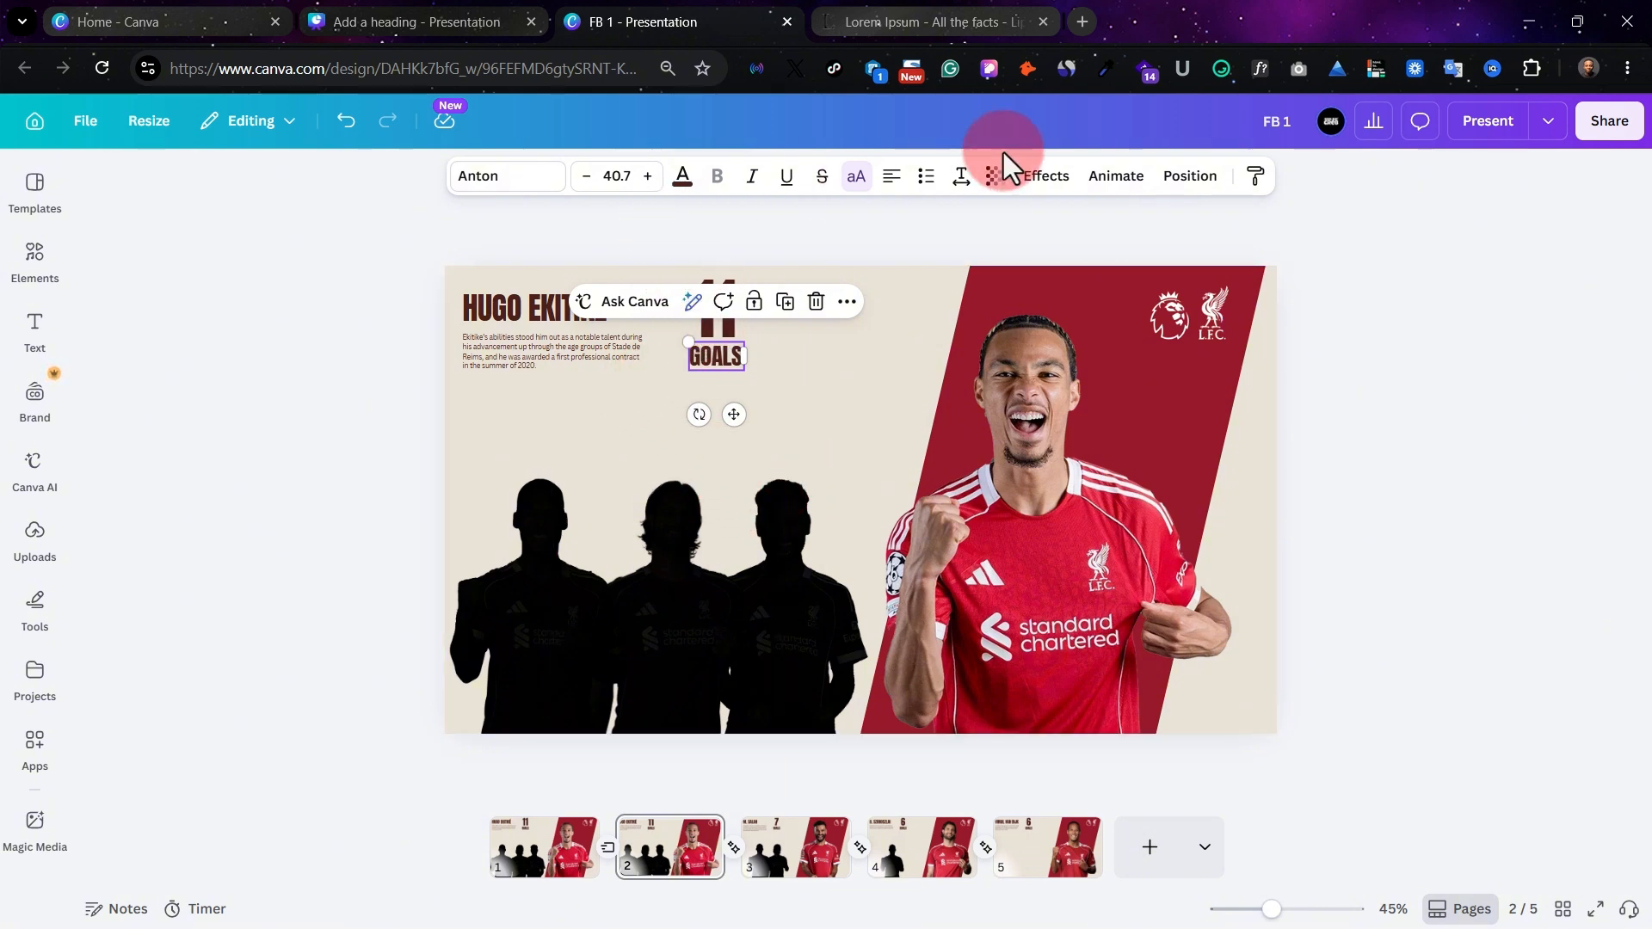
{"action": "double_click", "coordinate": [729, 363]}
{"action": "left_click", "coordinate": [682, 176]}
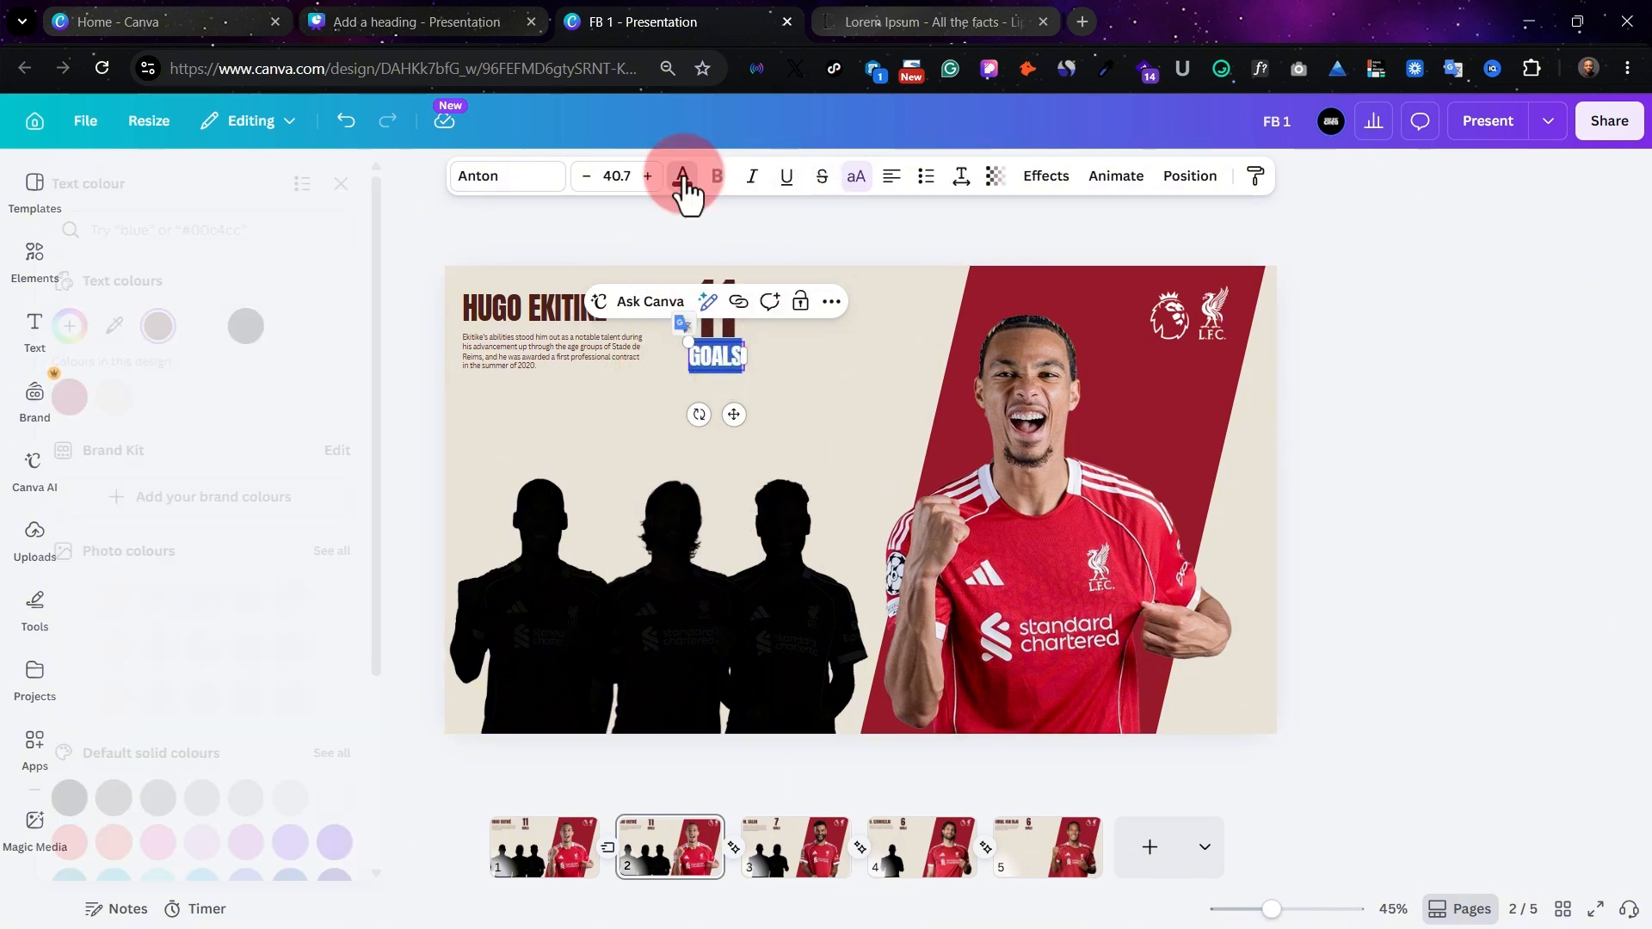
{"action": "left_click", "coordinate": [191, 325]}
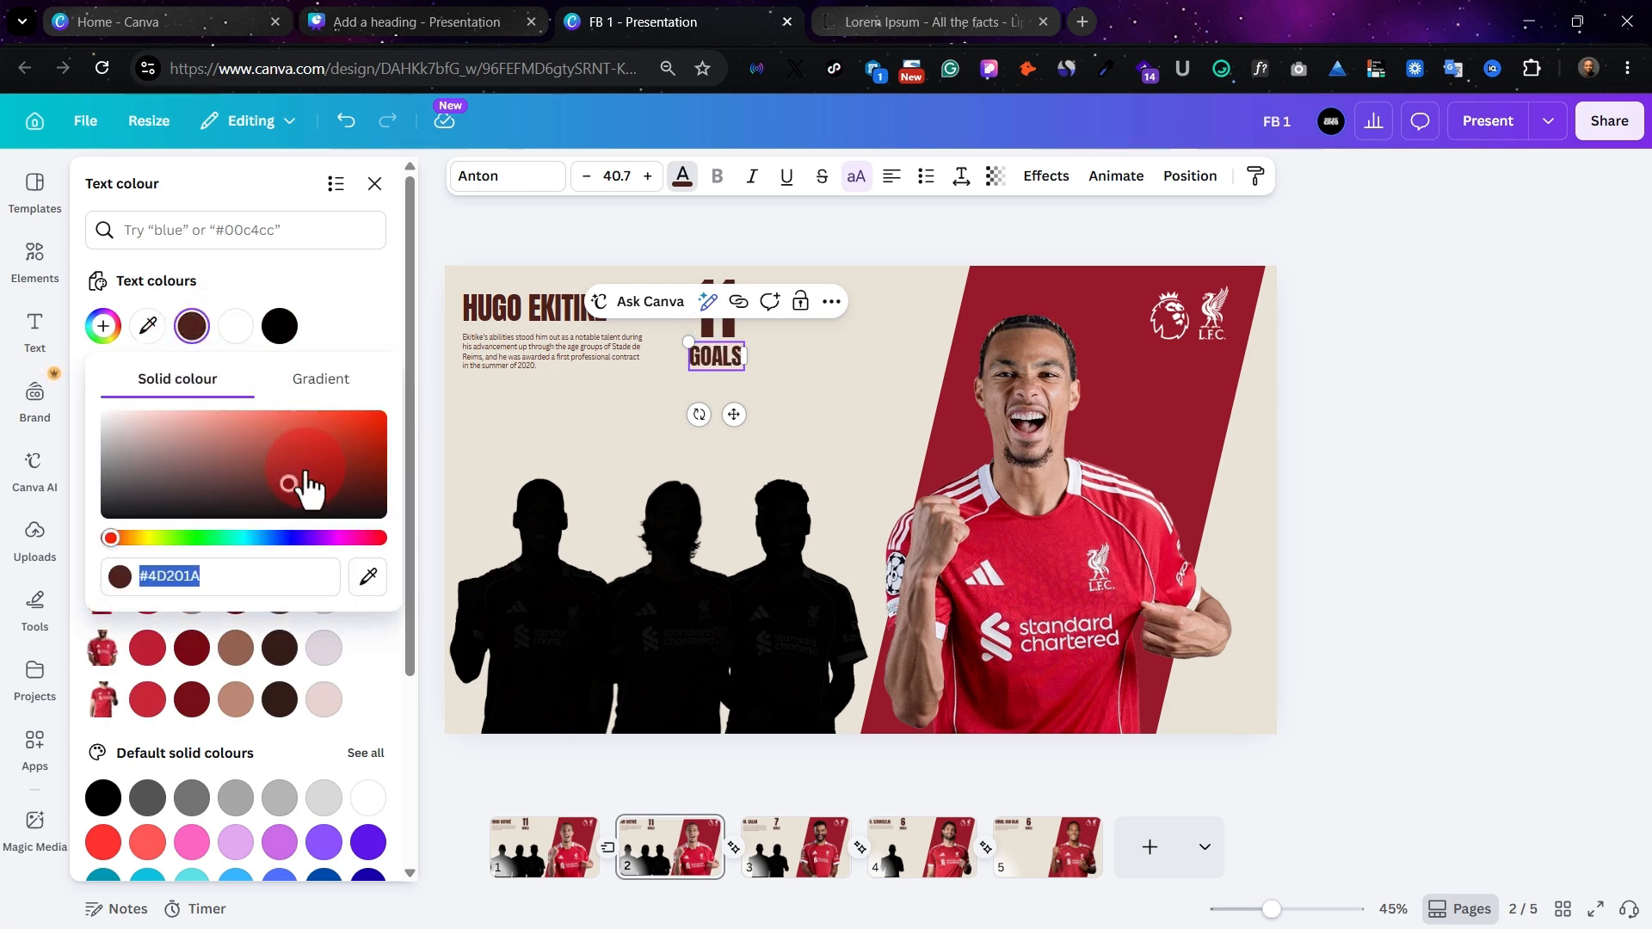
{"action": "left_click", "coordinate": [376, 183]}
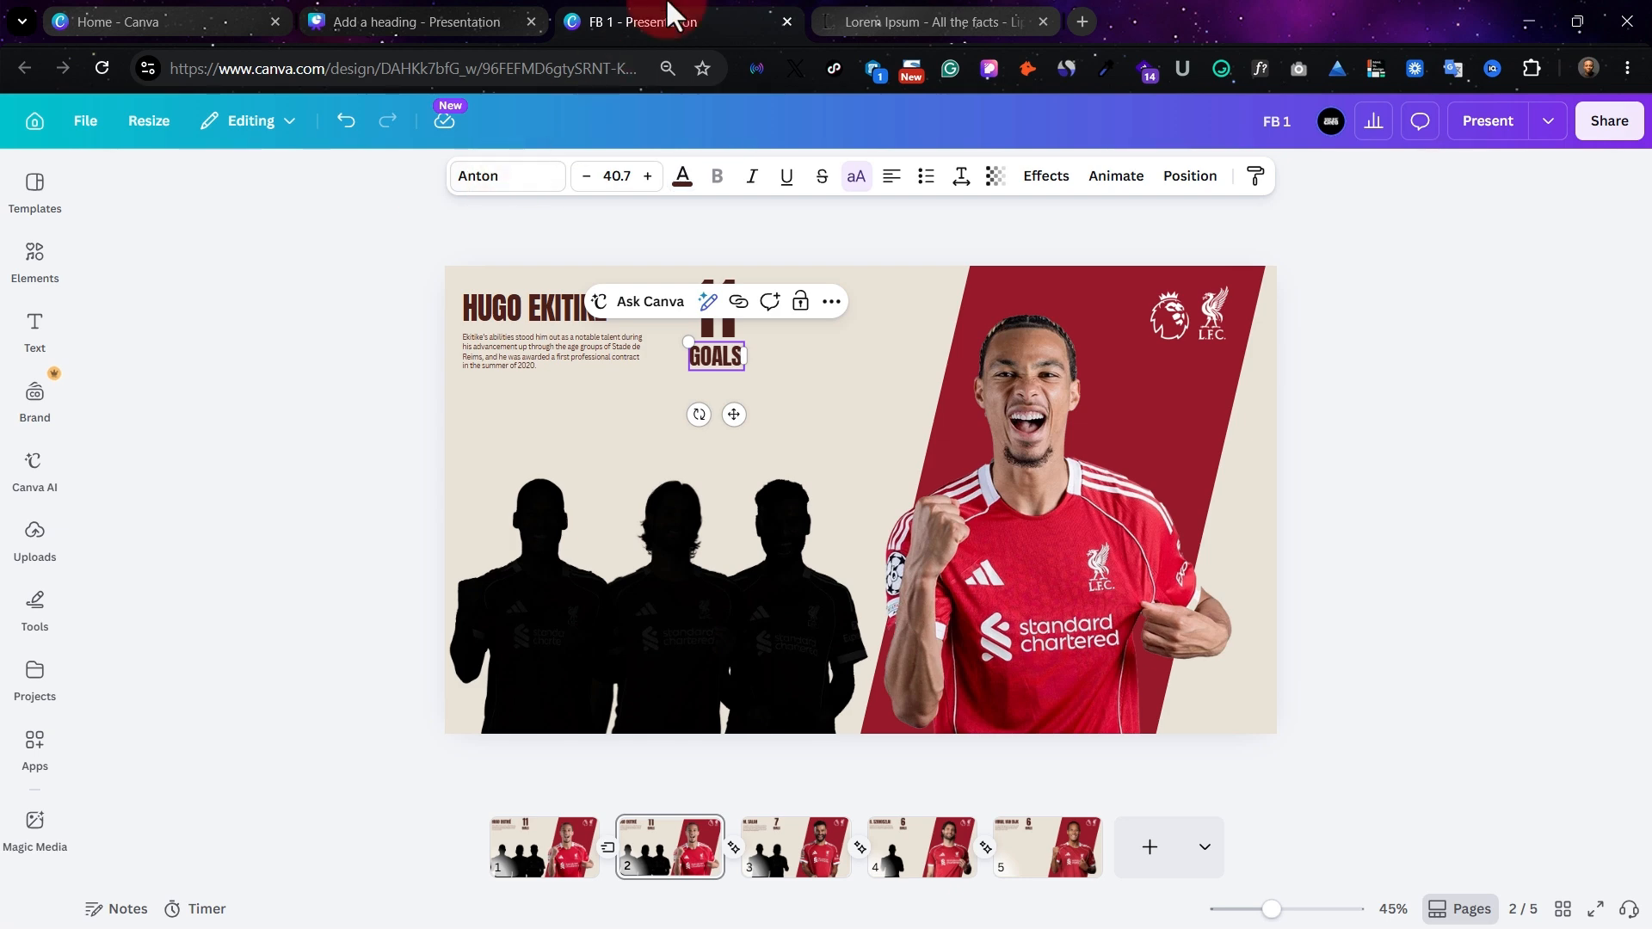
Return to the "Add a heading" design and set the "11" and "Goals" texts to dark brown #4d201a
{"action": "left_click", "coordinate": [441, 13]}
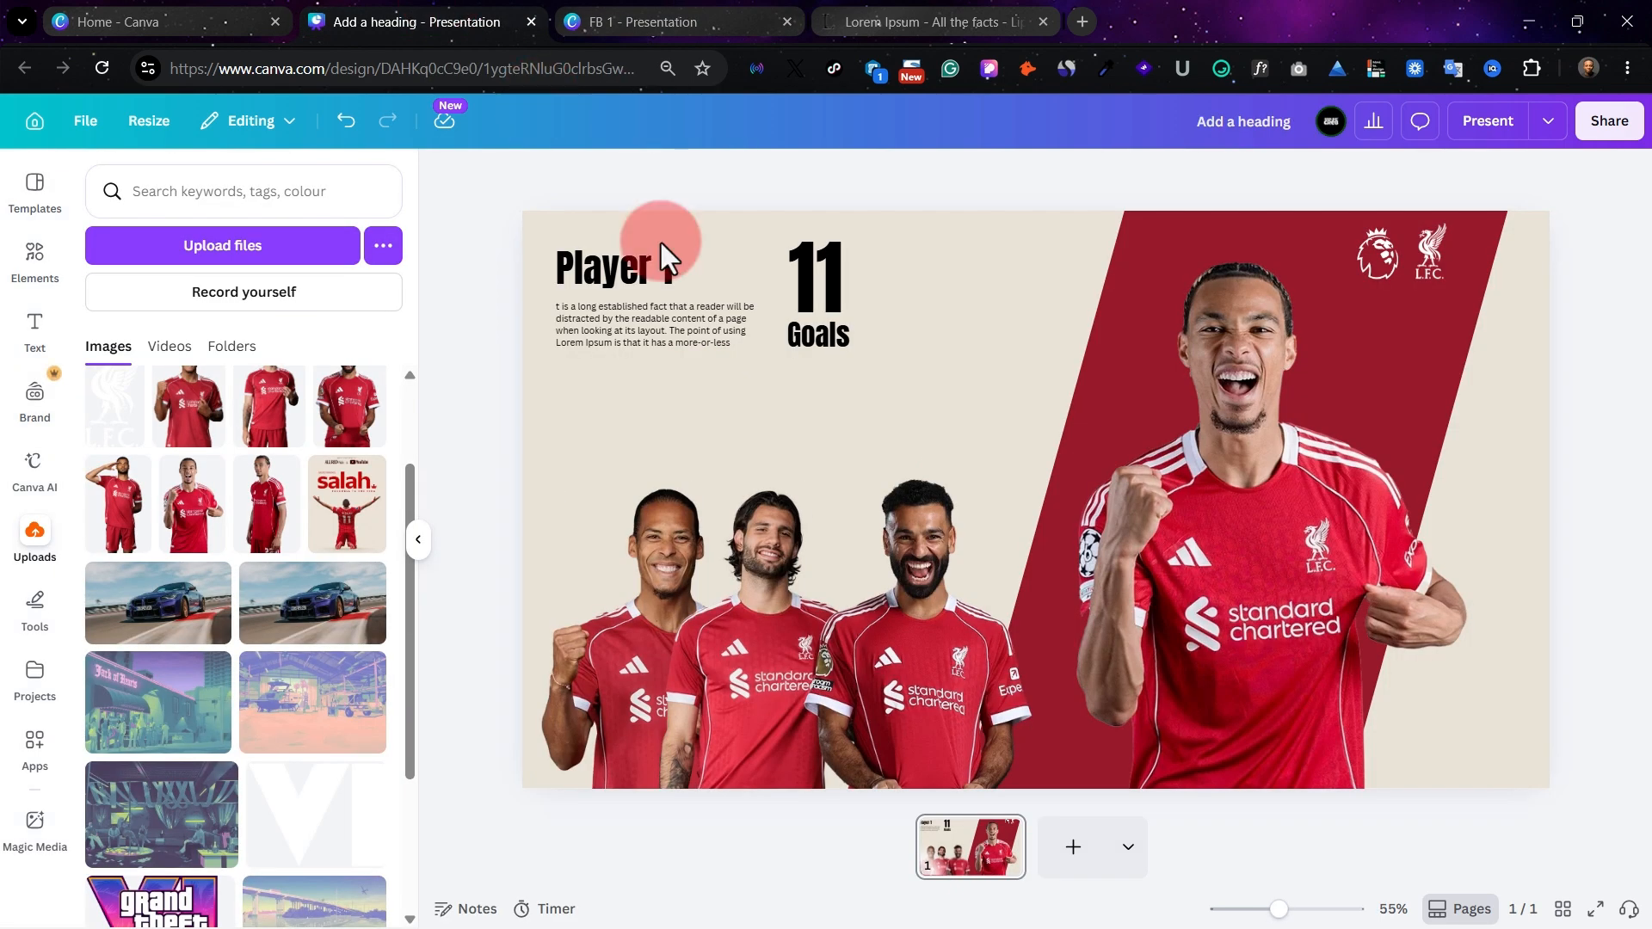
{"action": "left_click", "coordinate": [817, 285]}
{"action": "left_click", "coordinate": [819, 341]}
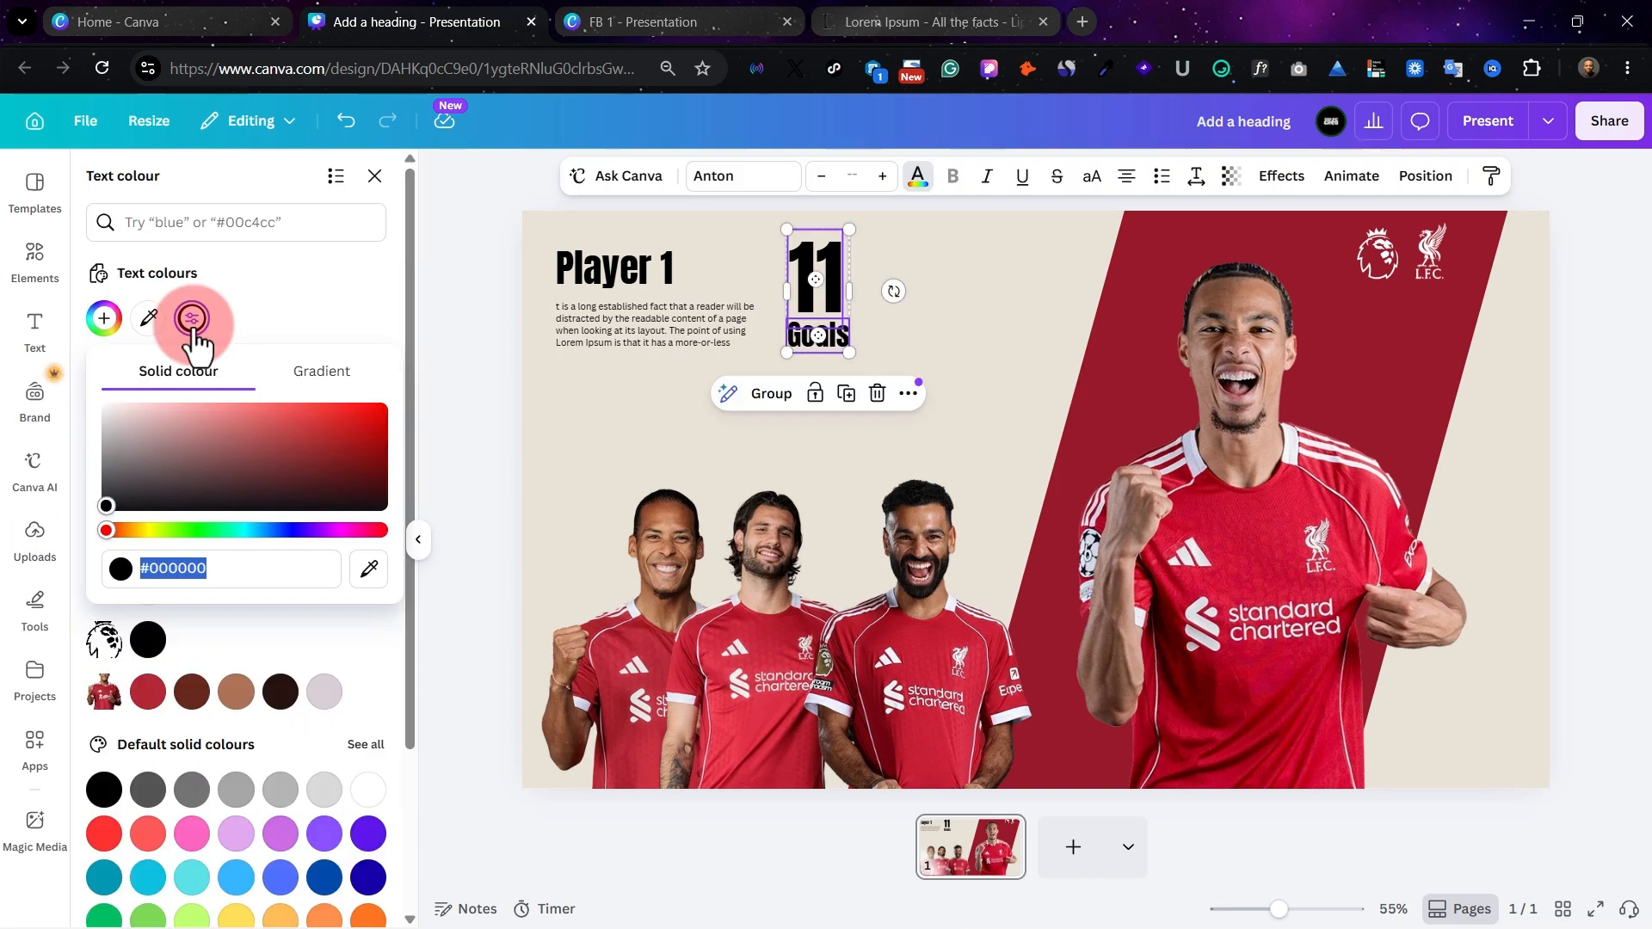
{"action": "type", "text": "#4b201d"}
Recolour the "Player 1" heading and the description below it to #4d201a
{"action": "left_click", "coordinate": [632, 279]}
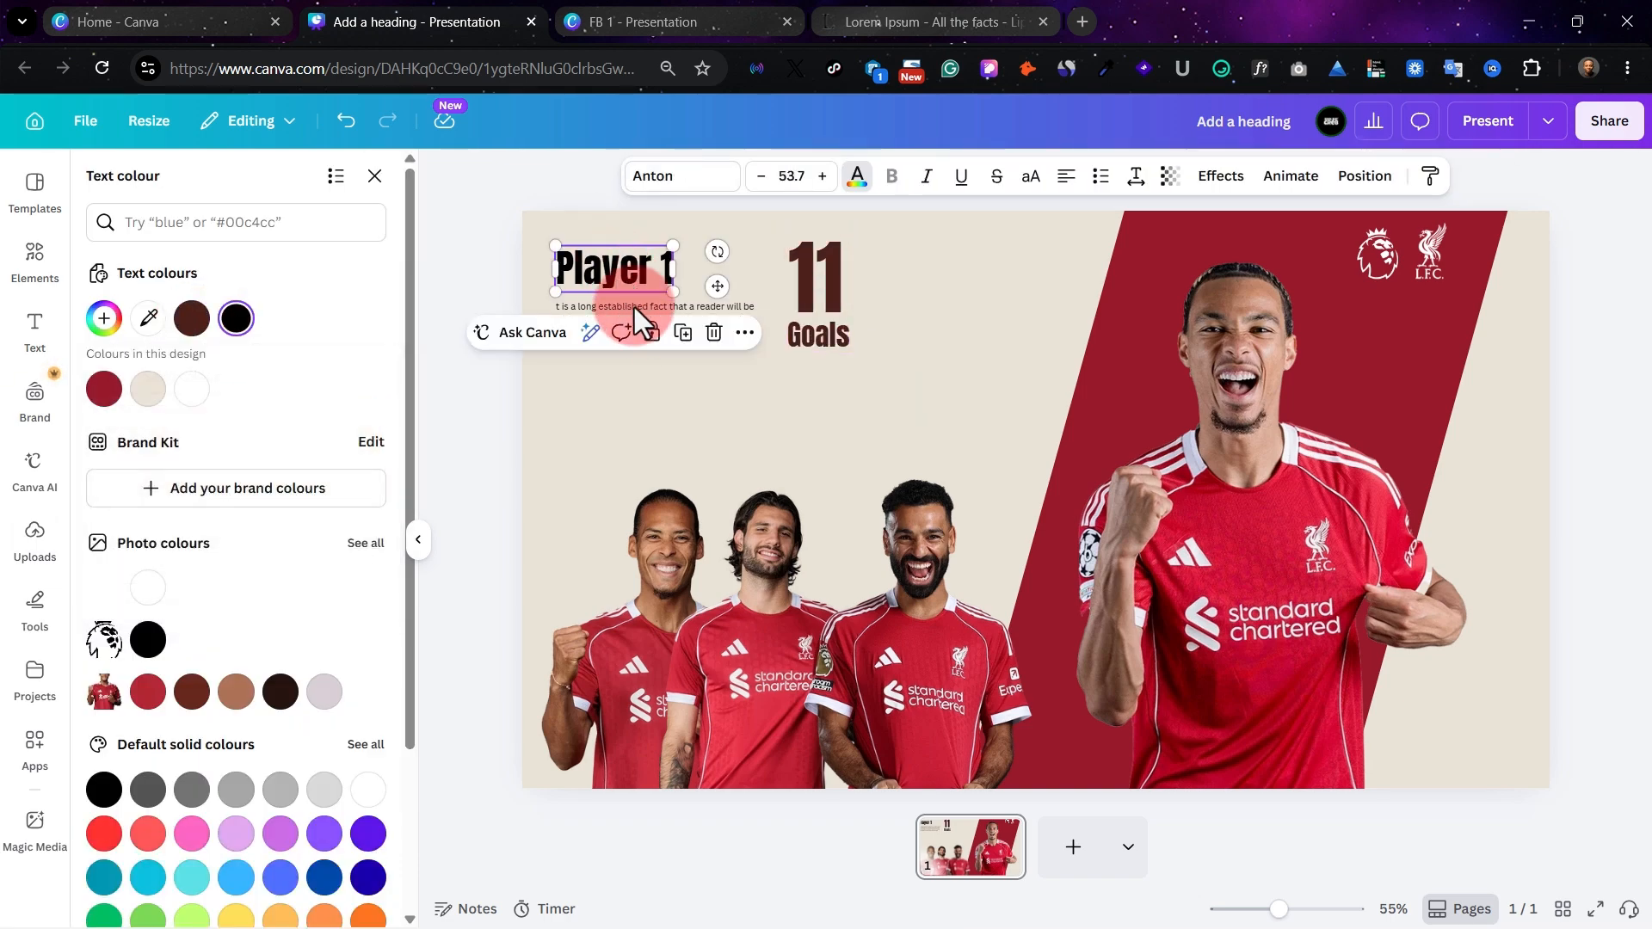
{"action": "left_click", "coordinate": [700, 307], "text": "shift"}
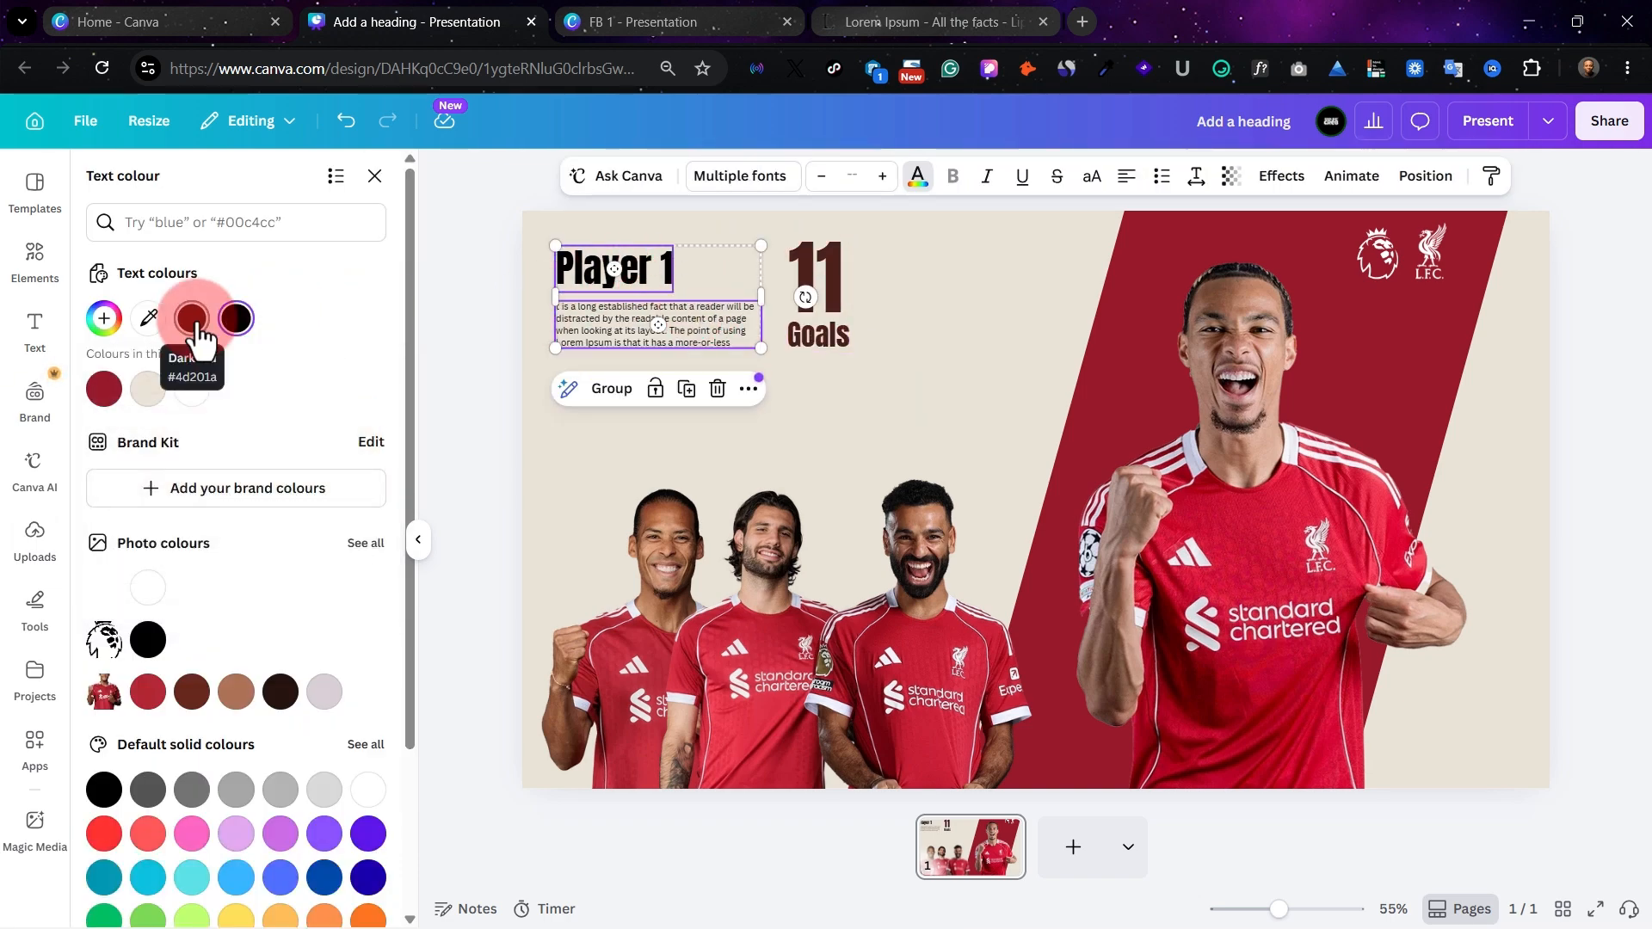
{"action": "left_click", "coordinate": [236, 318]}
{"action": "left_click", "coordinate": [236, 321]}
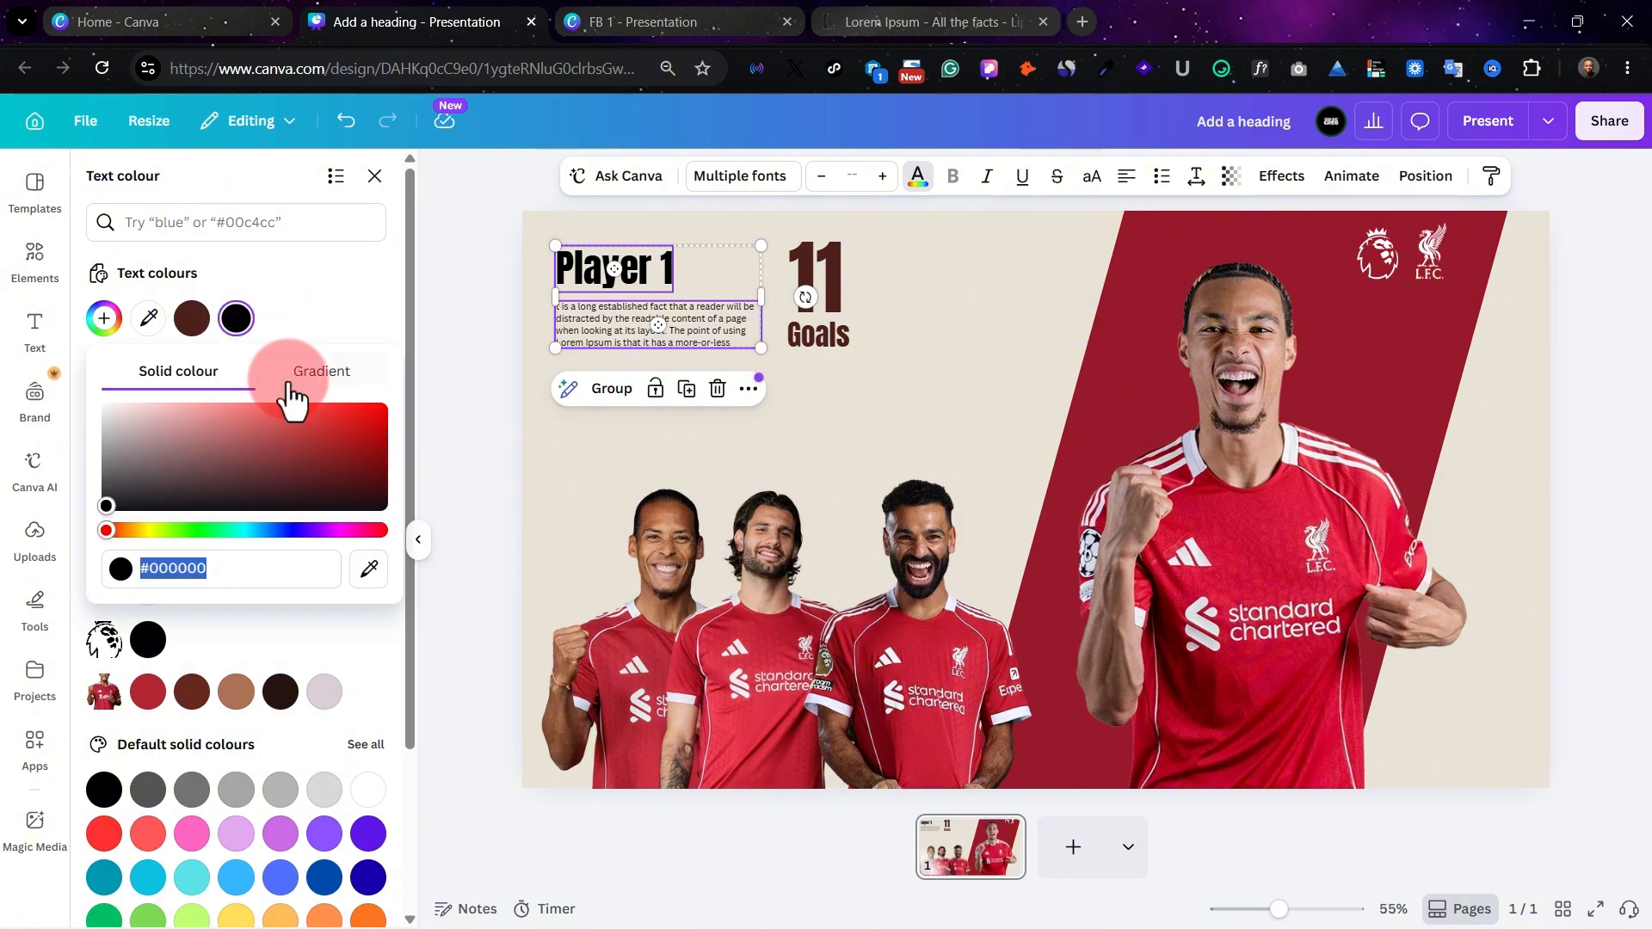
{"action": "left_click", "coordinate": [912, 354]}
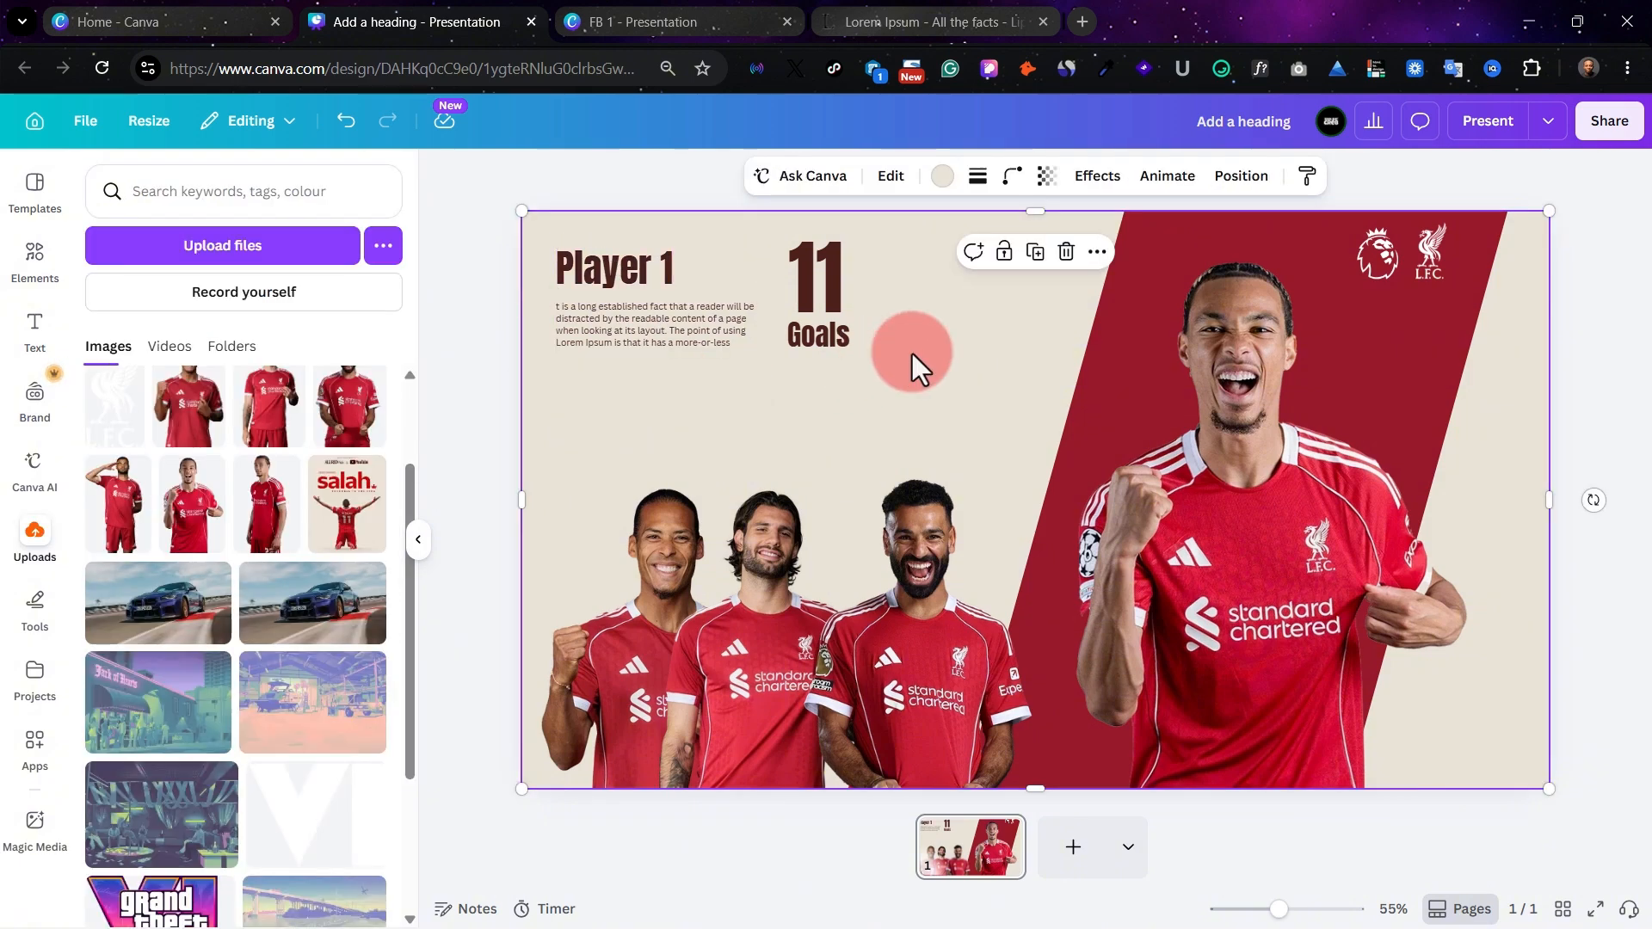
Check the silhouettes in FB 1 and, in the new design, set the rightmost small player photo's brightness to -100 and contrast to 100
{"action": "left_click", "coordinate": [633, 27]}
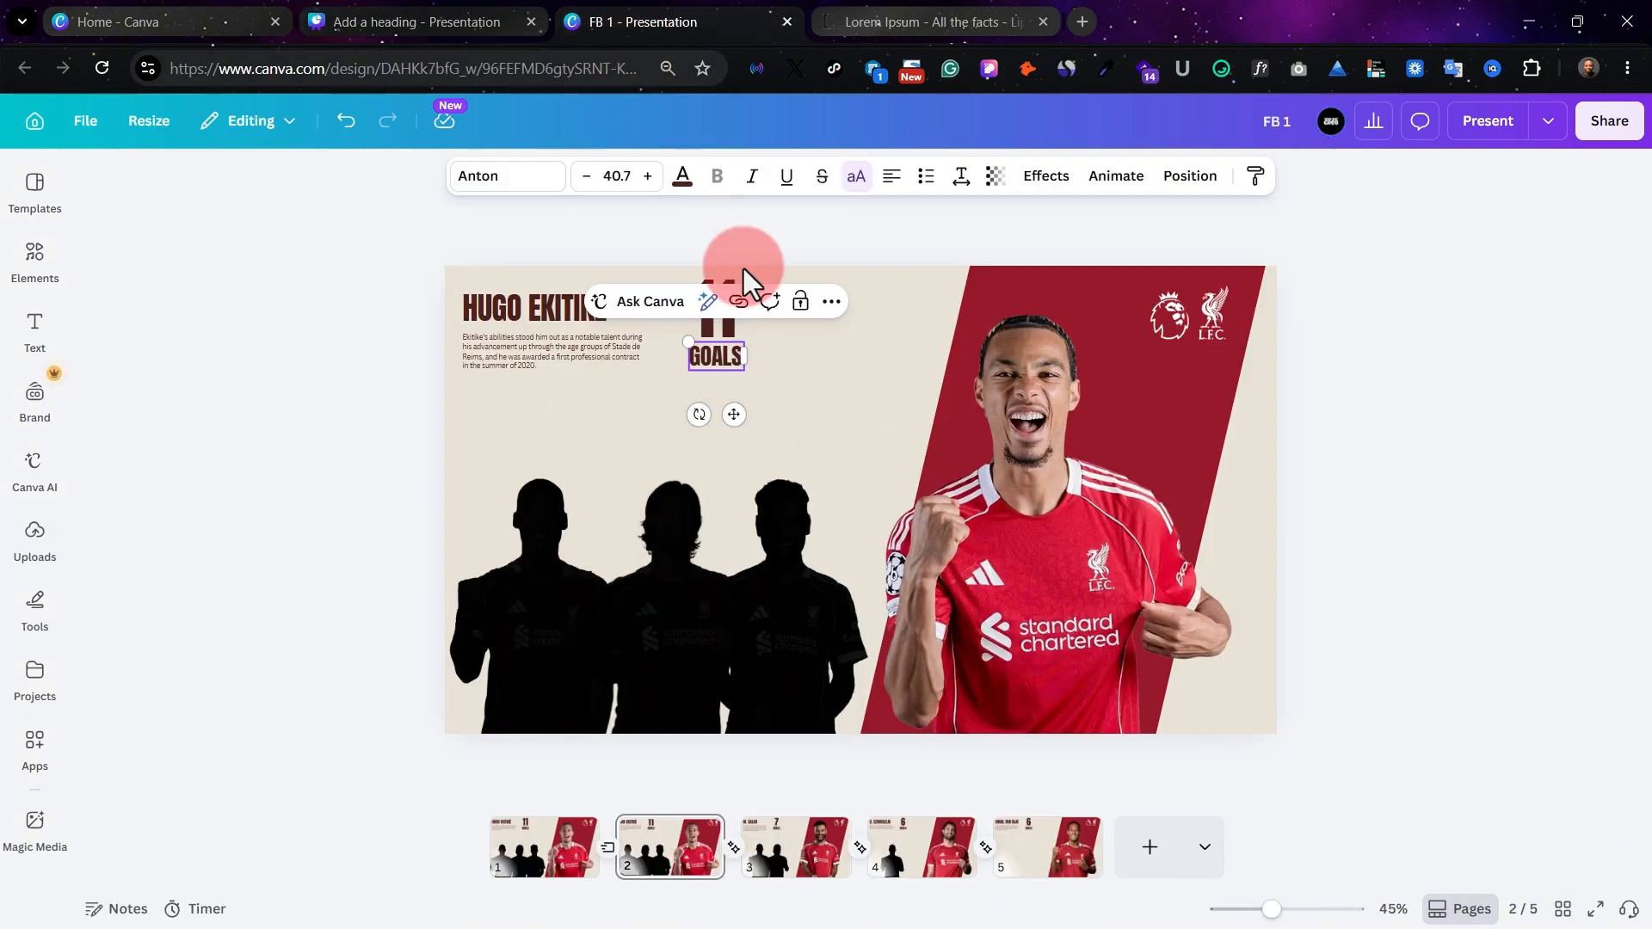
{"action": "left_click", "coordinate": [855, 402]}
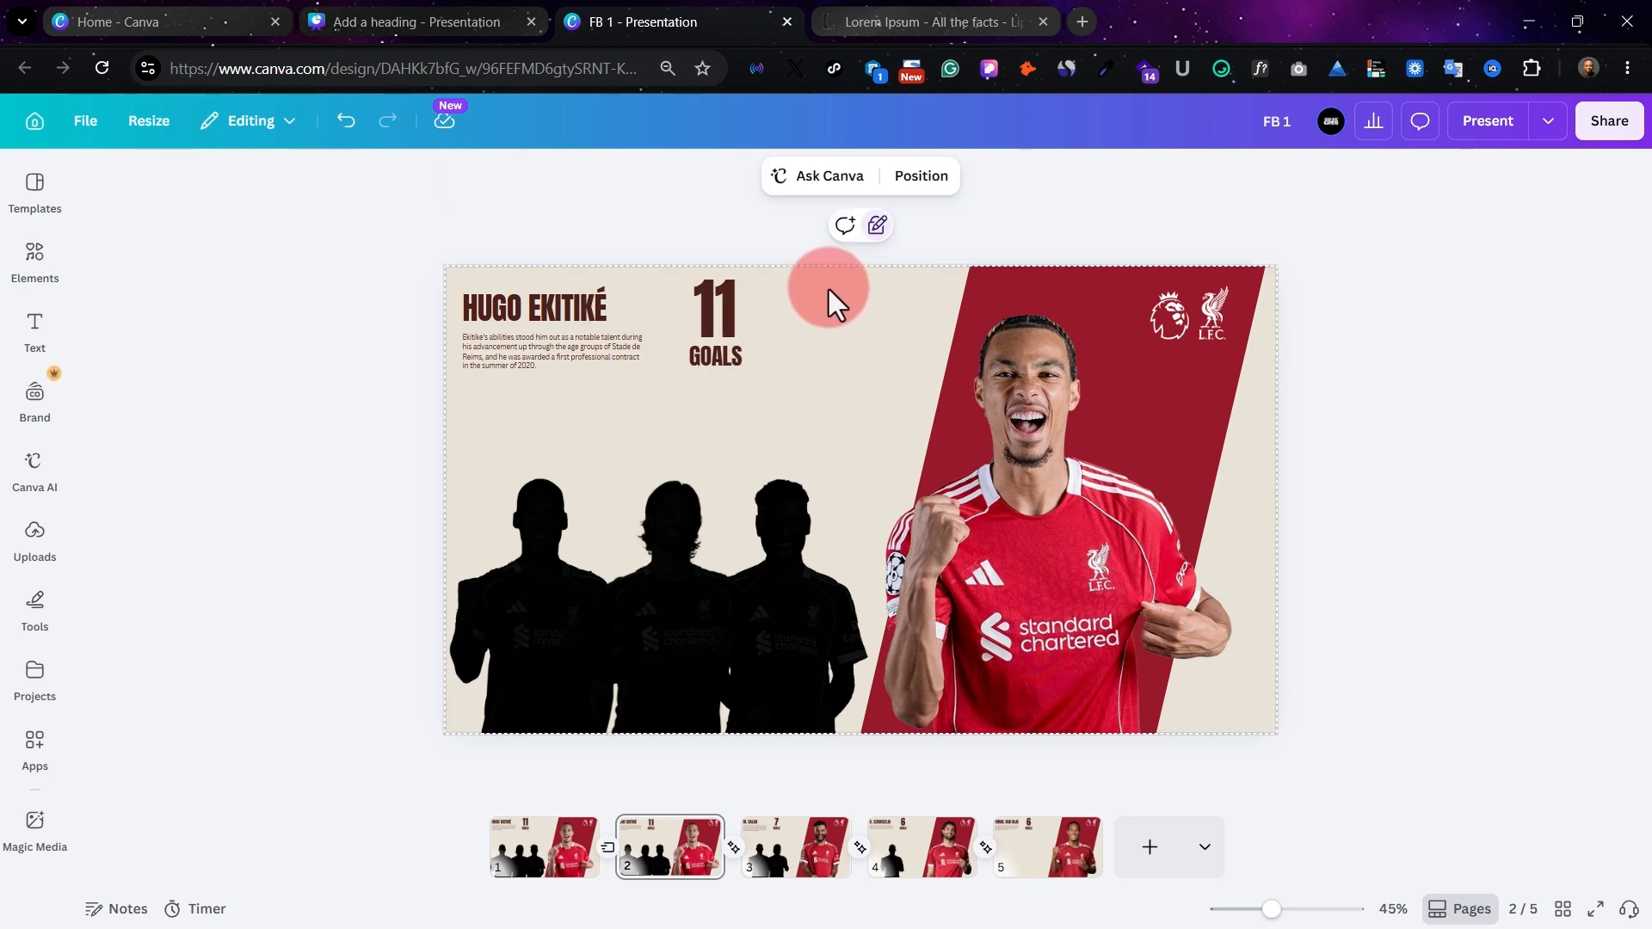
{"action": "left_click", "coordinate": [488, 19]}
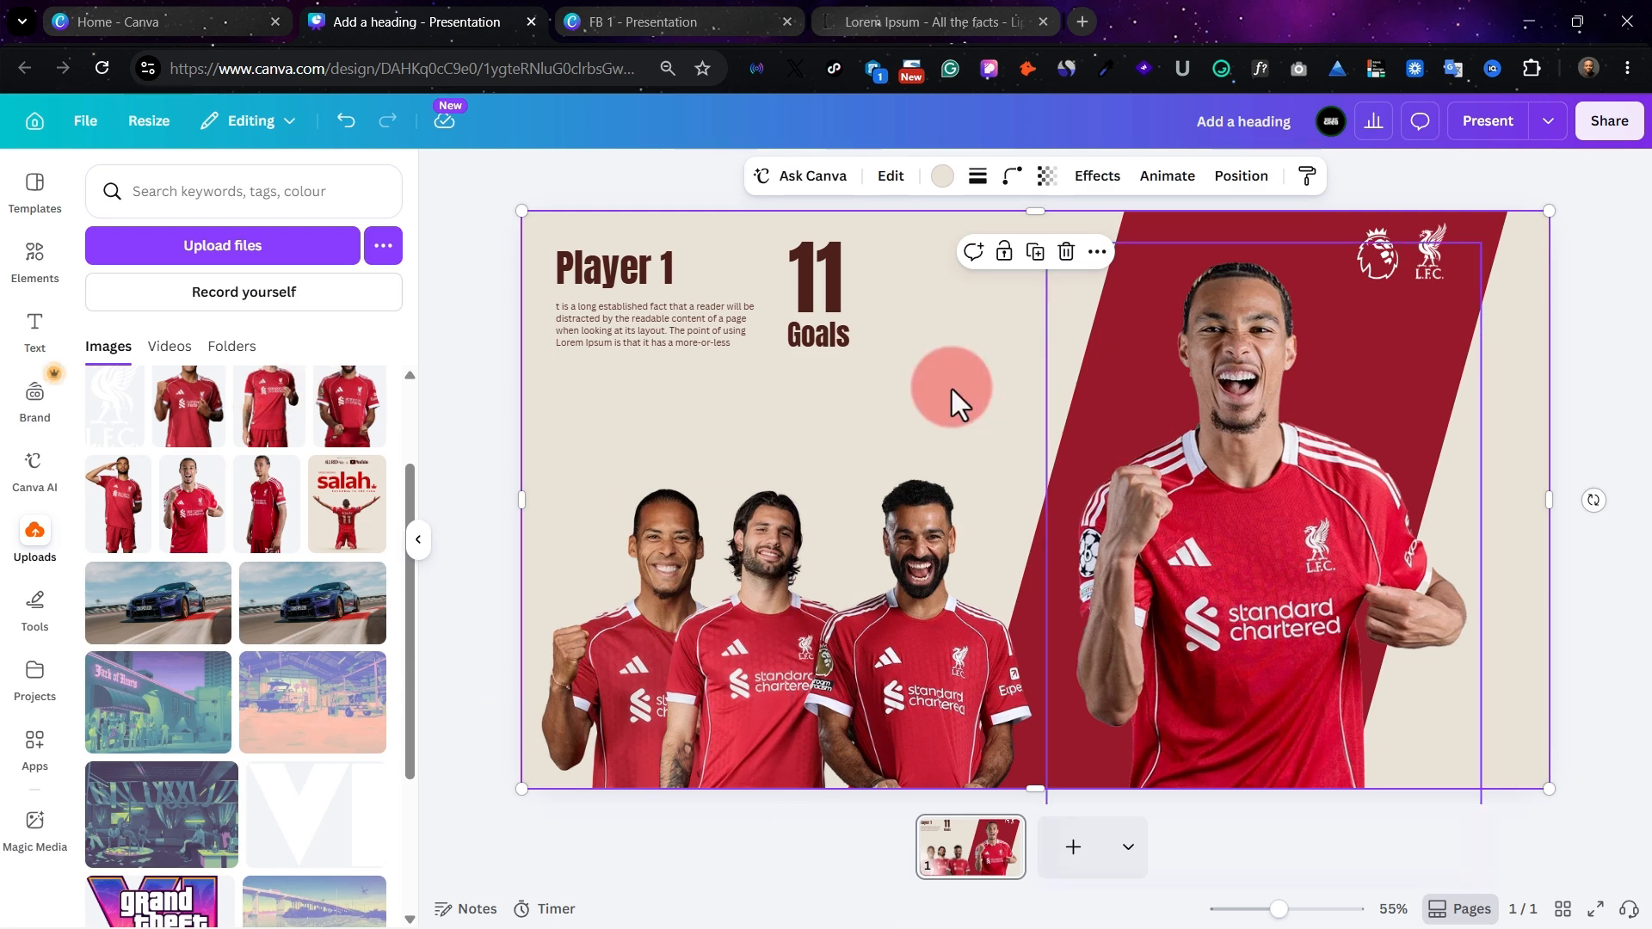
{"action": "left_click", "coordinate": [918, 593]}
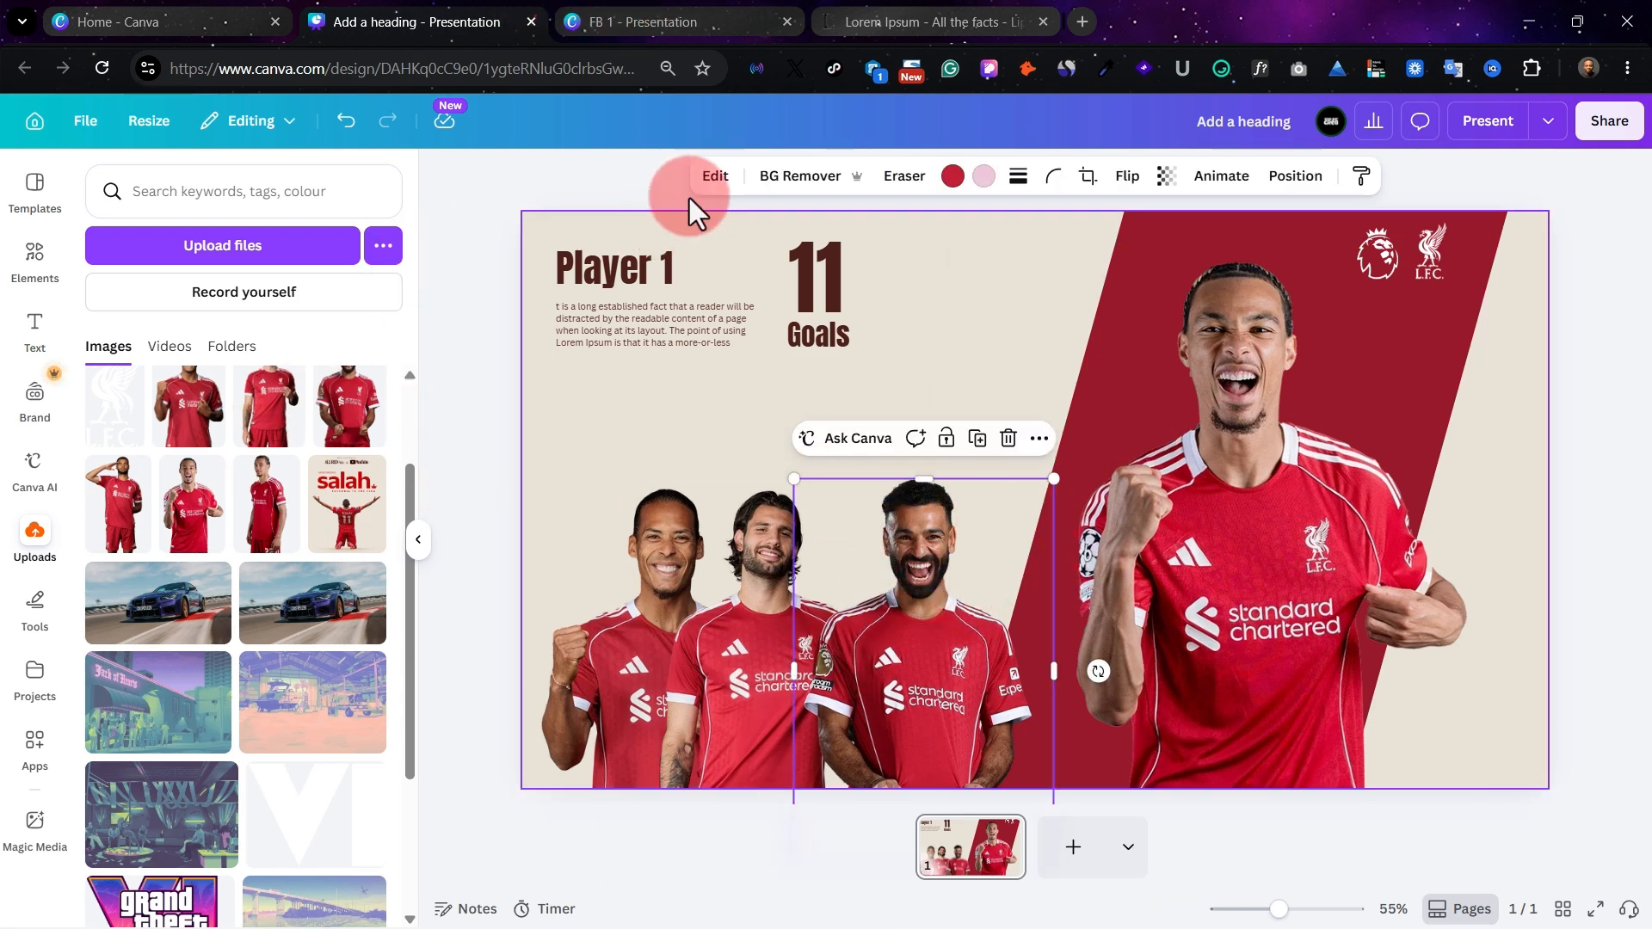
{"action": "left_click", "coordinate": [715, 178]}
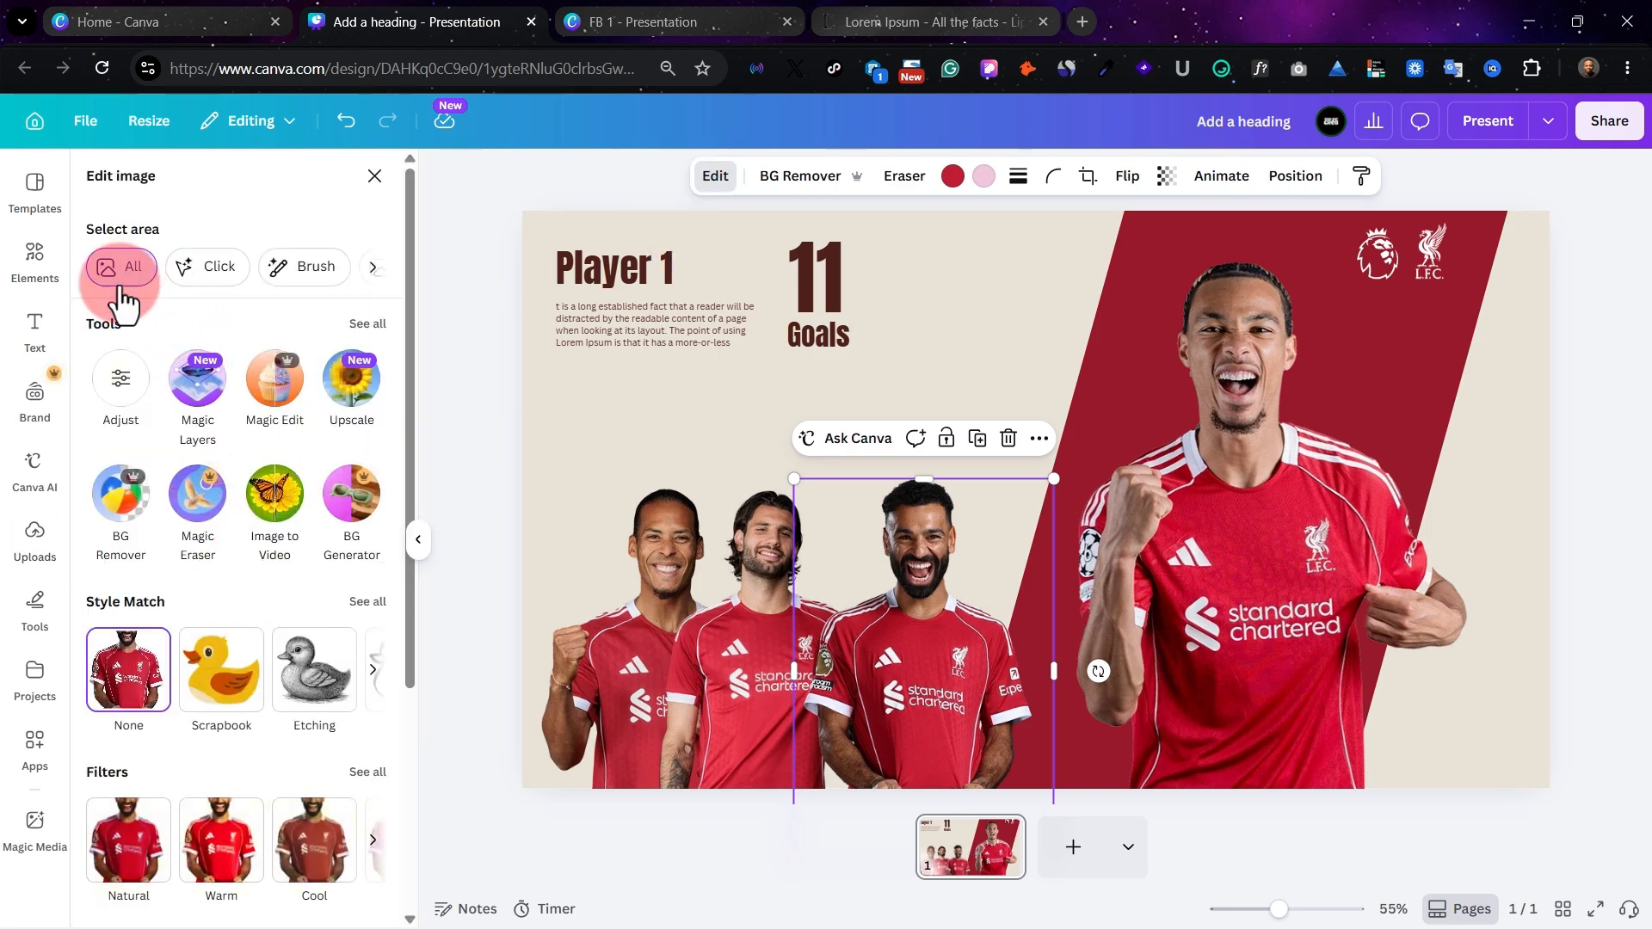
{"action": "left_click", "coordinate": [131, 405]}
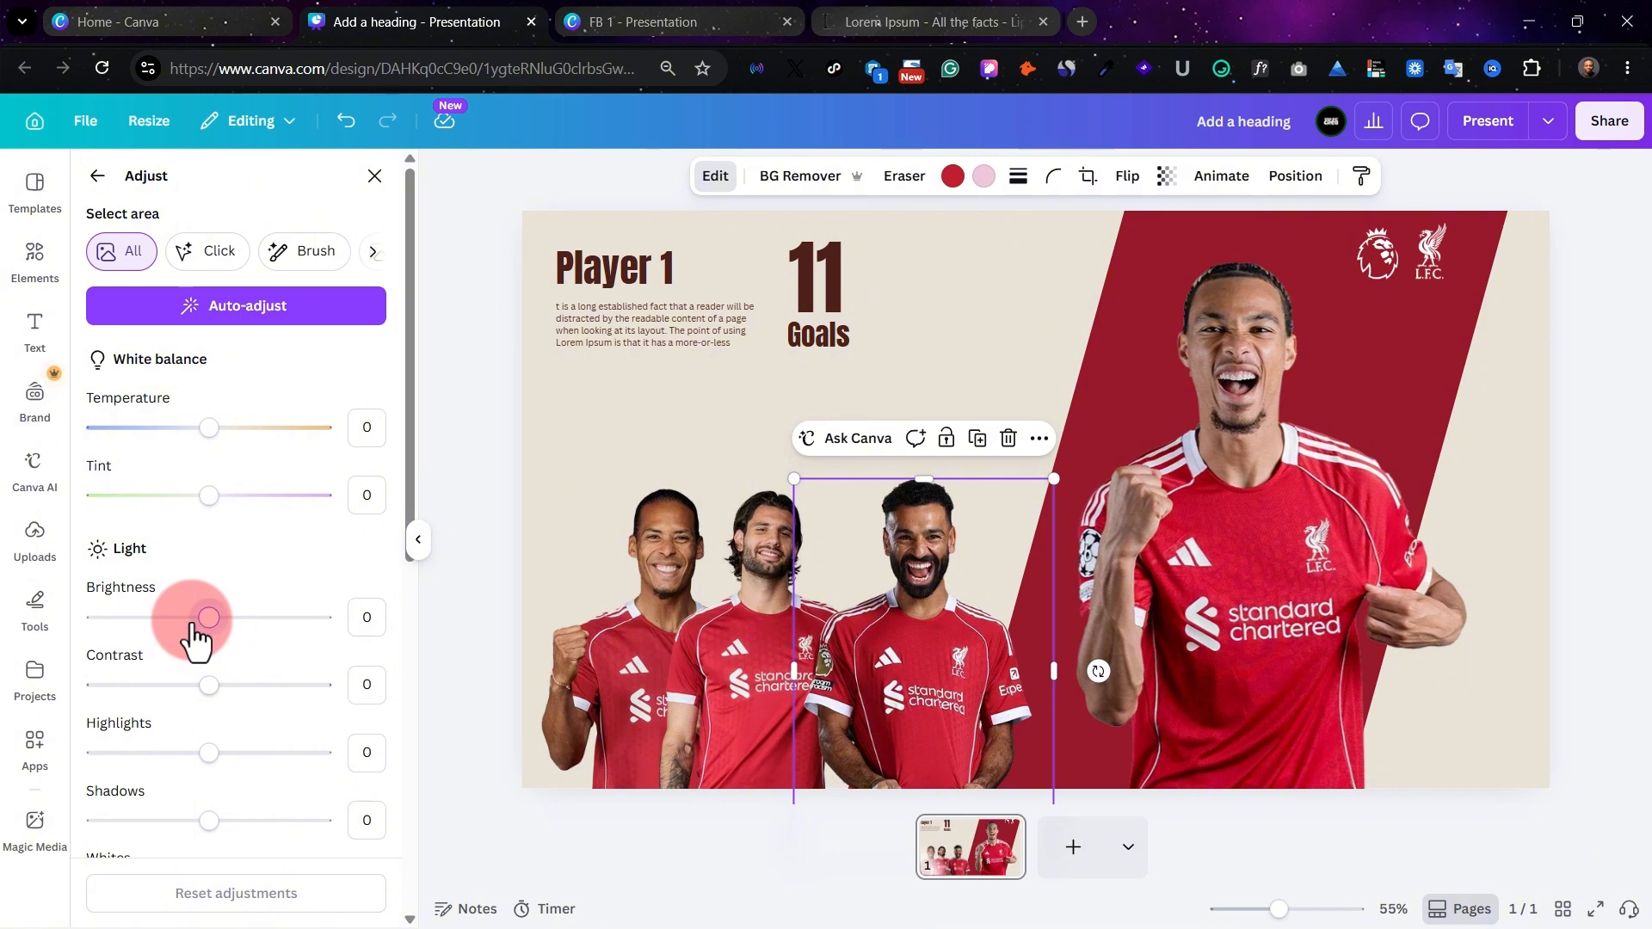
{"action": "left_click_drag", "start_coordinate": [193, 623], "coordinate": [92, 663]}
{"action": "left_click_drag", "start_coordinate": [209, 686], "coordinate": [381, 679]}
Set the same photo's highlights, shadows and whites to -100 and its blacks to the minimum, making a black silhouette
{"action": "scroll", "coordinate": [215, 627], "scroll_direction": "down", "scroll_amount": 2}
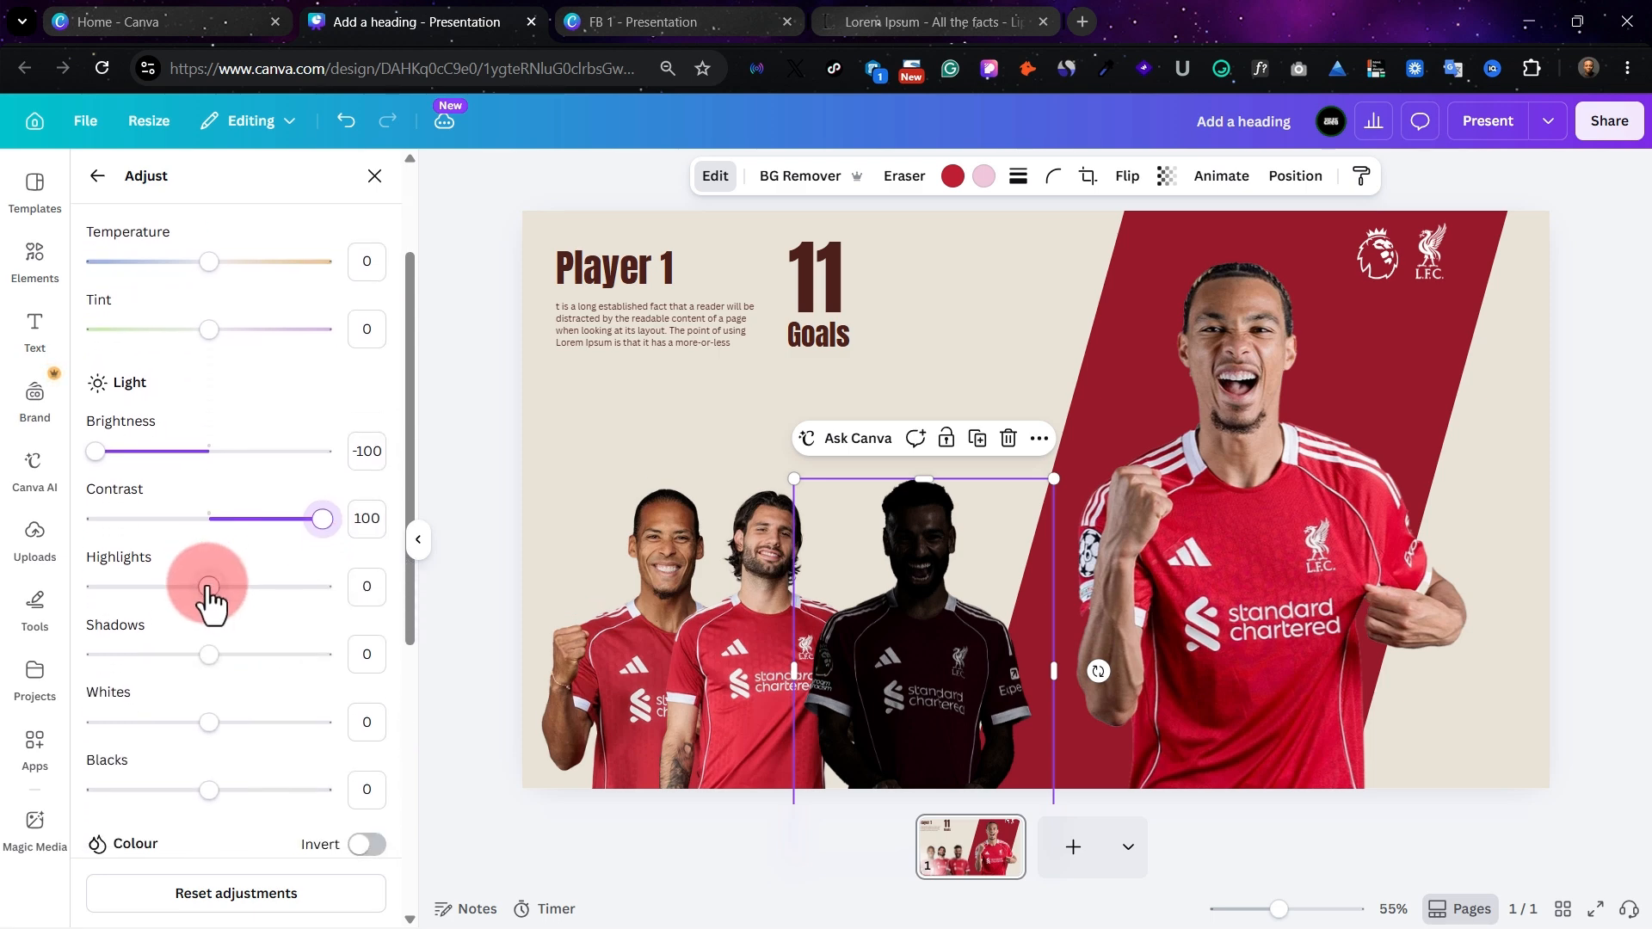
{"action": "left_click_drag", "start_coordinate": [209, 593], "coordinate": [84, 625]}
{"action": "left_click_drag", "start_coordinate": [208, 654], "coordinate": [37, 632]}
{"action": "left_click_drag", "start_coordinate": [217, 740], "coordinate": [17, 723]}
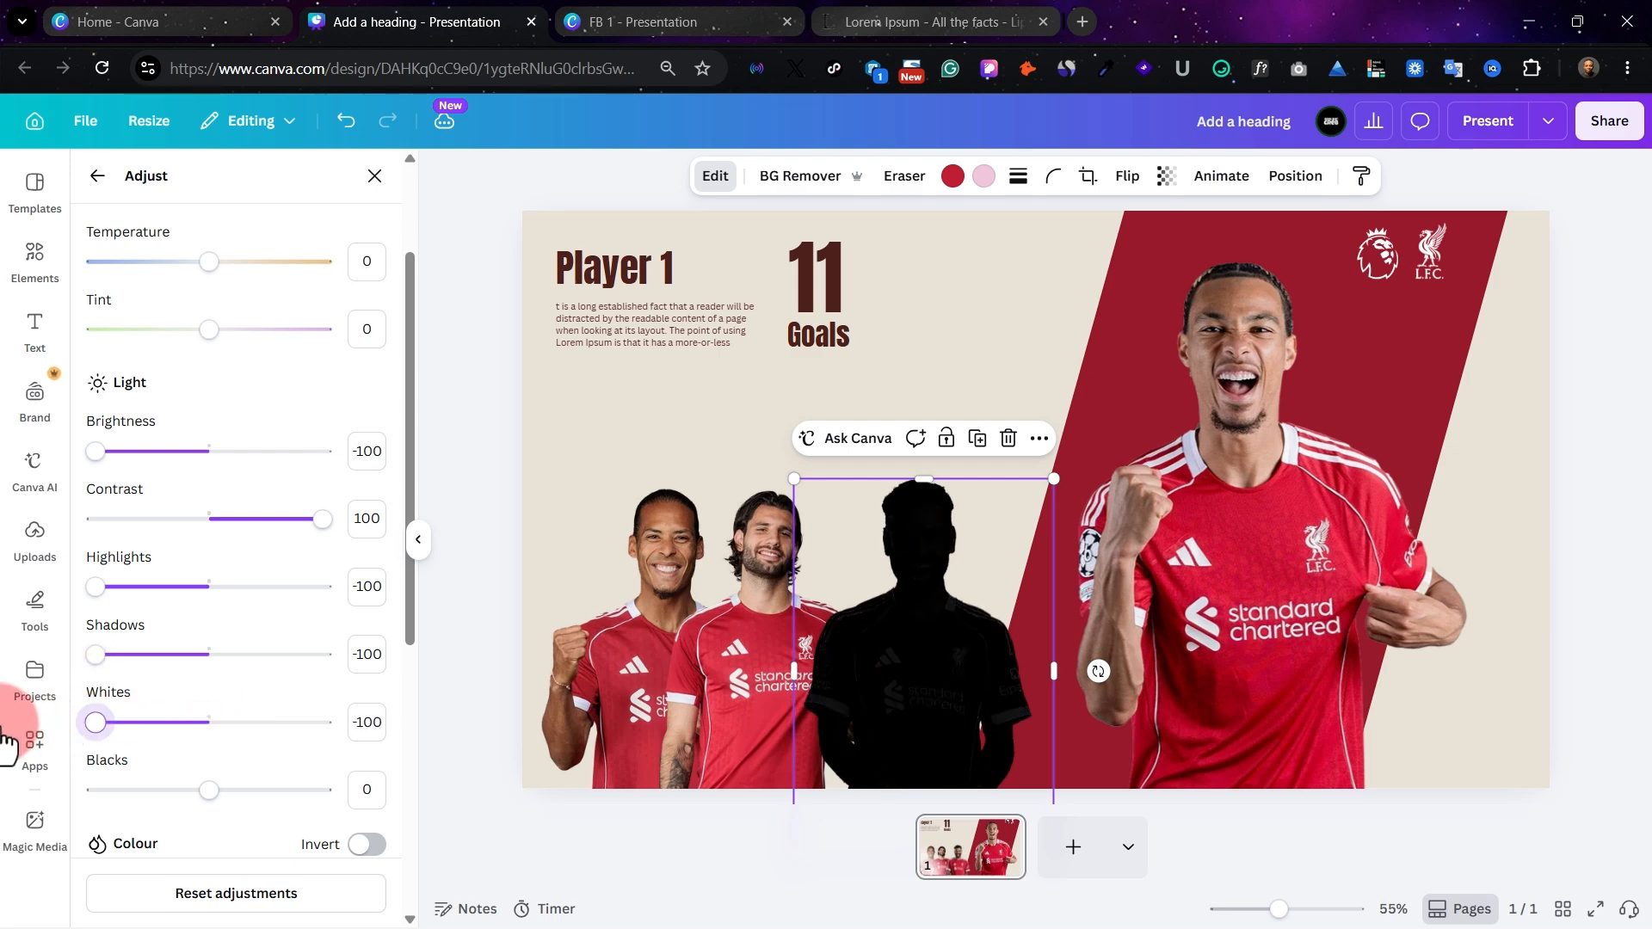
{"action": "left_click_drag", "start_coordinate": [209, 790], "coordinate": [9, 774]}
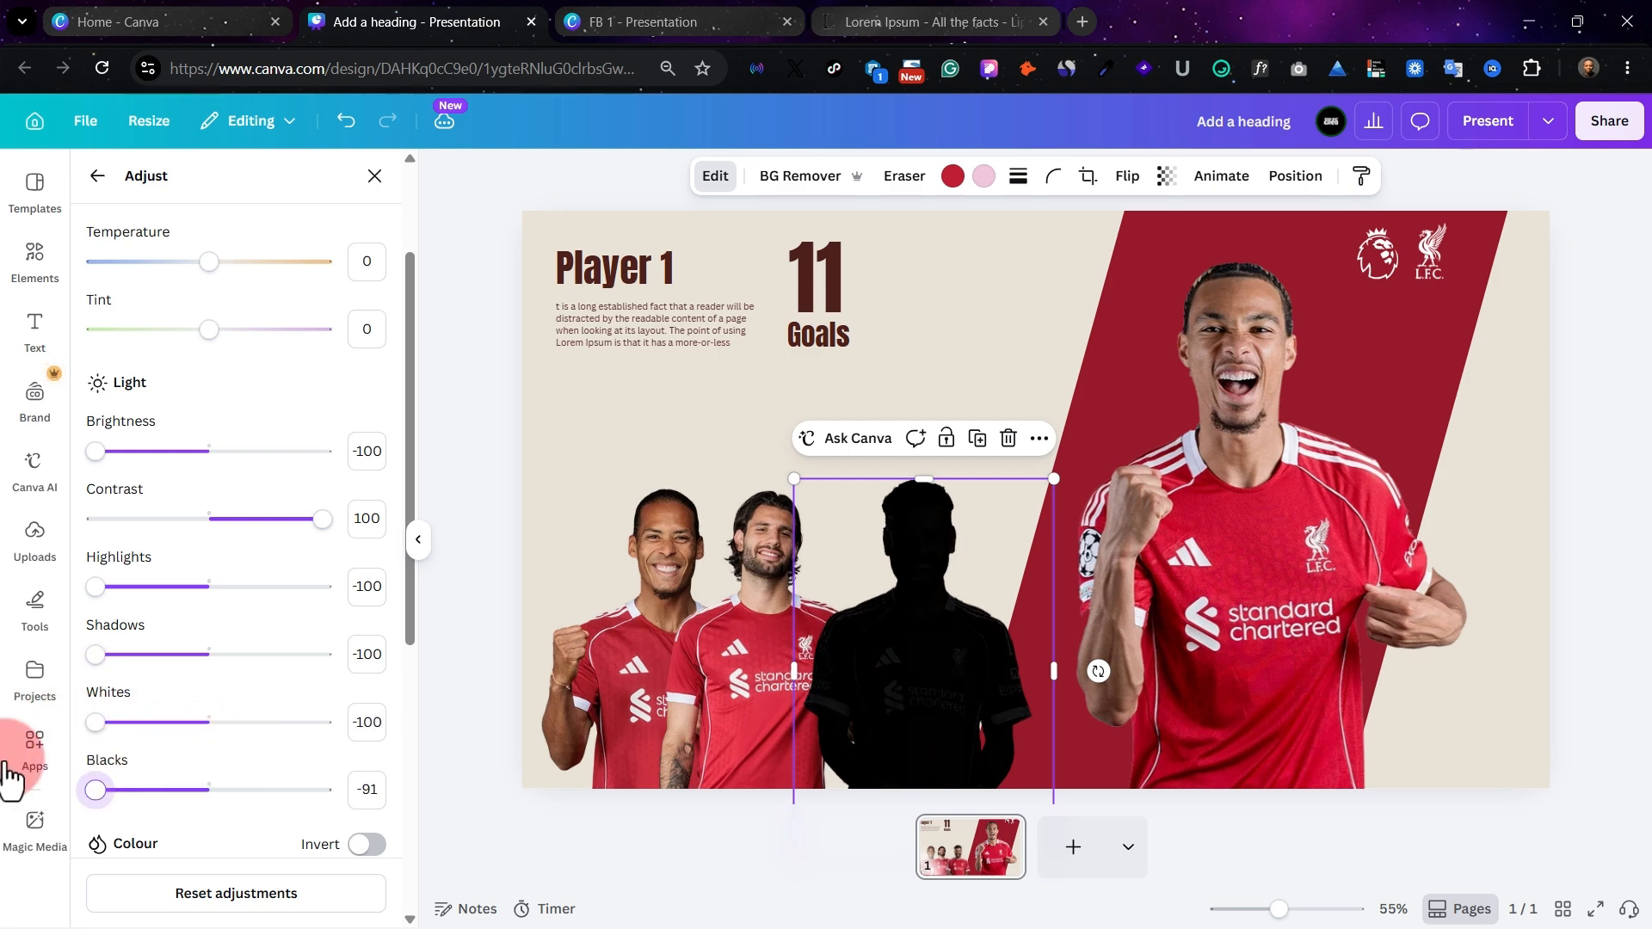
Turn the middle and leftmost small player photos into silhouettes with contrast 100 and brightness, highlights, shadows, whites and blacks at -100
{"action": "left_click", "coordinate": [757, 560]}
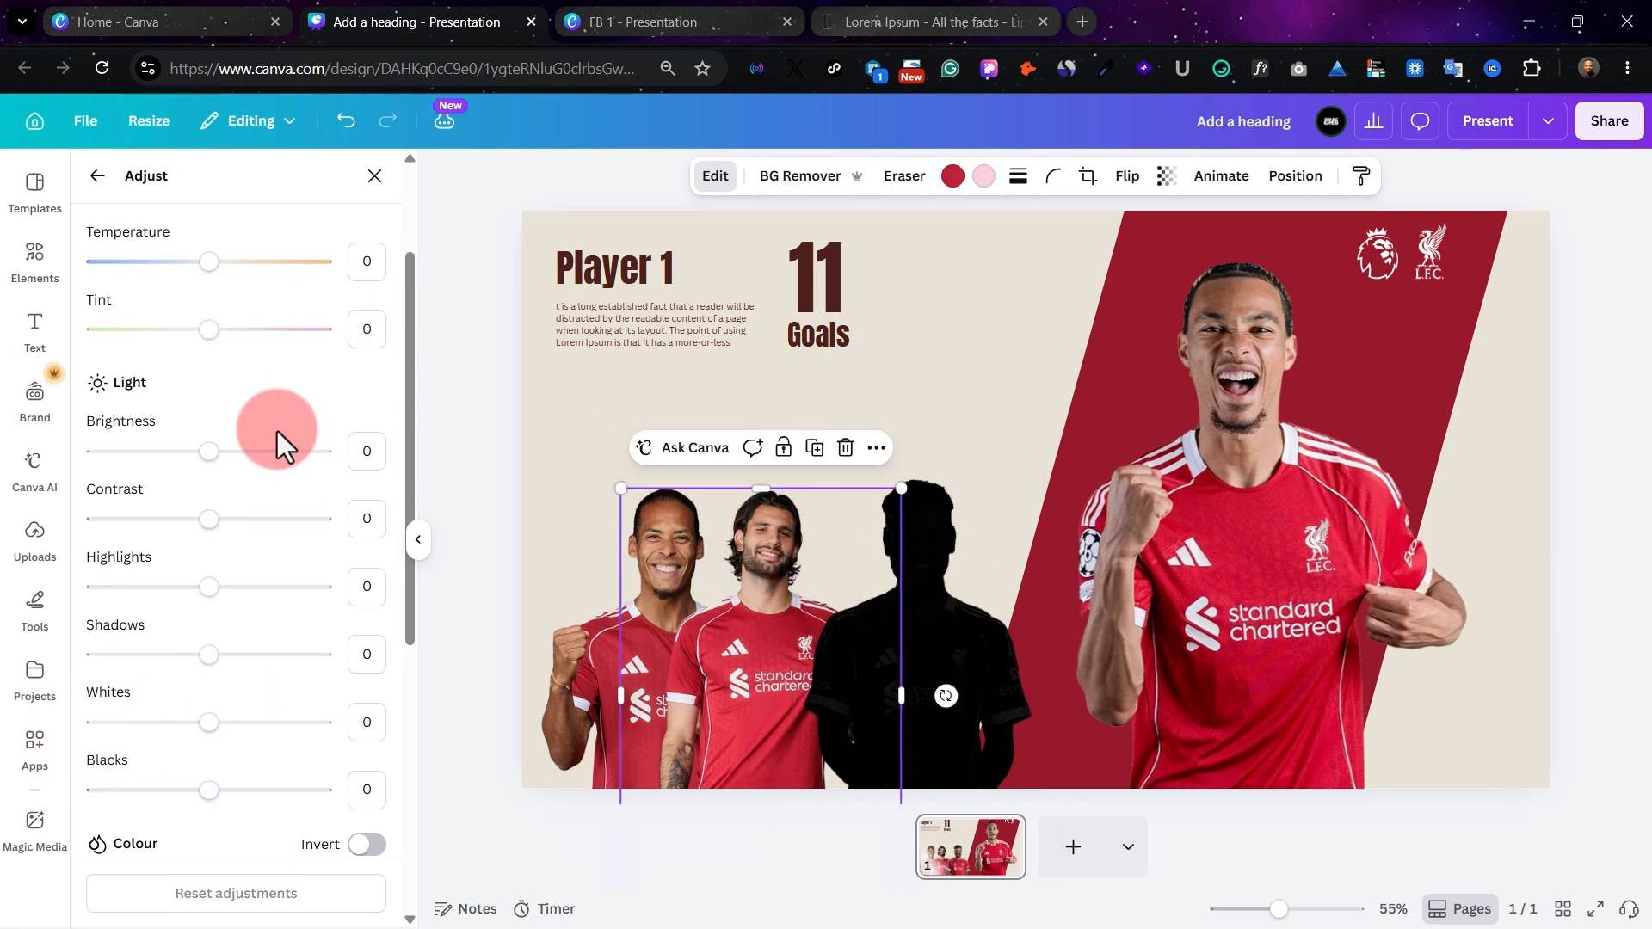
{"action": "left_click_drag", "start_coordinate": [217, 465], "coordinate": [18, 461]}
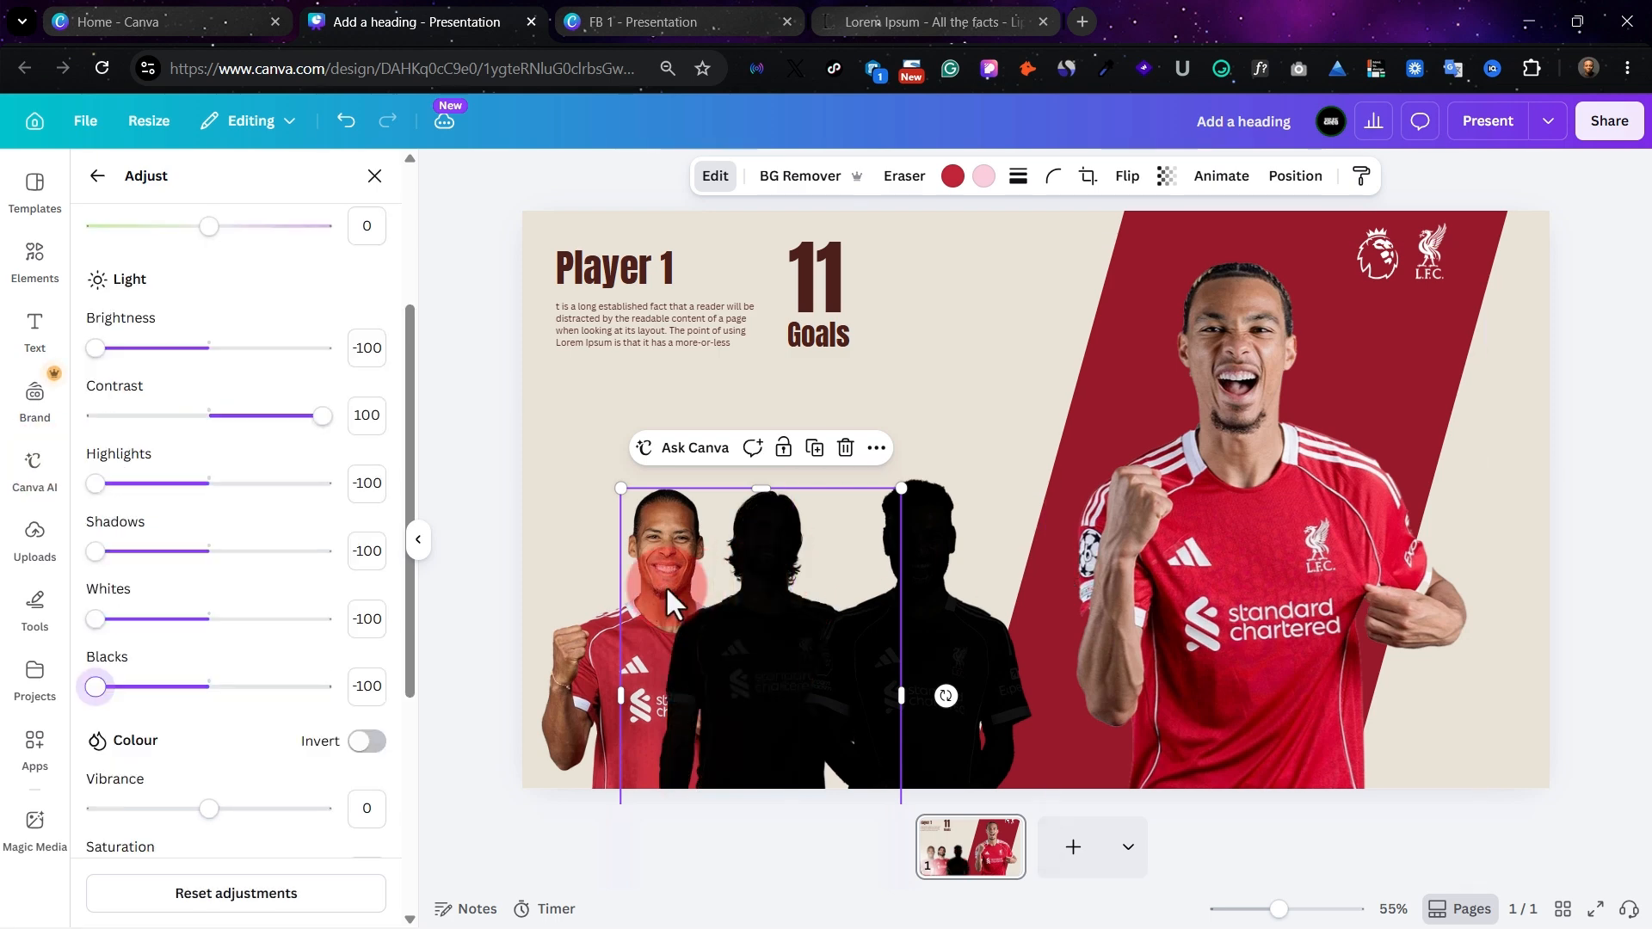
{"action": "left_click", "coordinate": [638, 587]}
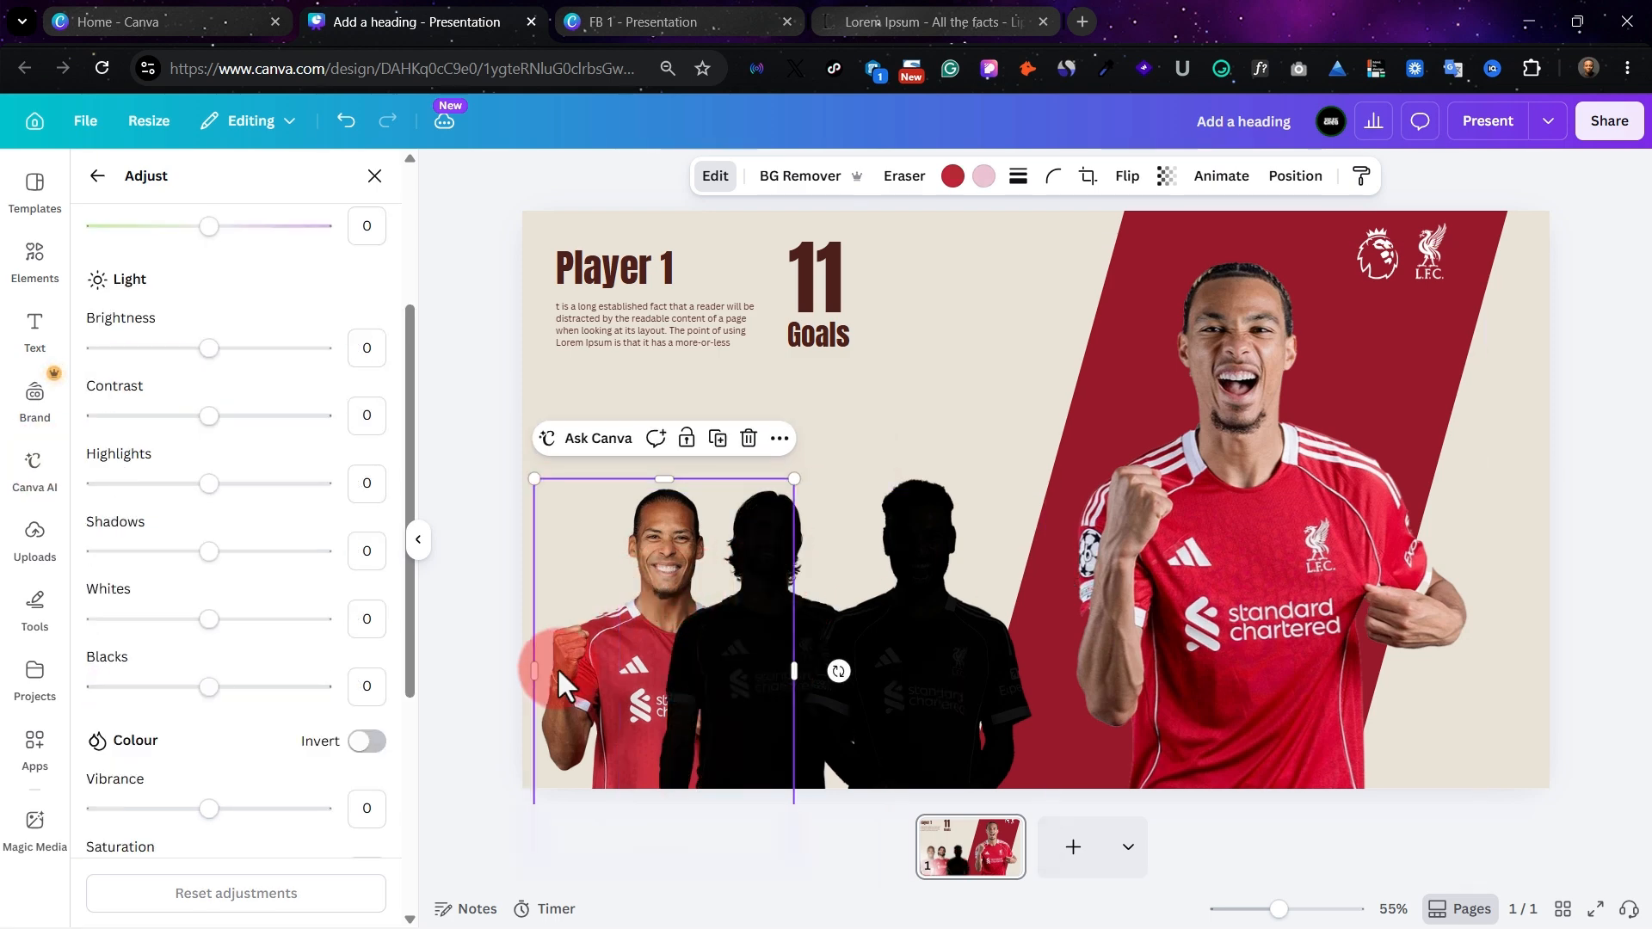
{"action": "left_click", "coordinate": [386, 484]}
{"action": "left_click_drag", "start_coordinate": [209, 348], "coordinate": [37, 350]}
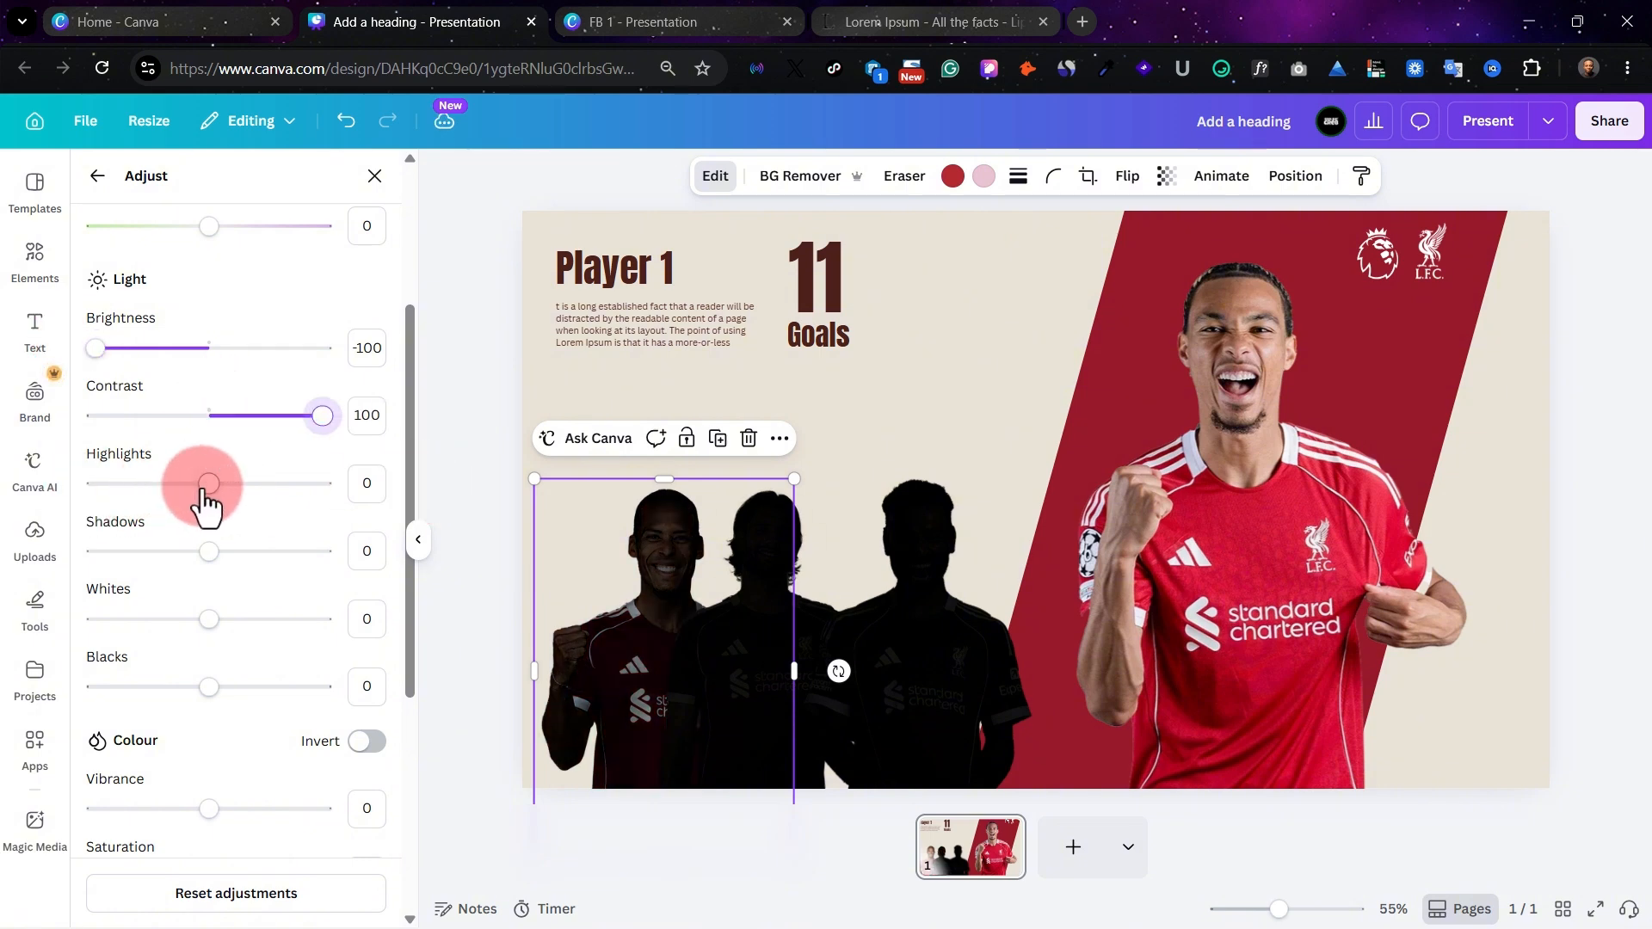
{"action": "left_click_drag", "start_coordinate": [206, 480], "coordinate": [95, 483]}
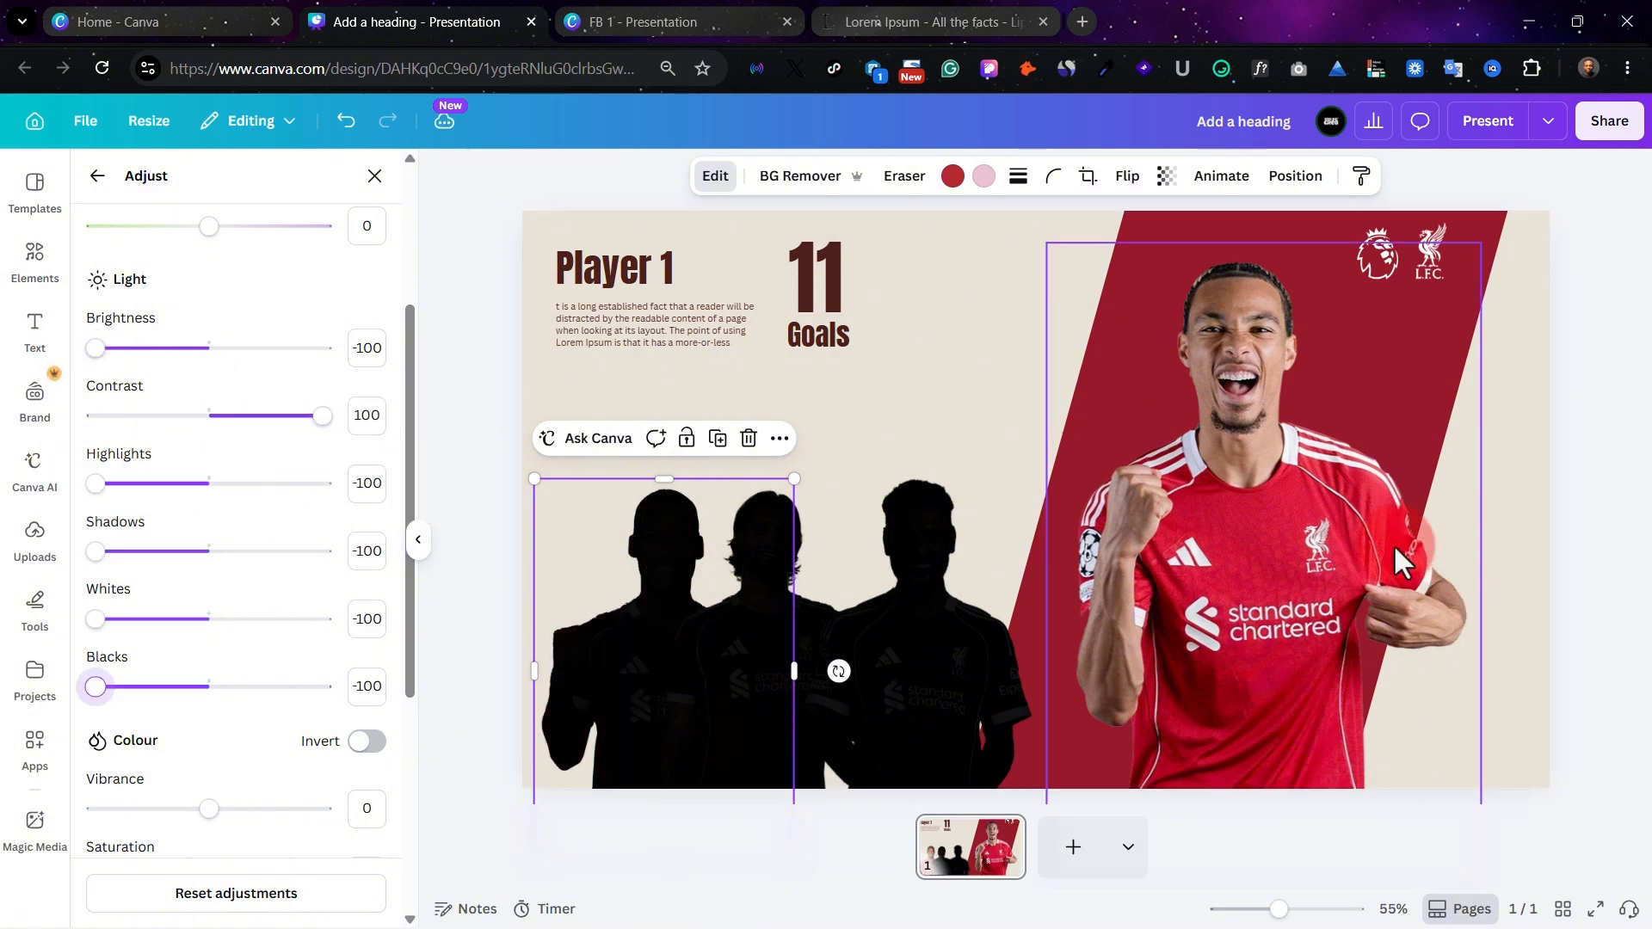
{"action": "left_click", "coordinate": [1568, 515]}
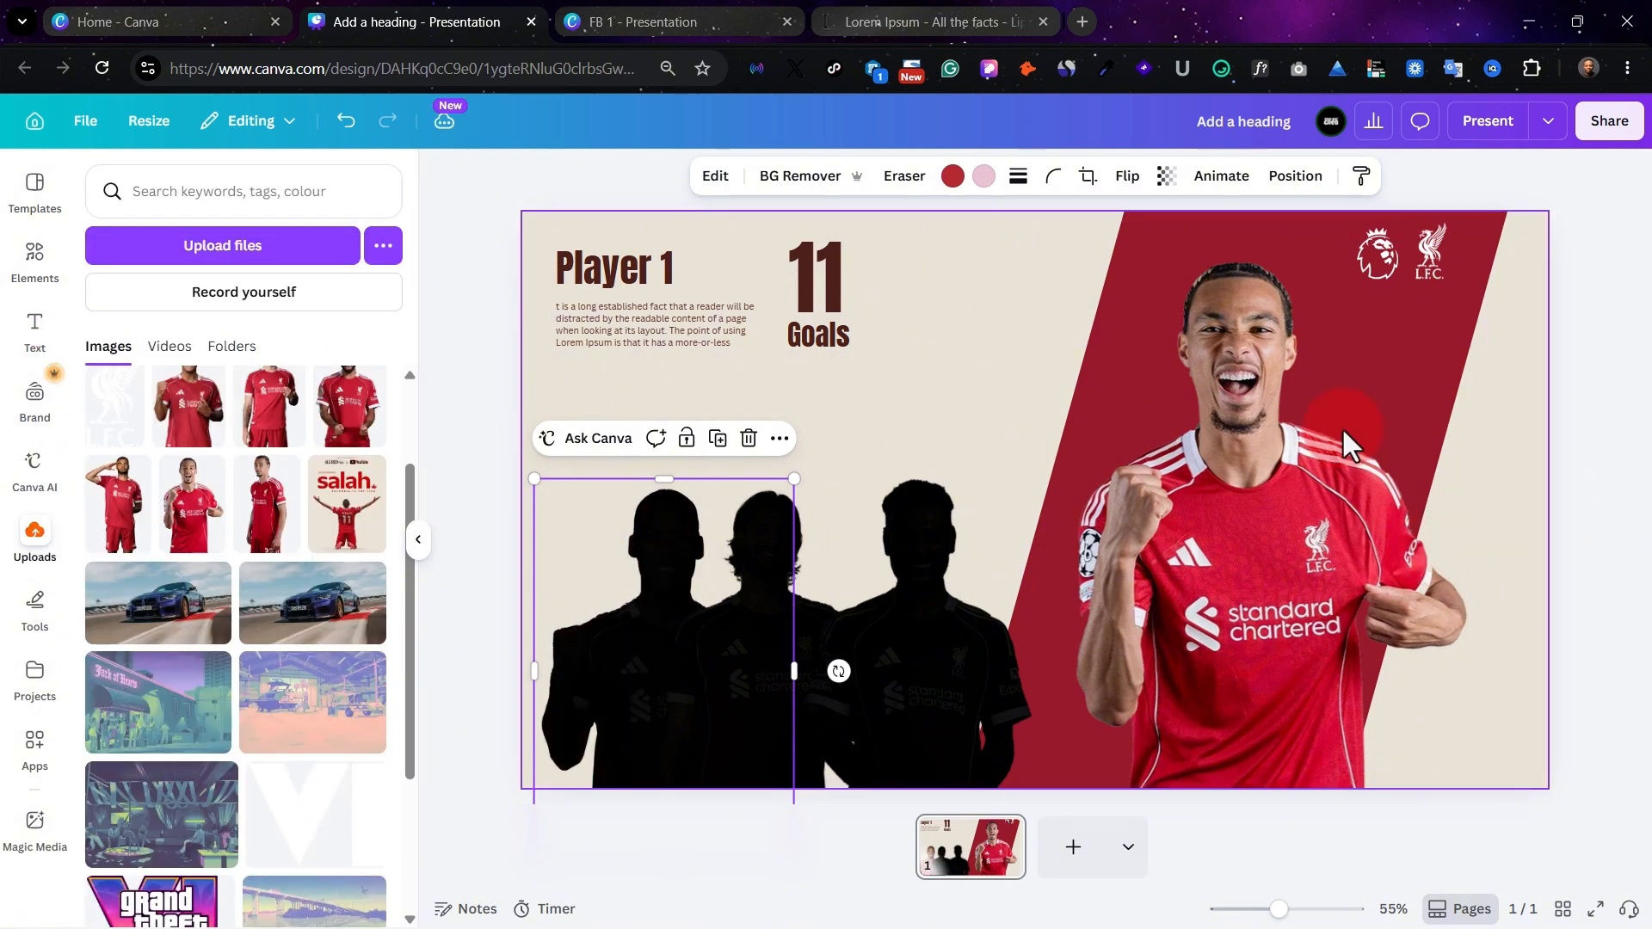
{"action": "left_click", "coordinate": [1086, 389]}
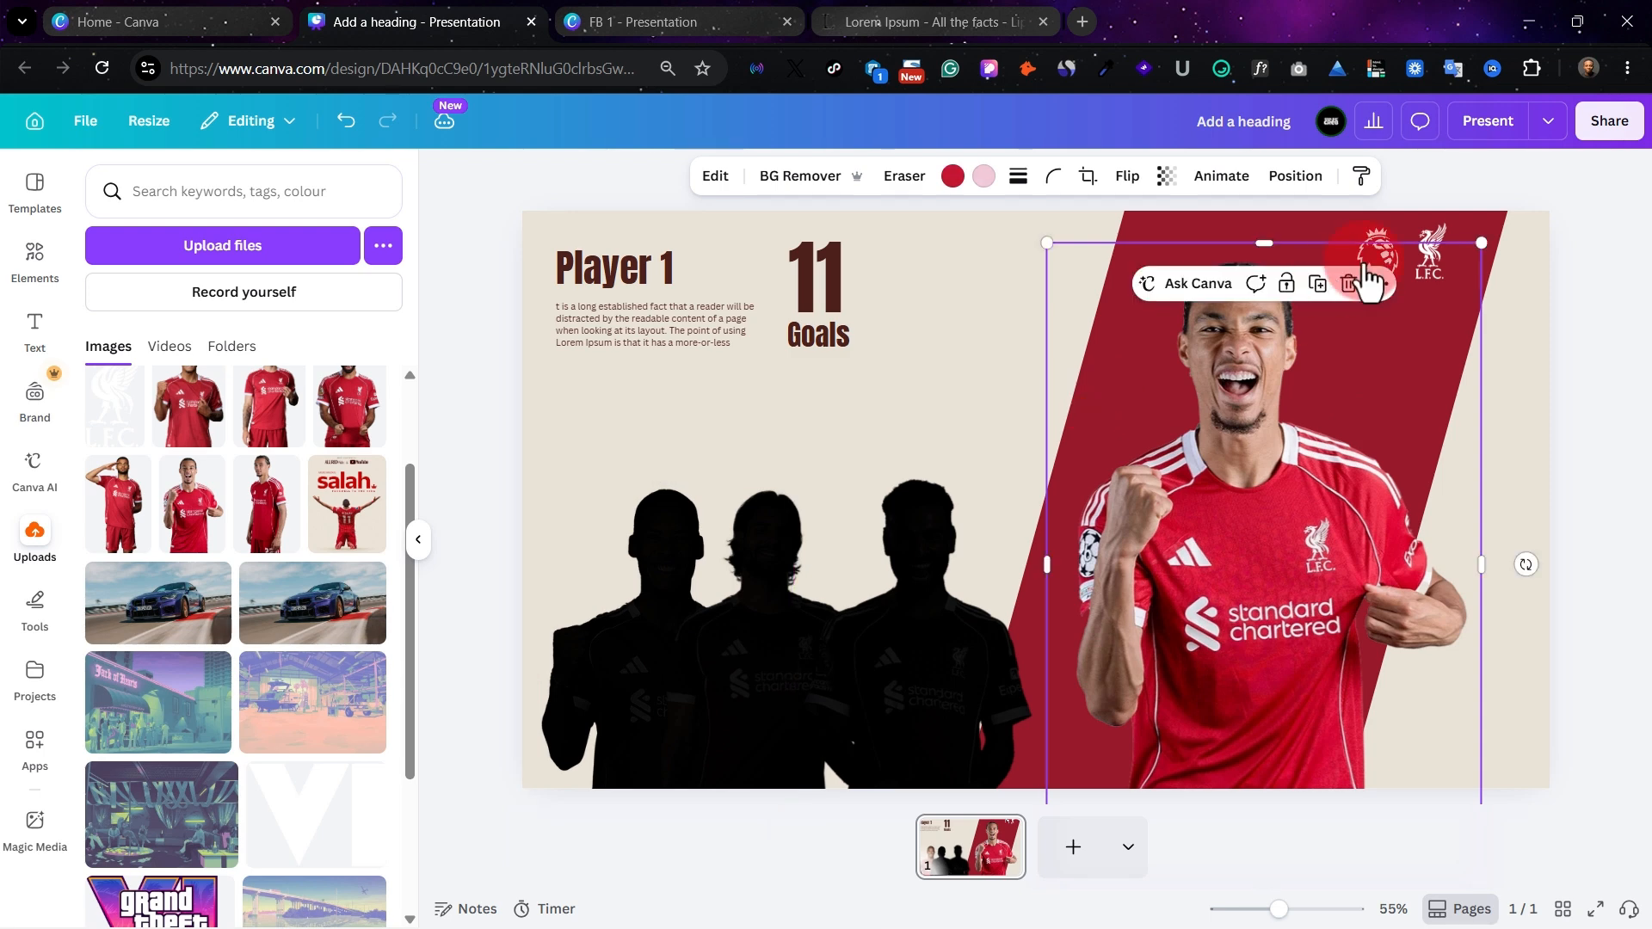
{"action": "left_click", "coordinate": [1467, 229]}
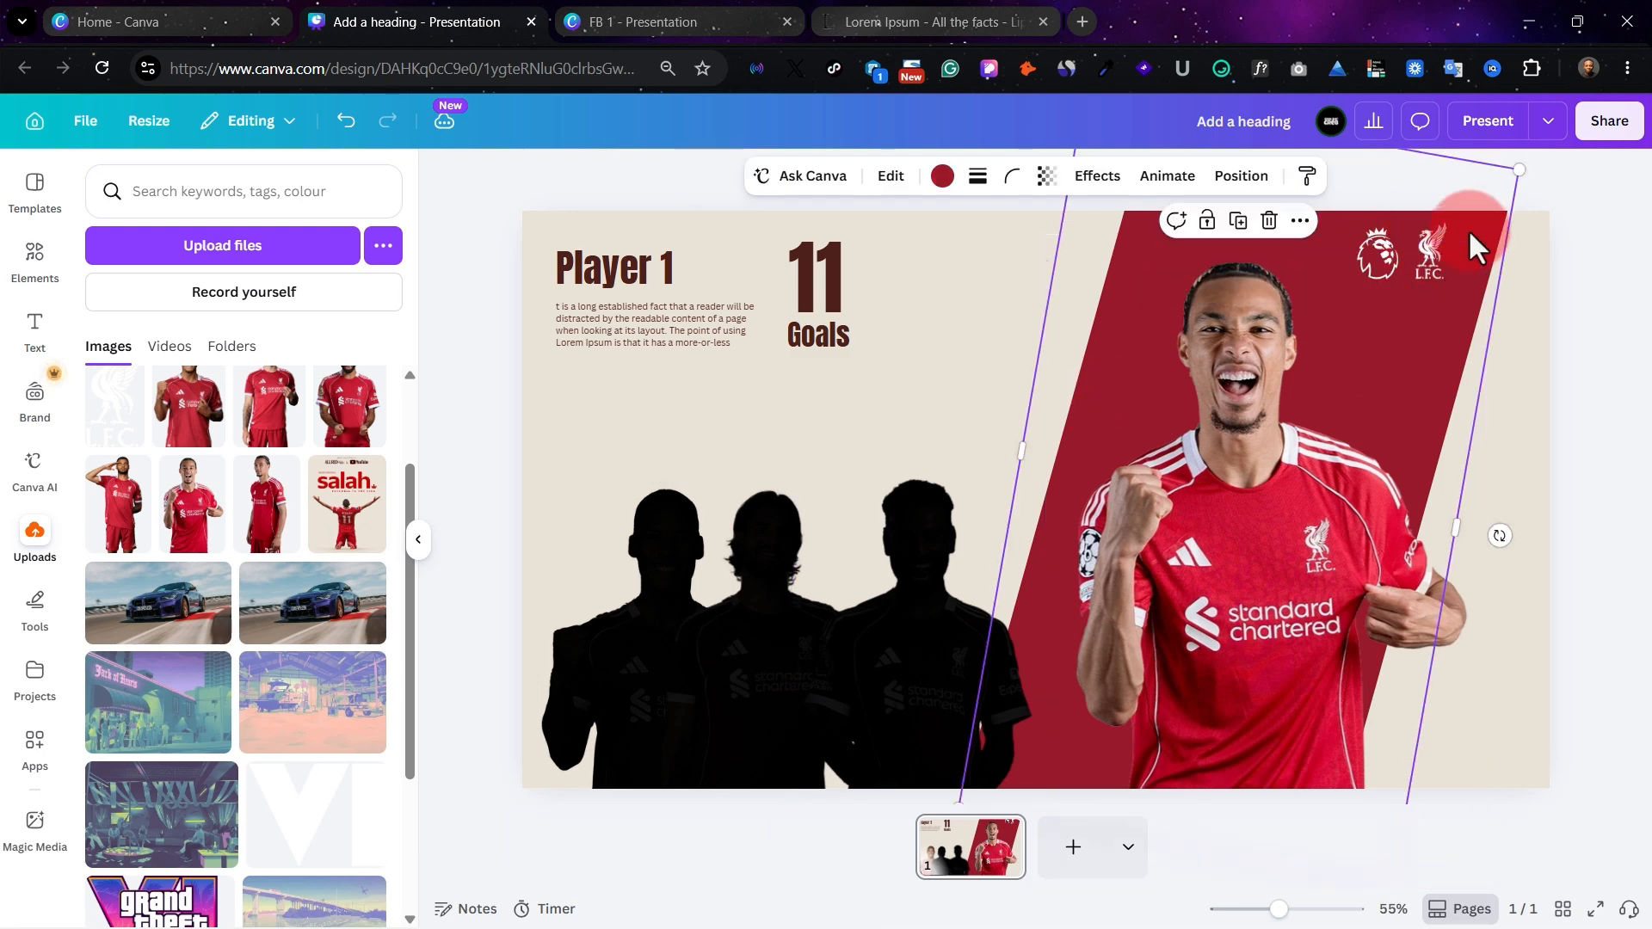
{"action": "left_click", "coordinate": [1559, 392]}
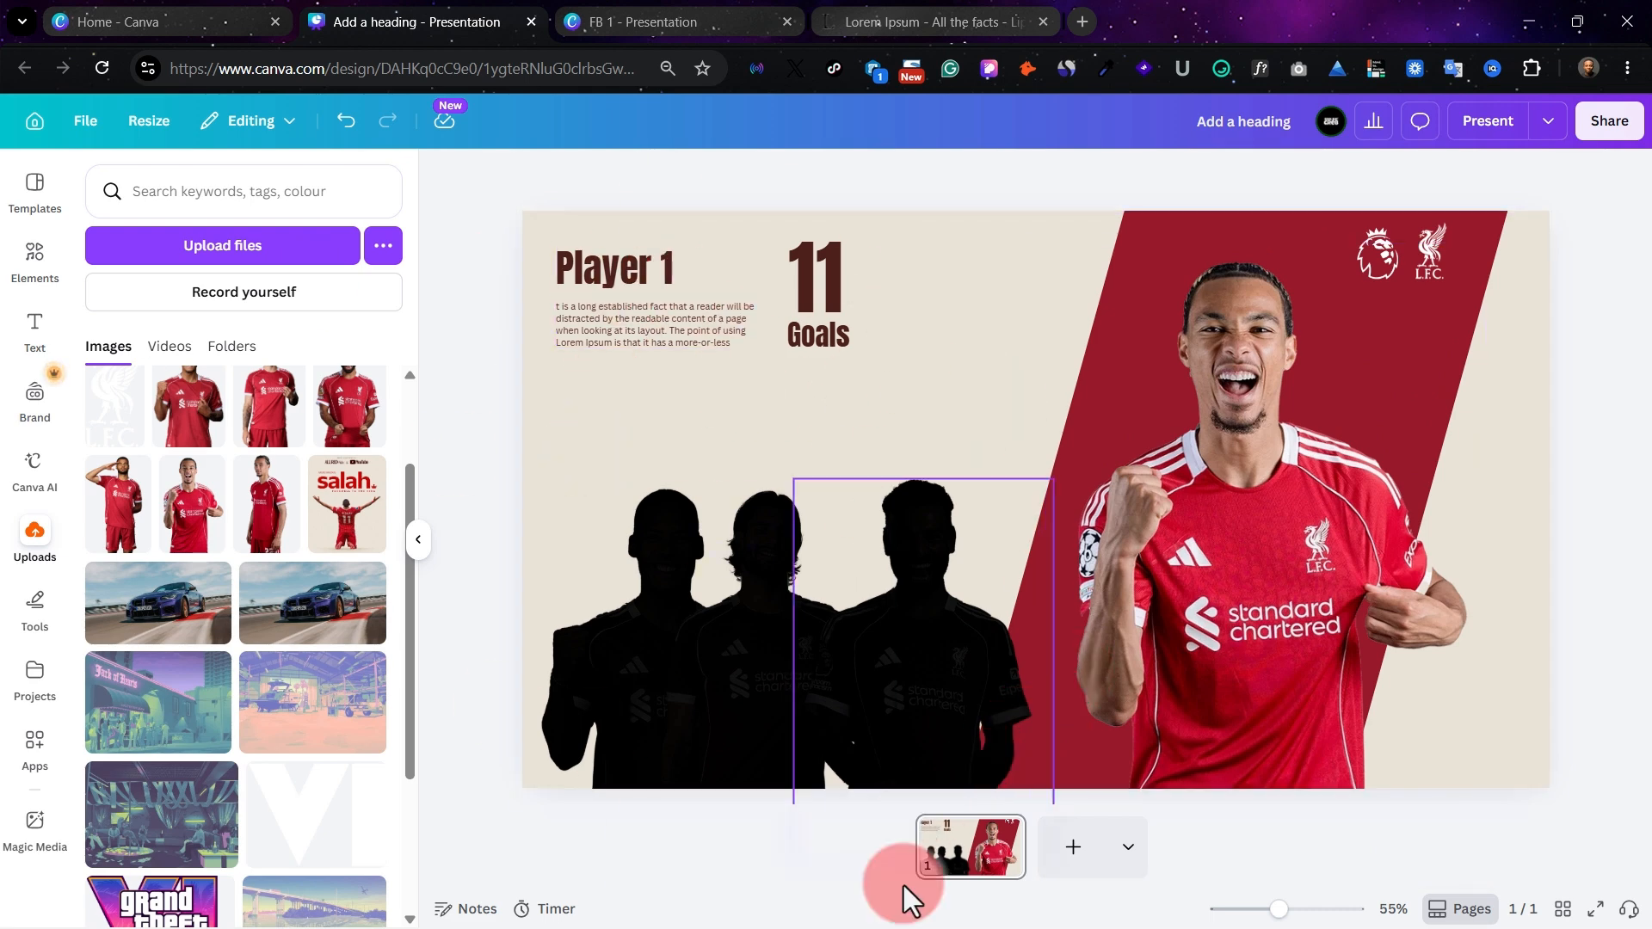
Duplicate the slide and change the heading on the copy to "Player 2"
{"action": "left_click", "coordinate": [1007, 834]}
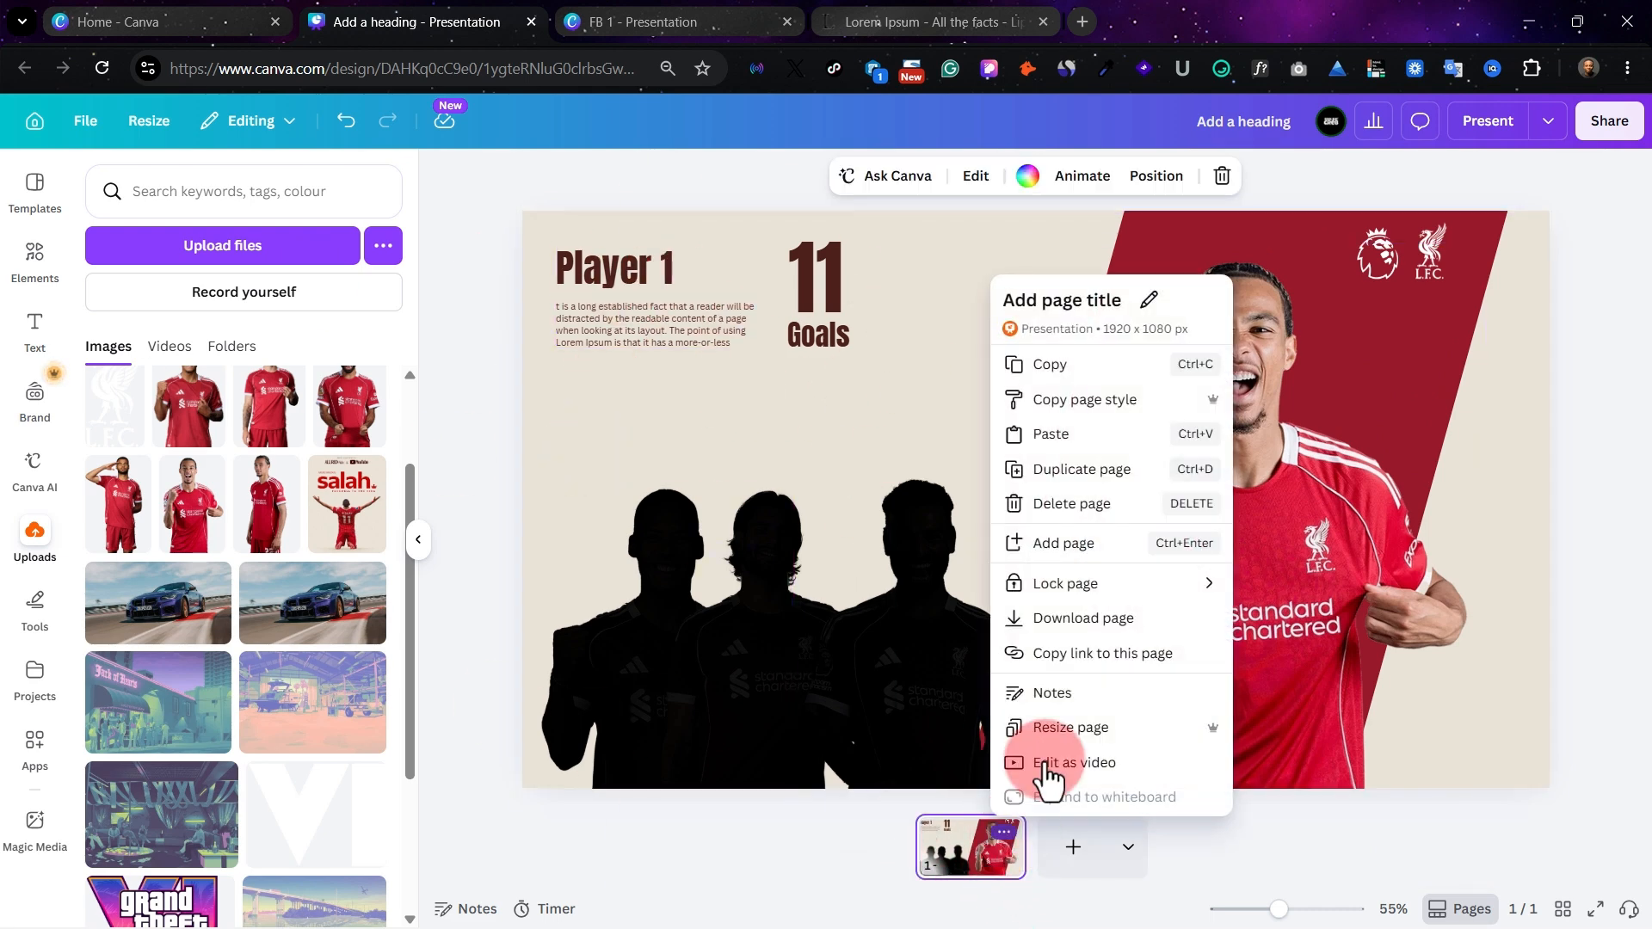
{"action": "left_click", "coordinate": [1119, 470]}
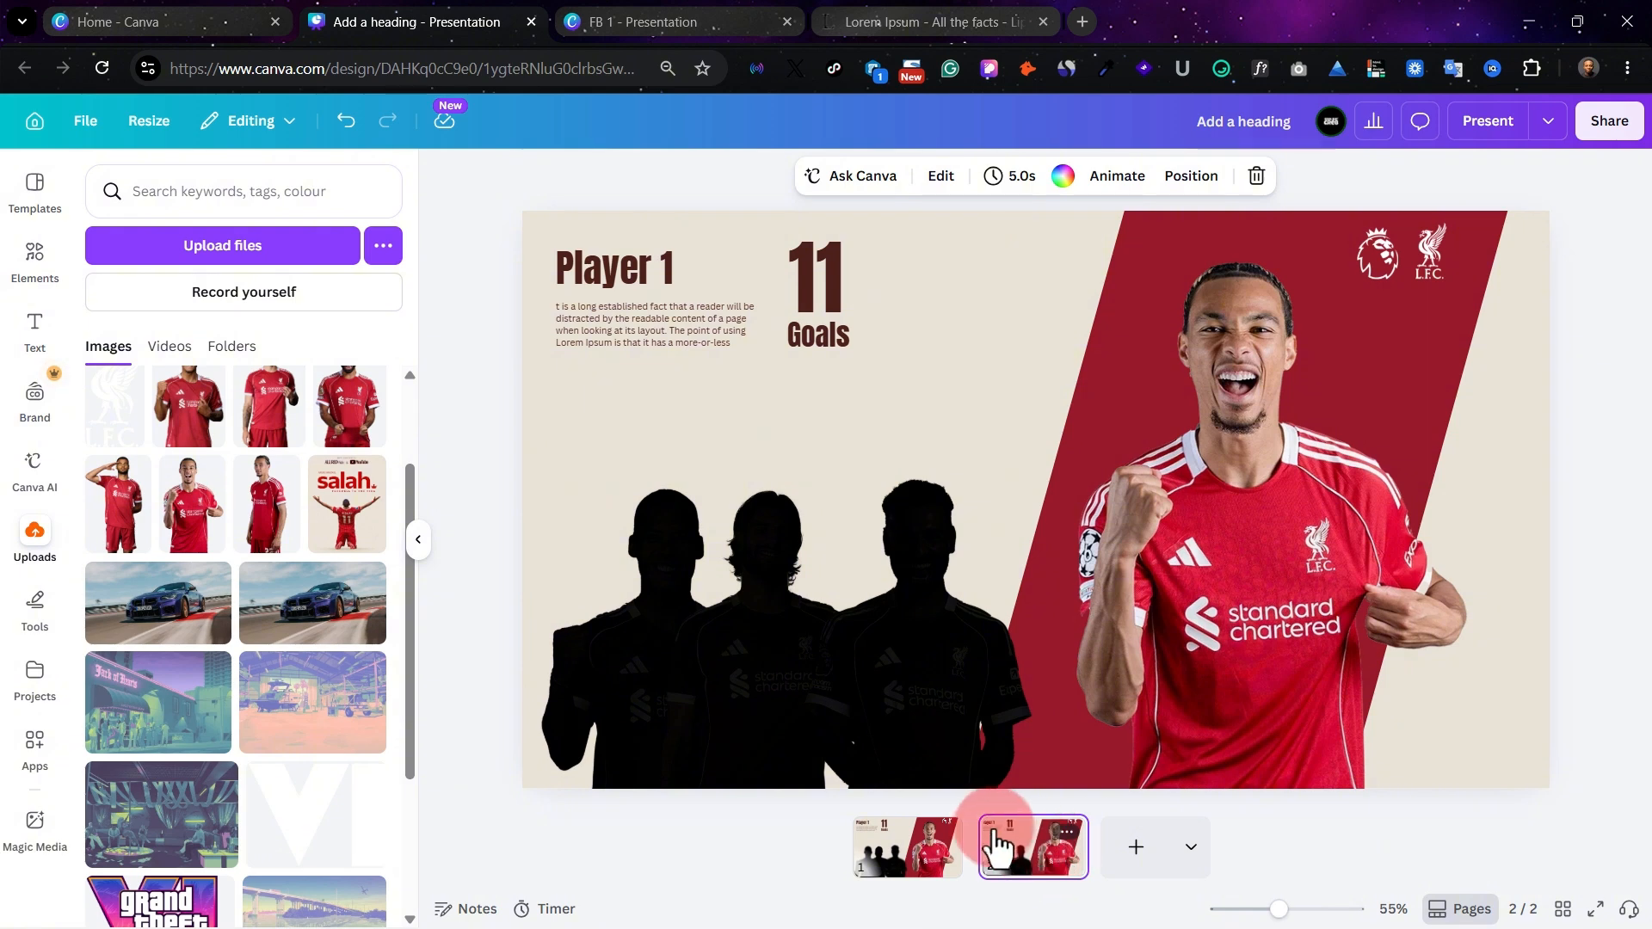
{"action": "left_click", "coordinate": [683, 327]}
{"action": "left_click", "coordinate": [657, 271]}
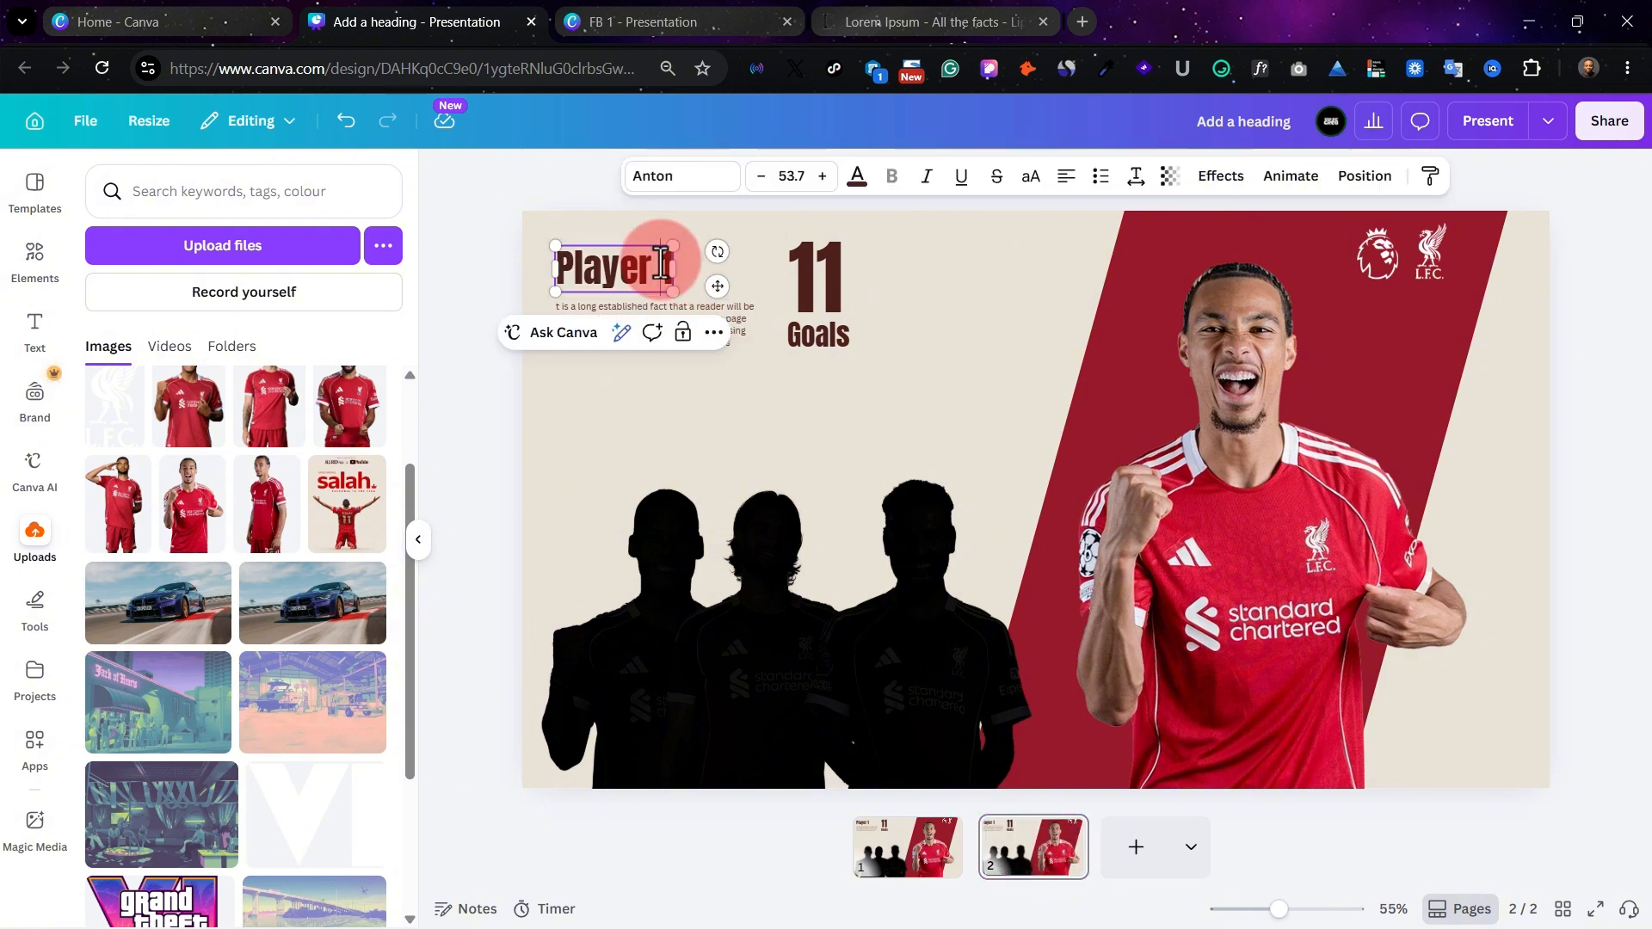
{"action": "type", "text": "2"}
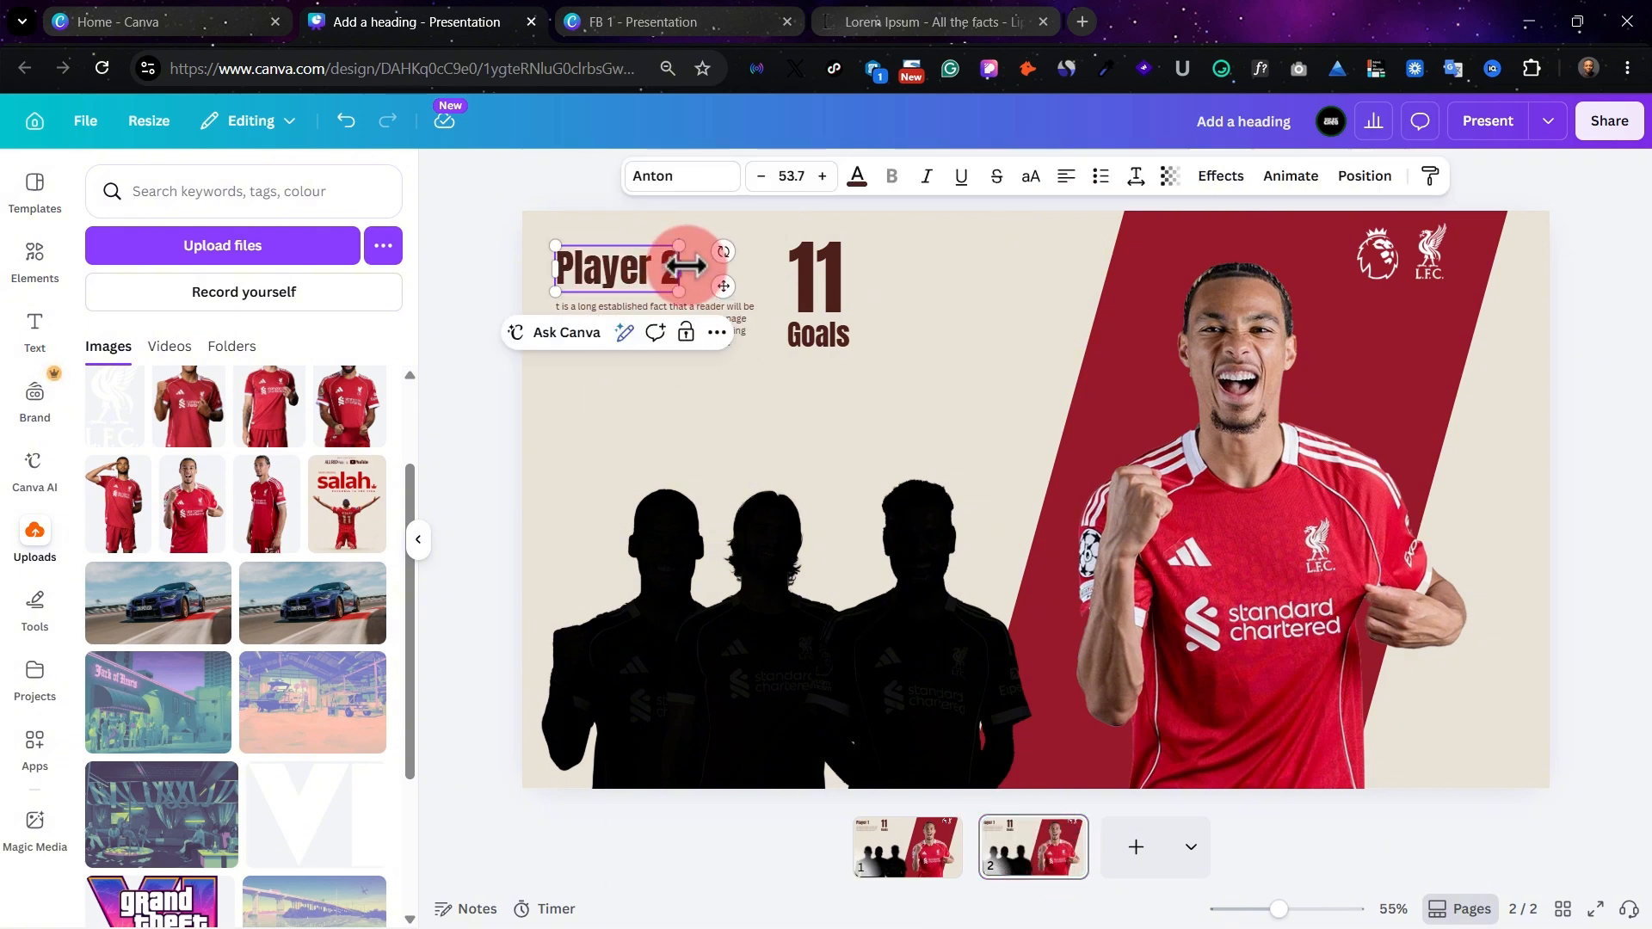
Replace the large goals number on the second slide with "9"
{"action": "left_click", "coordinate": [824, 261]}
{"action": "left_click", "coordinate": [782, 258]}
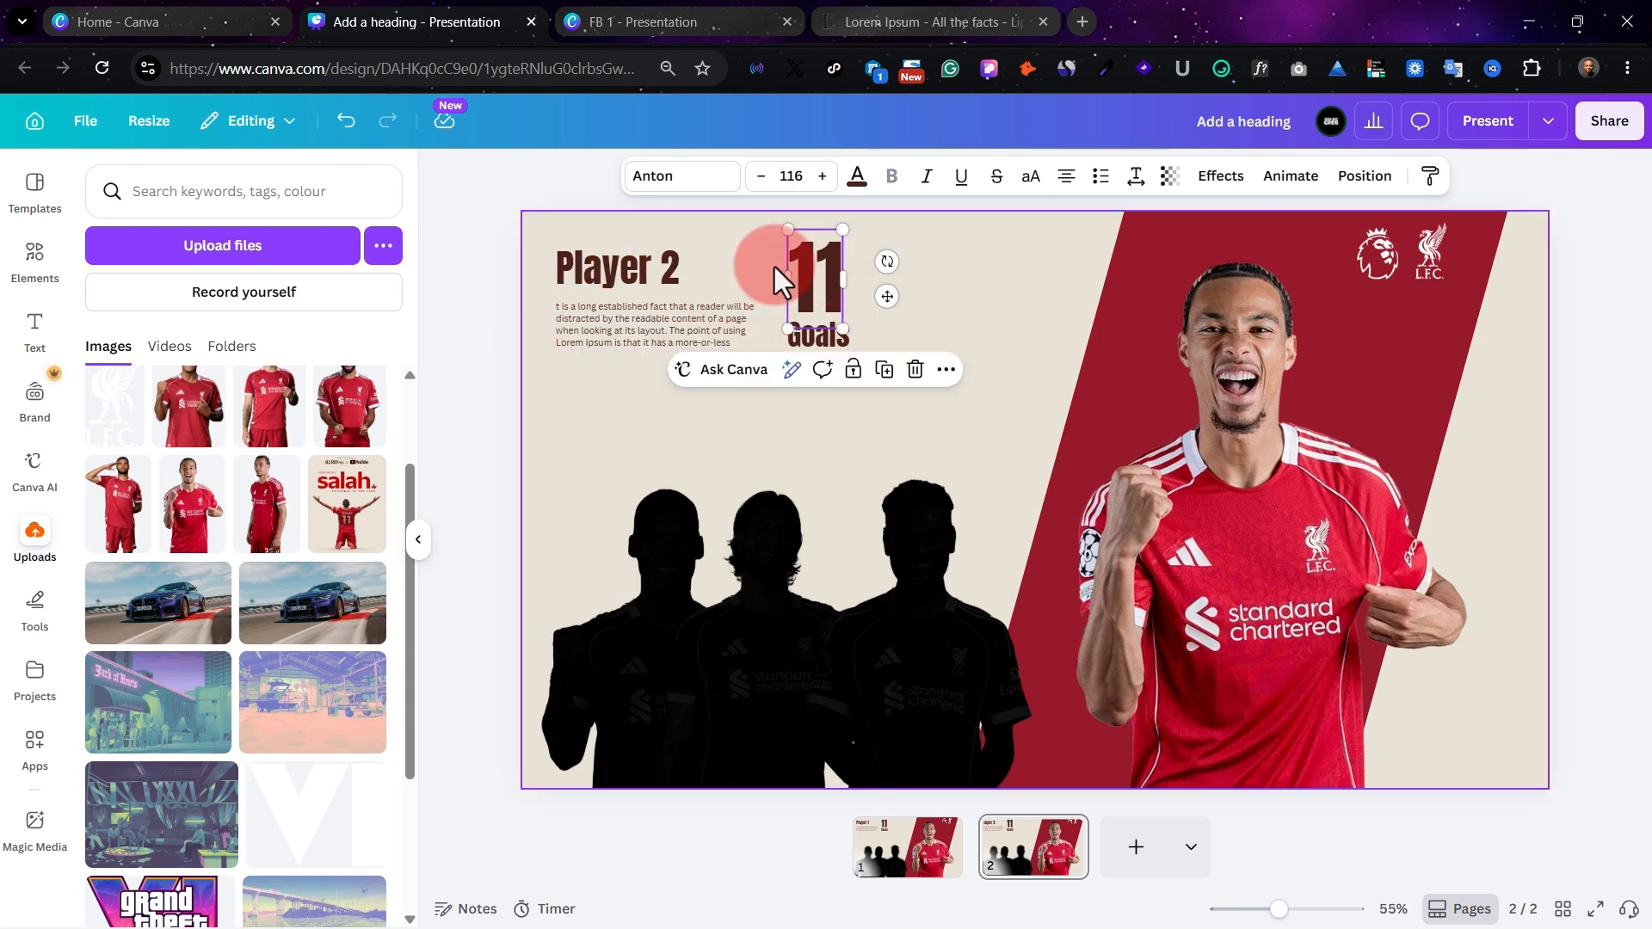
{"action": "double_click", "coordinate": [802, 273]}
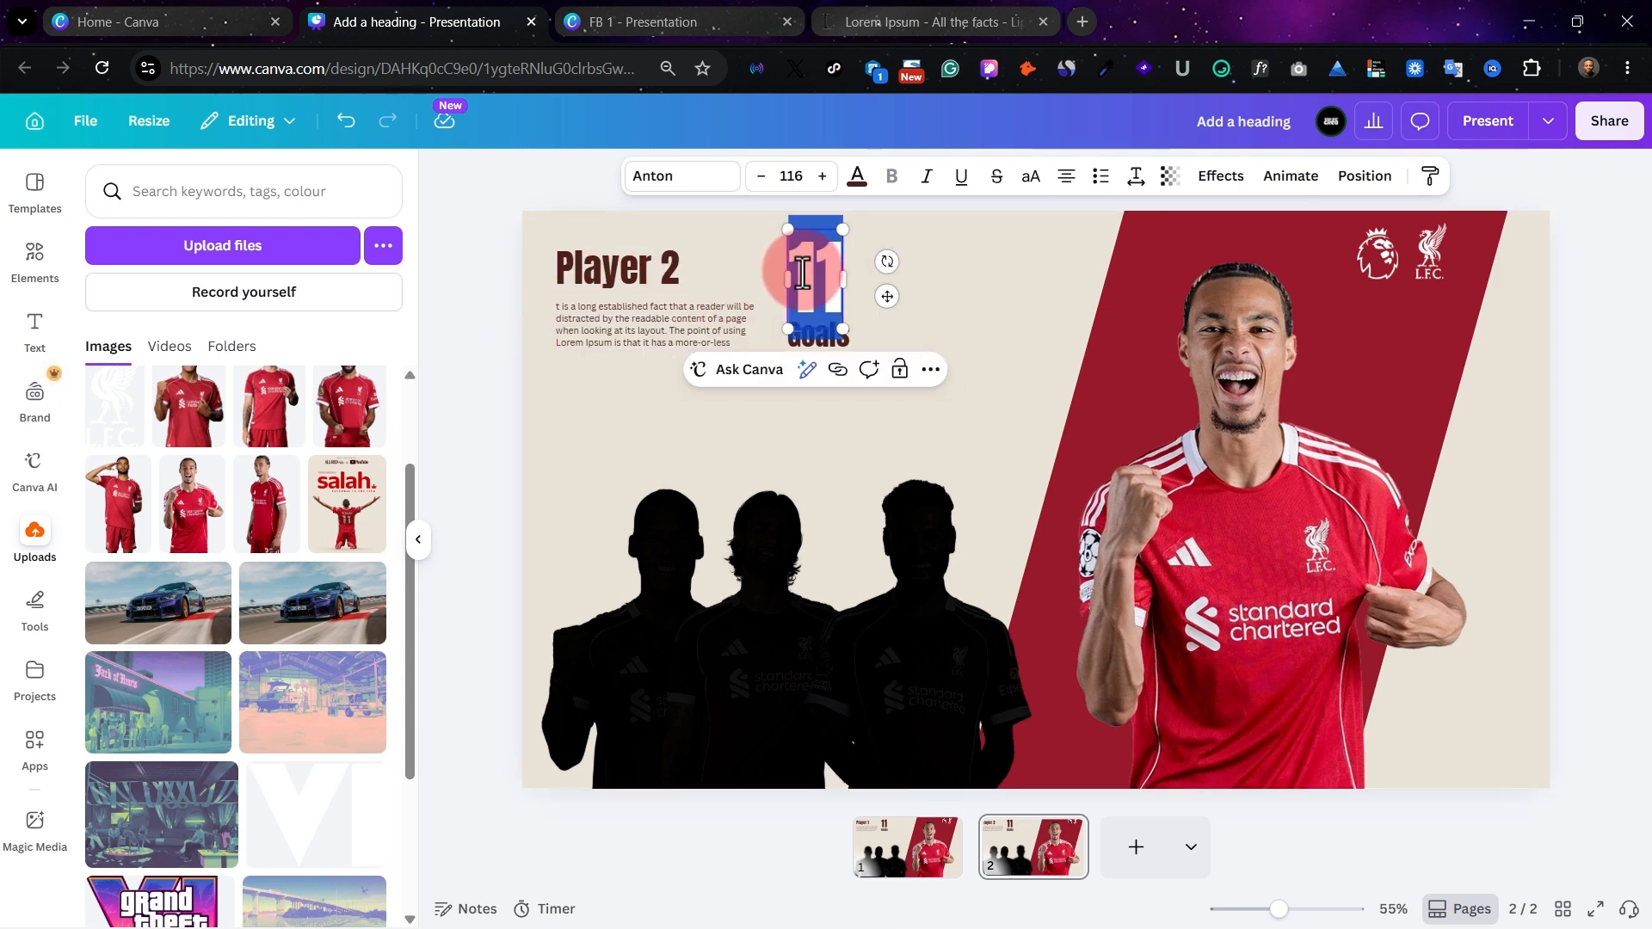
{"action": "type", "text": "9"}
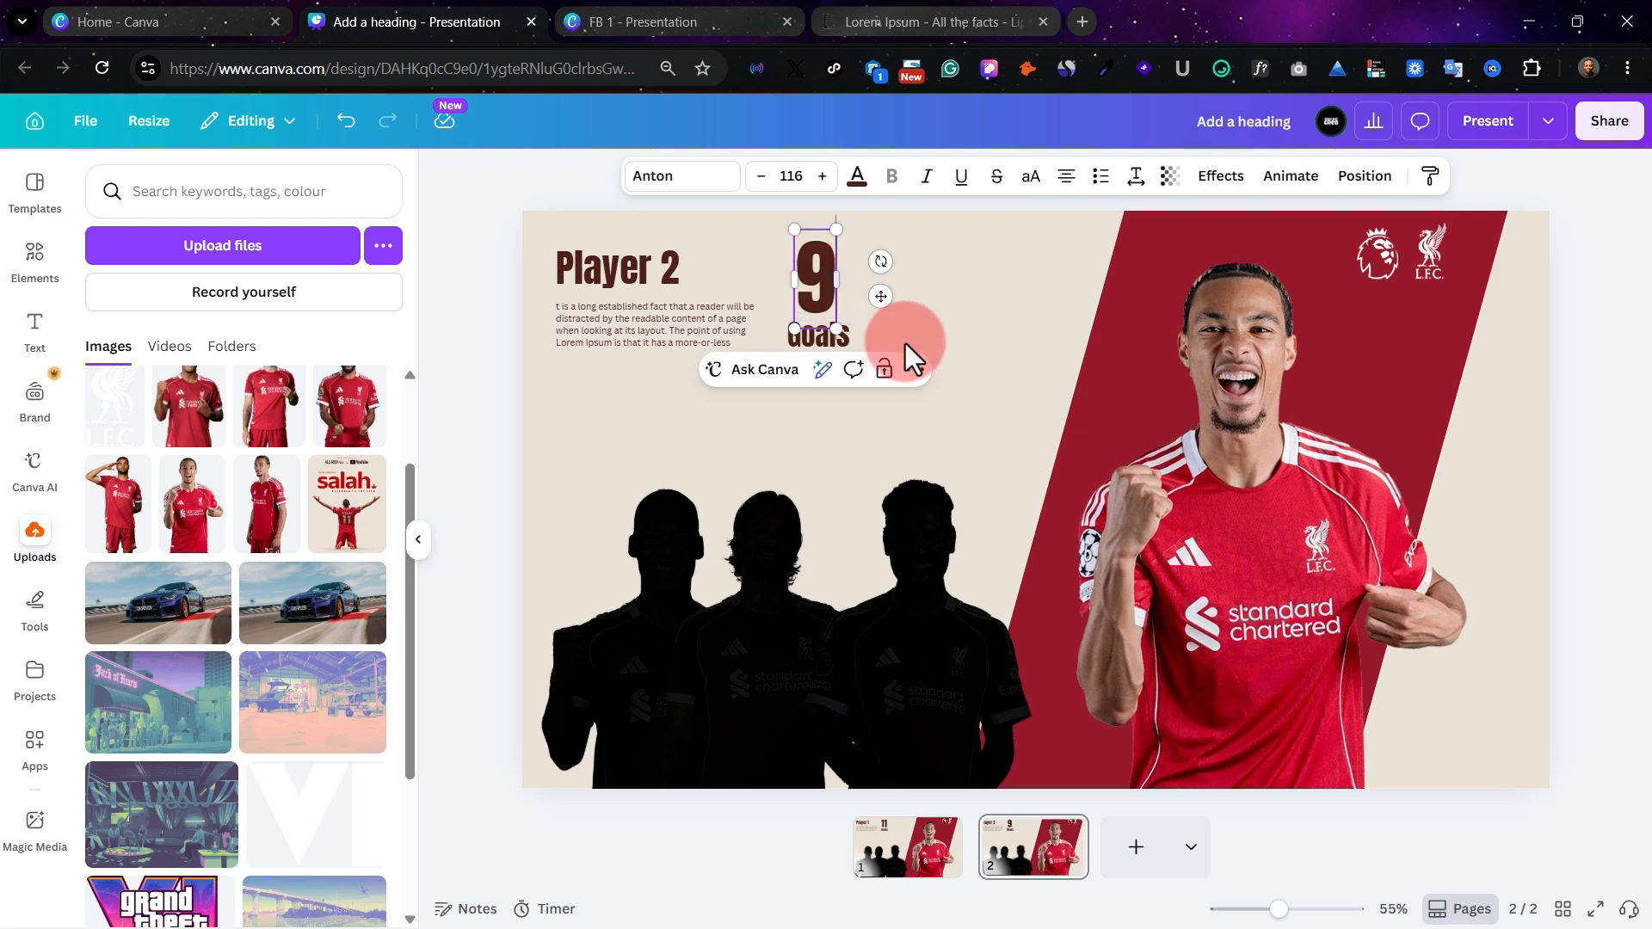
Shrink the large player photo to about 356 × 526 px, move it off the slide's right edge and list the slide's layers
{"action": "left_click", "coordinate": [905, 507]}
{"action": "left_click", "coordinate": [1158, 504]}
{"action": "left_click", "coordinate": [1200, 478]}
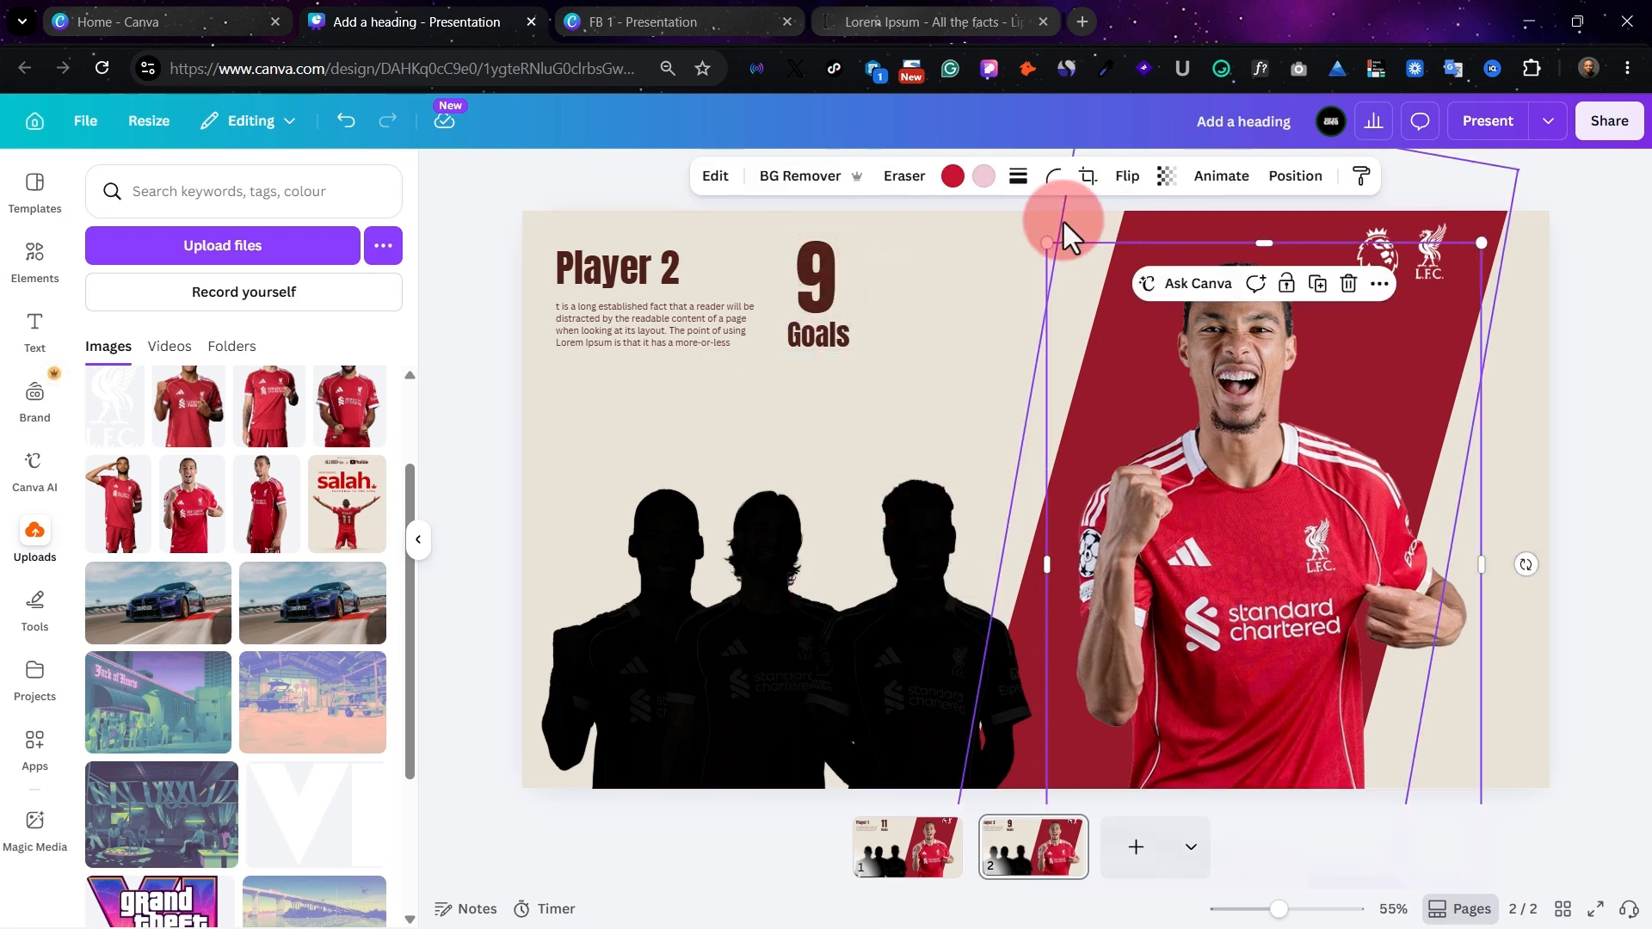
{"action": "left_click_drag", "start_coordinate": [1047, 241], "coordinate": [1290, 604]}
{"action": "left_click", "coordinate": [1357, 775]}
{"action": "left_click_drag", "start_coordinate": [1357, 727], "coordinate": [1547, 575]}
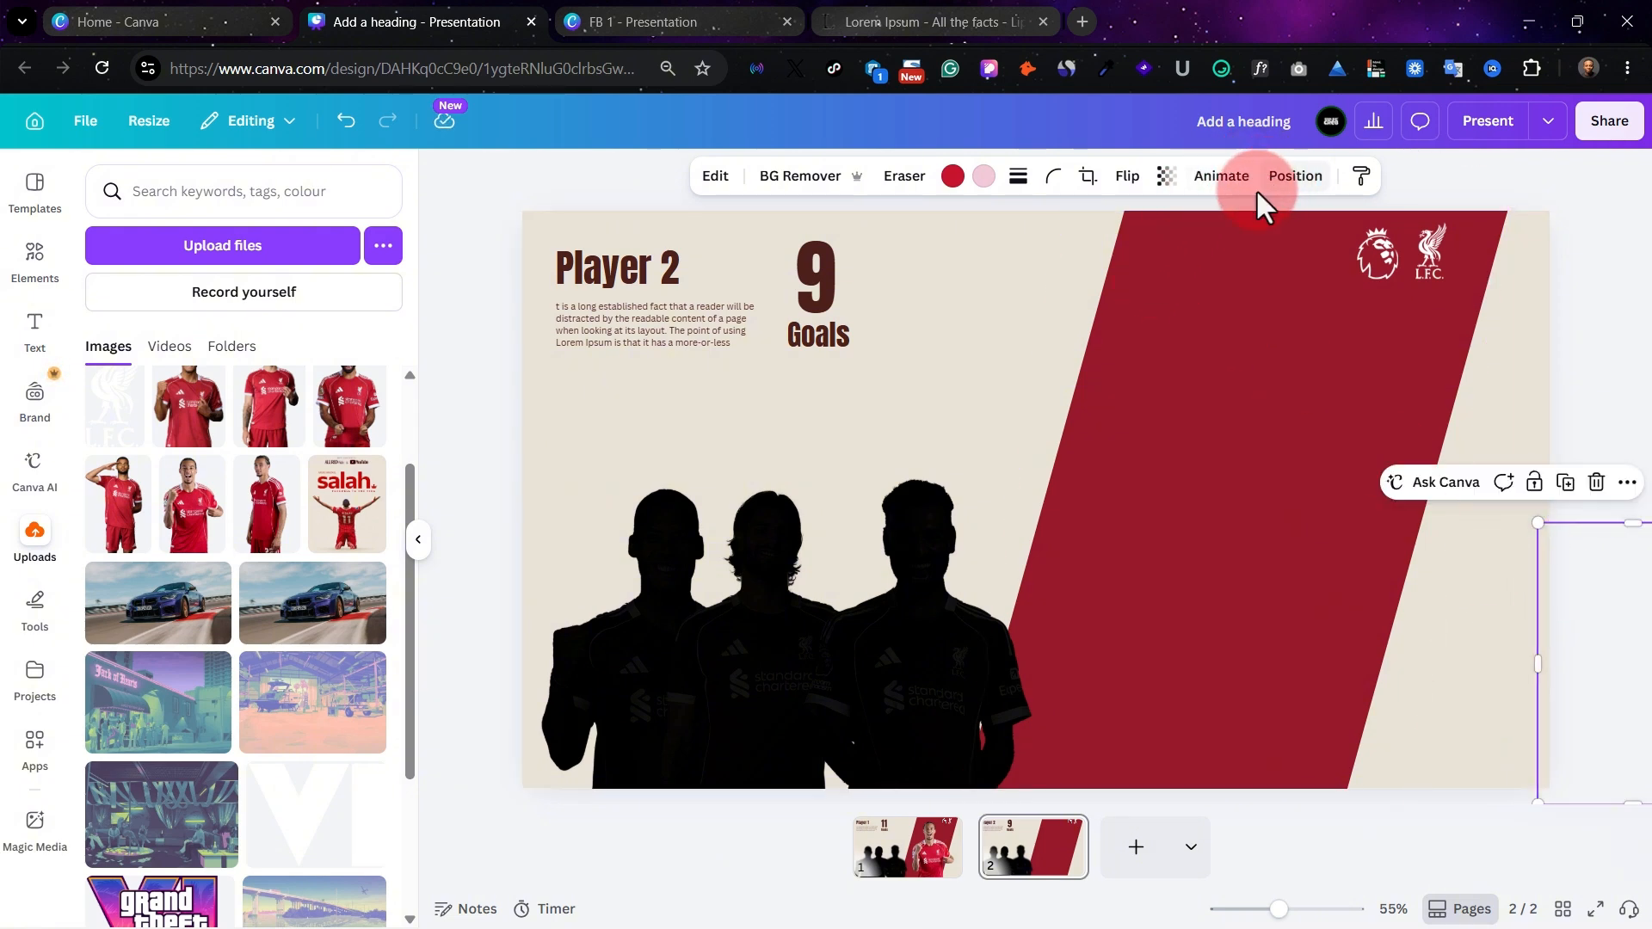
{"action": "left_click", "coordinate": [1299, 180]}
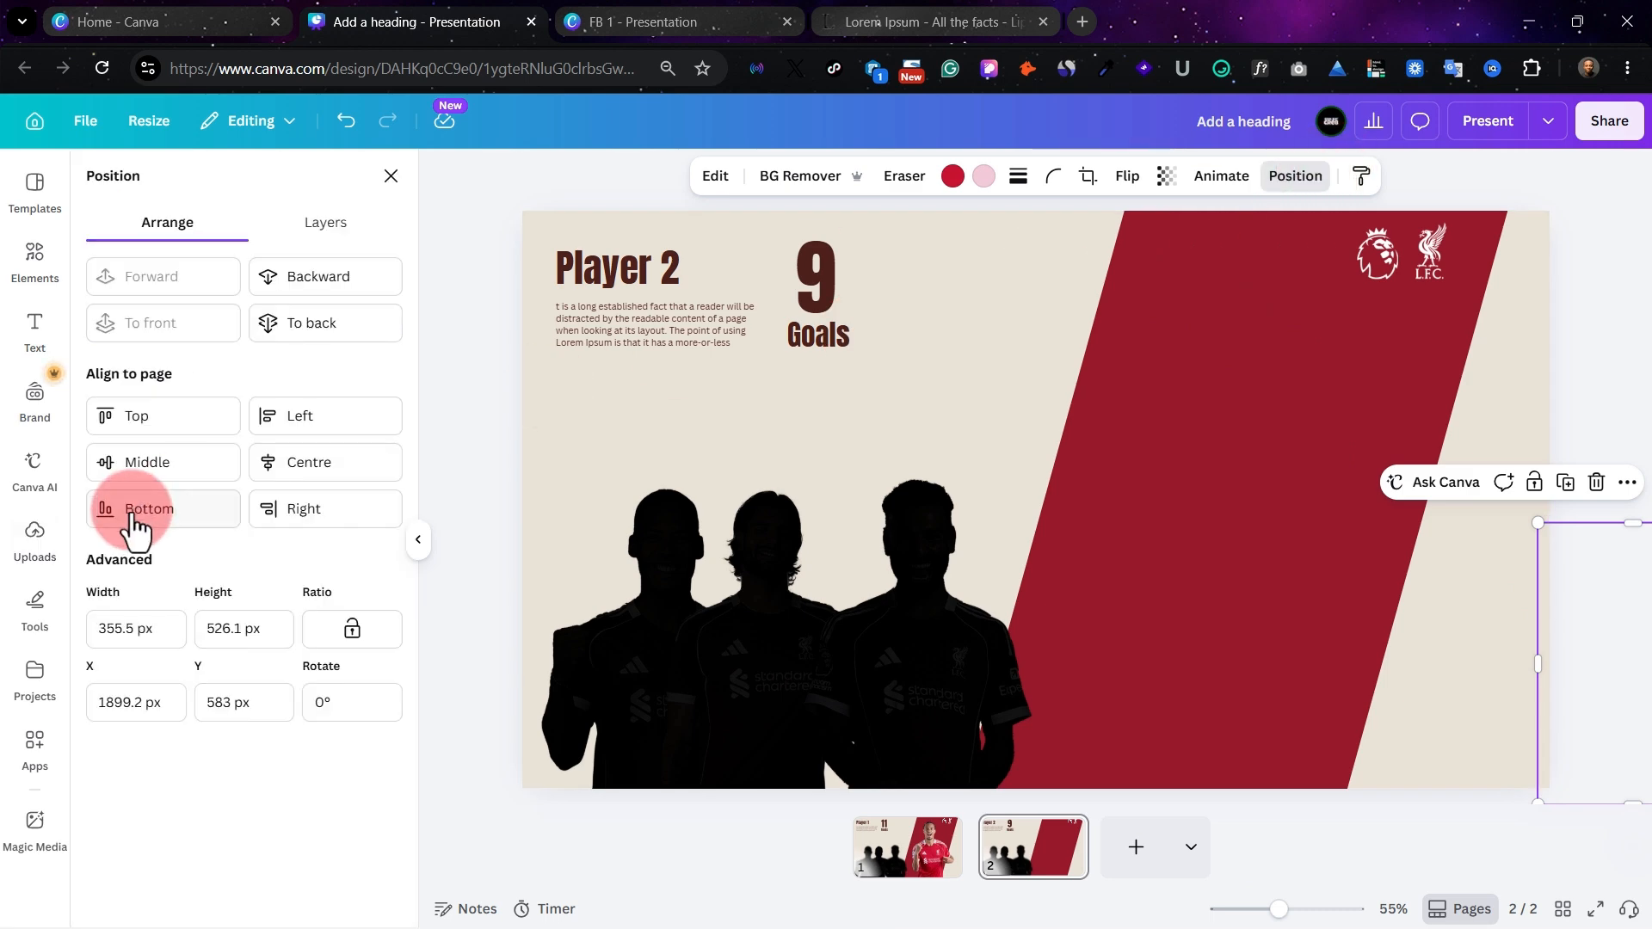
{"action": "left_click", "coordinate": [327, 225]}
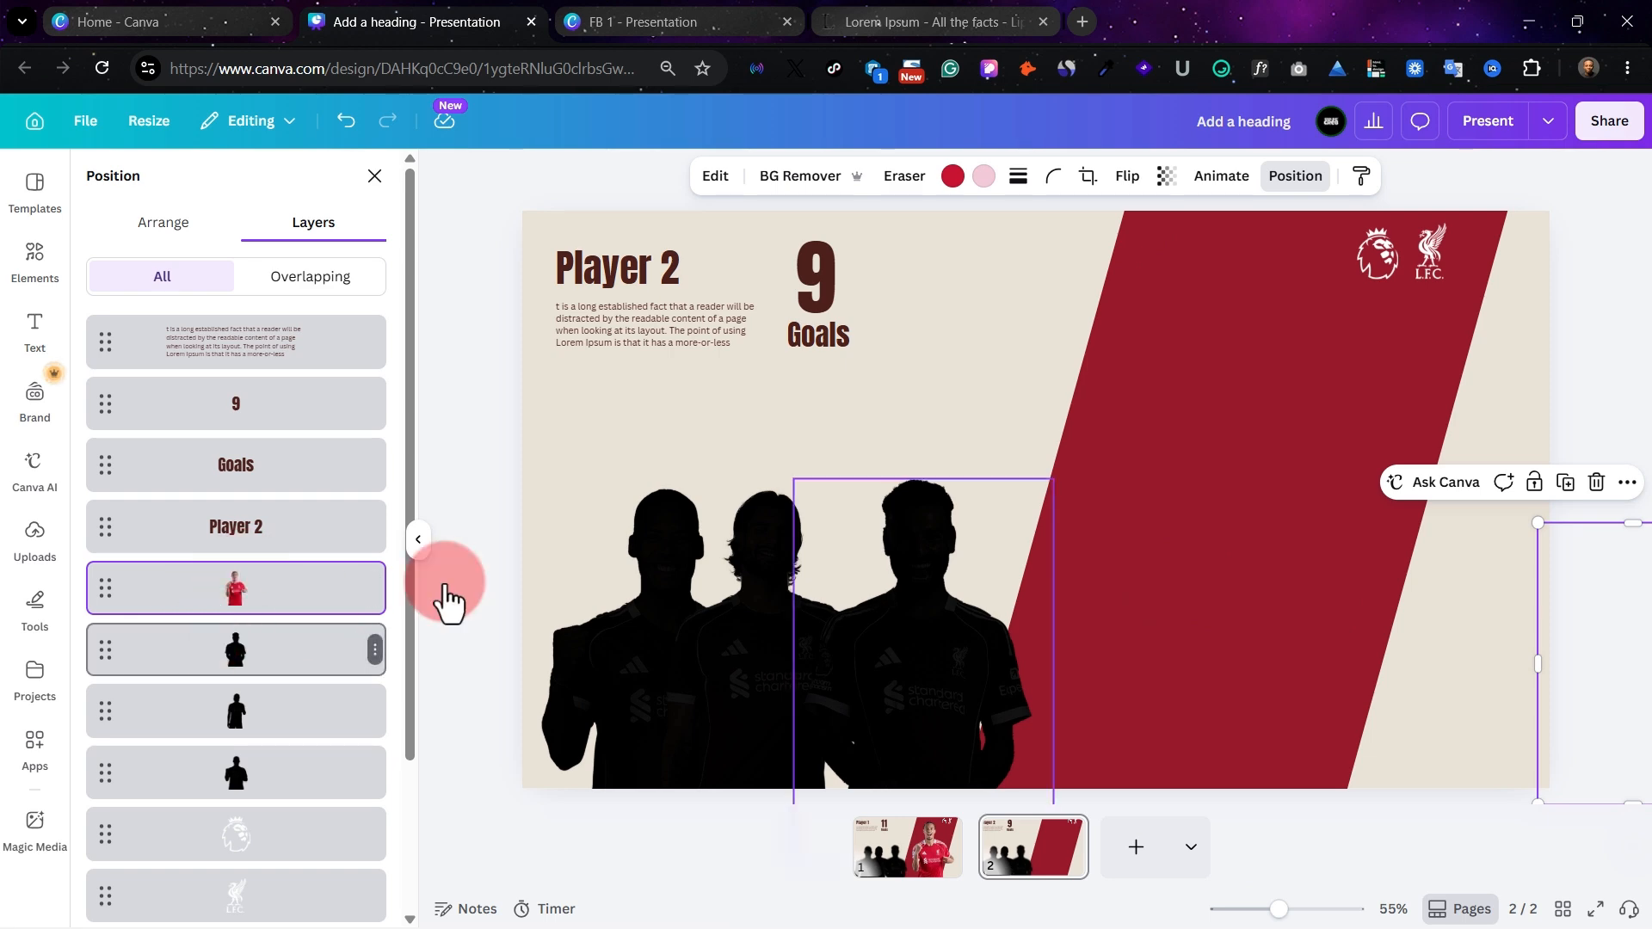
Move the rightmost silhouette onto the red diagonal band and enlarge it to nearly the slide's full height as the main player
{"action": "left_click", "coordinate": [921, 619]}
{"action": "left_click_drag", "start_coordinate": [914, 679], "coordinate": [1140, 676]}
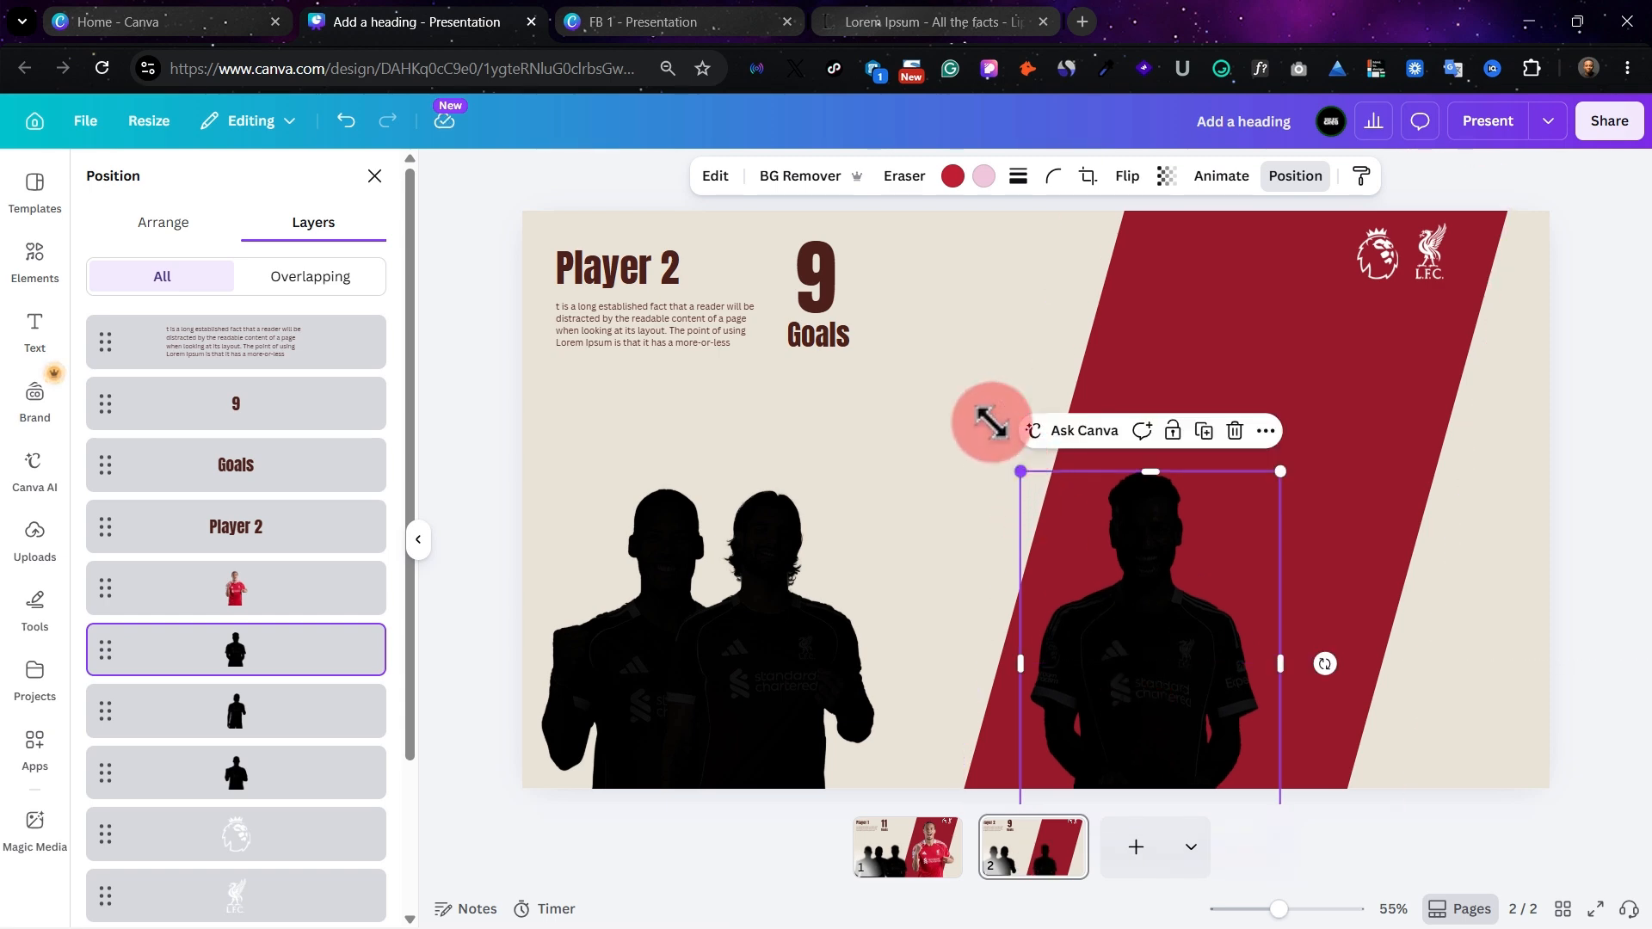
{"action": "left_click_drag", "start_coordinate": [989, 417], "coordinate": [808, 232]}
{"action": "left_click_drag", "start_coordinate": [966, 368], "coordinate": [1207, 448]}
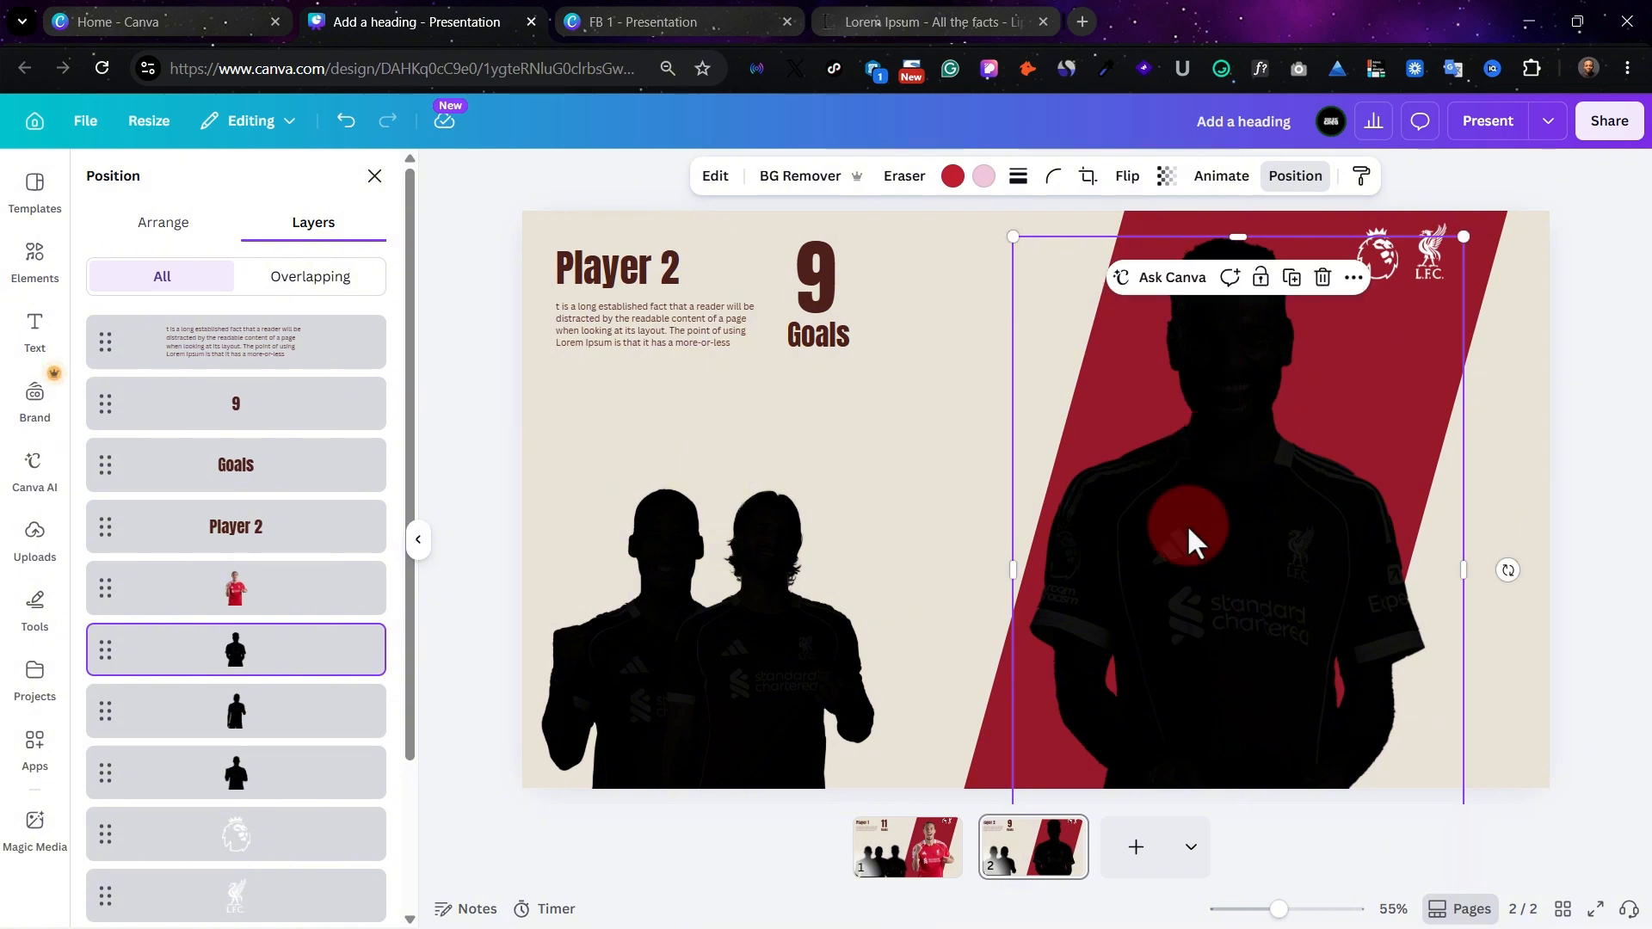
Reset the enlarged silhouette's brightness and contrast to 0
{"action": "left_click", "coordinate": [711, 181]}
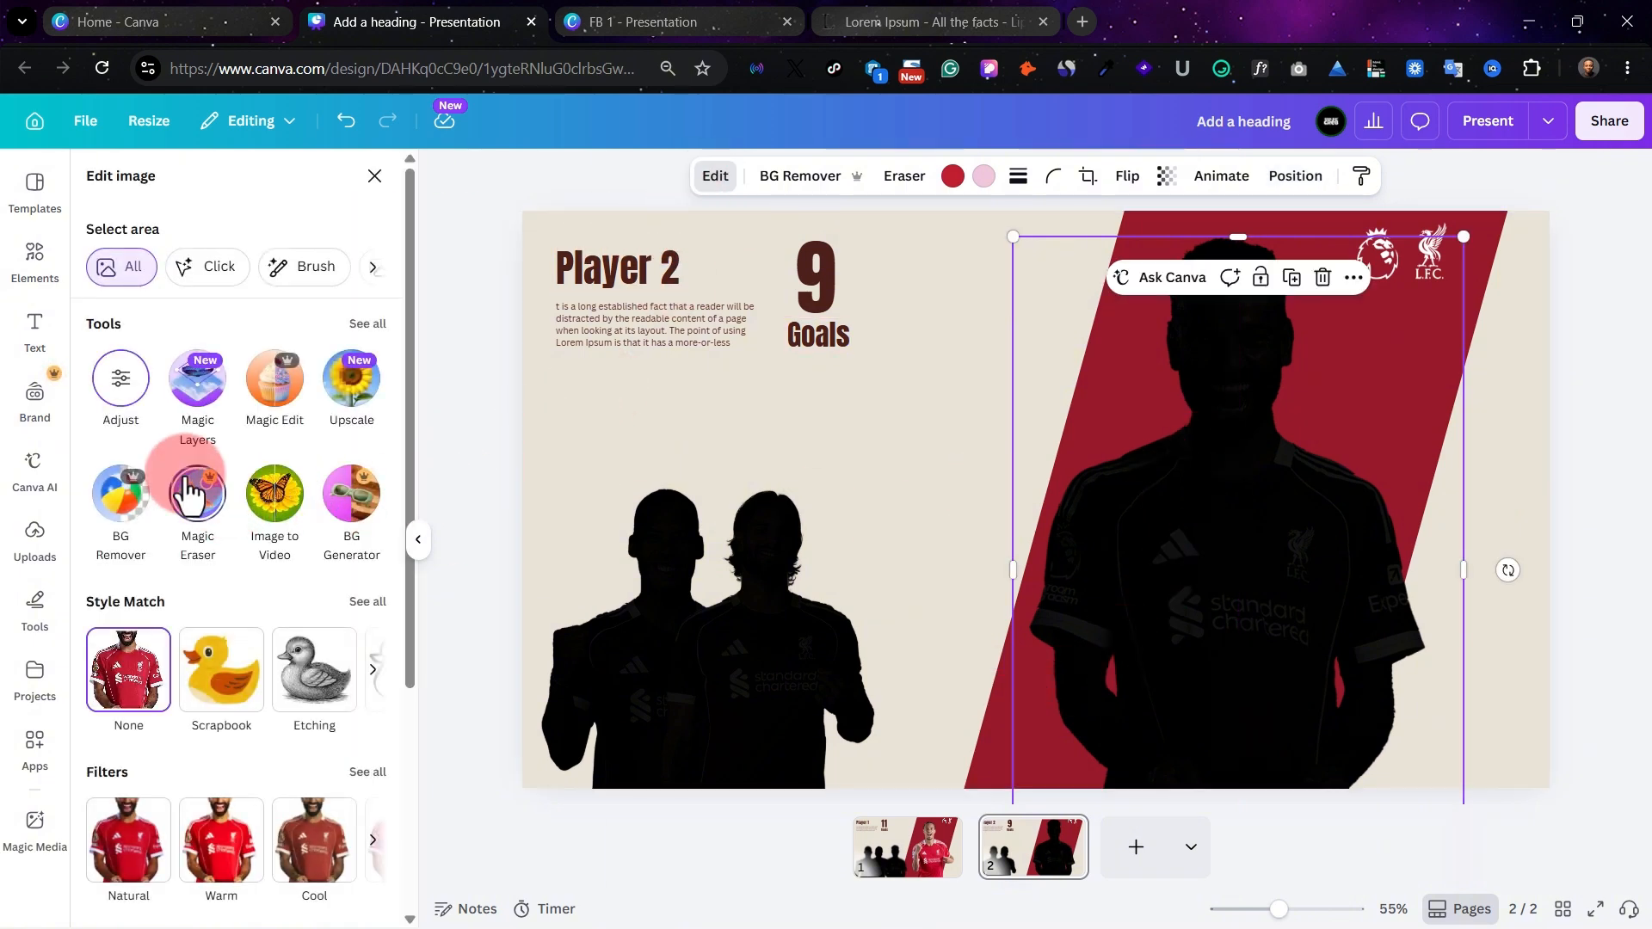
{"action": "left_click", "coordinate": [113, 373]}
{"action": "left_click", "coordinate": [126, 382]}
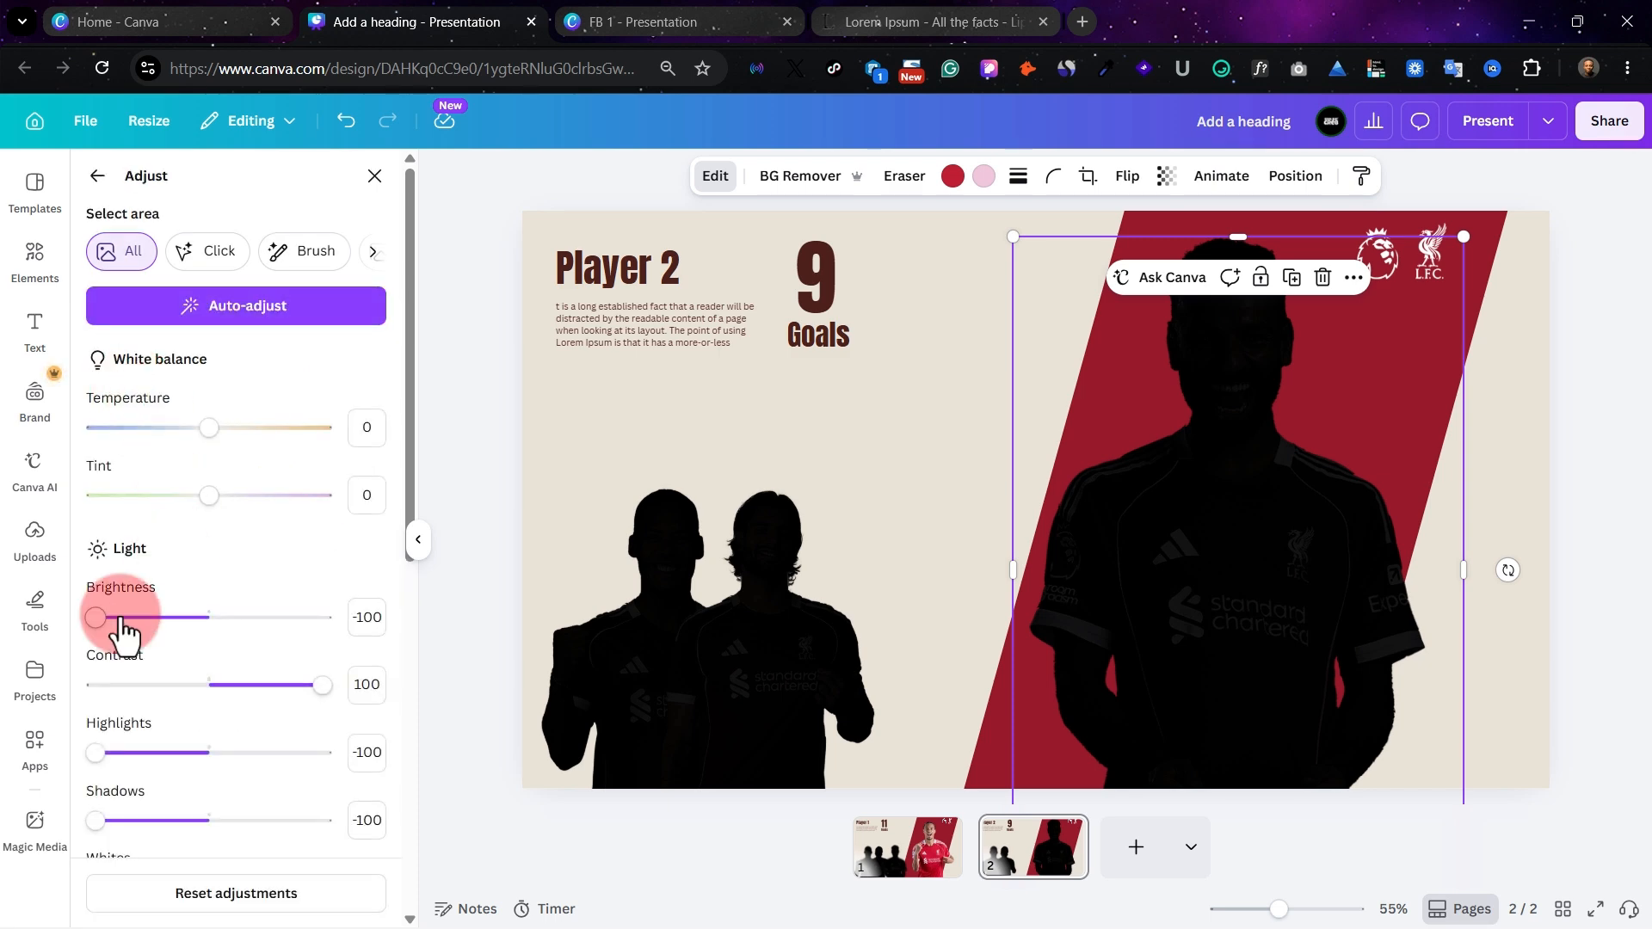
{"action": "left_click", "coordinate": [362, 616]}
{"action": "type", "text": "0"}
{"action": "key", "text": "Return"}
{"action": "left_click", "coordinate": [365, 685]}
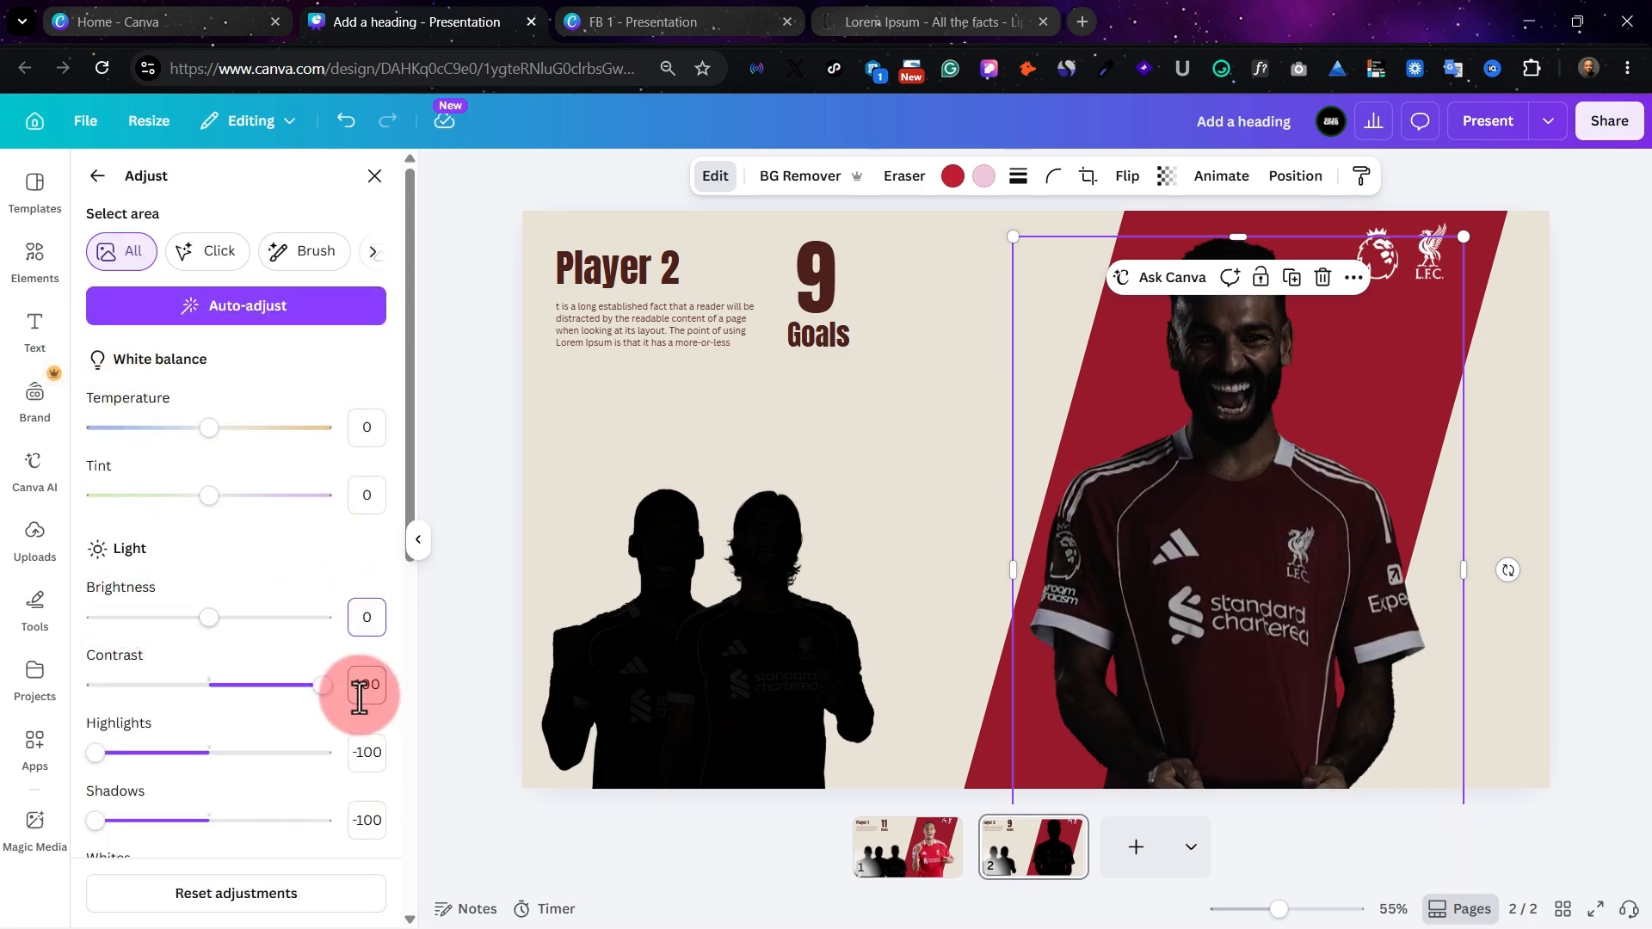
{"action": "type", "text": "0"}
{"action": "key", "text": "Return"}
Set the same photo's highlights, shadows, whites and blacks to 0 to restore its full colour
{"action": "left_click", "coordinate": [373, 754]}
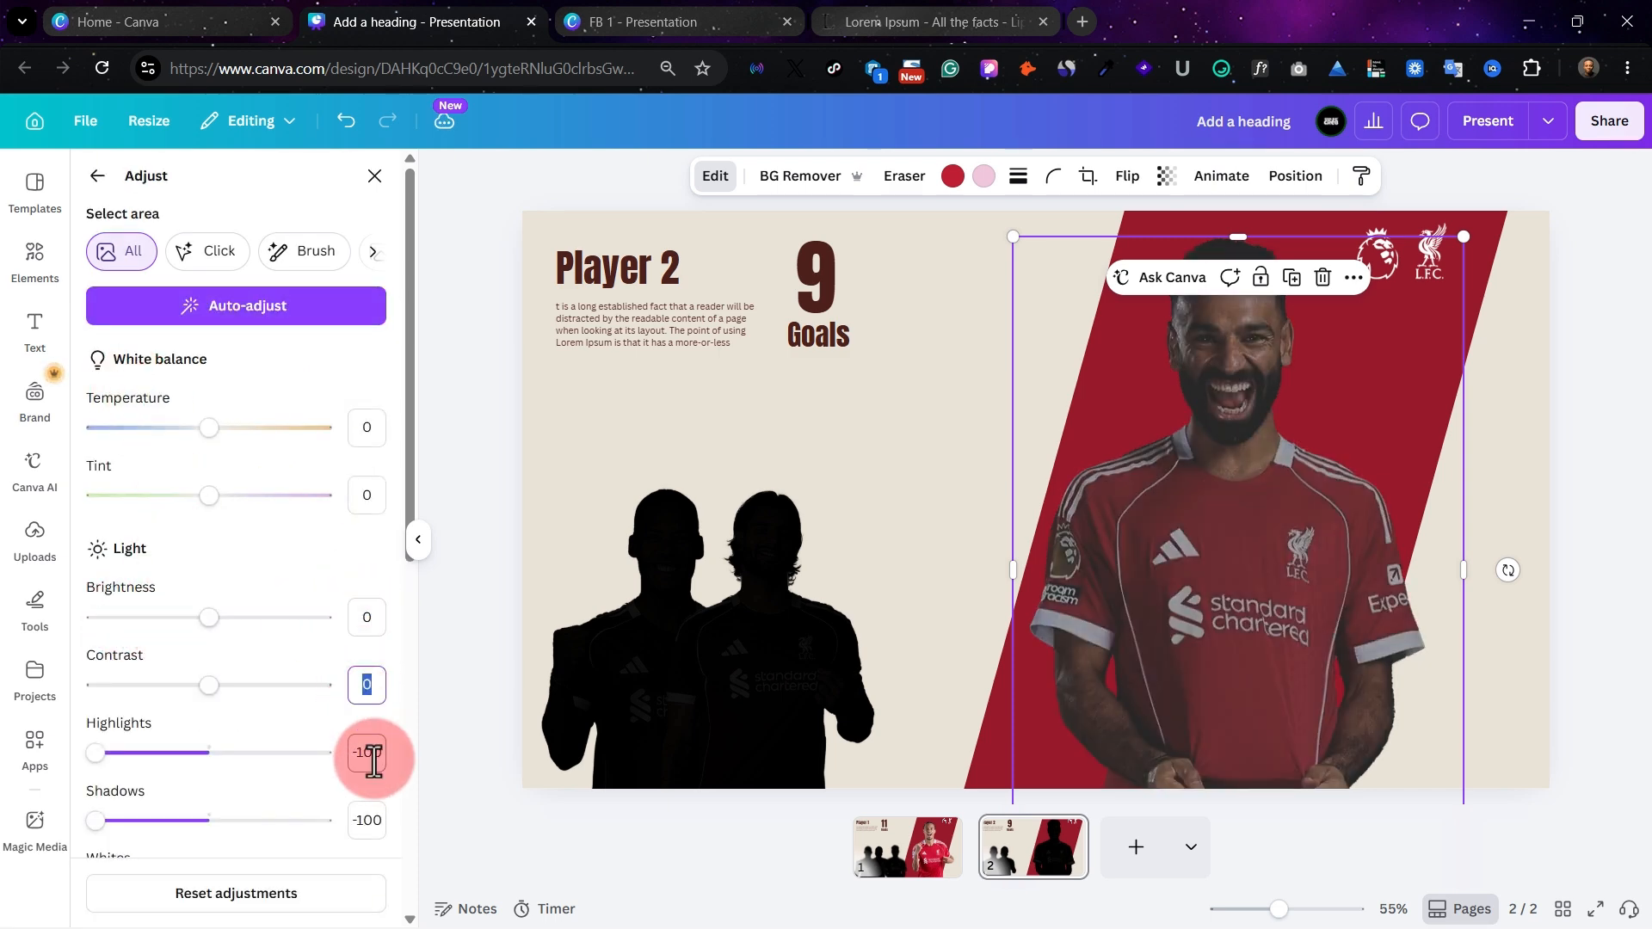
{"action": "left_click", "coordinate": [368, 815]}
{"action": "type", "text": "0"}
{"action": "scroll", "coordinate": [343, 745], "scroll_direction": "down", "scroll_amount": 2}
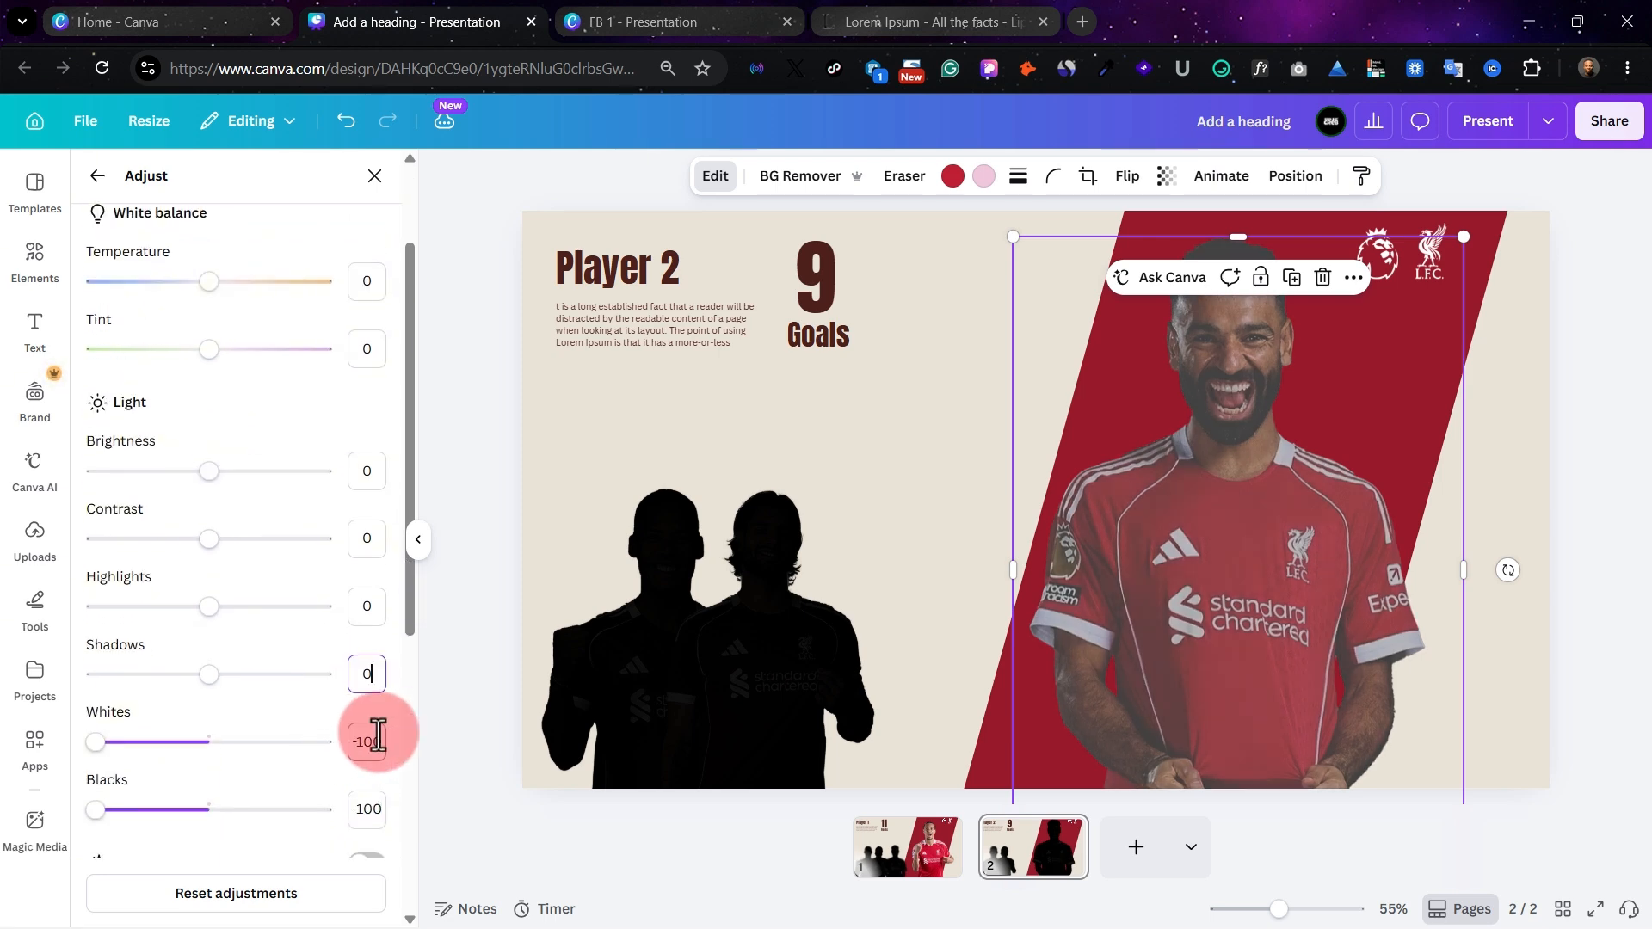
{"action": "left_click", "coordinate": [374, 740]}
{"action": "type", "text": "0"}
{"action": "scroll", "coordinate": [359, 785], "scroll_direction": "down", "scroll_amount": 2}
{"action": "left_click", "coordinate": [361, 635]}
{"action": "type", "text": "0"}
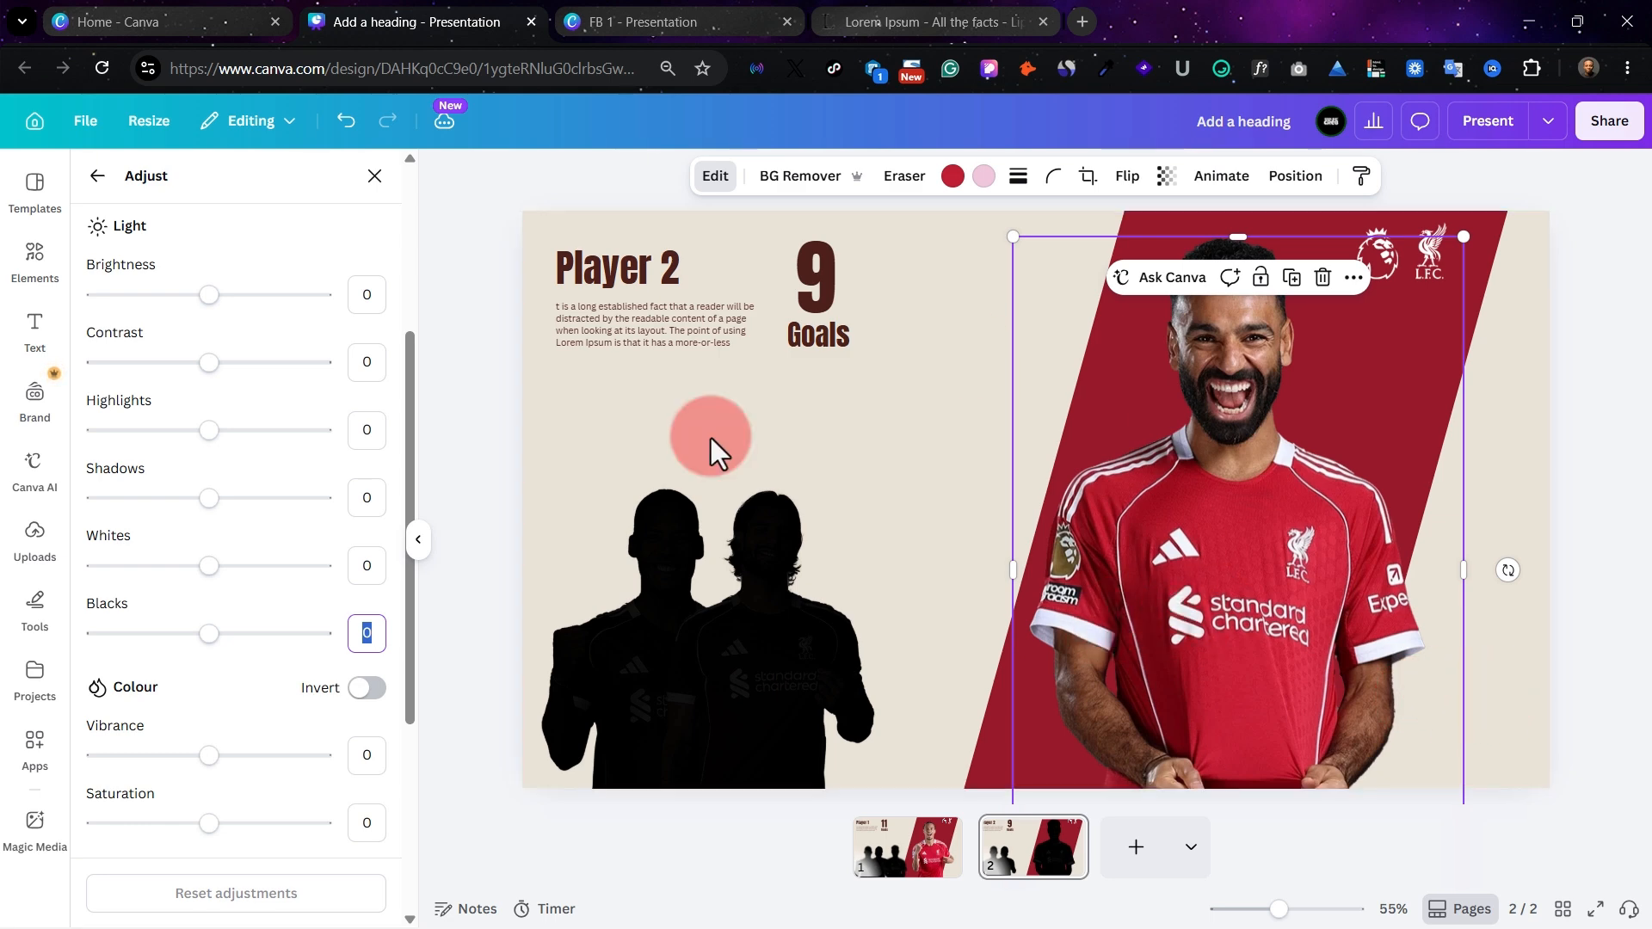
{"action": "left_click", "coordinate": [773, 445]}
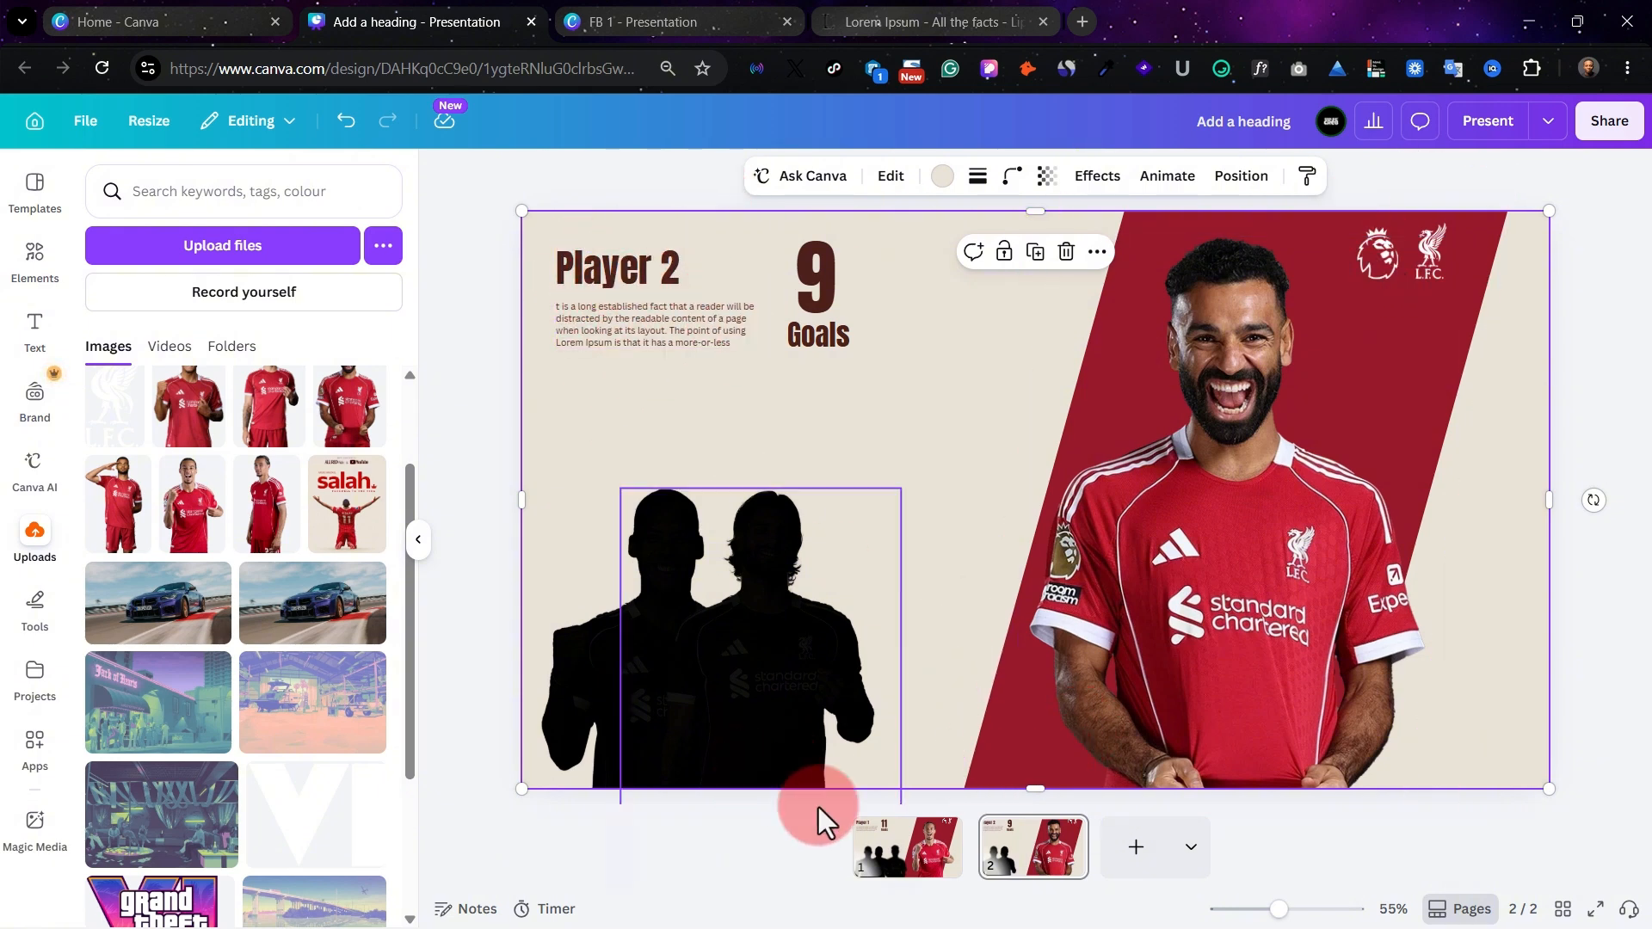
Duplicate the second slide and, on the copy, shrink the large player photo and move it off the right edge
{"action": "left_click", "coordinate": [1065, 835]}
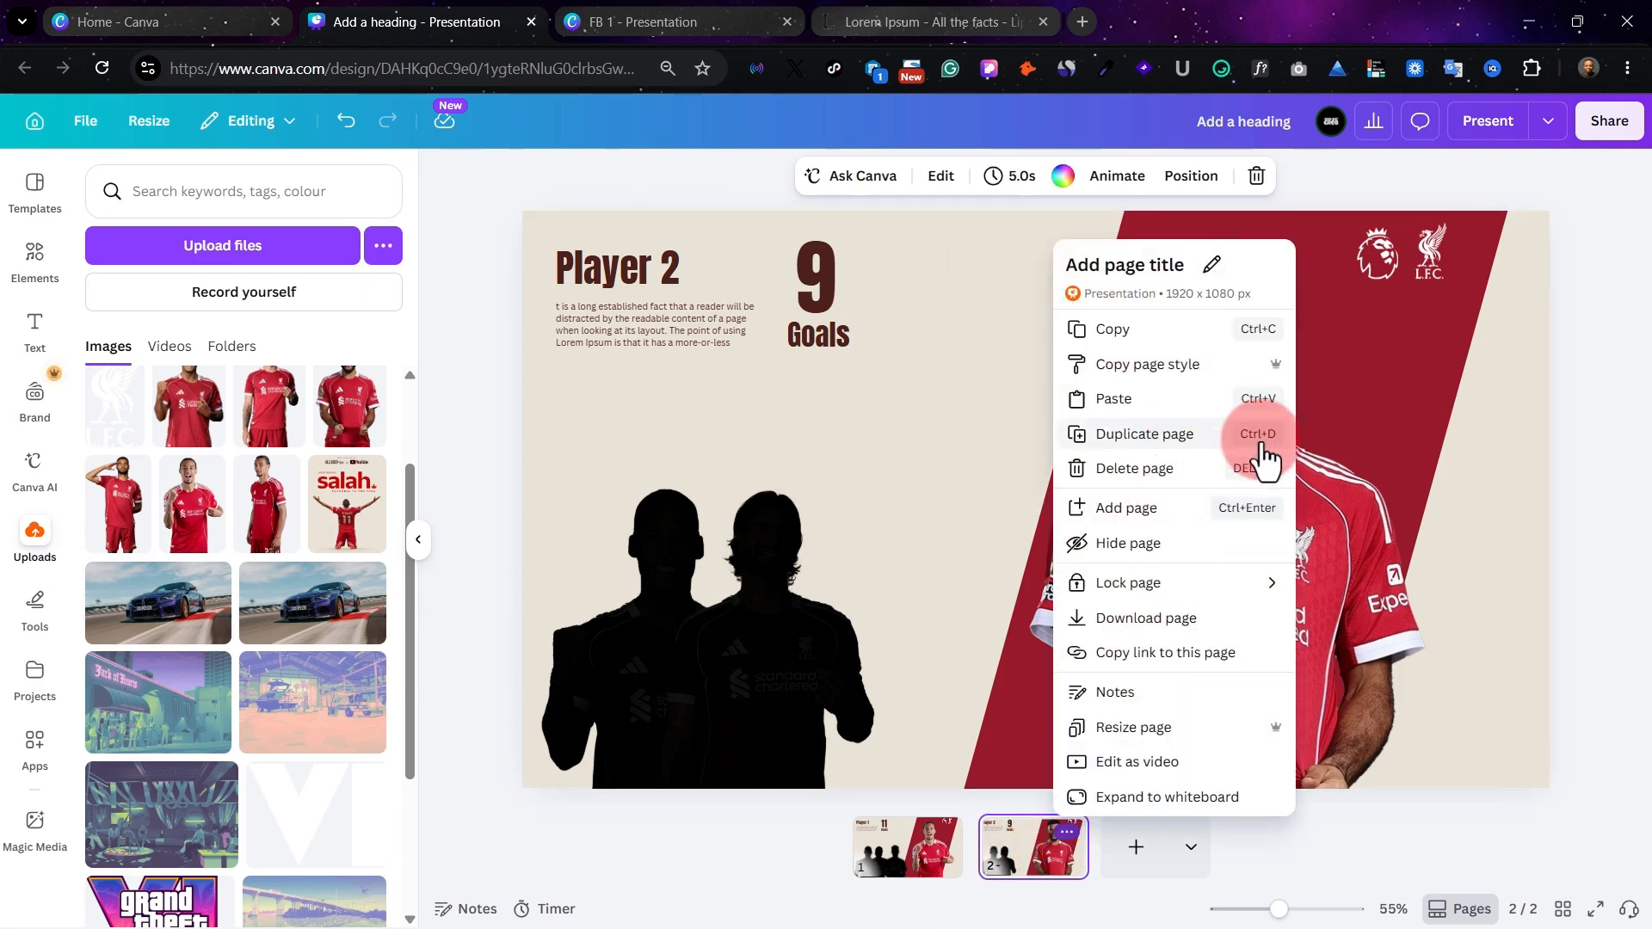
{"action": "left_click", "coordinate": [1144, 437]}
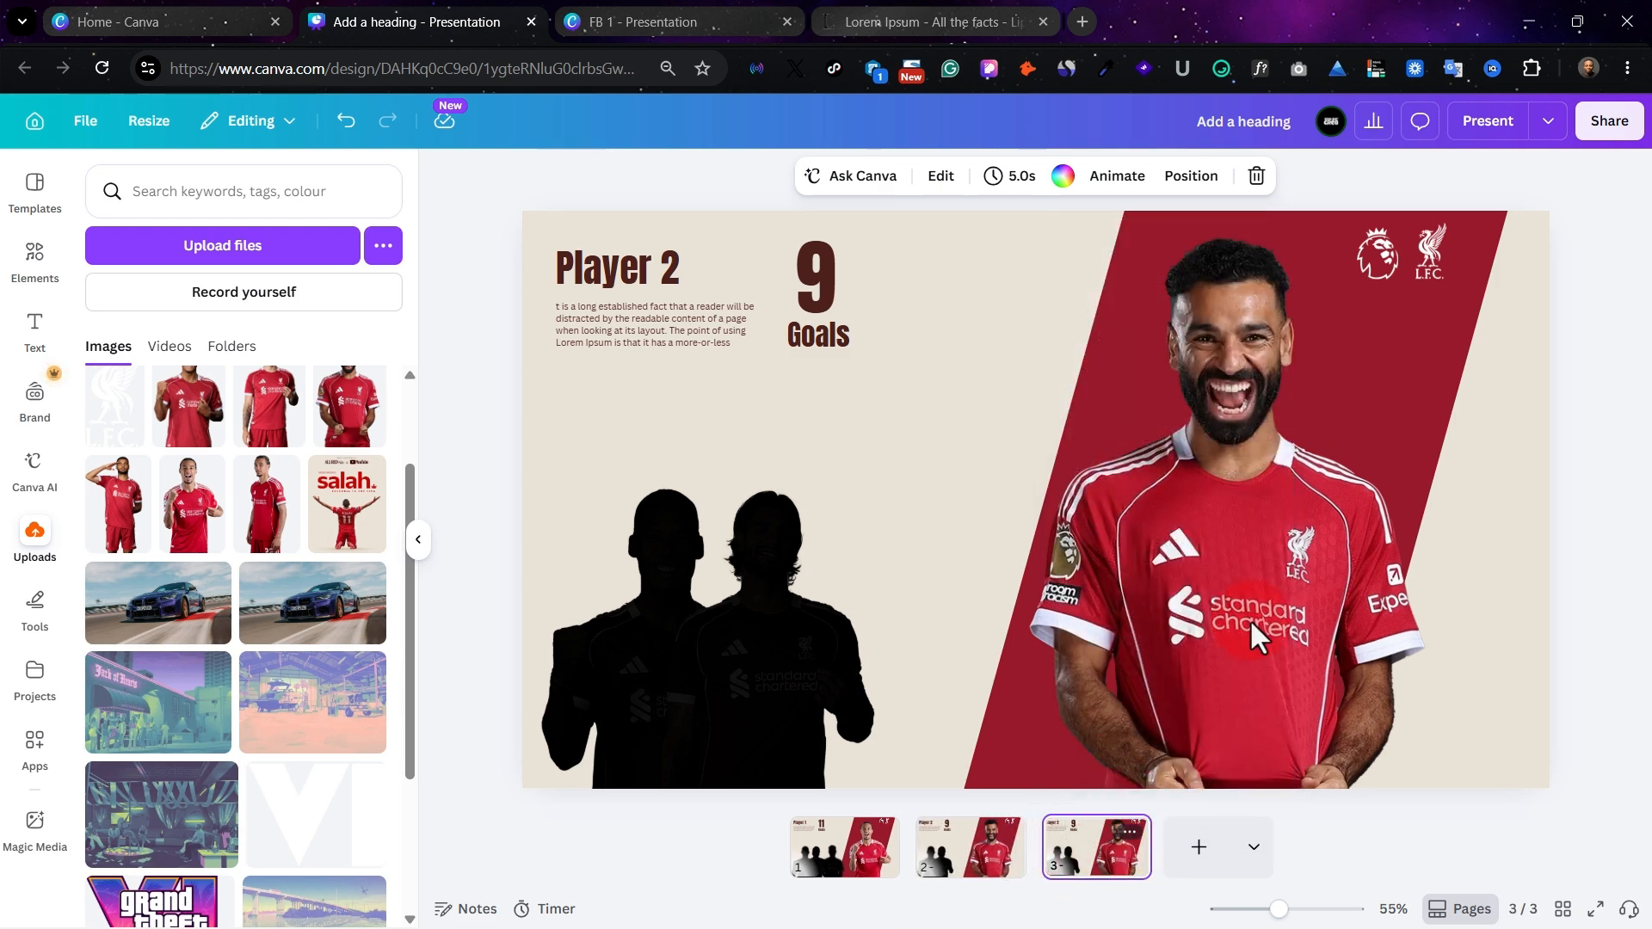
{"action": "left_click", "coordinate": [1256, 452]}
{"action": "left_click_drag", "start_coordinate": [1015, 236], "coordinate": [1281, 623]}
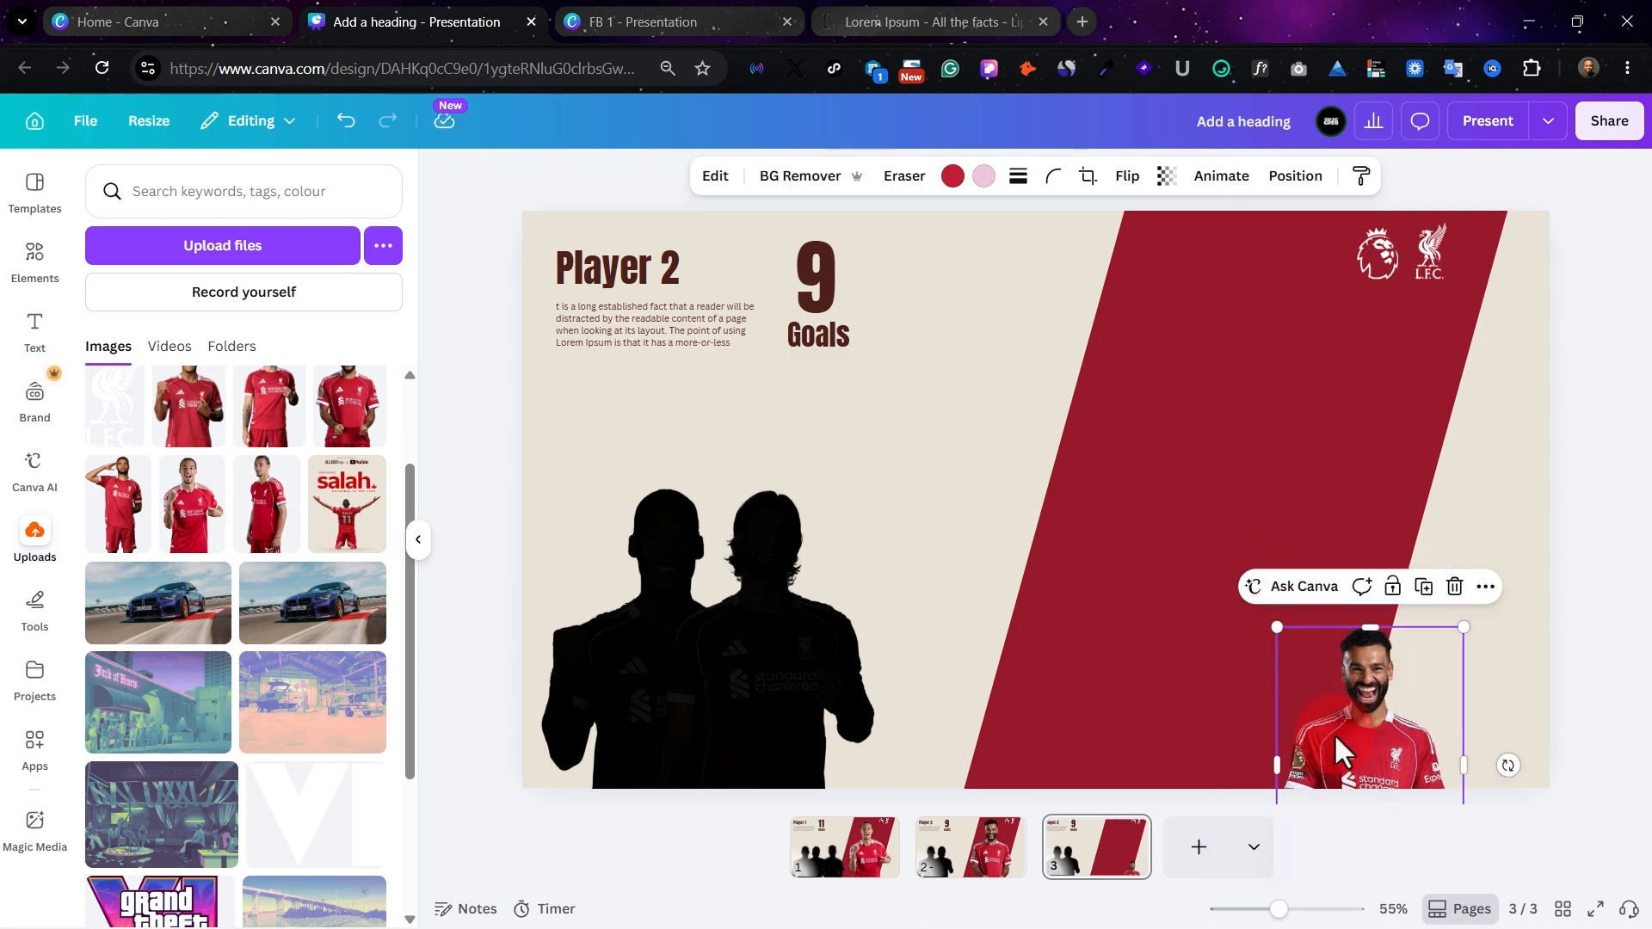
{"action": "left_click_drag", "start_coordinate": [1342, 753], "coordinate": [1549, 600]}
{"action": "left_click", "coordinate": [1444, 645]}
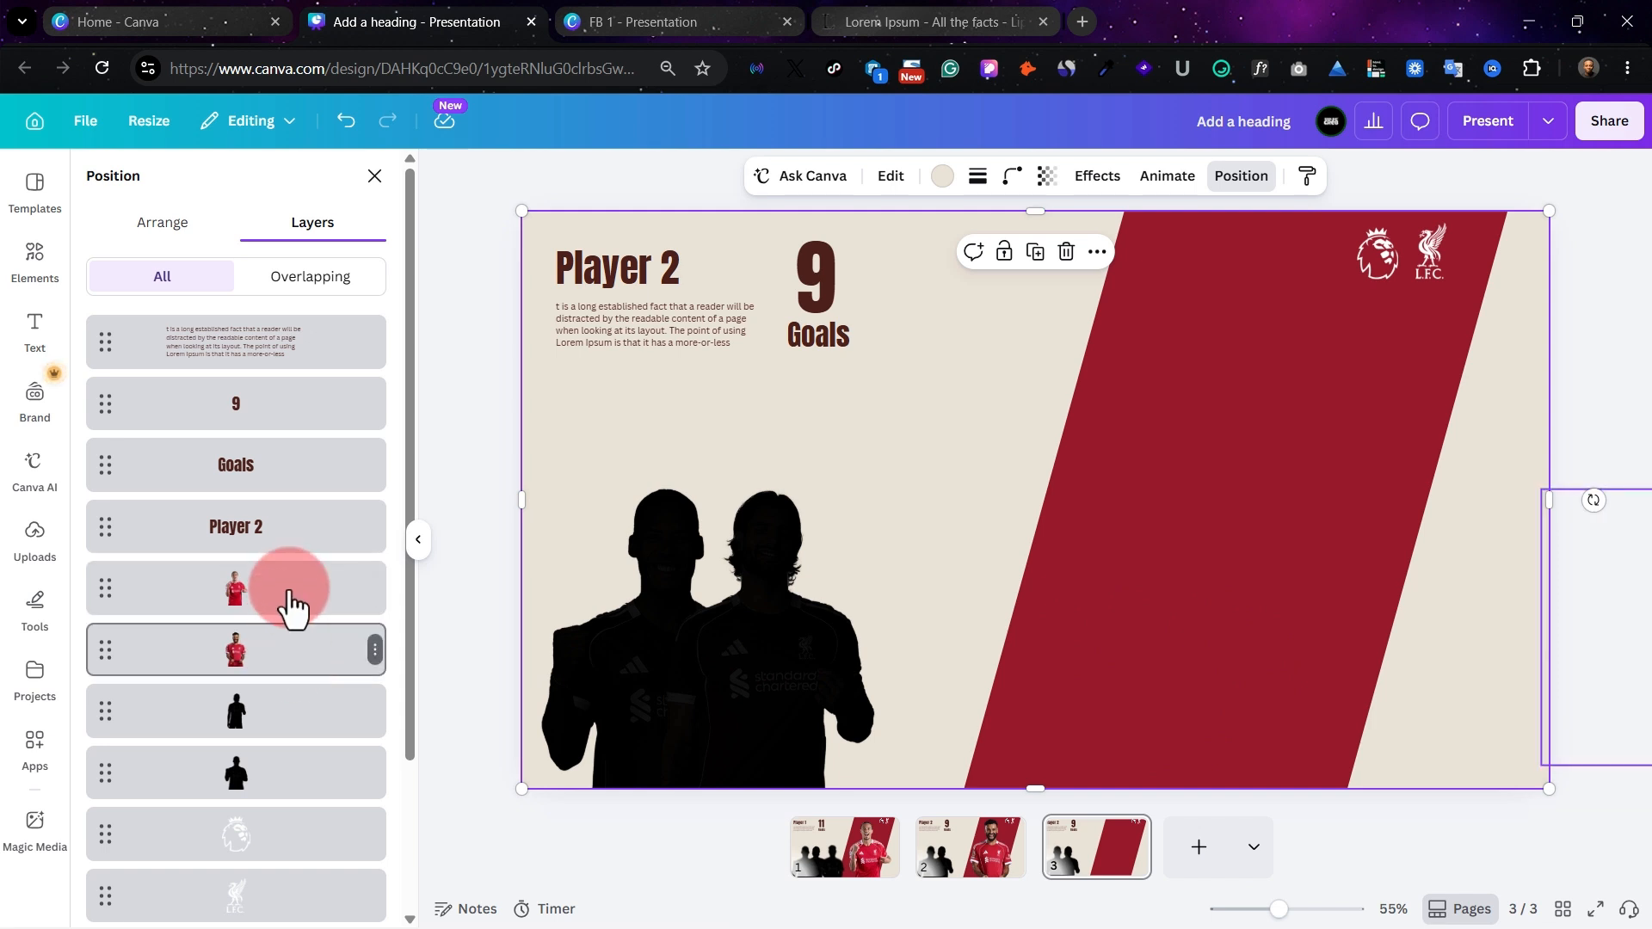
Move the long-haired silhouette onto the third slide's red band and enlarge it to nearly the slide's full height
{"action": "left_click", "coordinate": [785, 624]}
{"action": "left_click_drag", "start_coordinate": [774, 630], "coordinate": [1165, 590]}
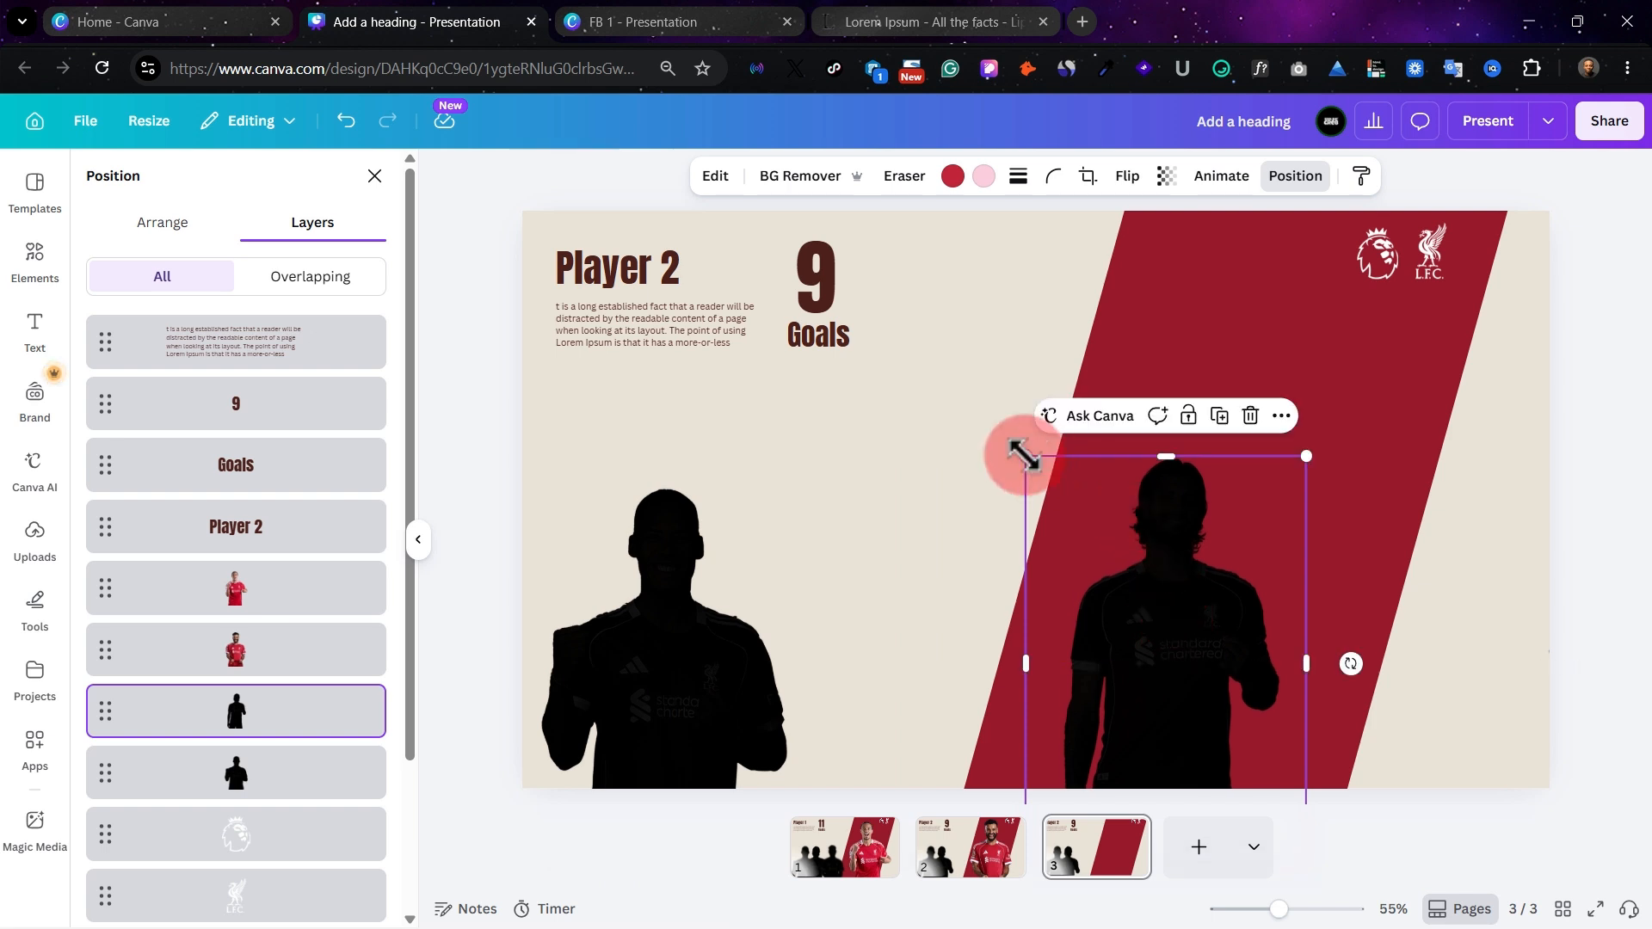
{"action": "left_click_drag", "start_coordinate": [1025, 457], "coordinate": [716, 189]}
{"action": "left_click_drag", "start_coordinate": [1015, 409], "coordinate": [1181, 509]}
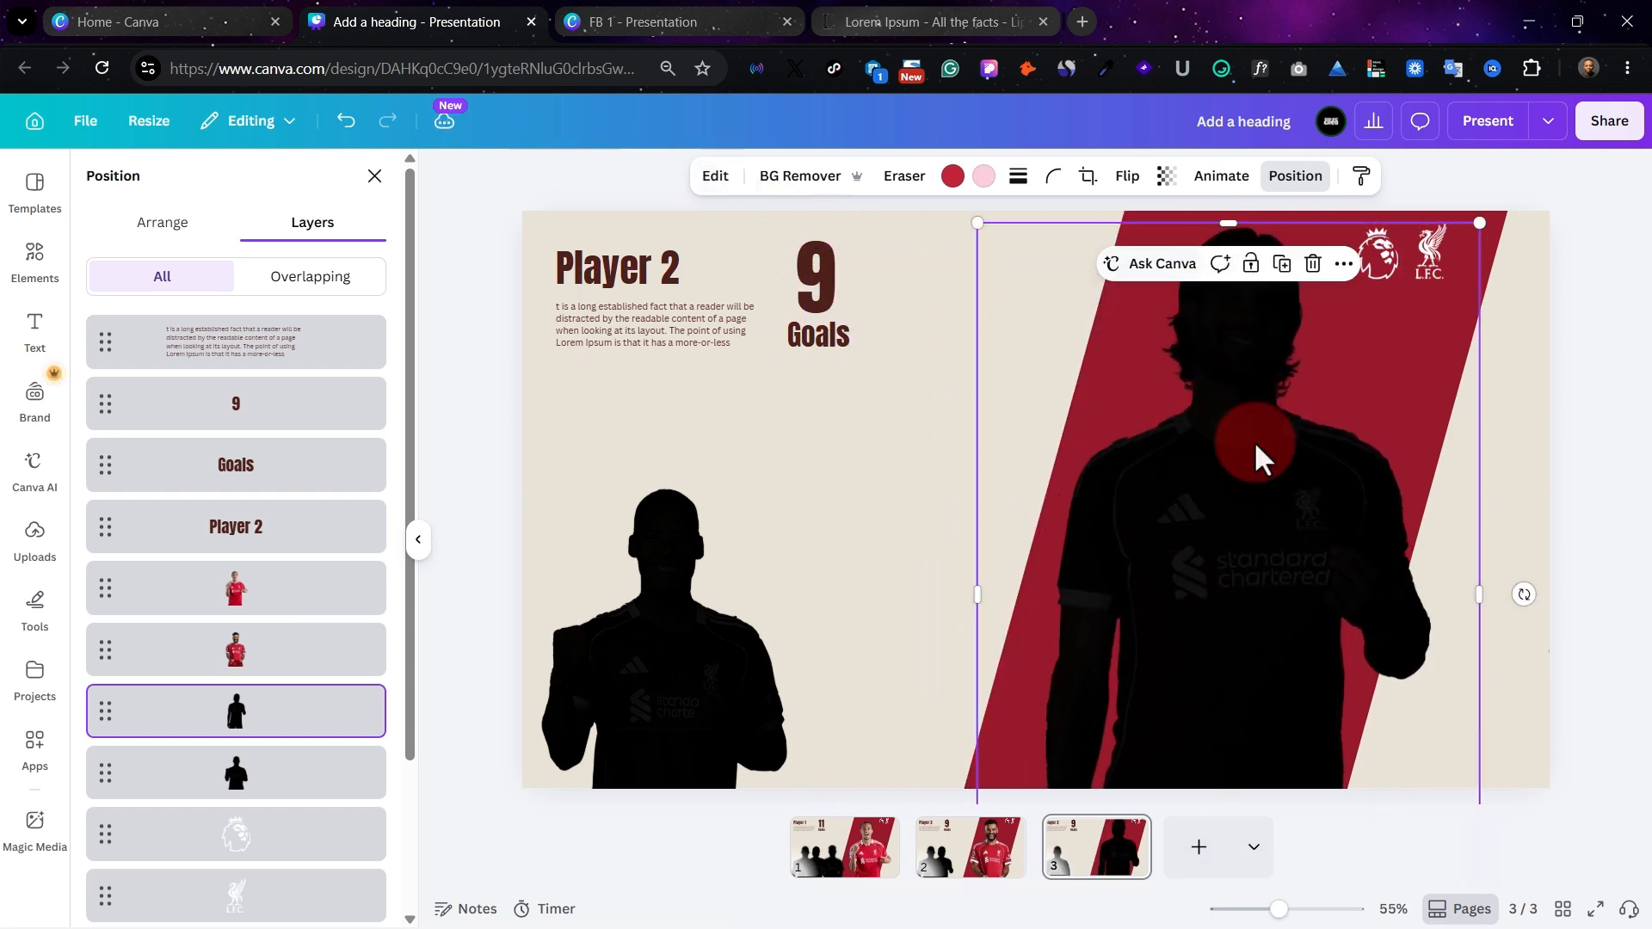
Change the third slide's heading to "Player 3" and its large goals number to "8"
{"action": "double_click", "coordinate": [679, 259]}
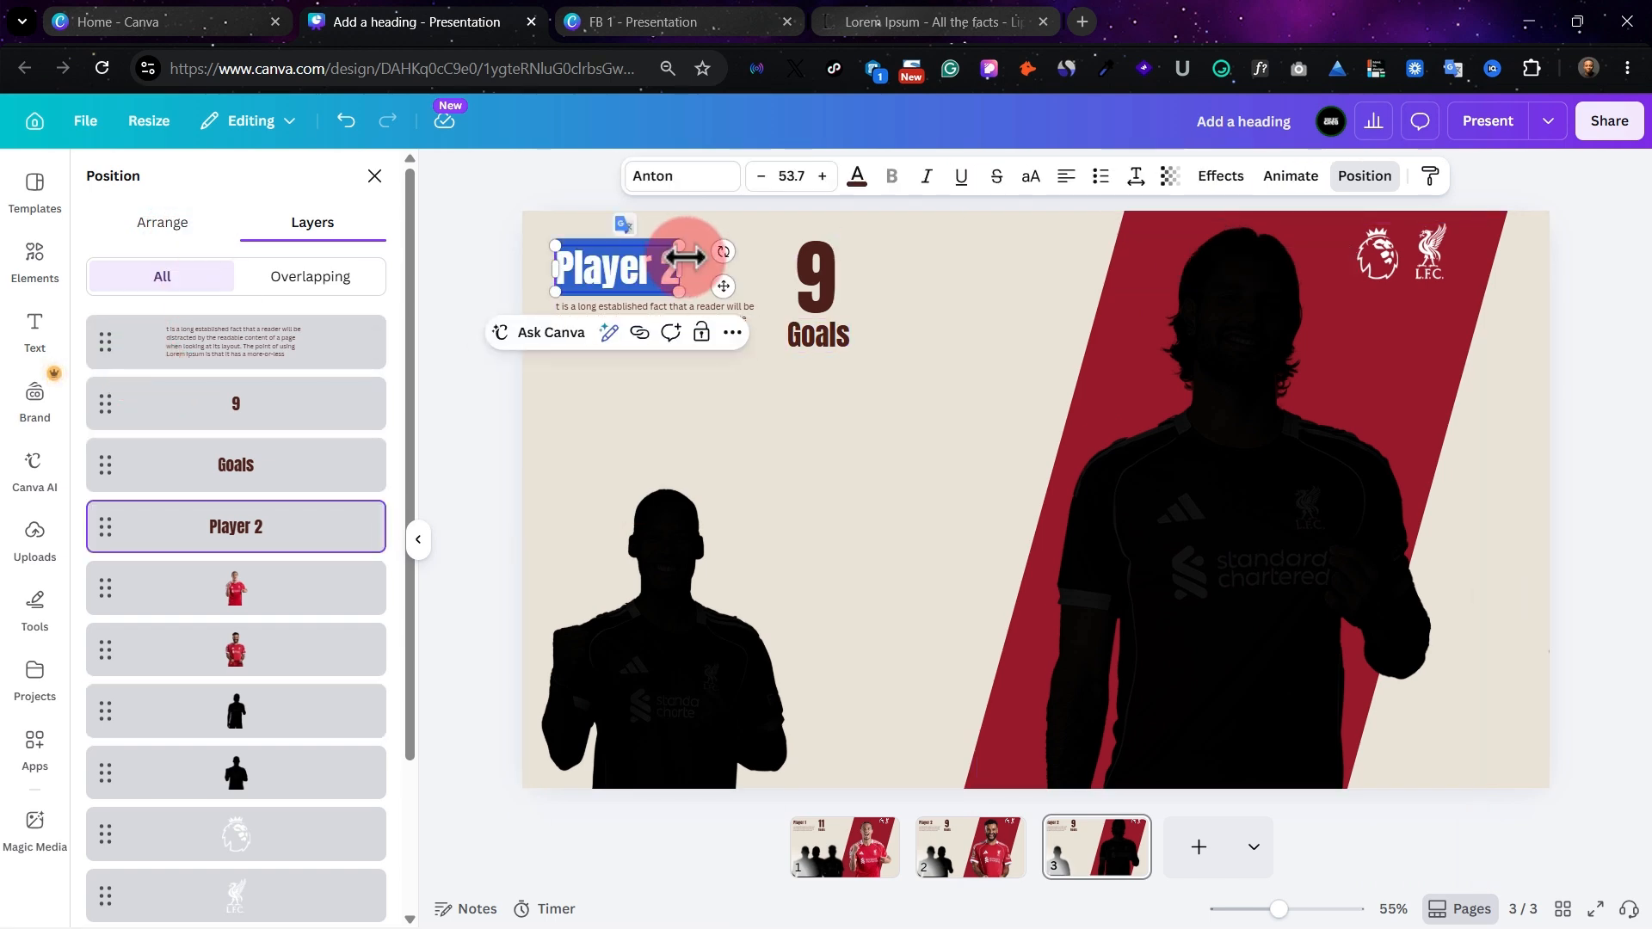
{"action": "left_click", "coordinate": [679, 289]}
{"action": "key", "text": "BackSpace"}
{"action": "key", "text": "BackSpace"}
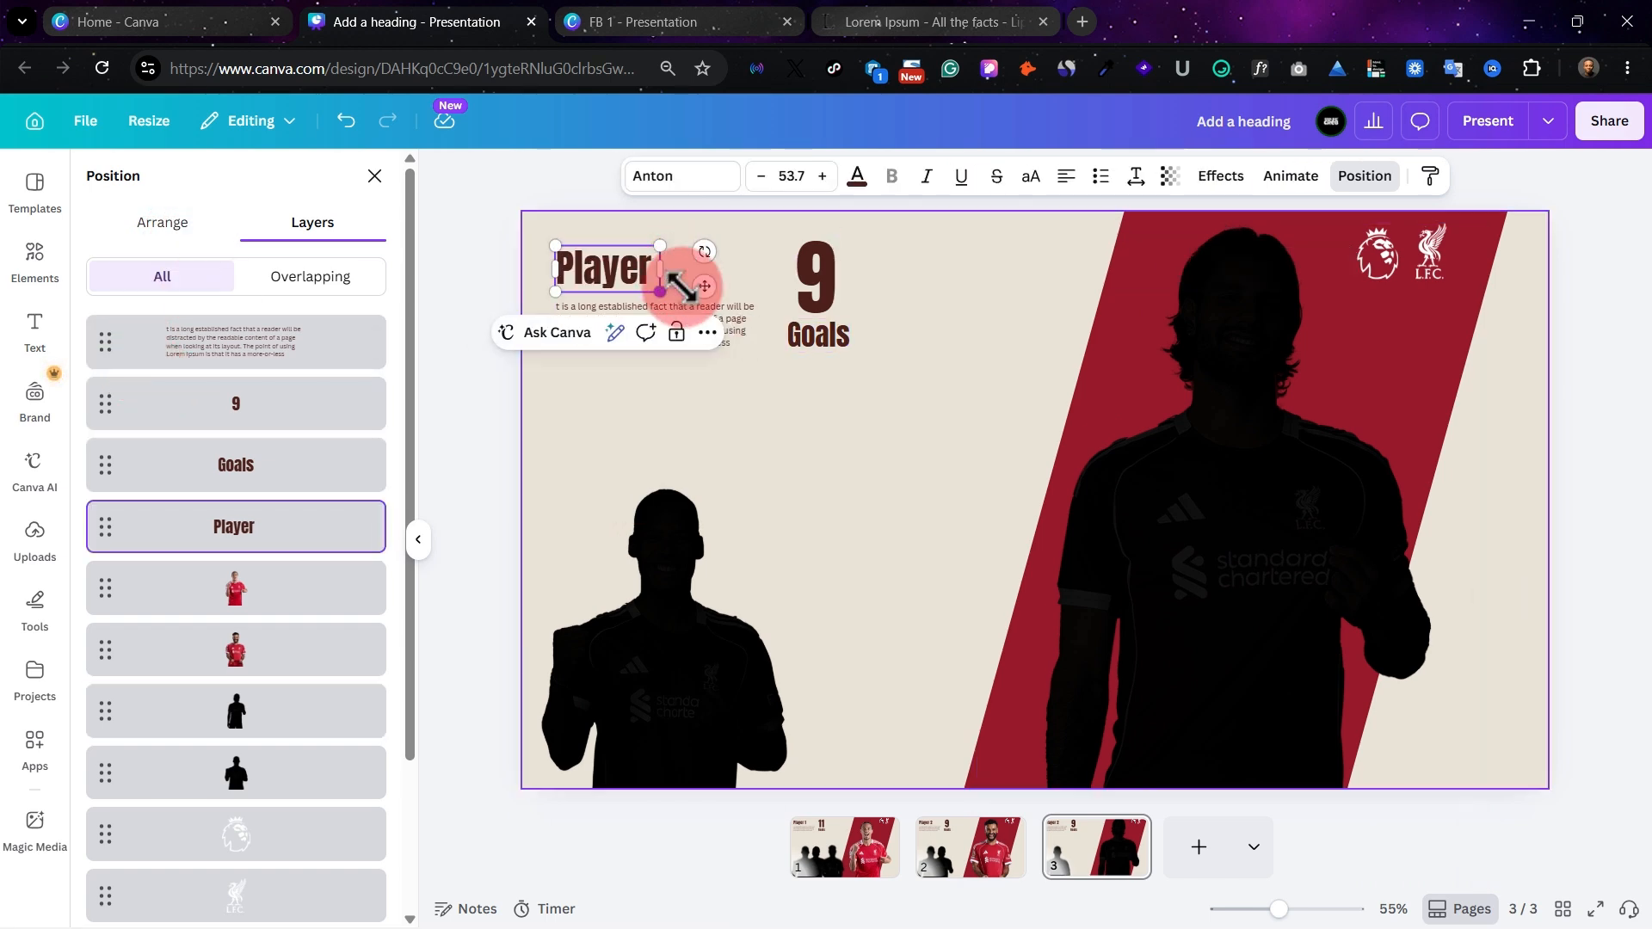
{"action": "type", "text": "3"}
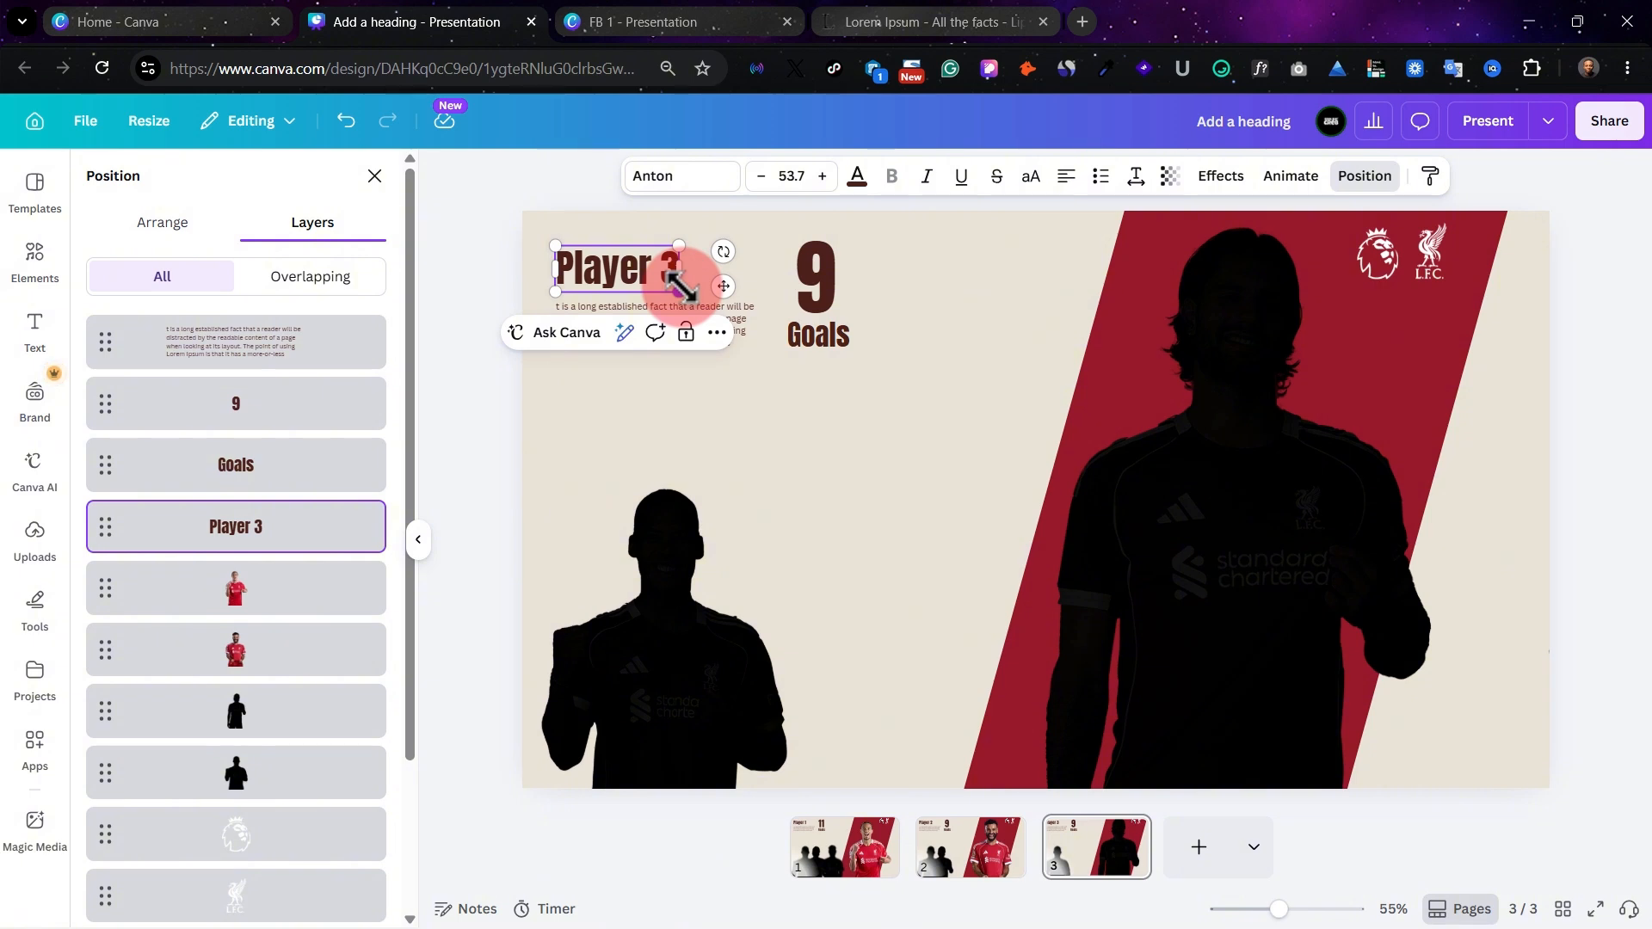
{"action": "double_click", "coordinate": [800, 284]}
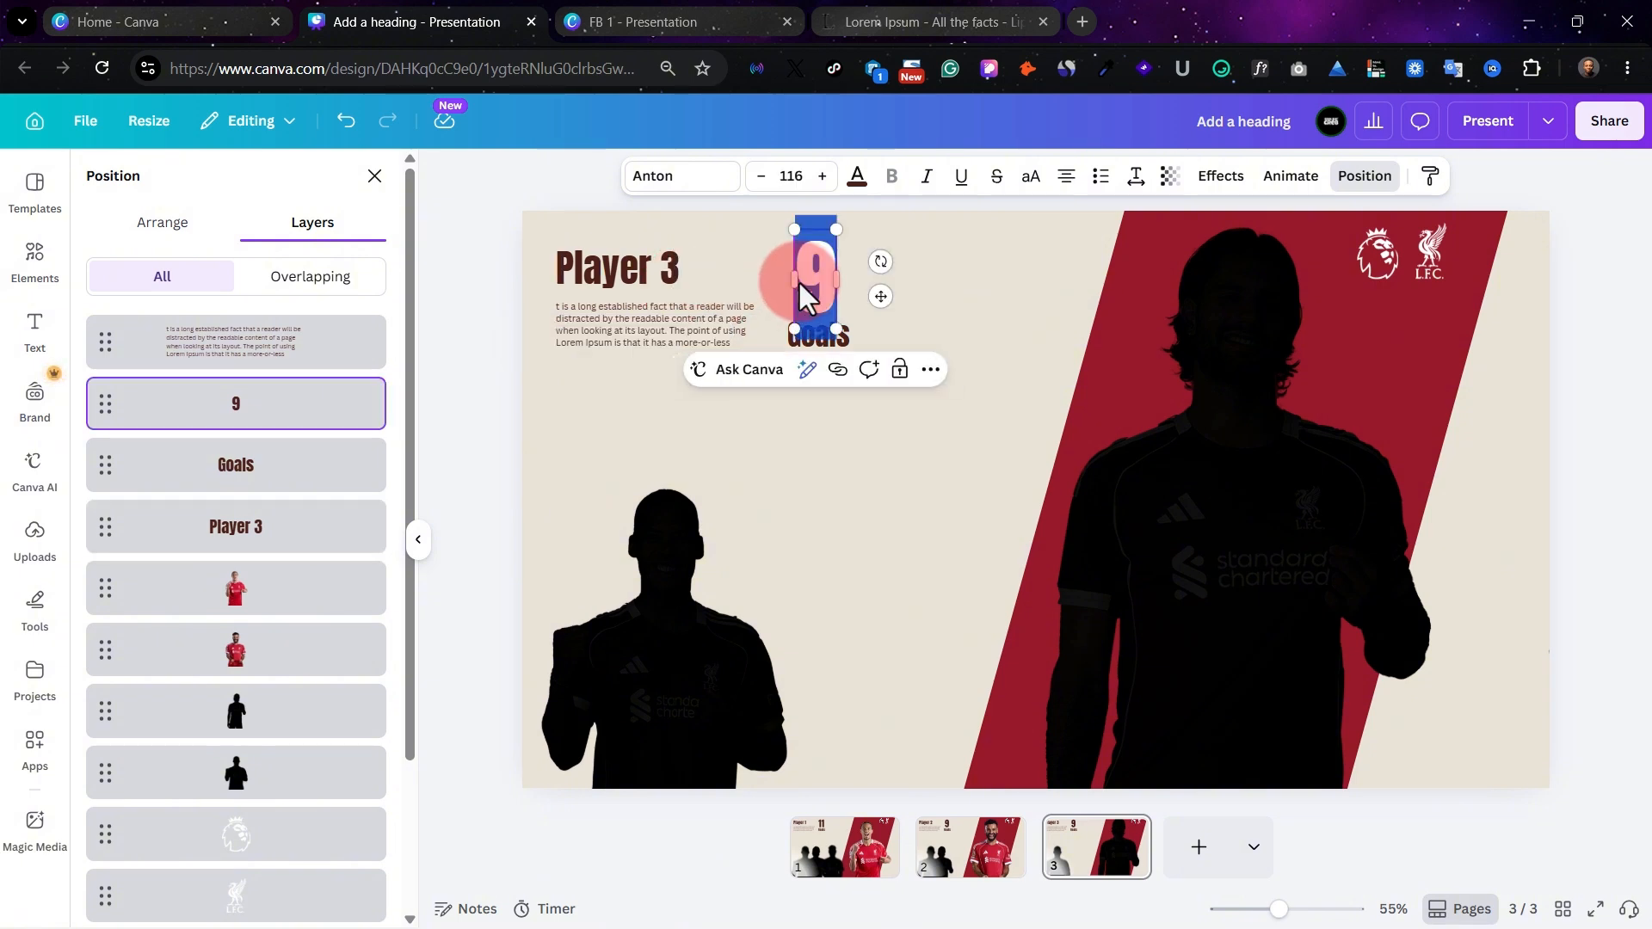
{"action": "type", "text": "8"}
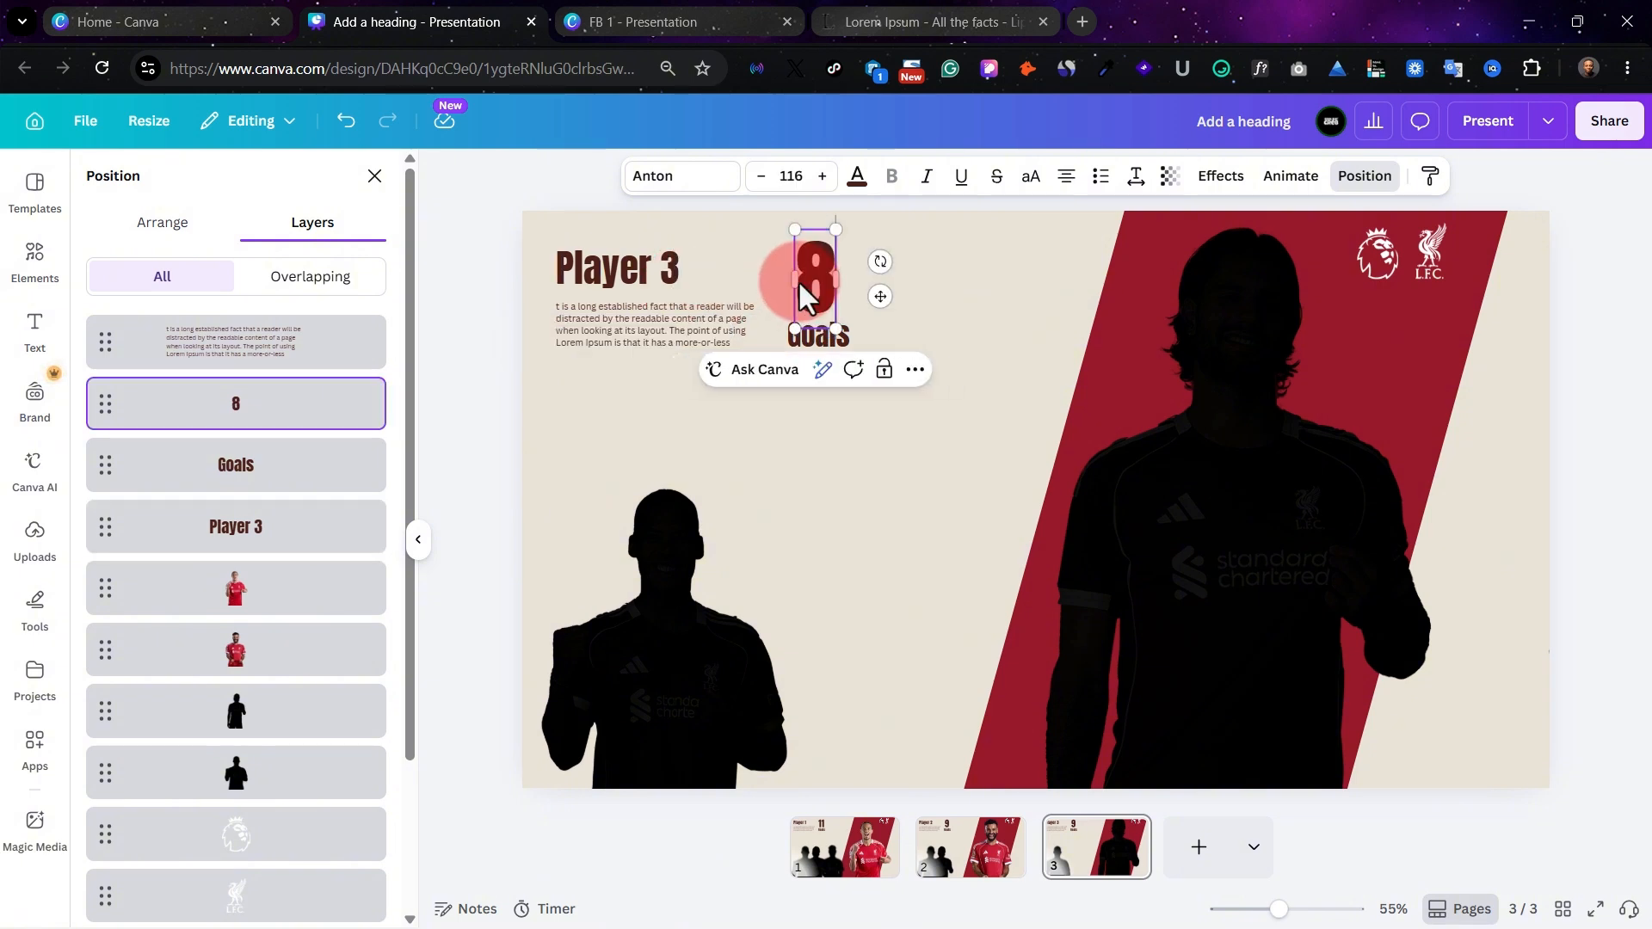
{"action": "left_click", "coordinate": [943, 284]}
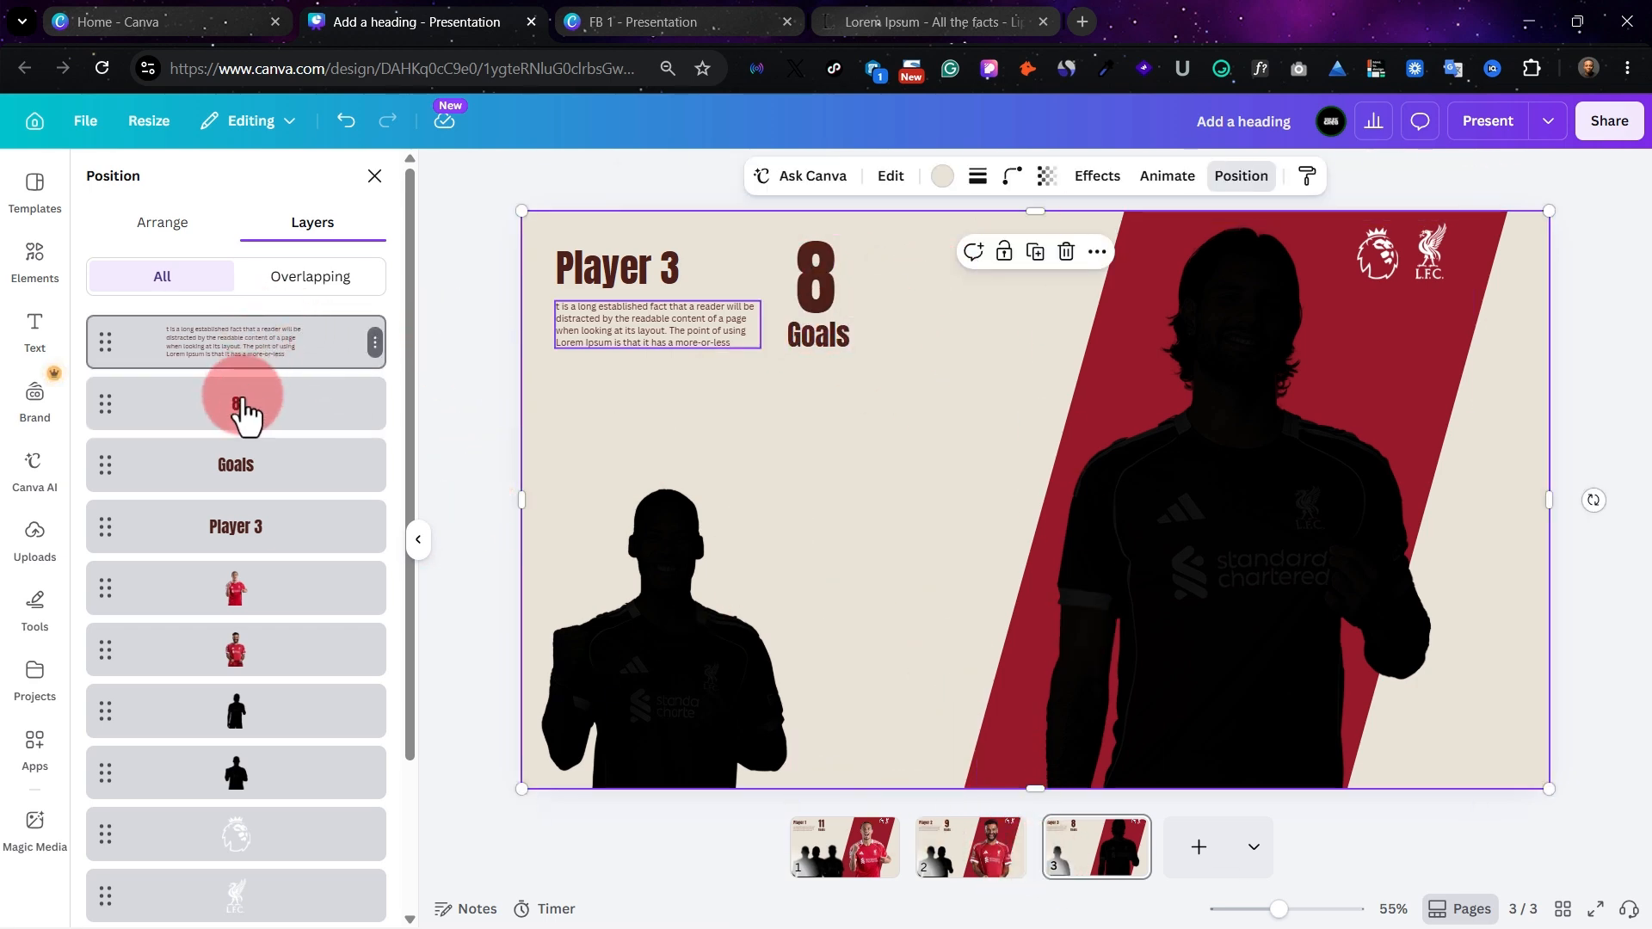
Reset brightness and contrast to 0 on the third slide's large silhouette
{"action": "left_click", "coordinate": [1240, 532]}
{"action": "left_click", "coordinate": [715, 185]}
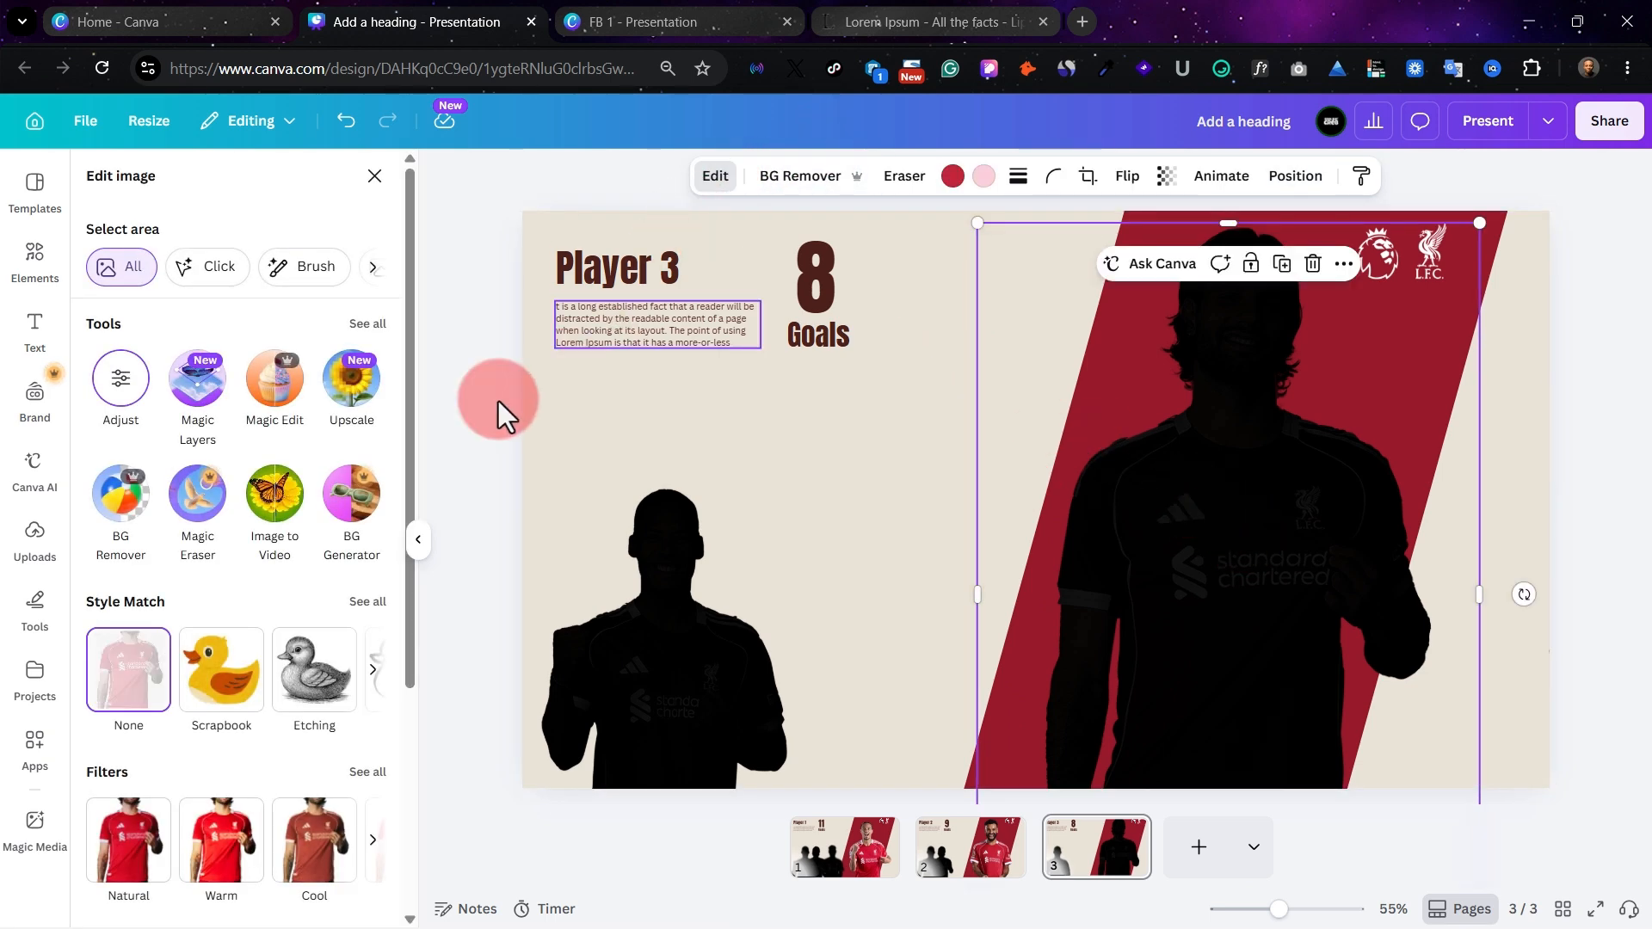
{"action": "left_click", "coordinate": [119, 379]}
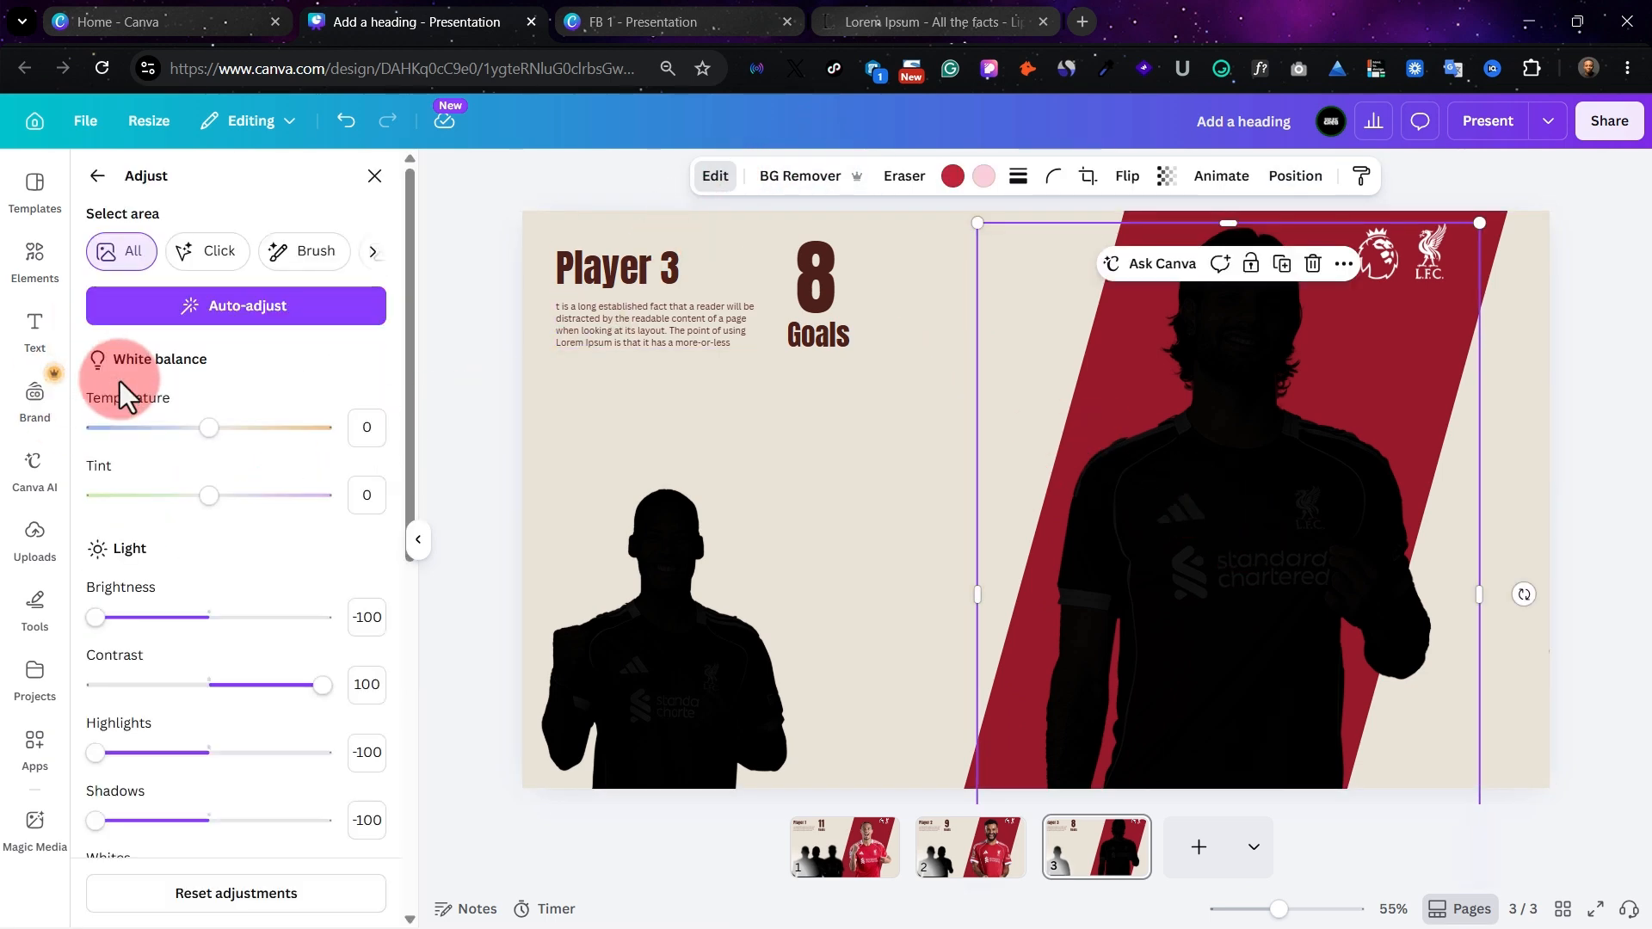
{"action": "left_click", "coordinate": [370, 618]}
{"action": "type", "text": "0"}
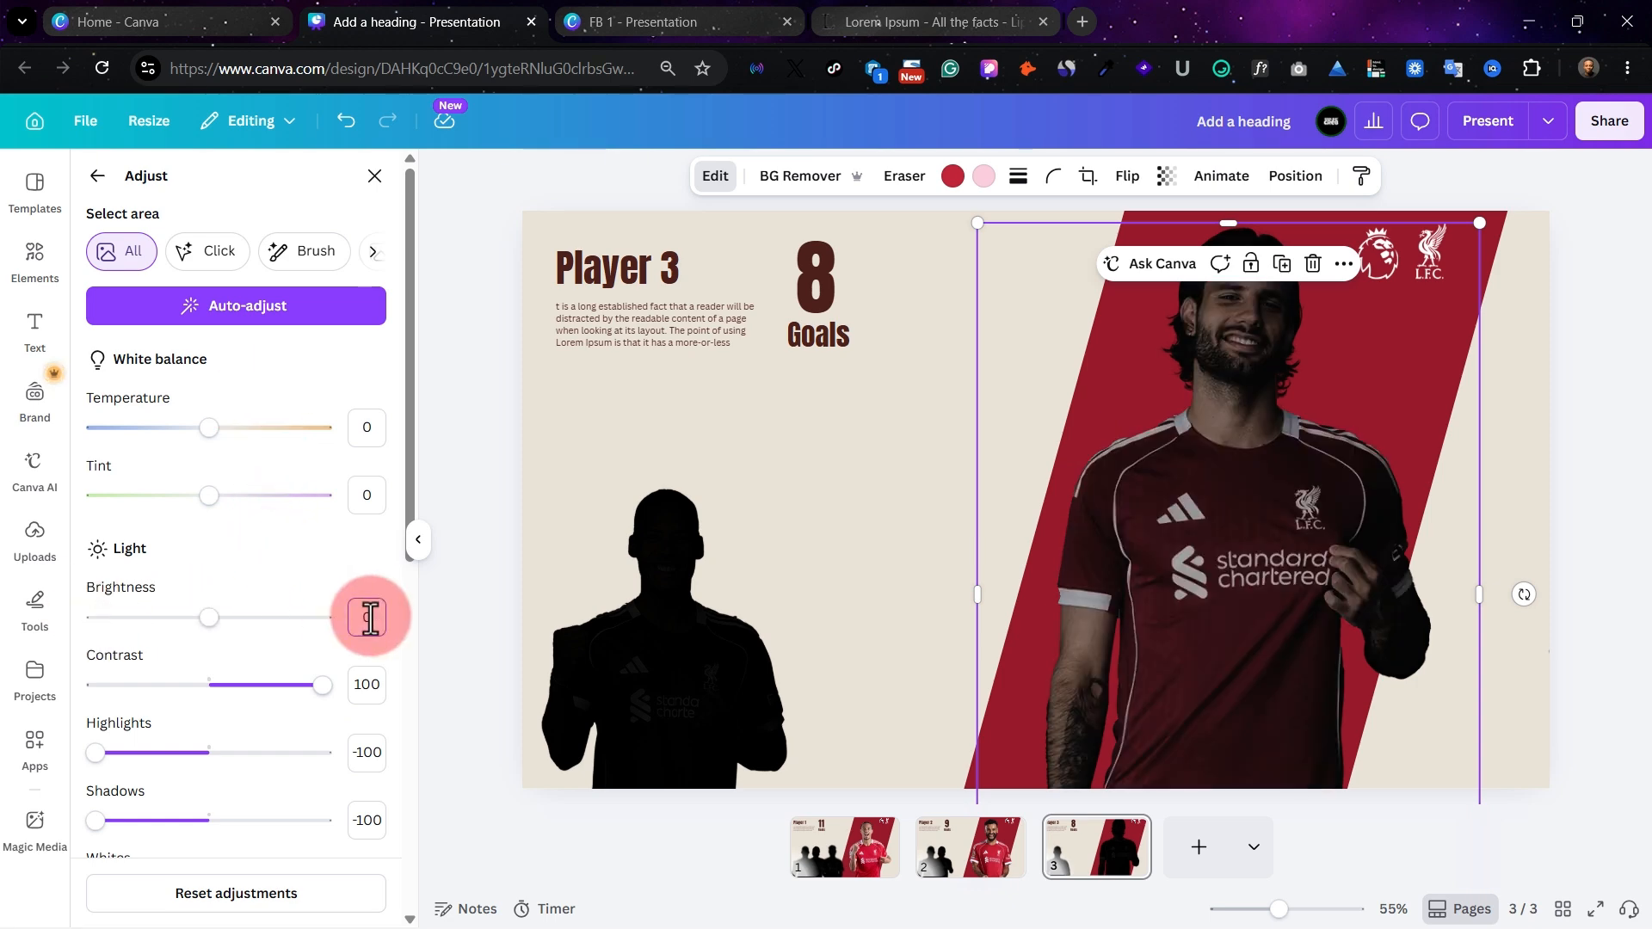
{"action": "left_click", "coordinate": [366, 685]}
{"action": "type", "text": "0"}
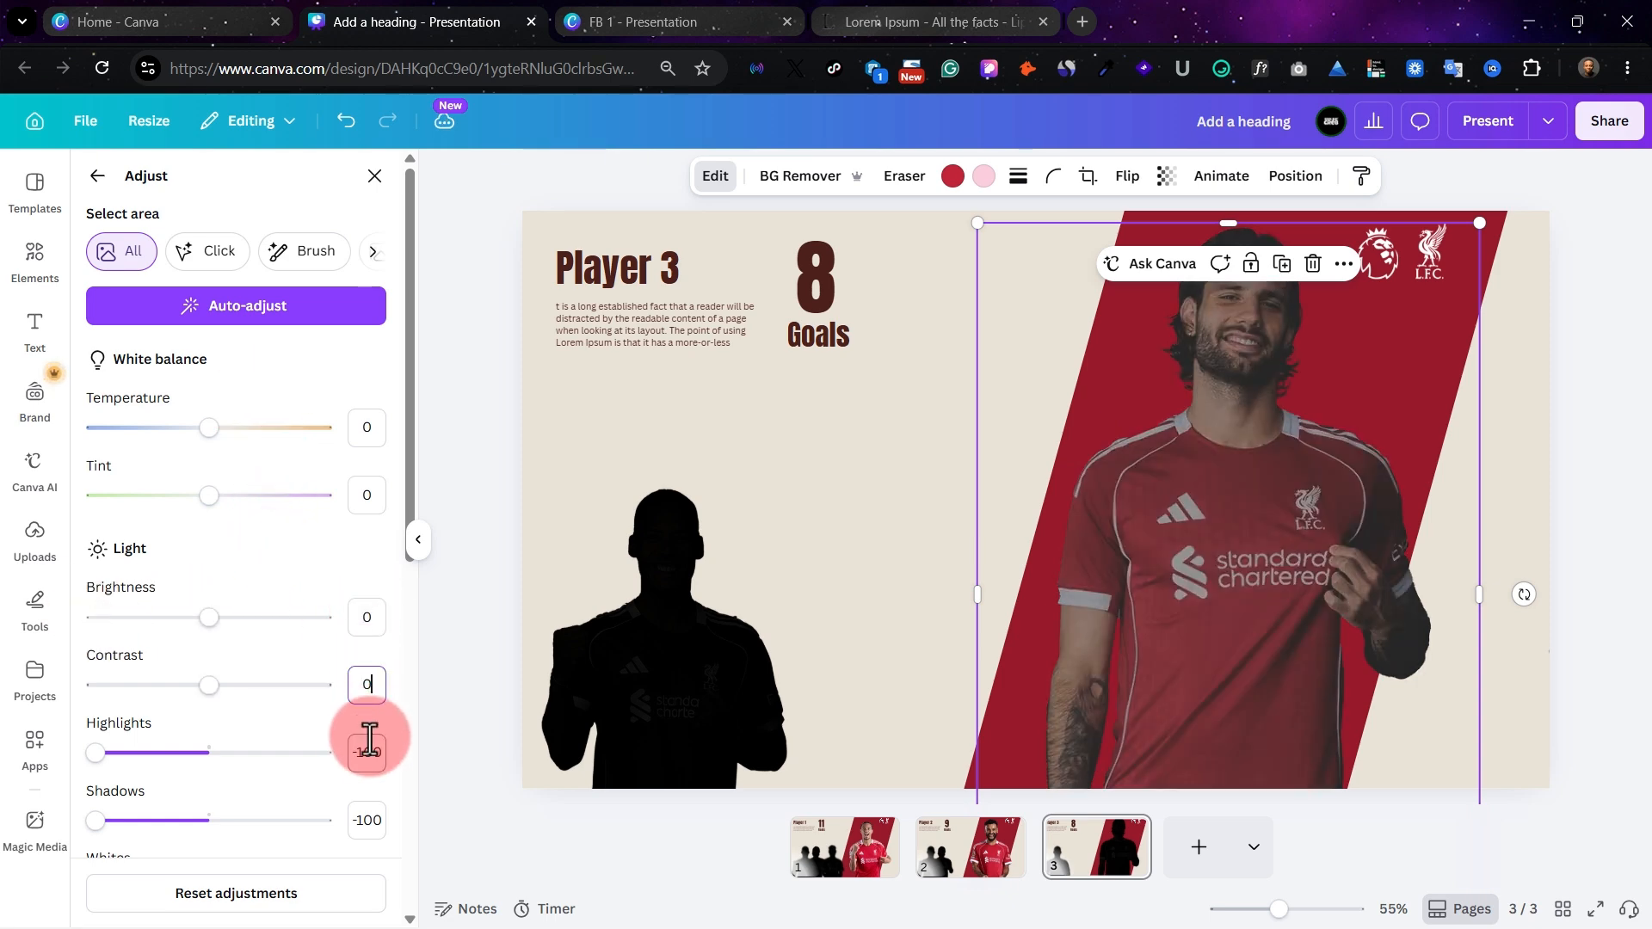
Restore the third slide's large player photo to full colour with highlights, shadows, whites and blacks at 0
{"action": "left_click", "coordinate": [370, 738]}
{"action": "type", "text": "0"}
{"action": "scroll", "coordinate": [362, 714], "scroll_direction": "down", "scroll_amount": 4}
{"action": "left_click", "coordinate": [373, 506]}
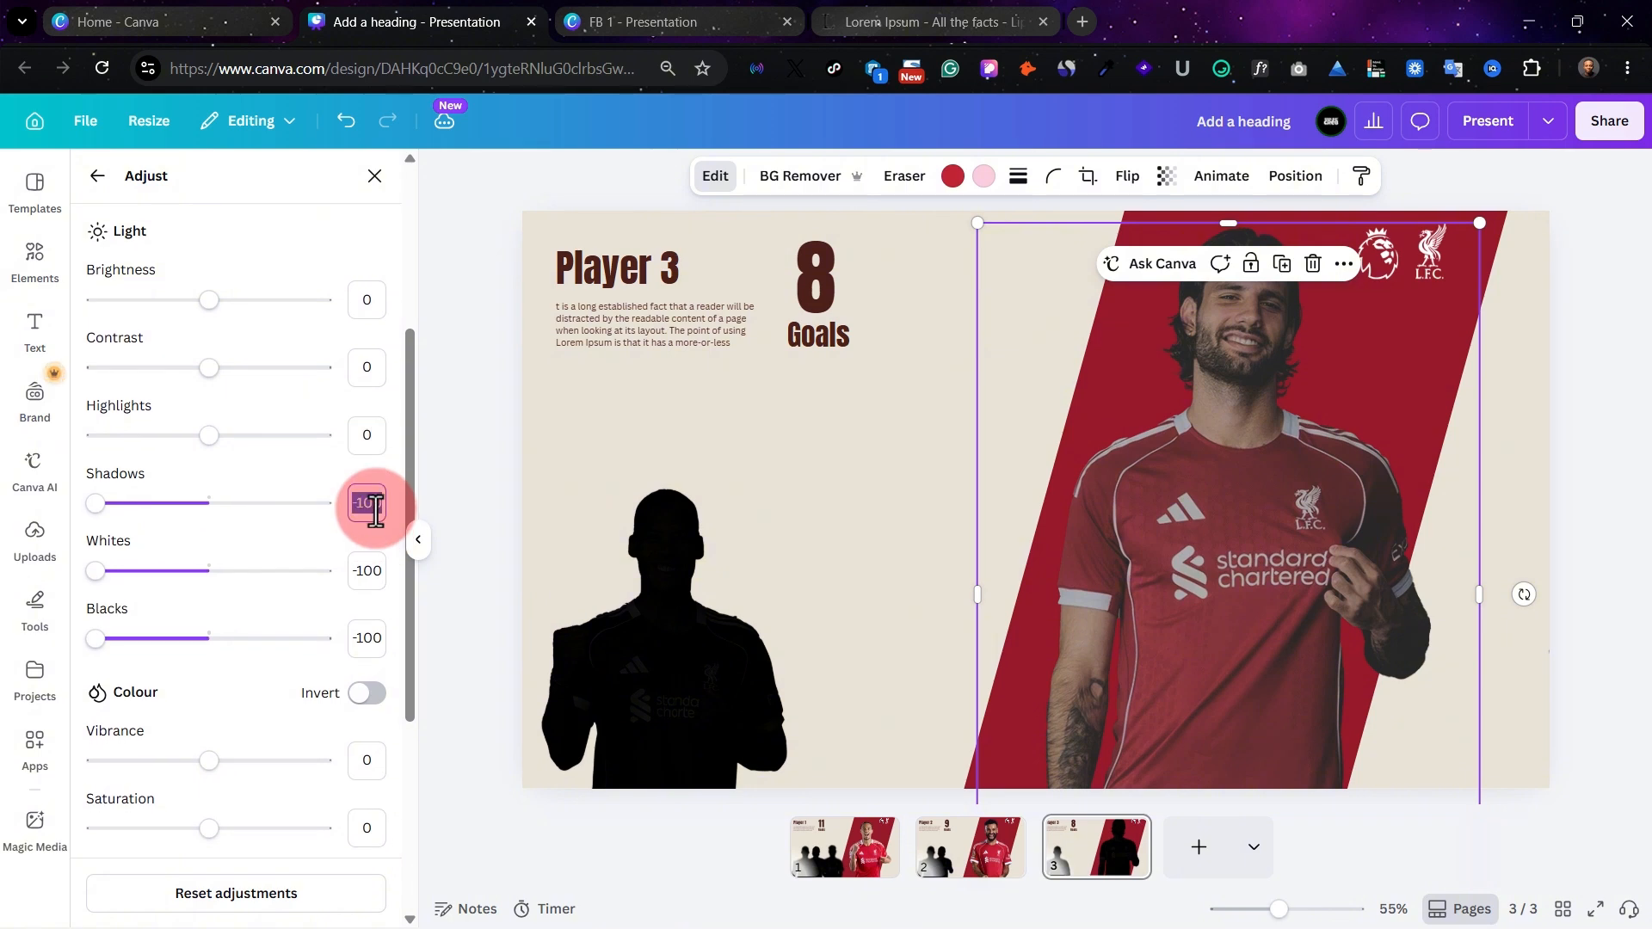
{"action": "type", "text": "0"}
{"action": "left_click", "coordinate": [370, 573]}
{"action": "type", "text": "0"}
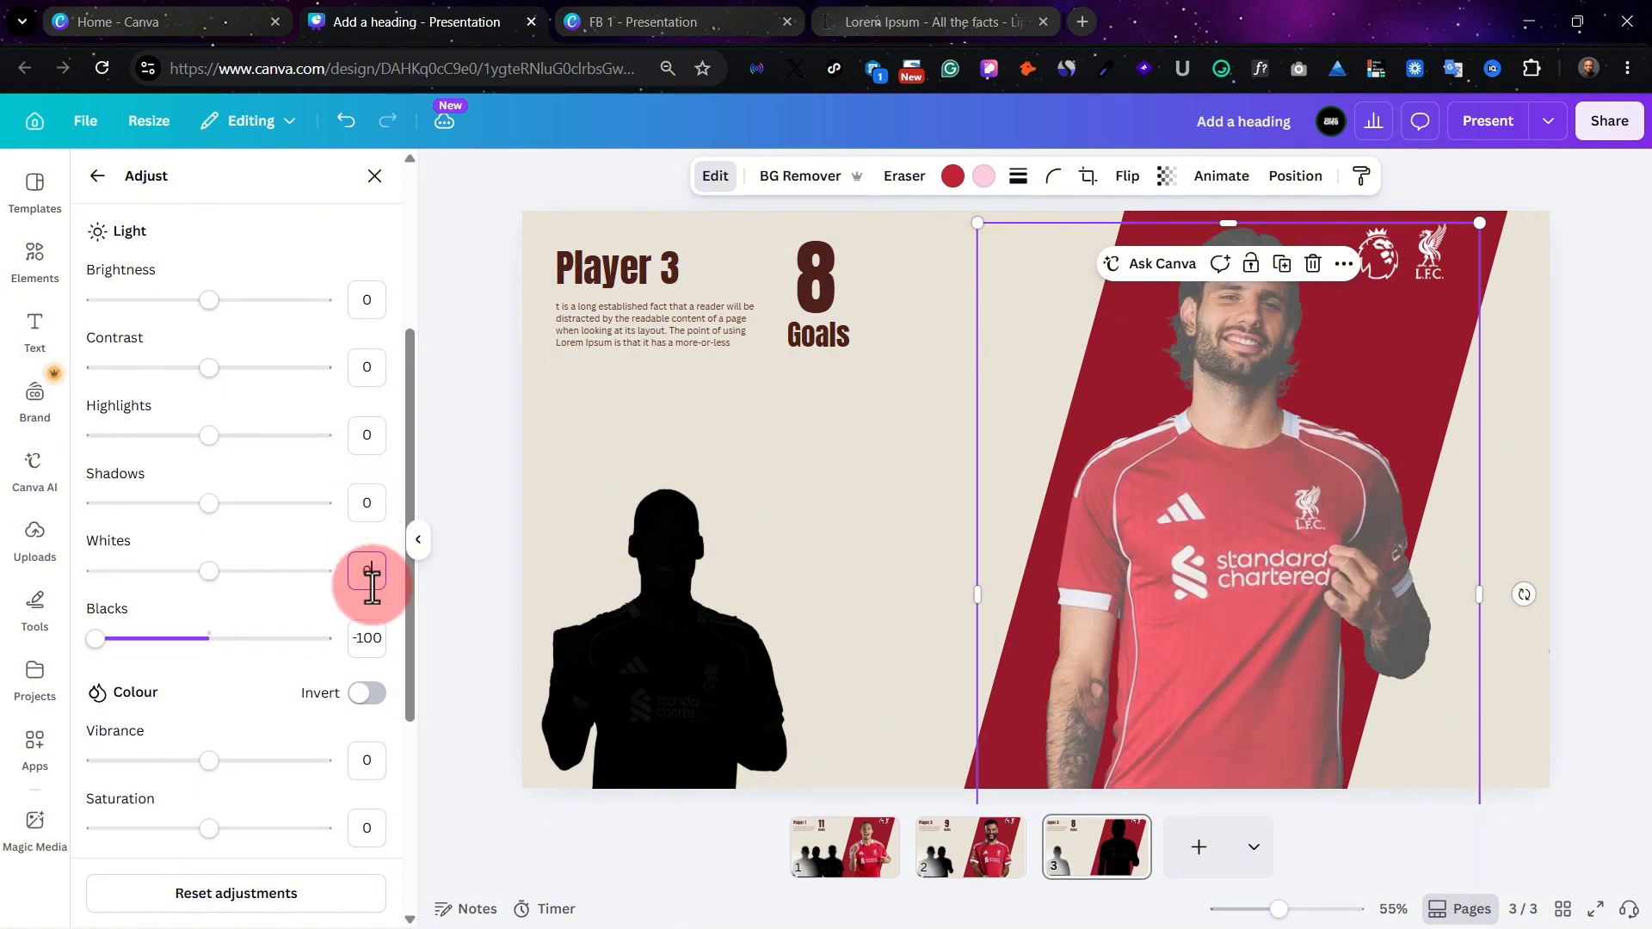
{"action": "left_click", "coordinate": [366, 640]}
{"action": "type", "text": "0"}
{"action": "left_click", "coordinate": [850, 569]}
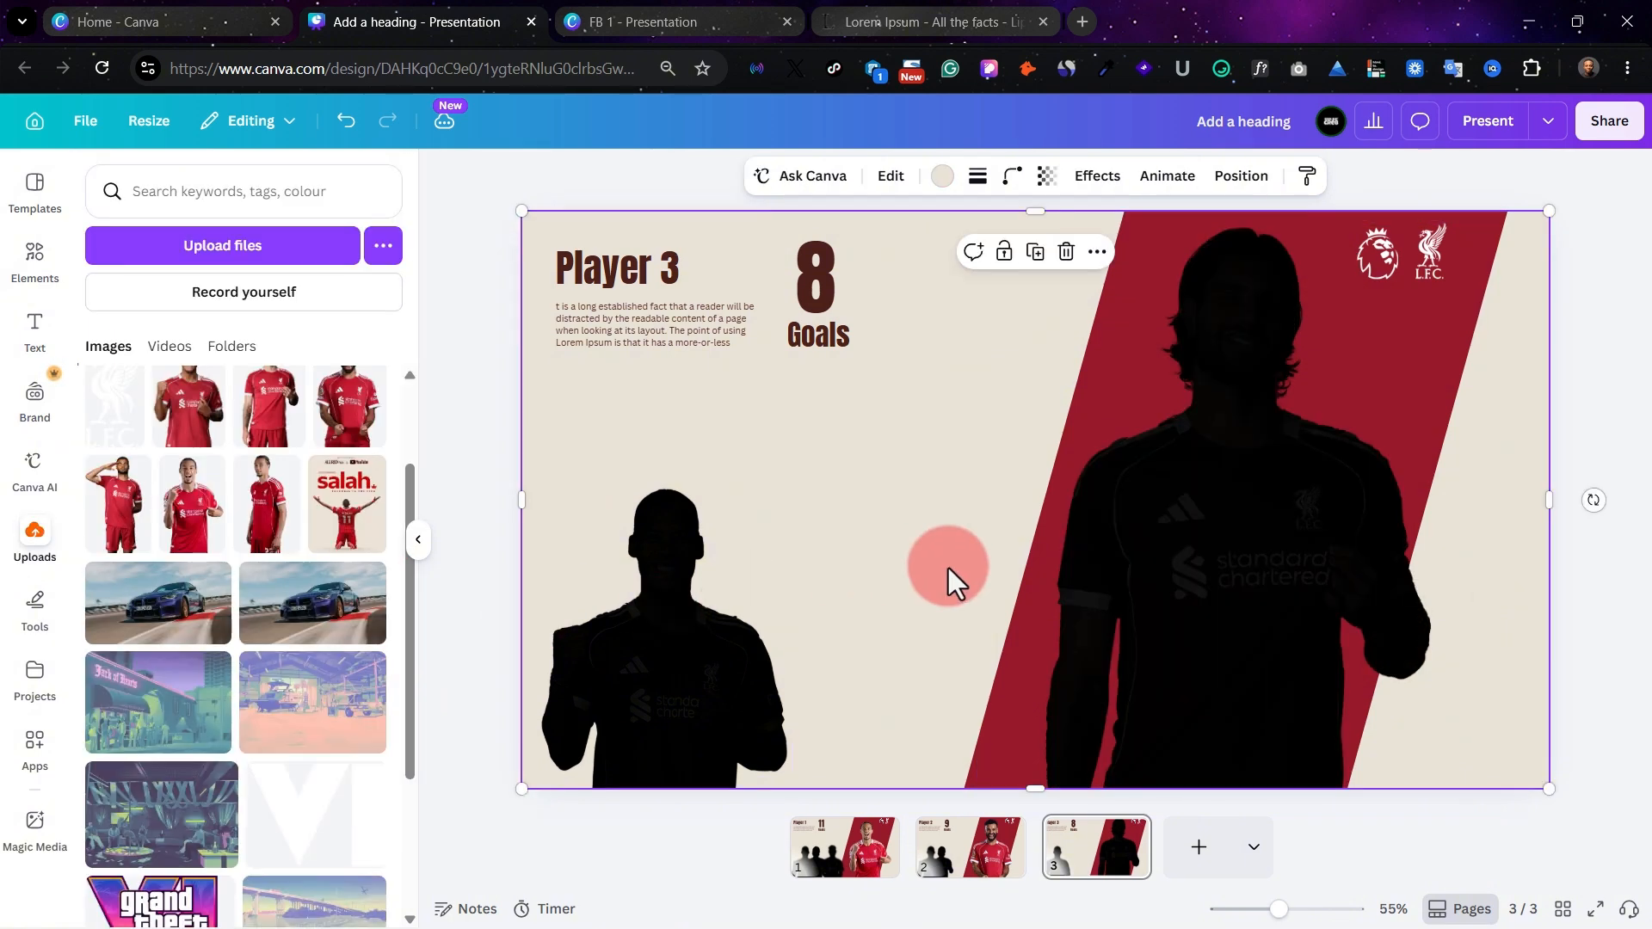
{"action": "left_click", "coordinate": [1194, 530]}
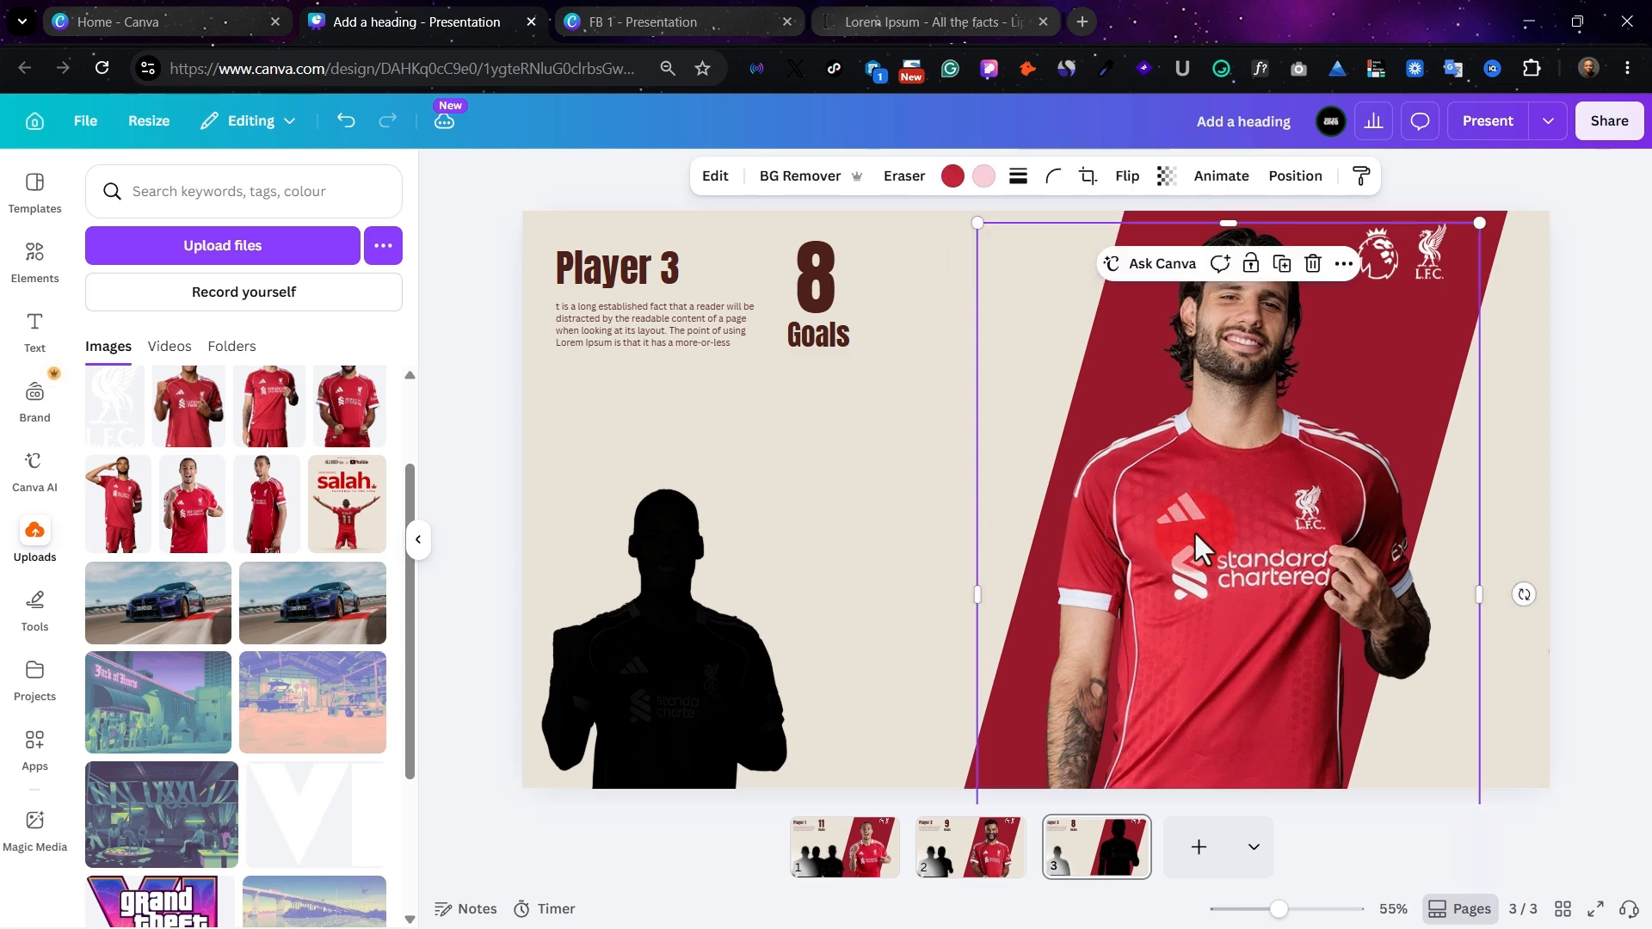
{"action": "left_click", "coordinate": [786, 534]}
{"action": "left_click", "coordinate": [817, 528]}
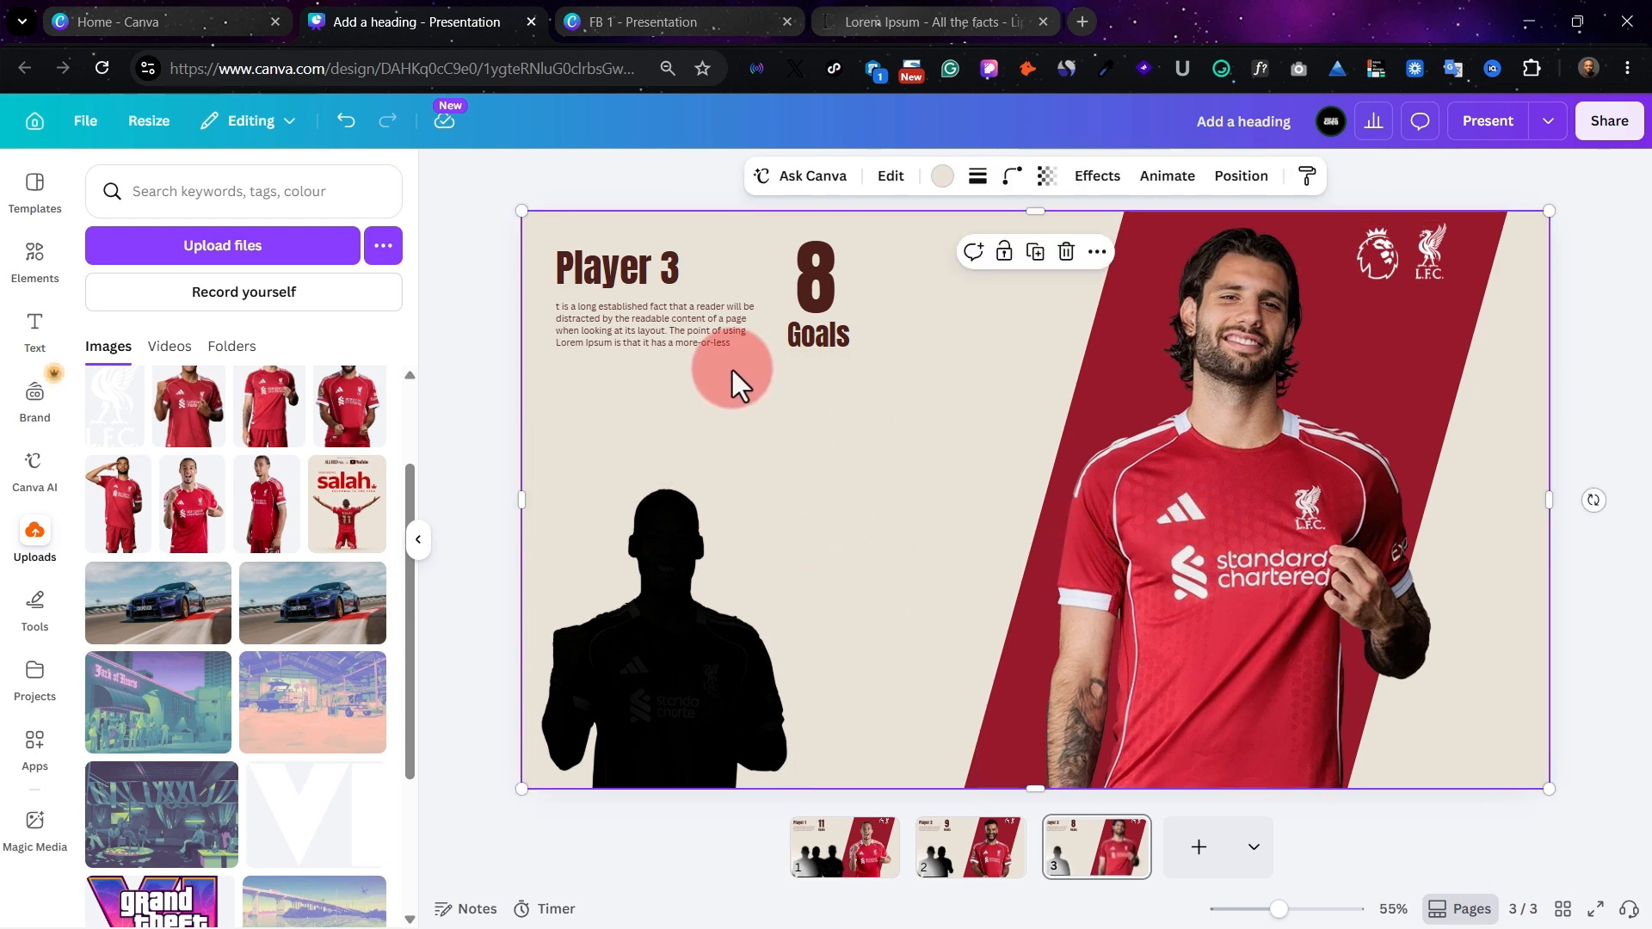
Duplicate the third slide to create a fourth slide
{"action": "left_click", "coordinate": [1110, 853]}
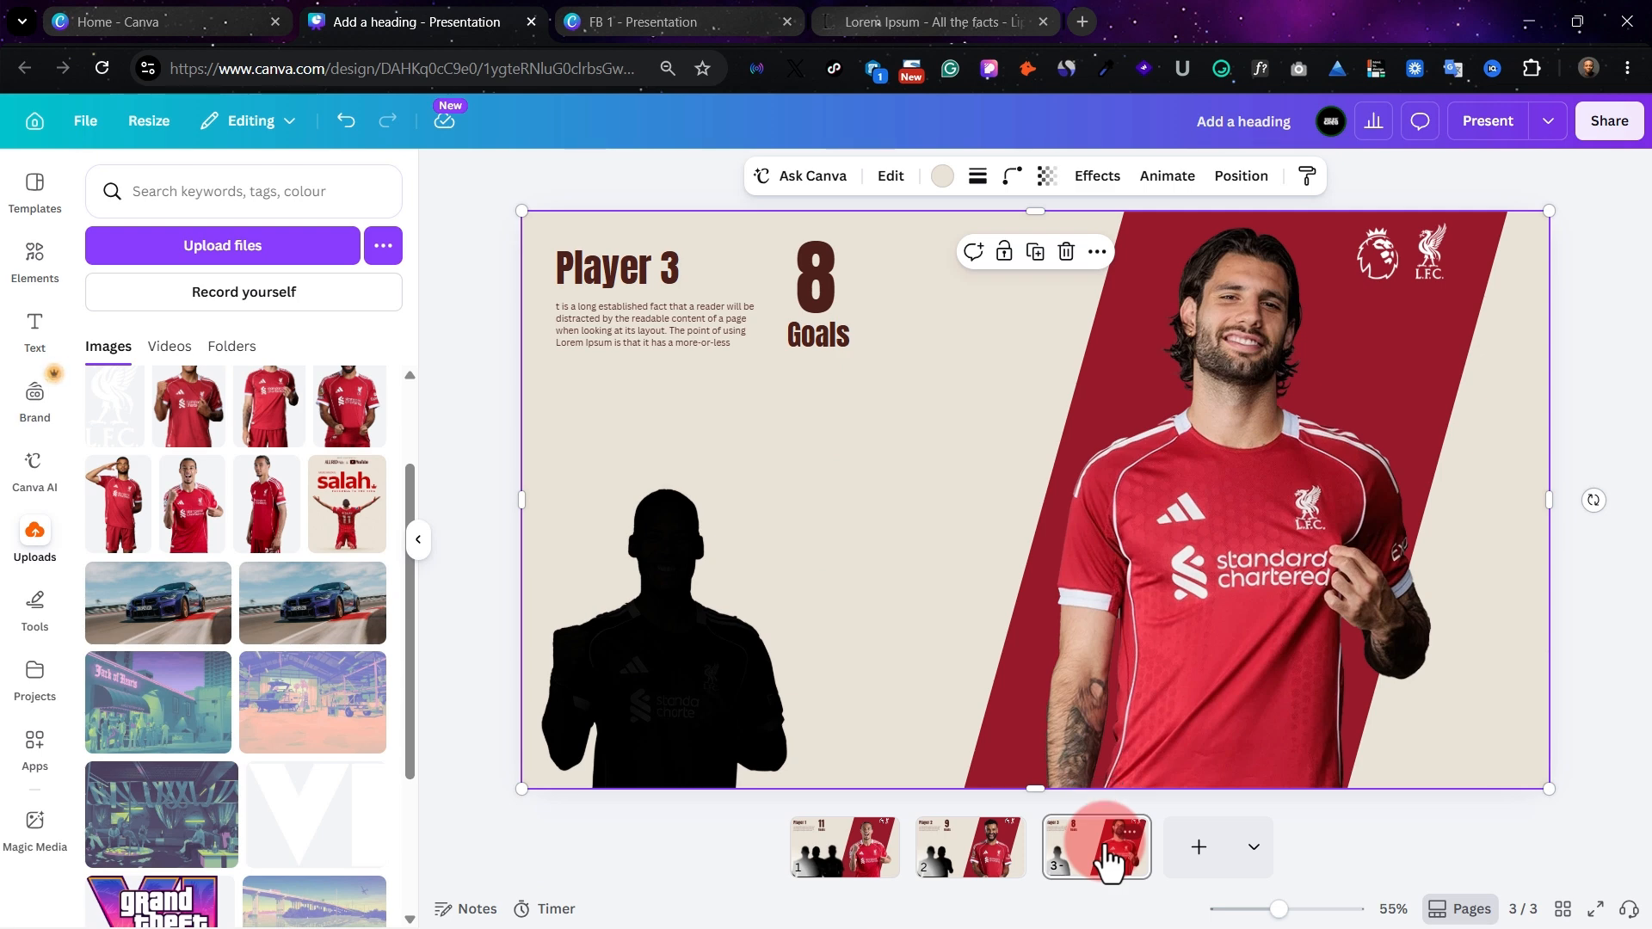
{"action": "left_click", "coordinate": [1129, 833]}
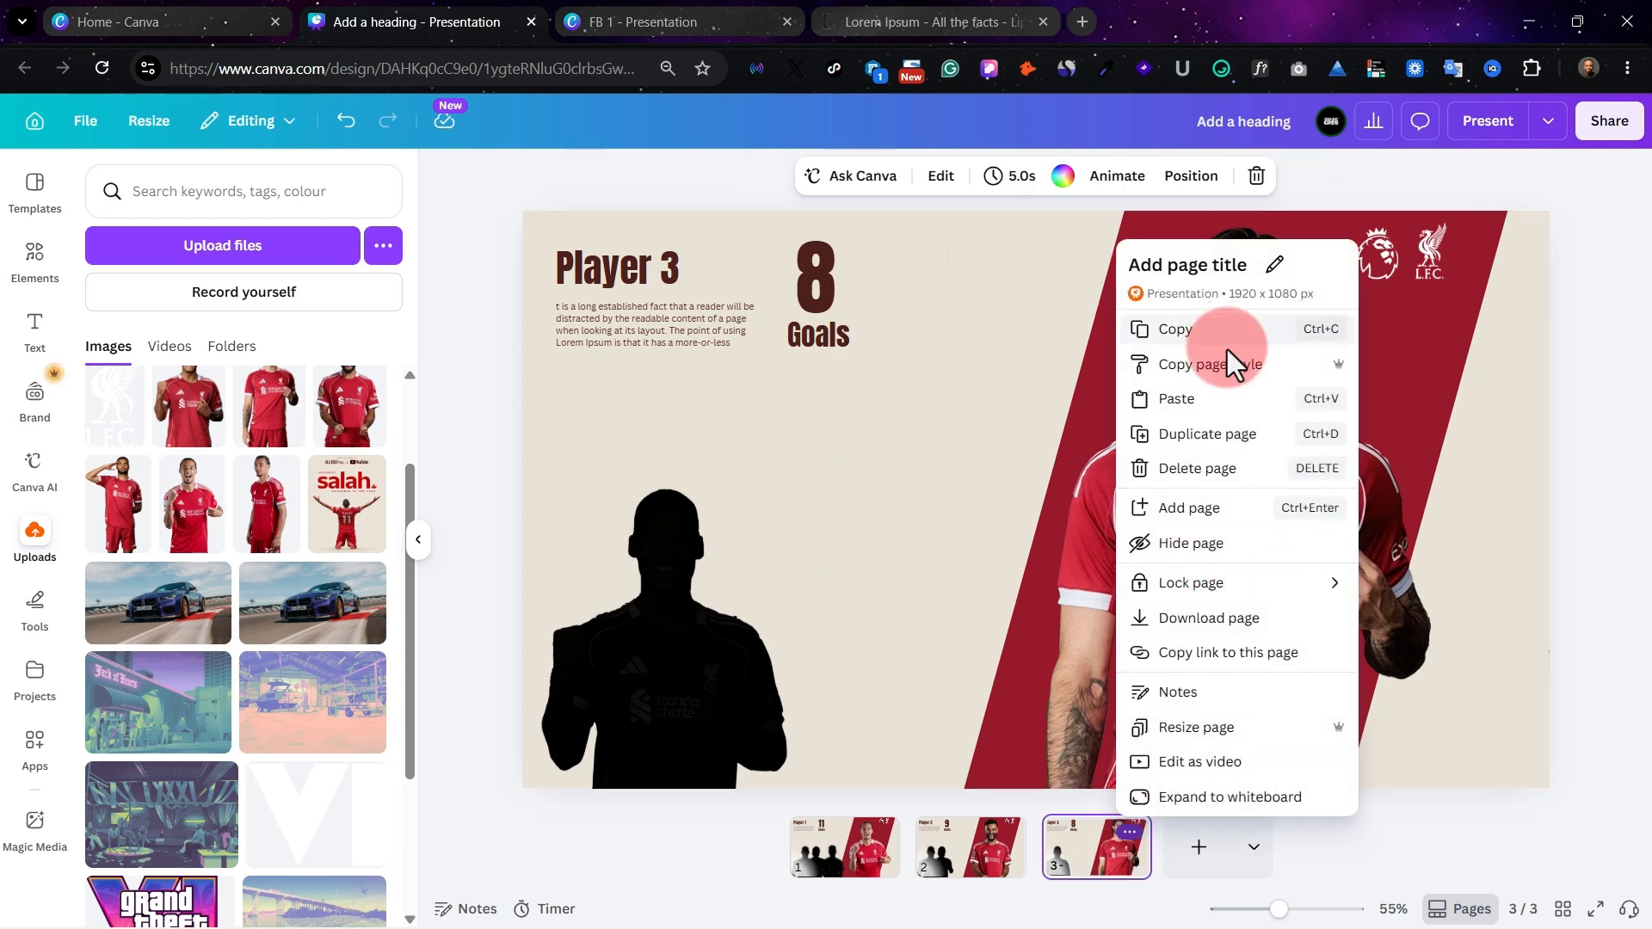
{"action": "left_click", "coordinate": [1233, 437]}
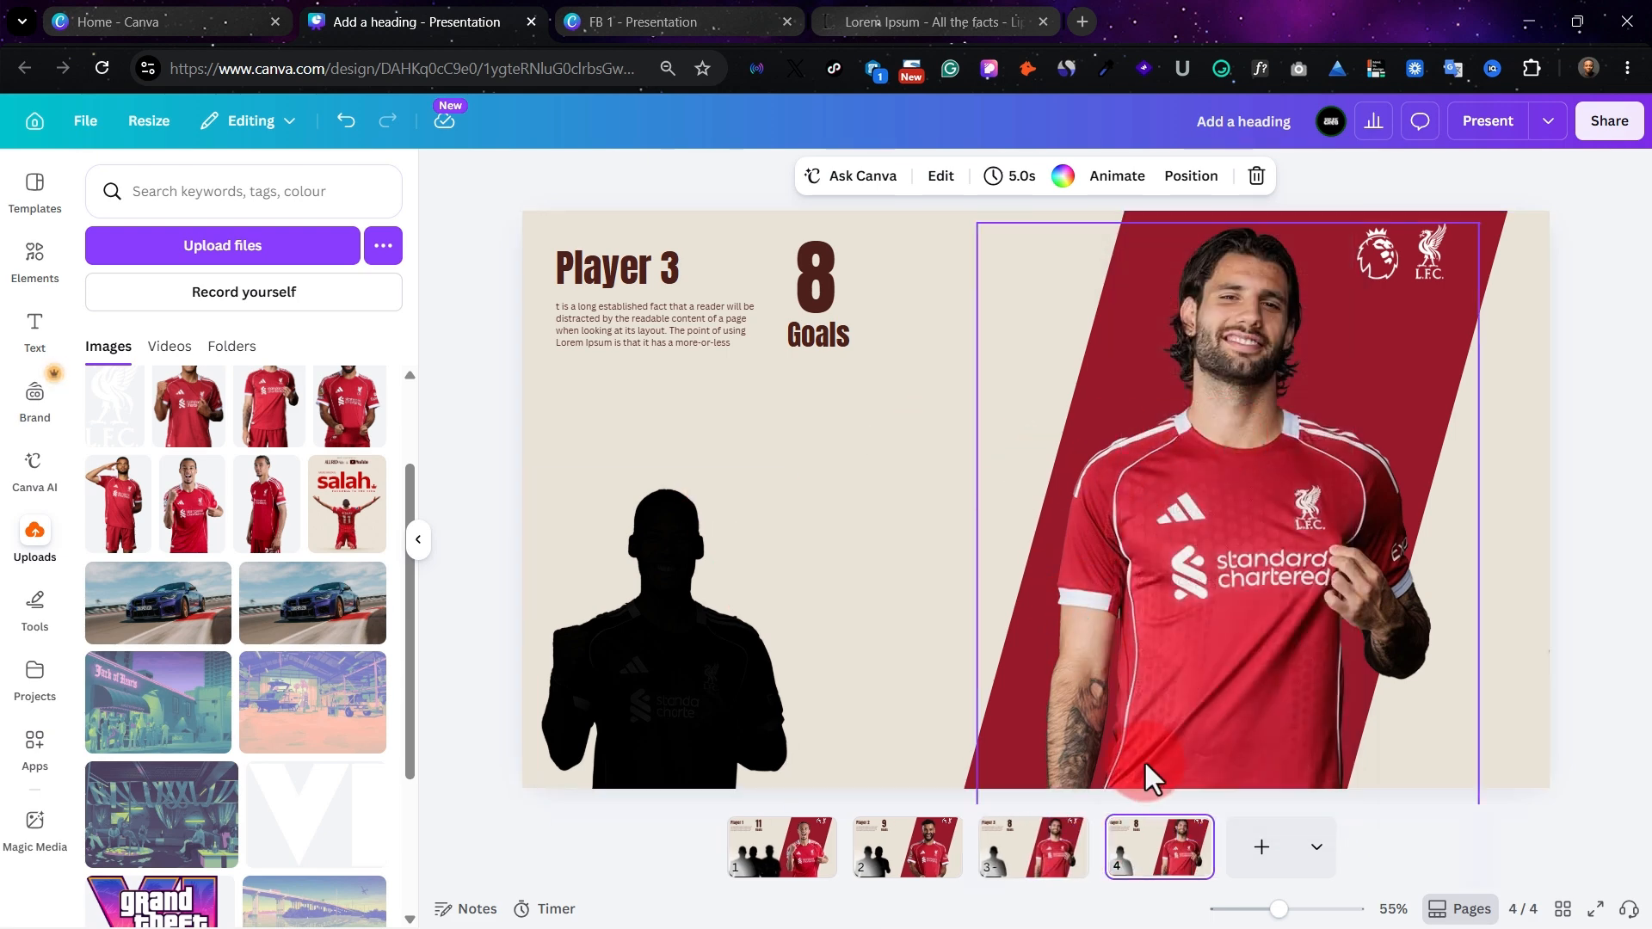
{"action": "left_click", "coordinate": [1187, 854]}
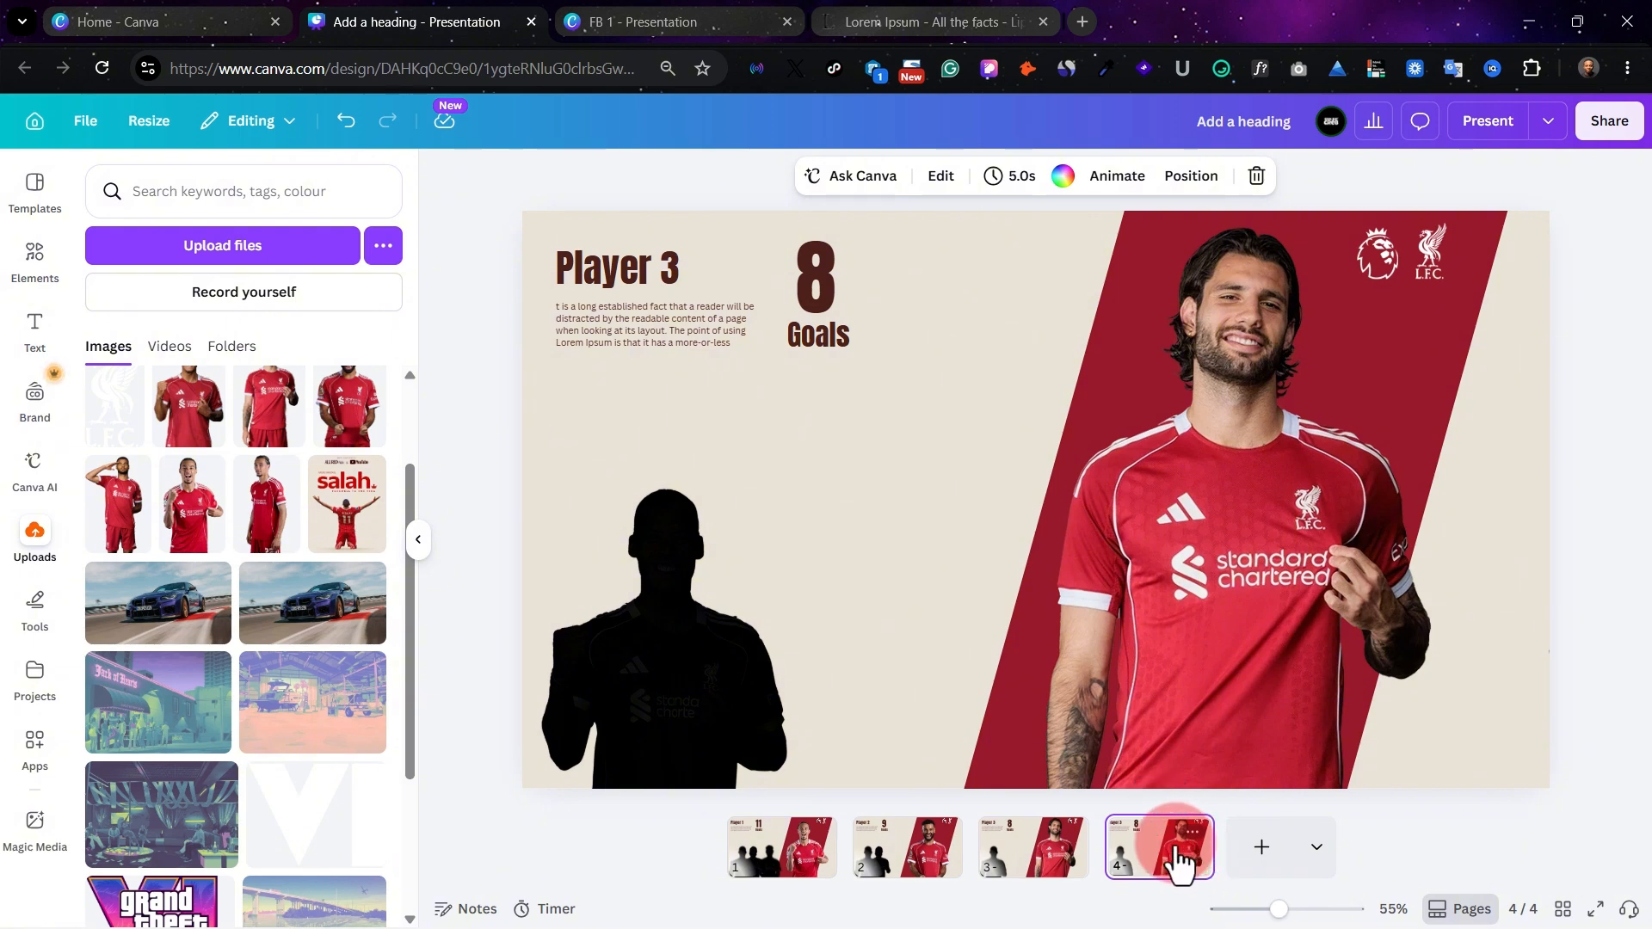
Shrink the fourth slide's large full-colour player and move him off the slide past its right edge
{"action": "left_click", "coordinate": [1209, 474]}
{"action": "left_click", "coordinate": [1045, 358]}
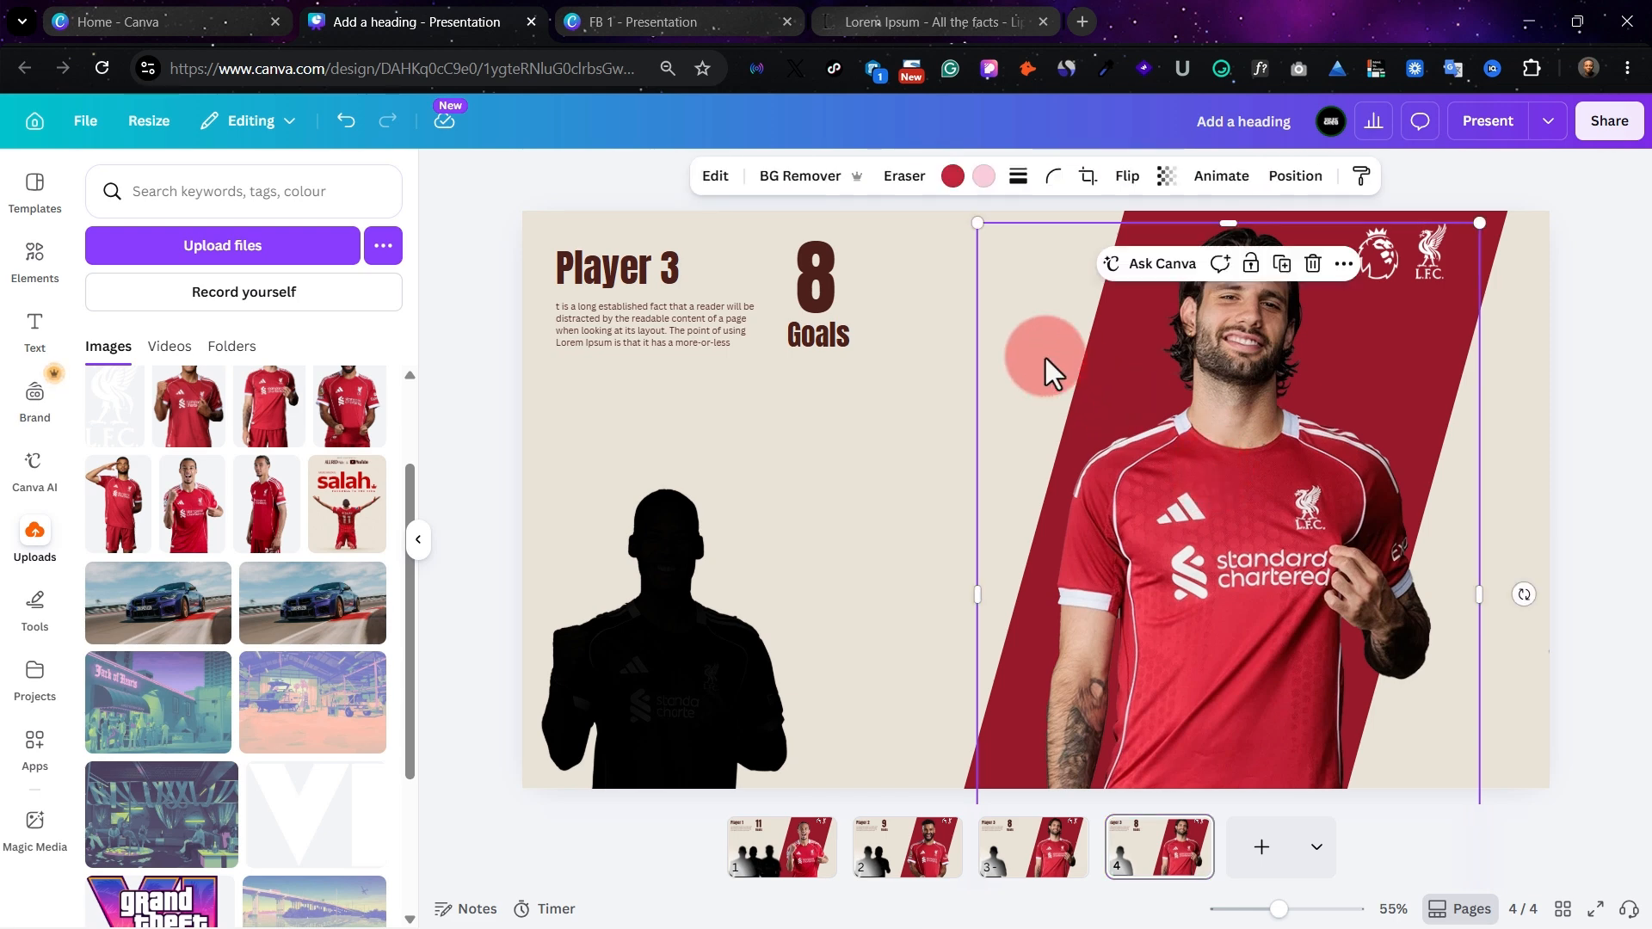
{"action": "left_click", "coordinate": [977, 242]}
{"action": "left_click_drag", "start_coordinate": [983, 224], "coordinate": [1349, 589]}
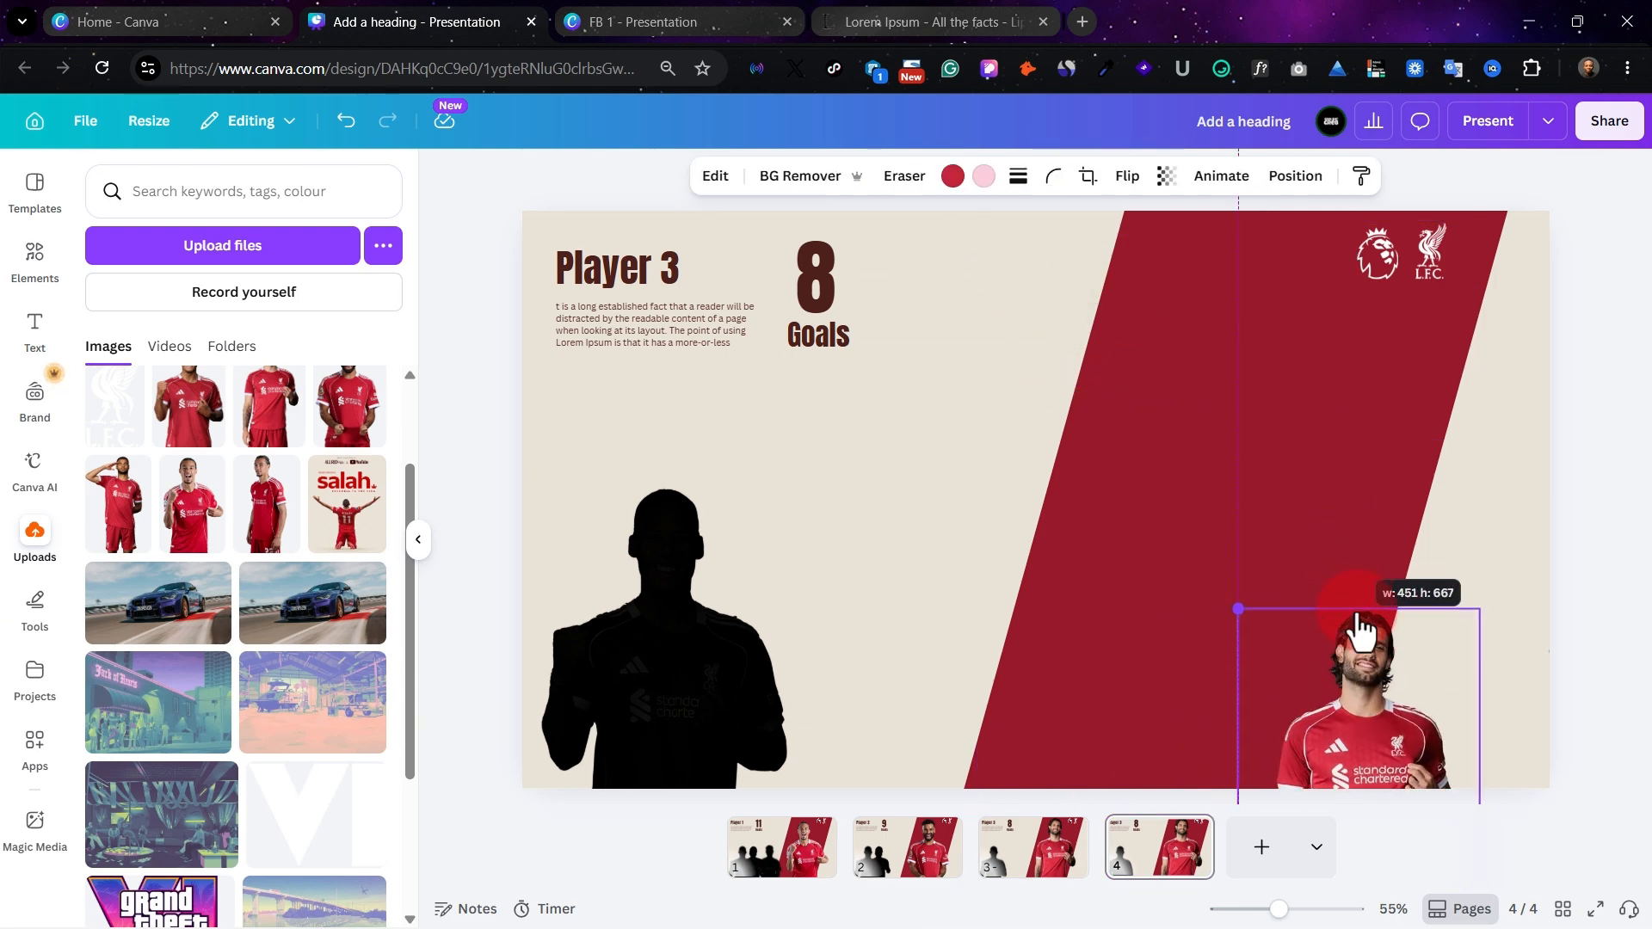
{"action": "left_click_drag", "start_coordinate": [1371, 698], "coordinate": [1475, 593]}
{"action": "left_click_drag", "start_coordinate": [1377, 620], "coordinate": [1545, 585]}
Set the fourth slide's goals number to "5" and move its silhouette onto the red band, enlarged to nearly the slide's full height
{"action": "left_click", "coordinate": [624, 612]}
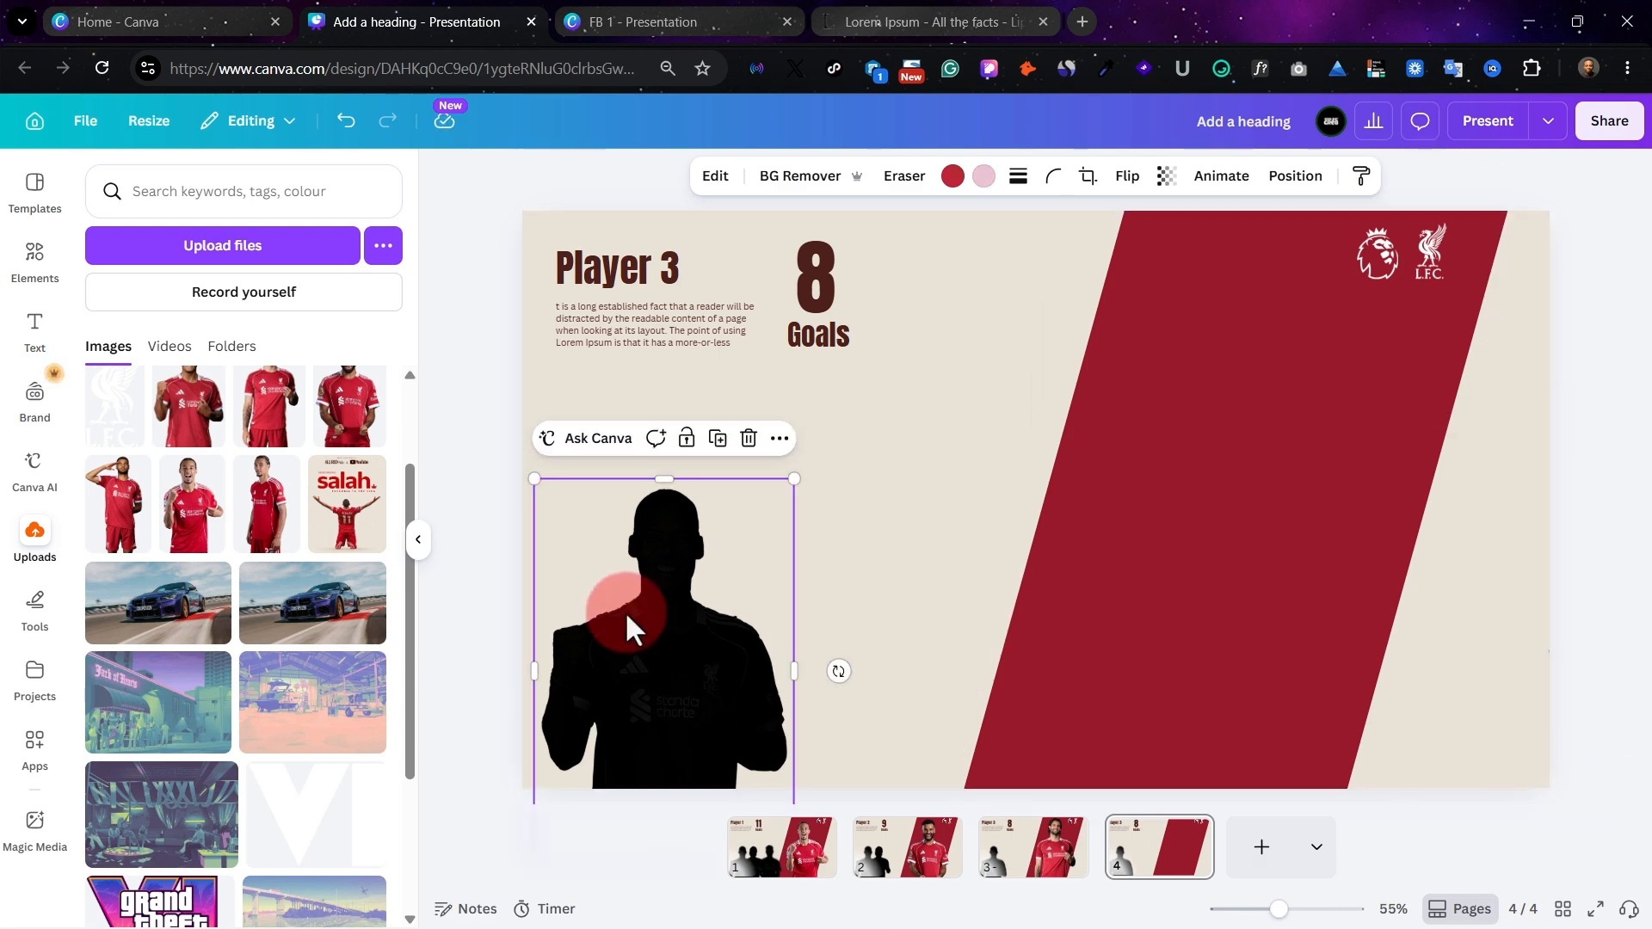
{"action": "double_click", "coordinate": [819, 274]}
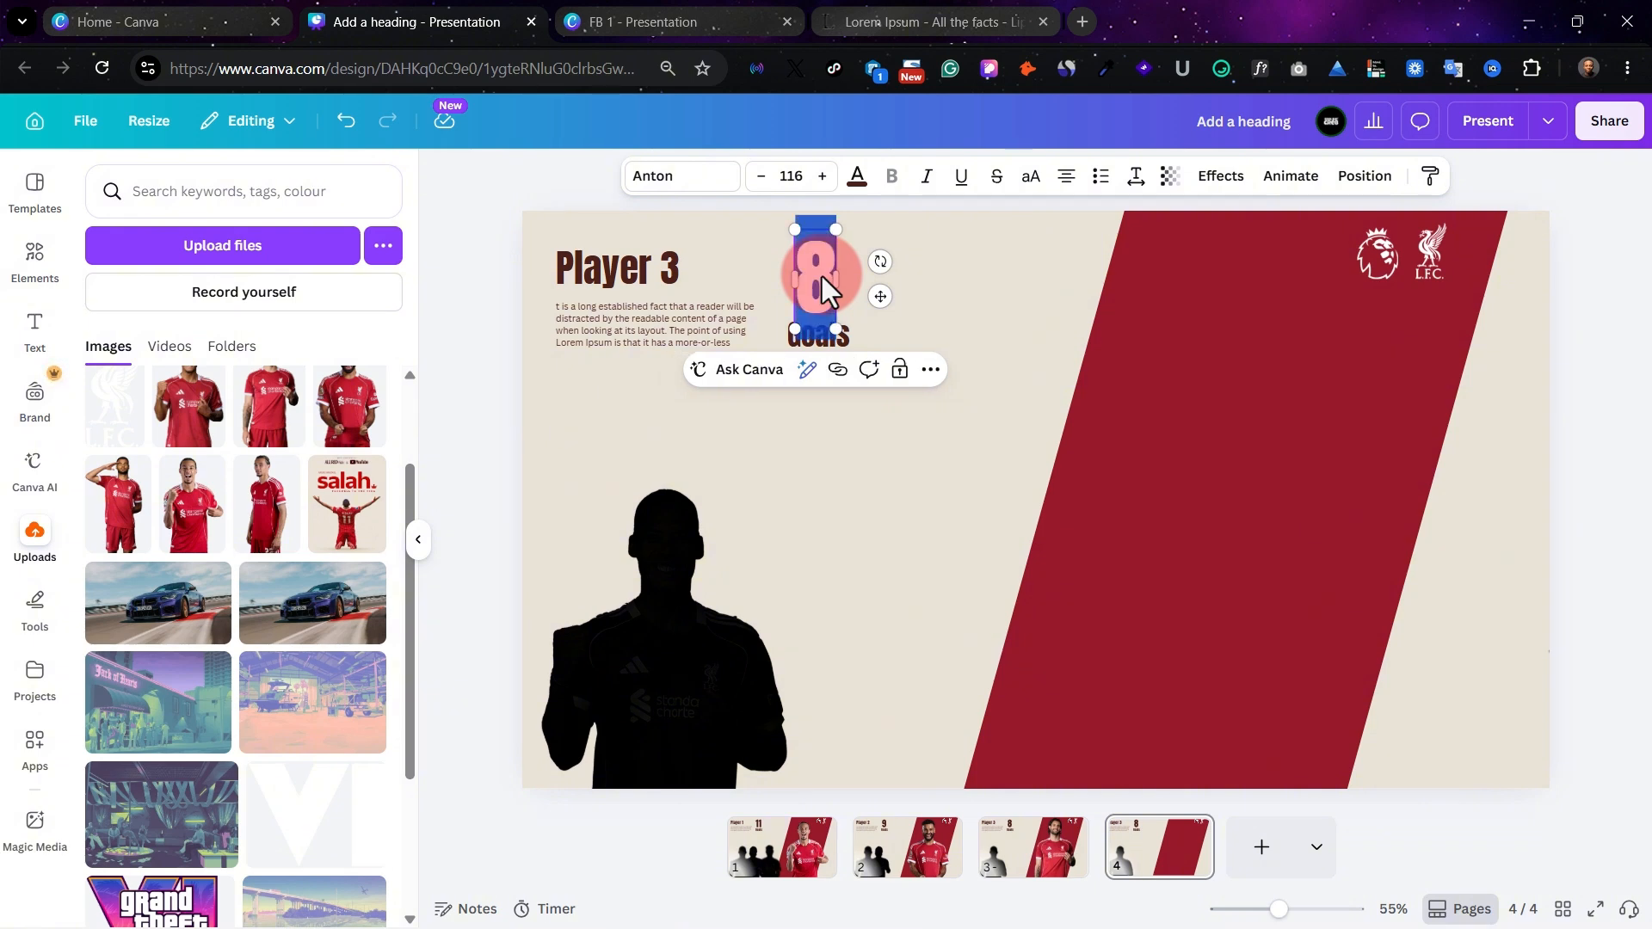
{"action": "type", "text": "5"}
{"action": "left_click", "coordinate": [875, 537]}
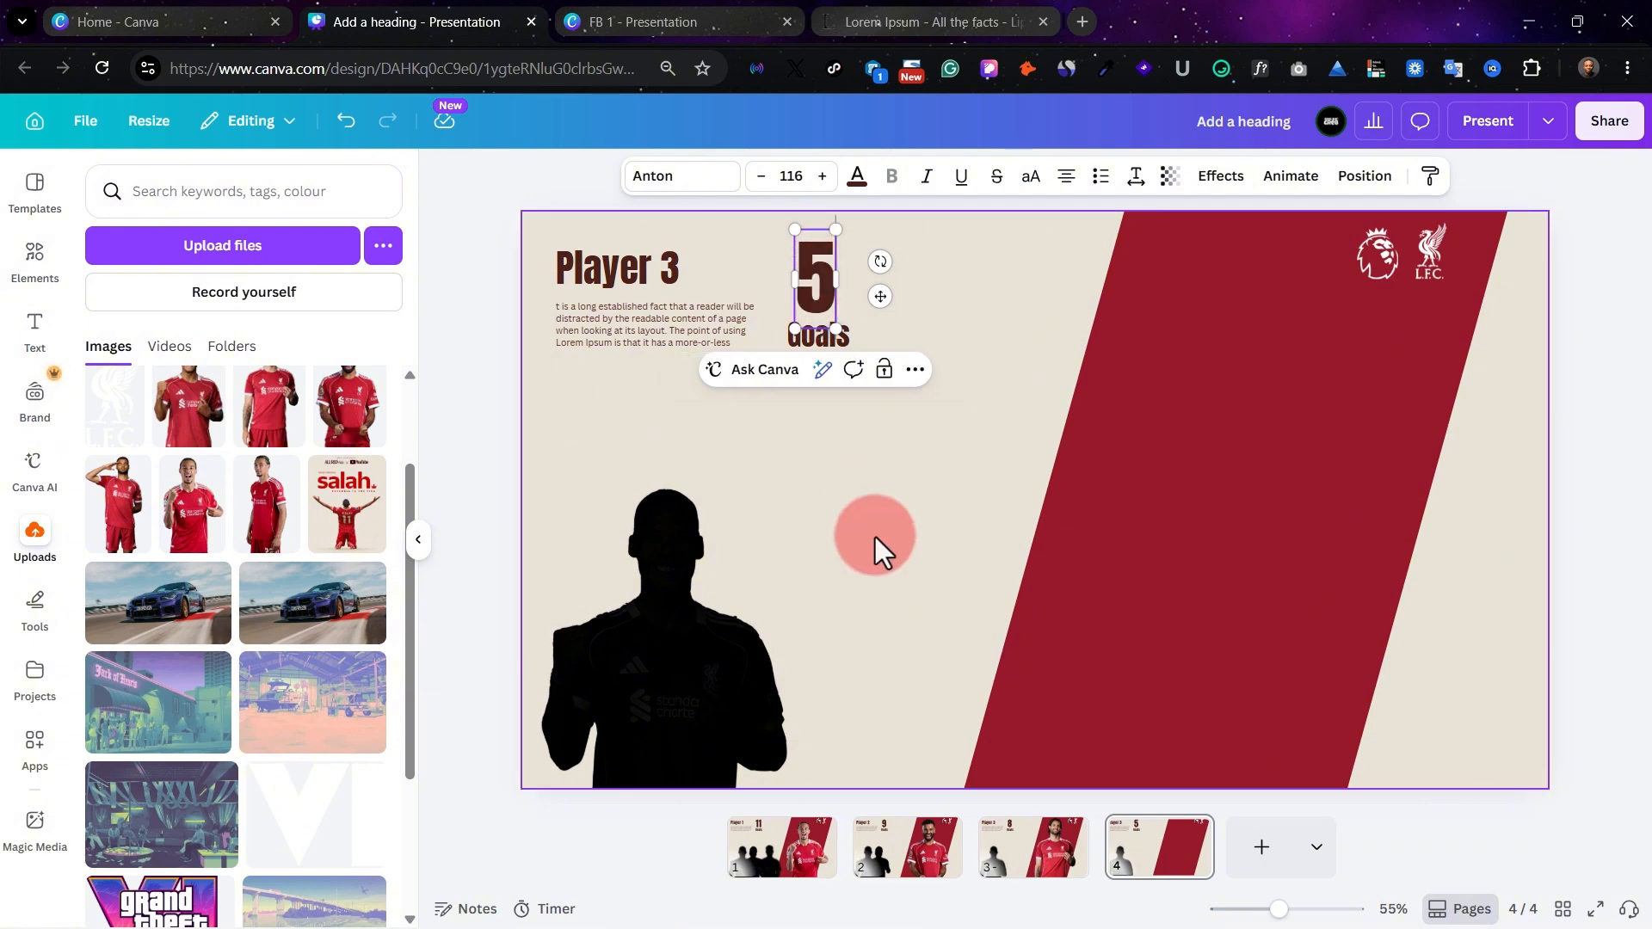
{"action": "left_click_drag", "start_coordinate": [675, 594], "coordinate": [1165, 591]}
{"action": "left_click_drag", "start_coordinate": [1304, 436], "coordinate": [1257, 468]}
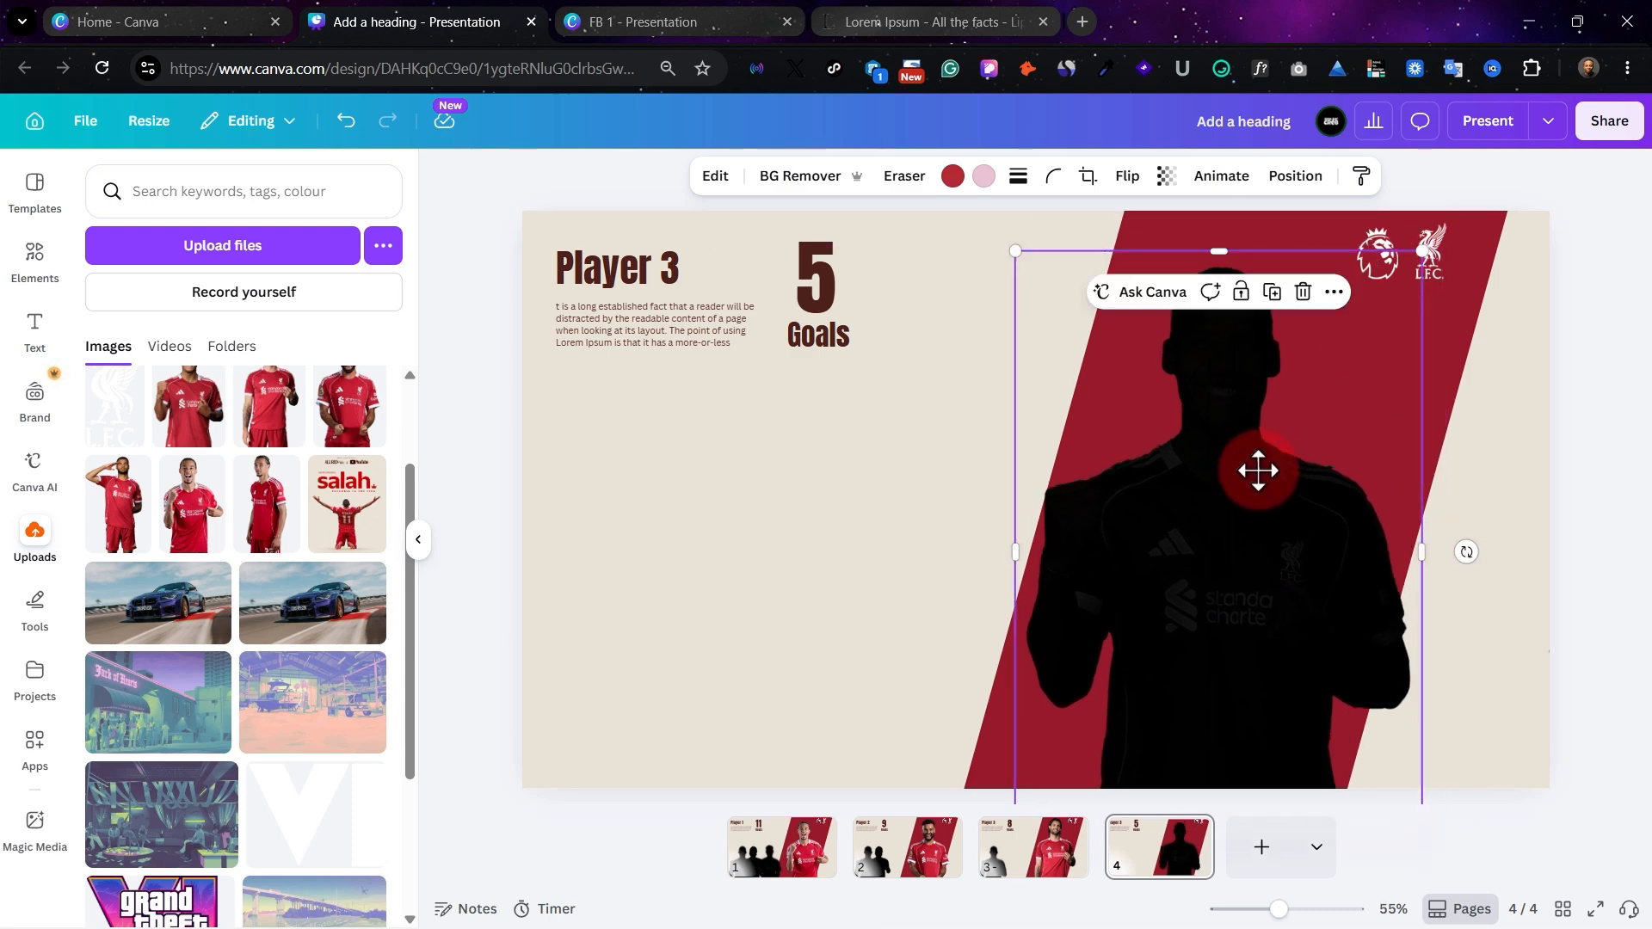
Reset brightness and contrast to 0 on the fourth slide's large silhouette
{"action": "left_click", "coordinate": [715, 175]}
{"action": "left_click", "coordinate": [106, 374]}
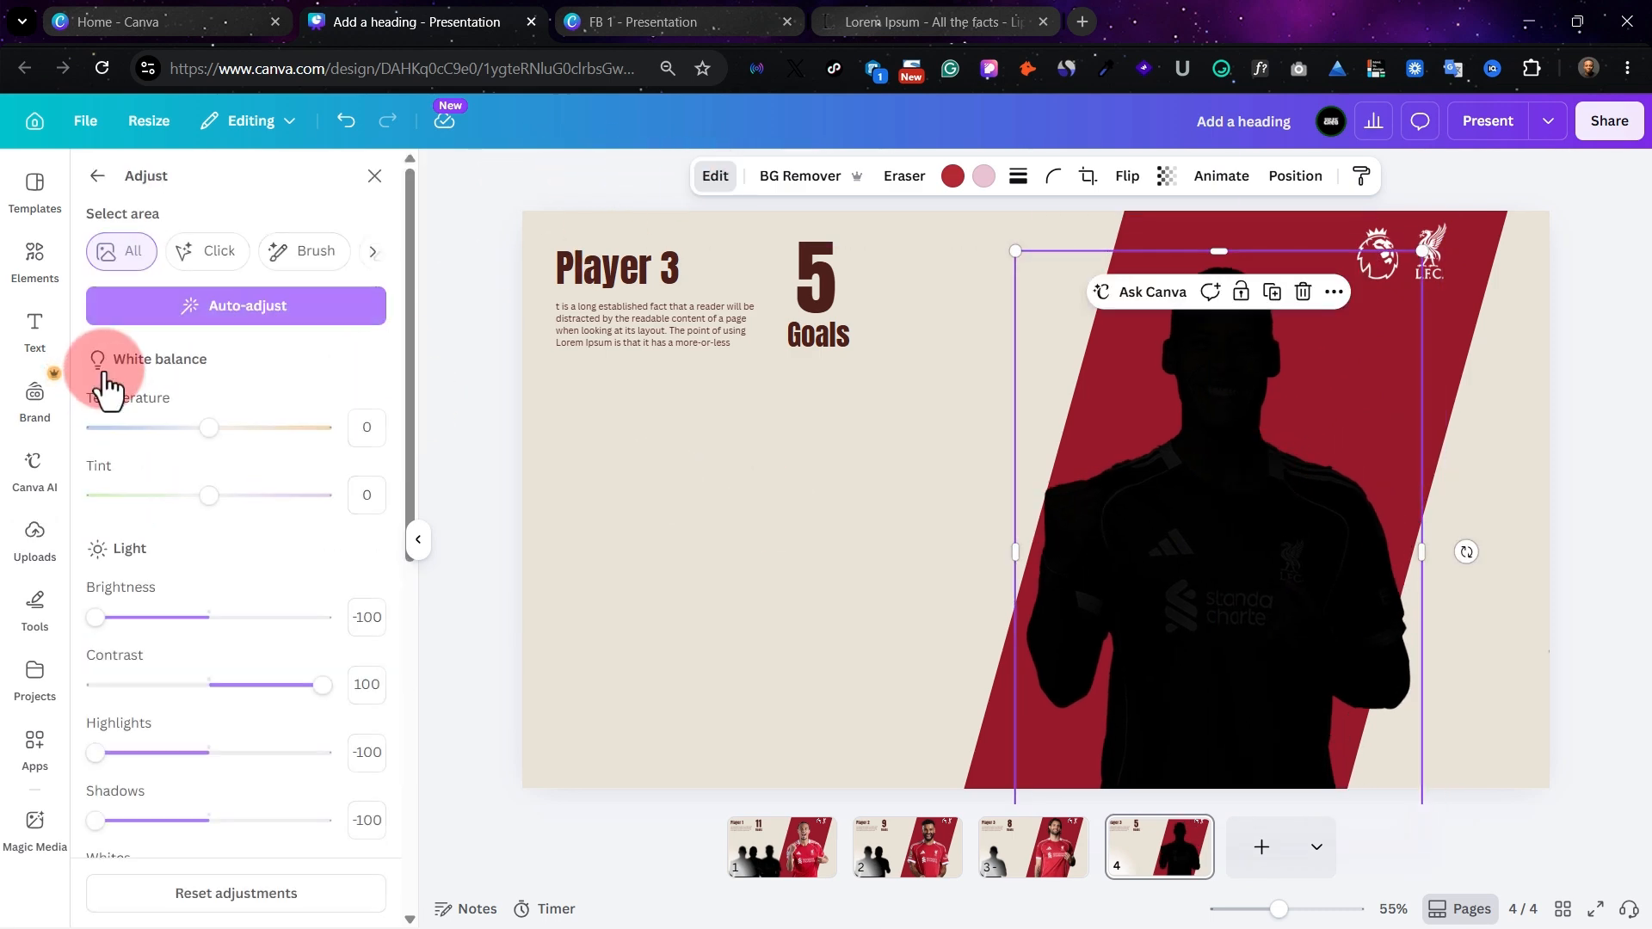
{"action": "left_click", "coordinate": [374, 613]}
{"action": "type", "text": "0"}
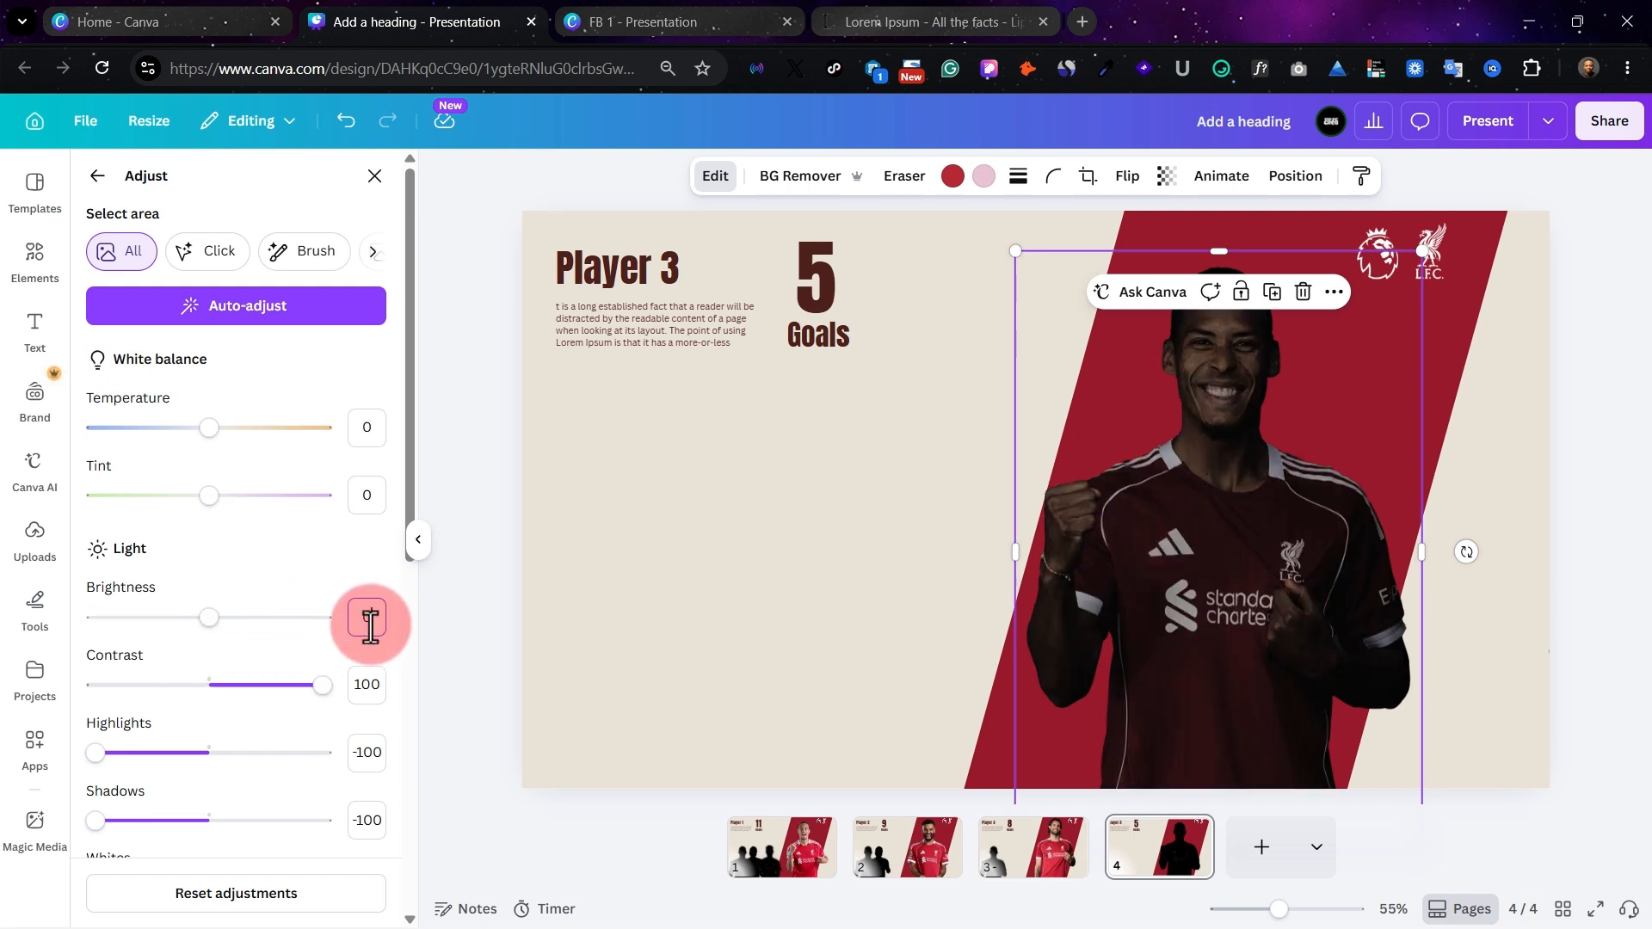
{"action": "left_click", "coordinate": [369, 684]}
{"action": "type", "text": "0"}
Restore the fourth slide's player photo to full colour with highlights, shadows, whites and blacks at 0
{"action": "left_click", "coordinate": [367, 752]}
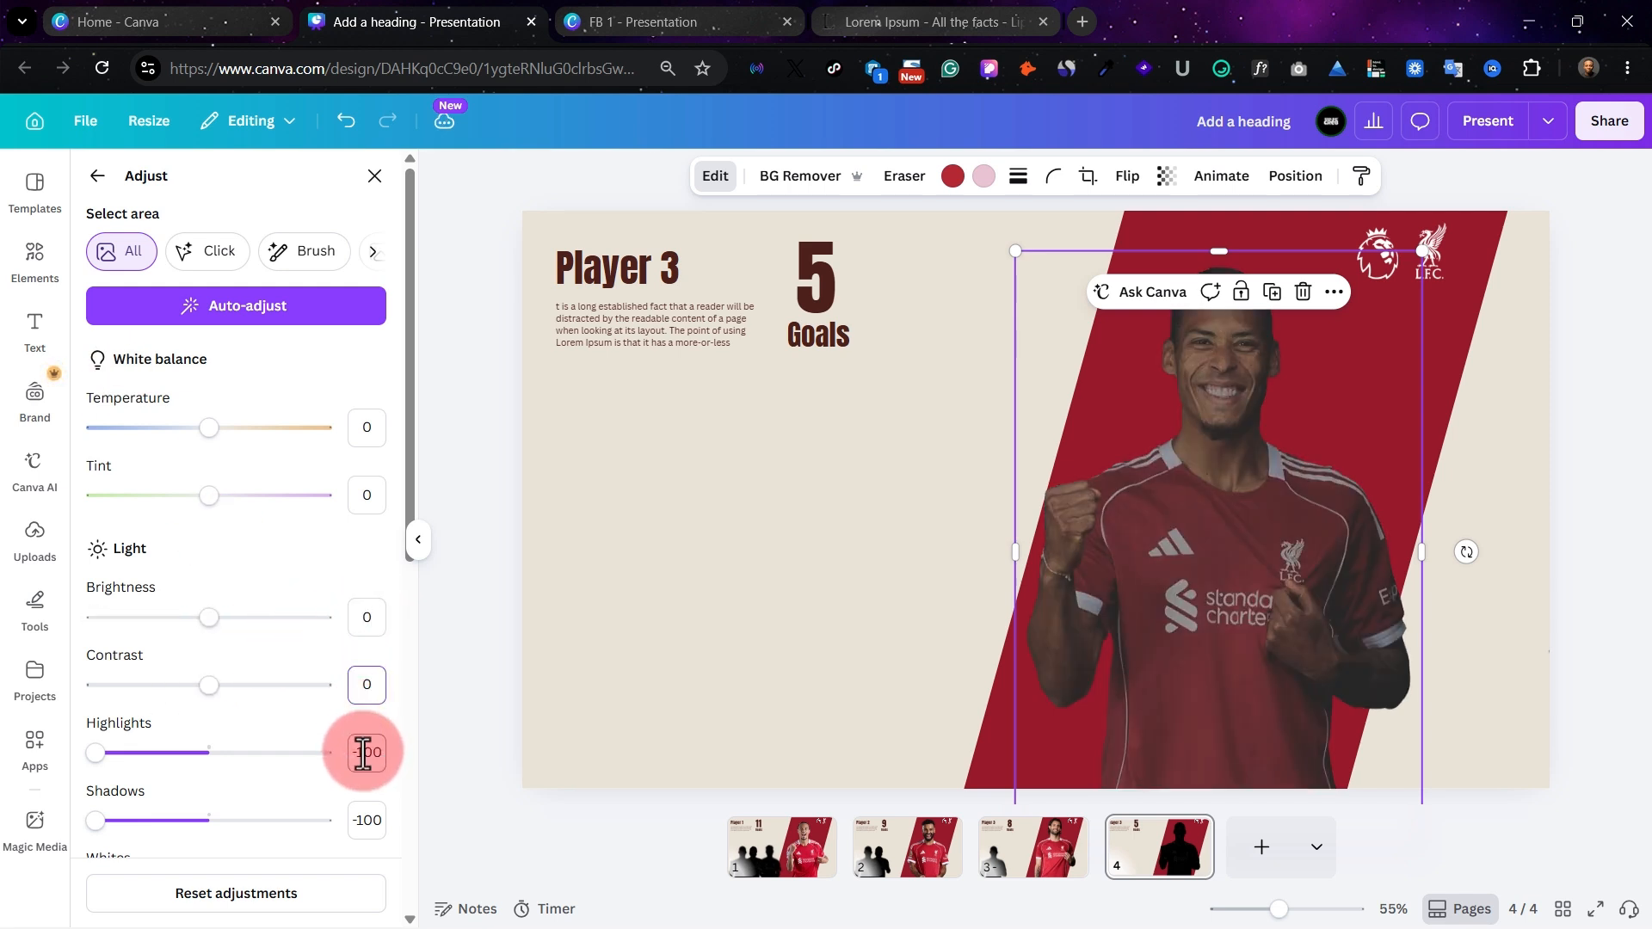
{"action": "type", "text": "0"}
{"action": "left_click", "coordinate": [375, 819]}
{"action": "type", "text": "0"}
{"action": "scroll", "coordinate": [368, 787], "scroll_direction": "down", "scroll_amount": 3}
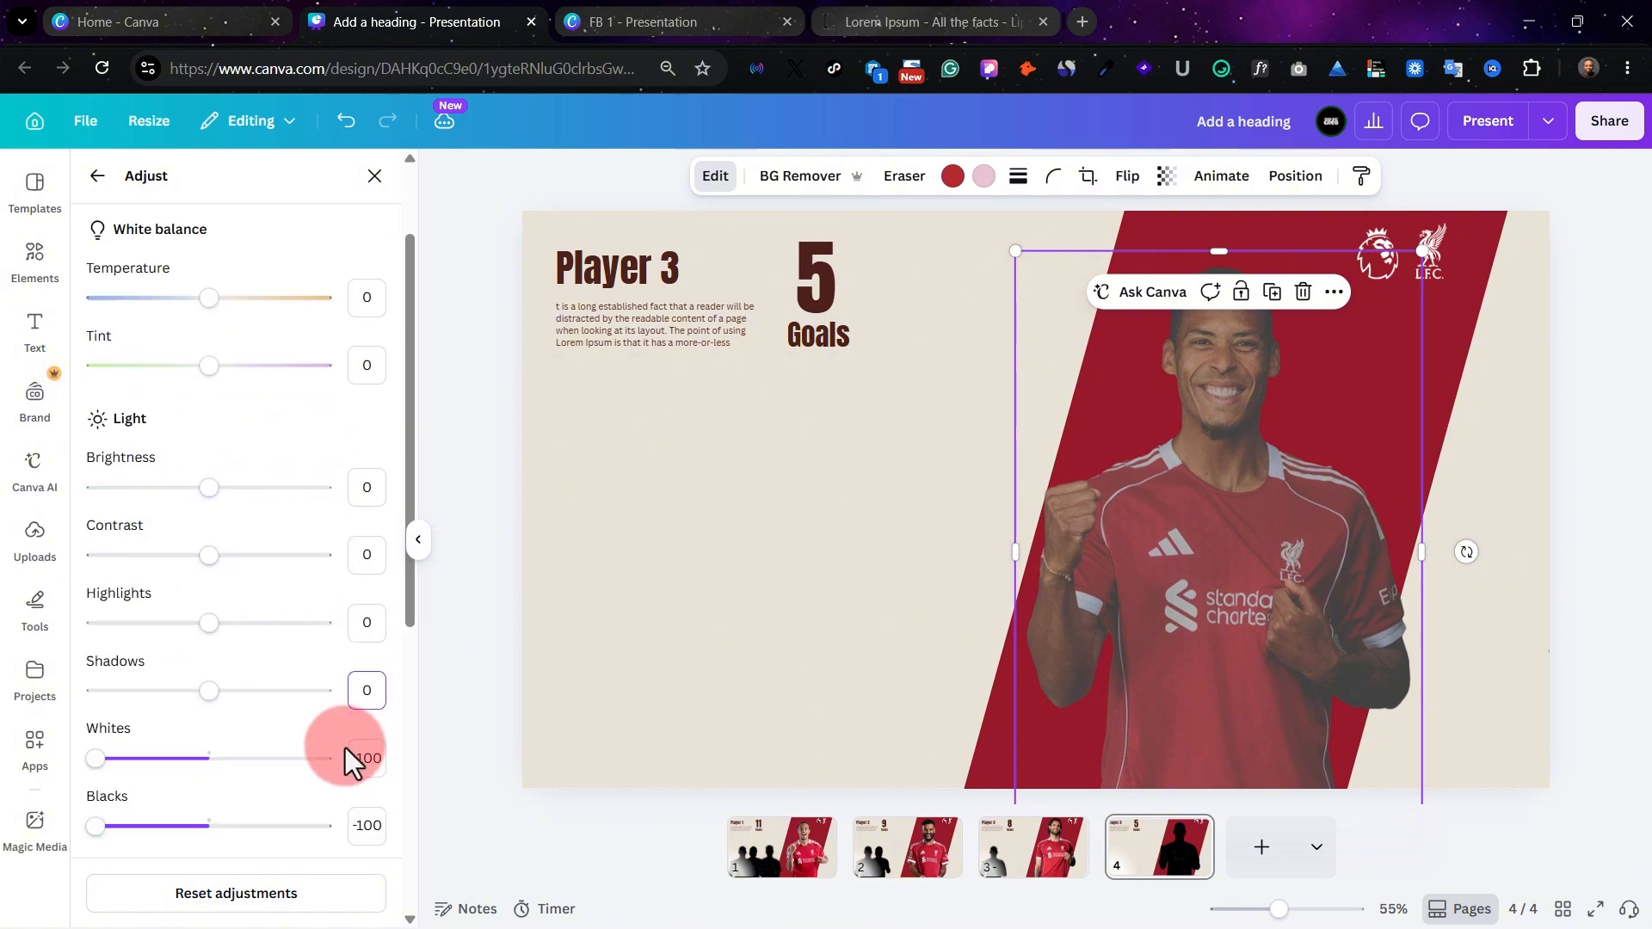
{"action": "left_click", "coordinate": [384, 729]}
{"action": "type", "text": "0"}
{"action": "left_click", "coordinate": [368, 767]}
{"action": "type", "text": "0"}
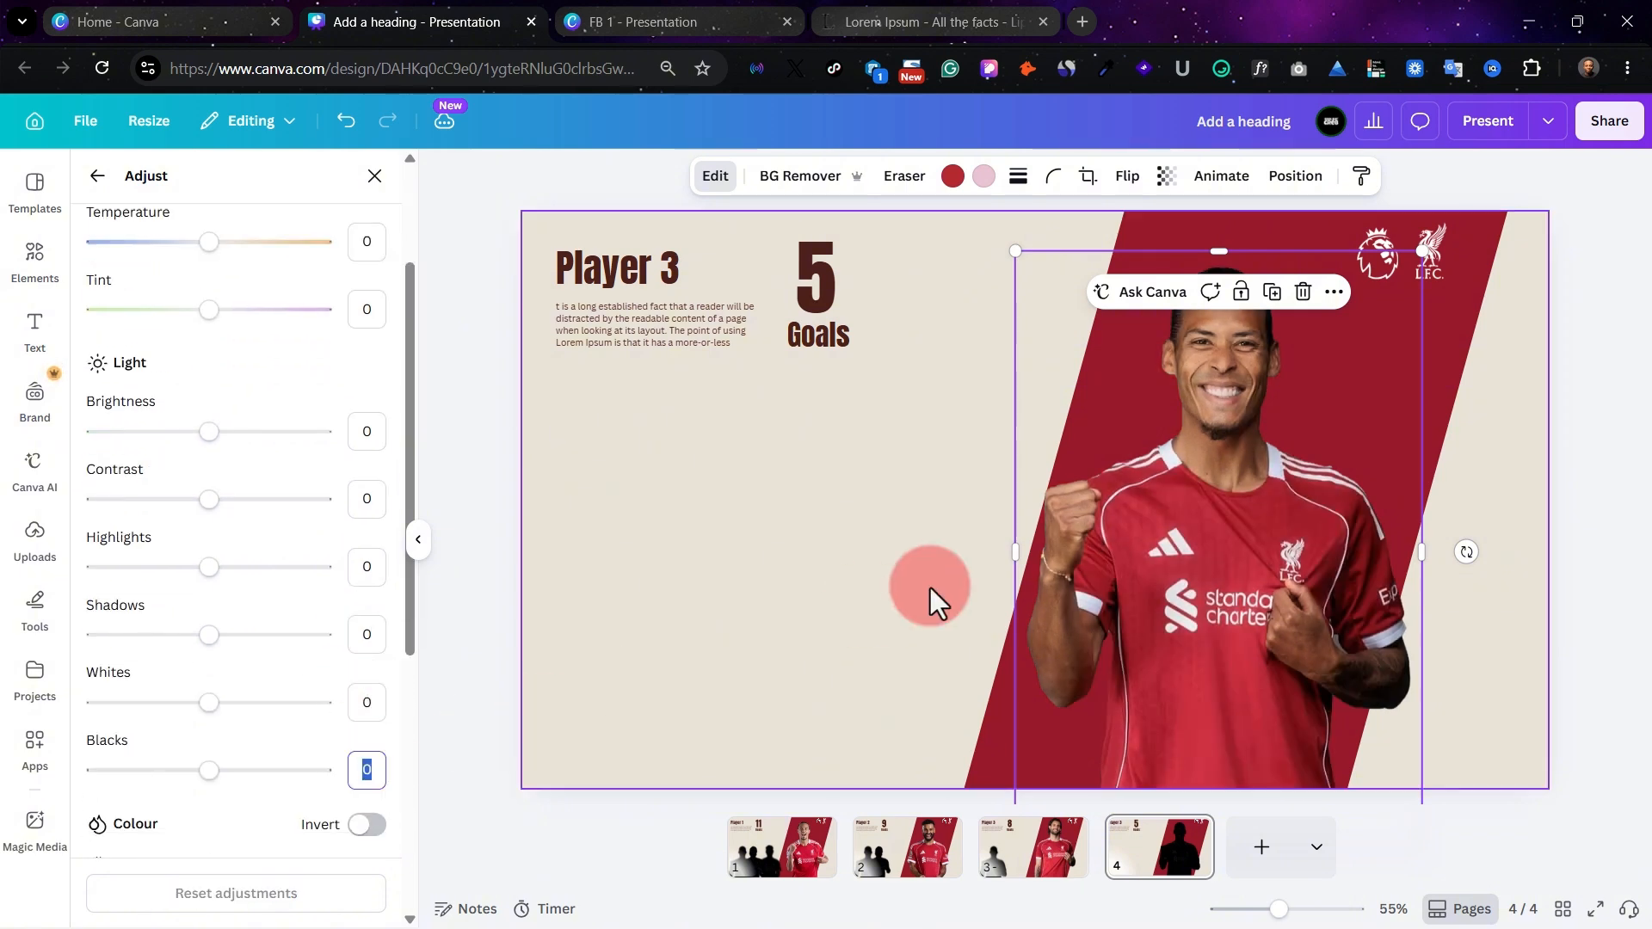
Change the fourth slide's heading to "Player 4"
{"action": "left_click", "coordinate": [881, 514]}
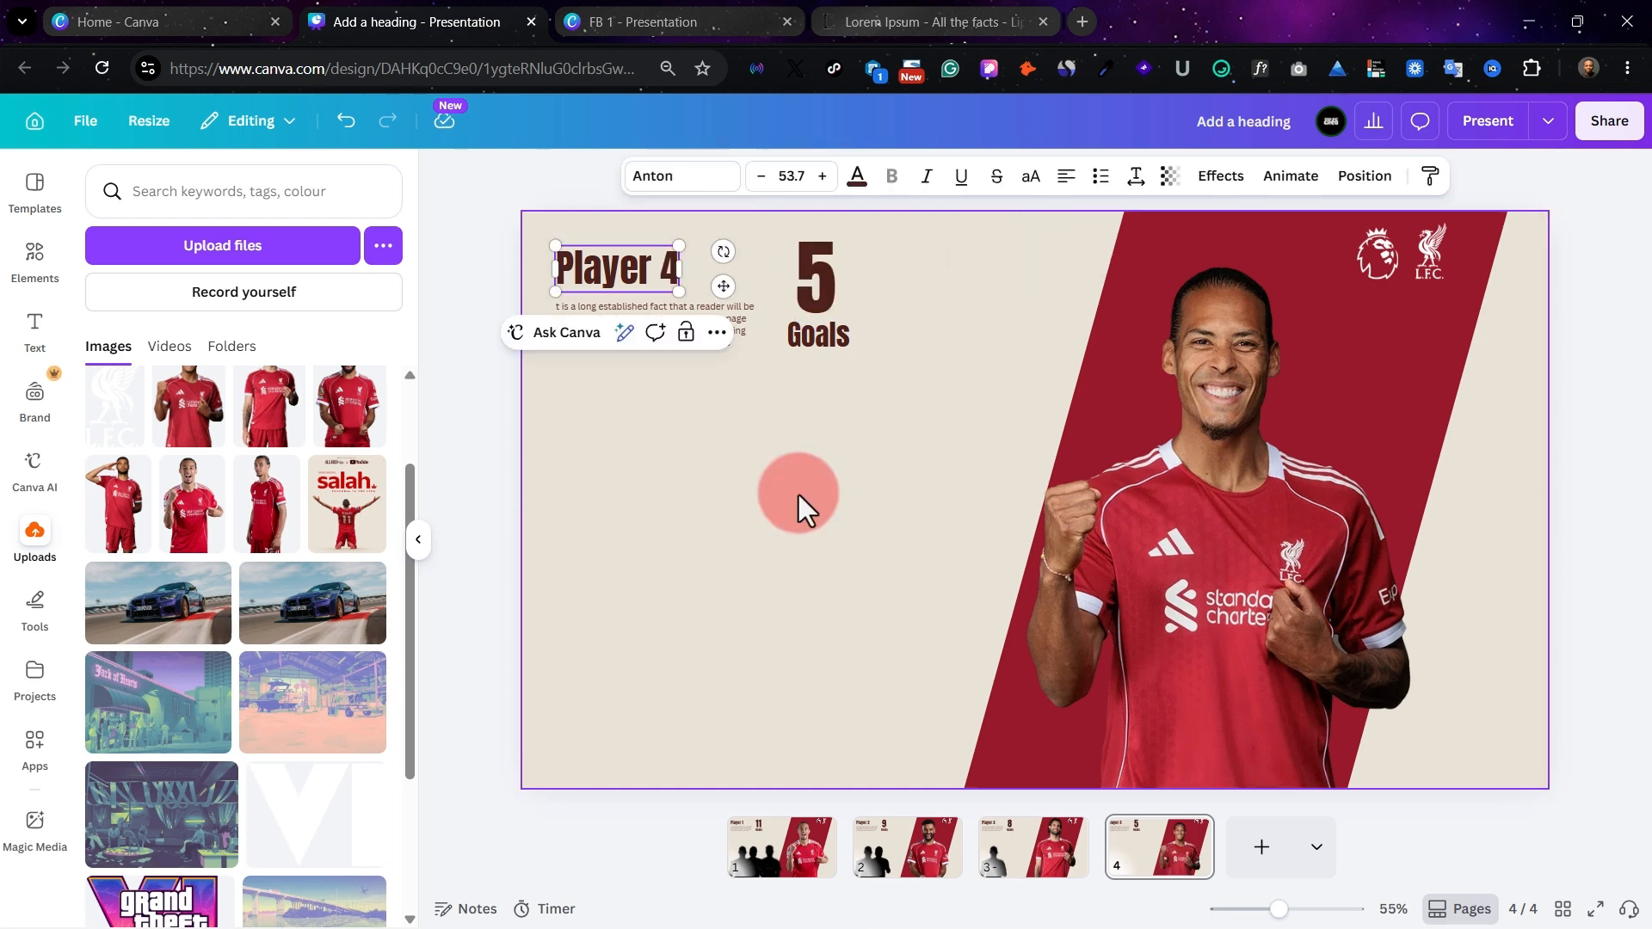
{"action": "left_click", "coordinate": [799, 494]}
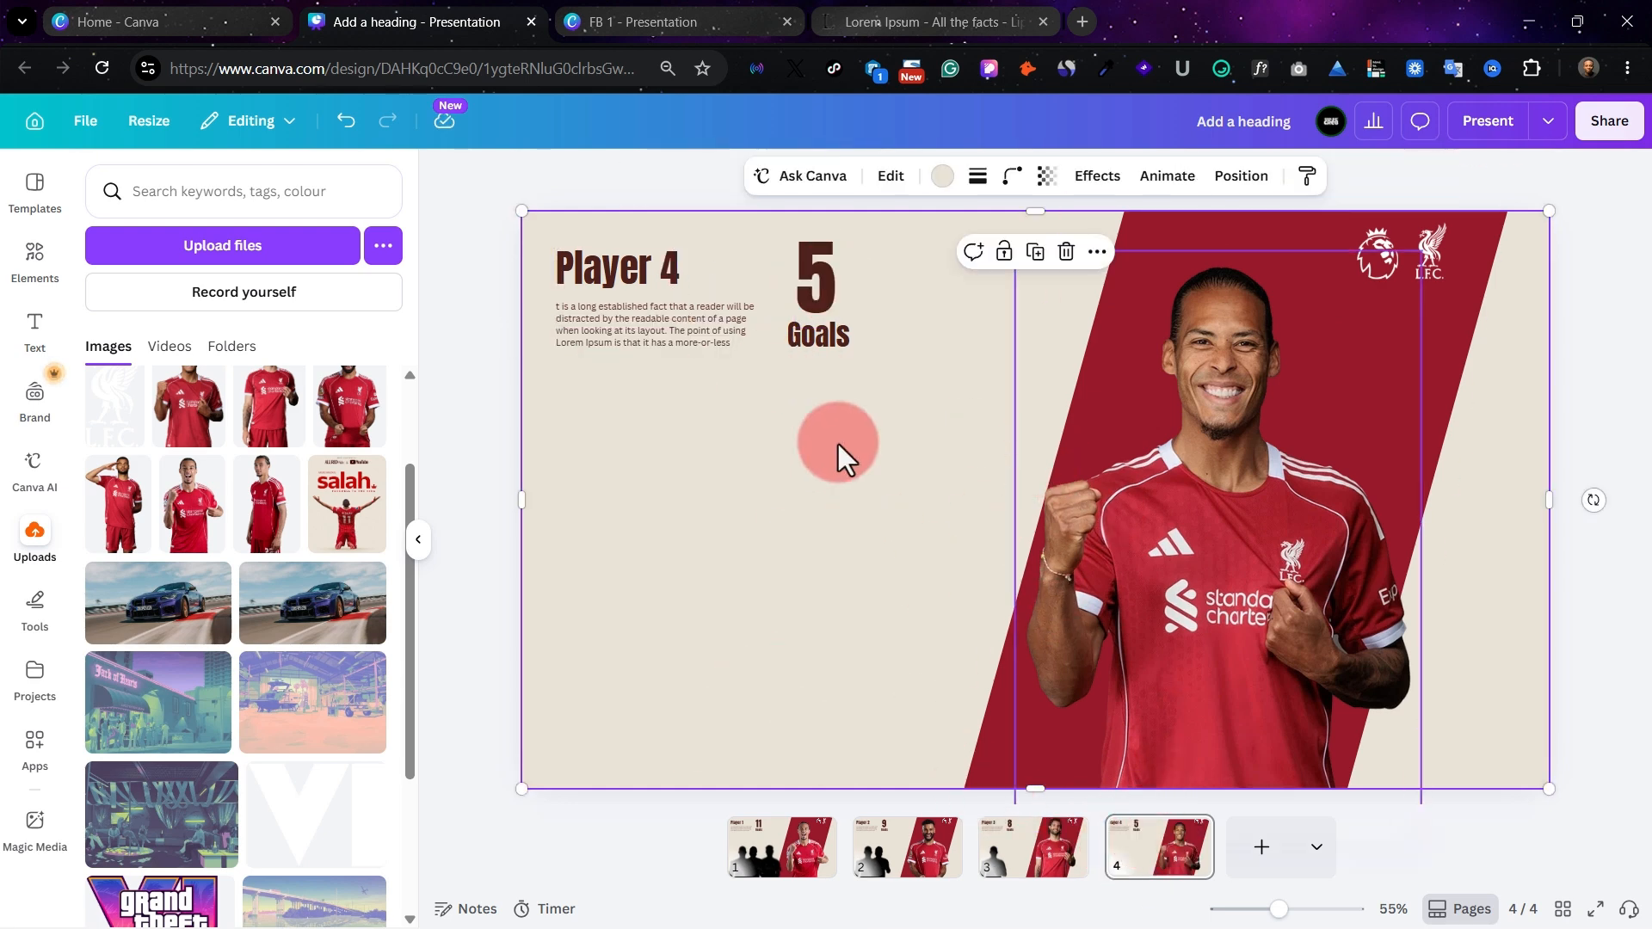
Add a Match & Move transition lasting 1 second between the third and fourth slides and apply it between all pages
{"action": "left_click", "coordinate": [745, 874]}
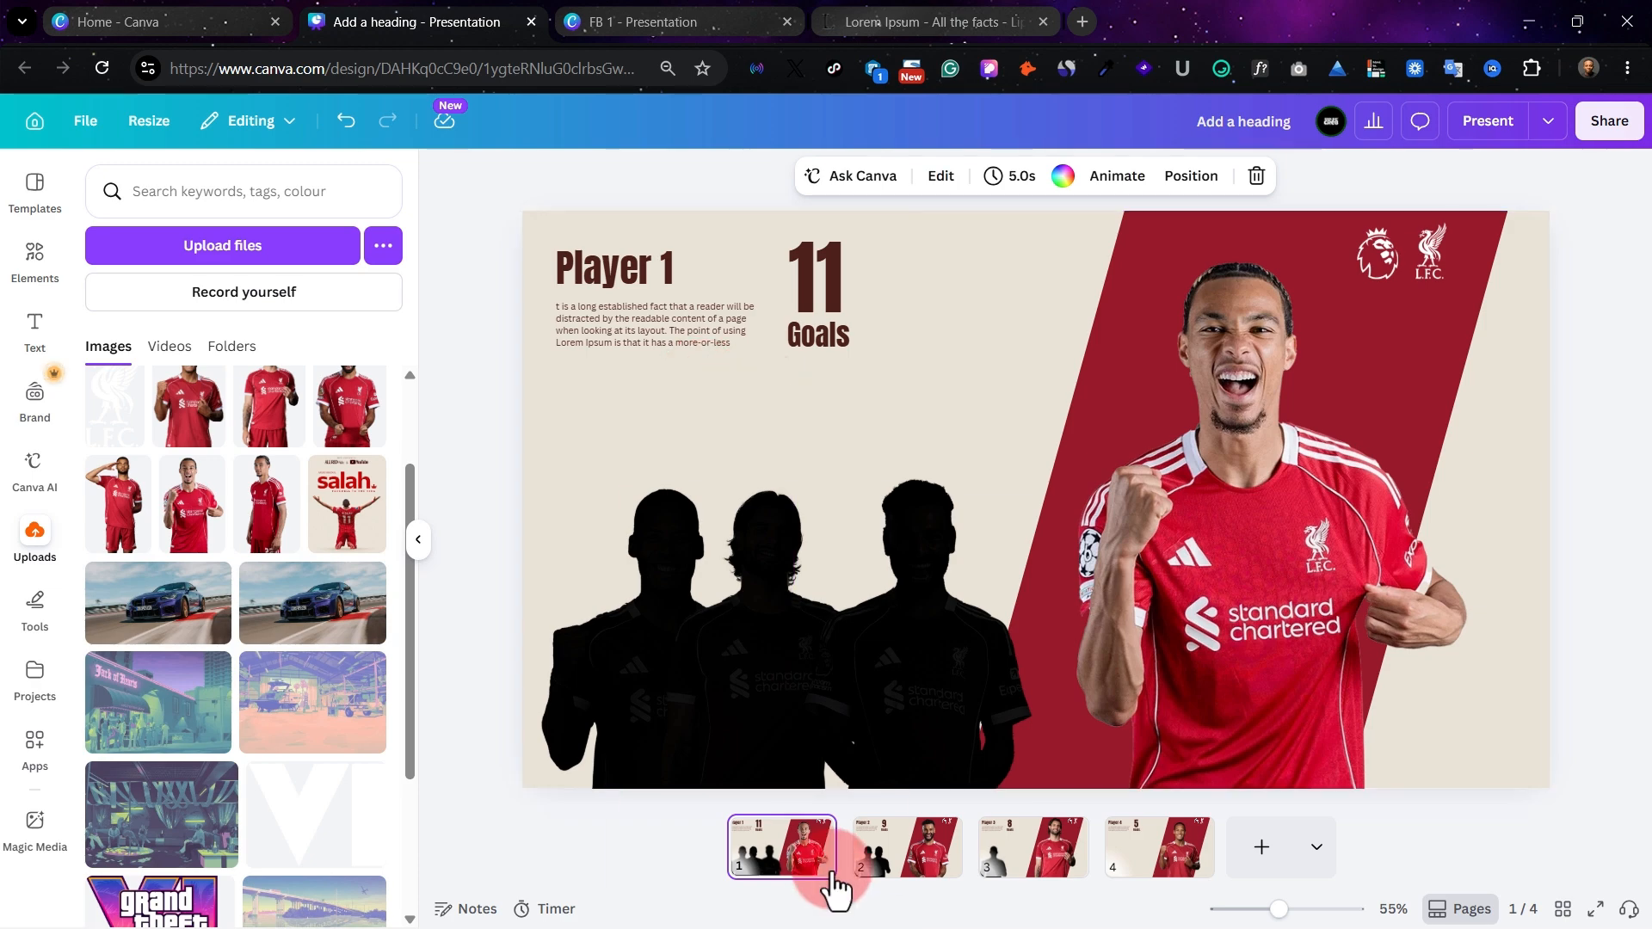
{"action": "left_click", "coordinate": [894, 865]}
{"action": "left_click", "coordinate": [1051, 877]}
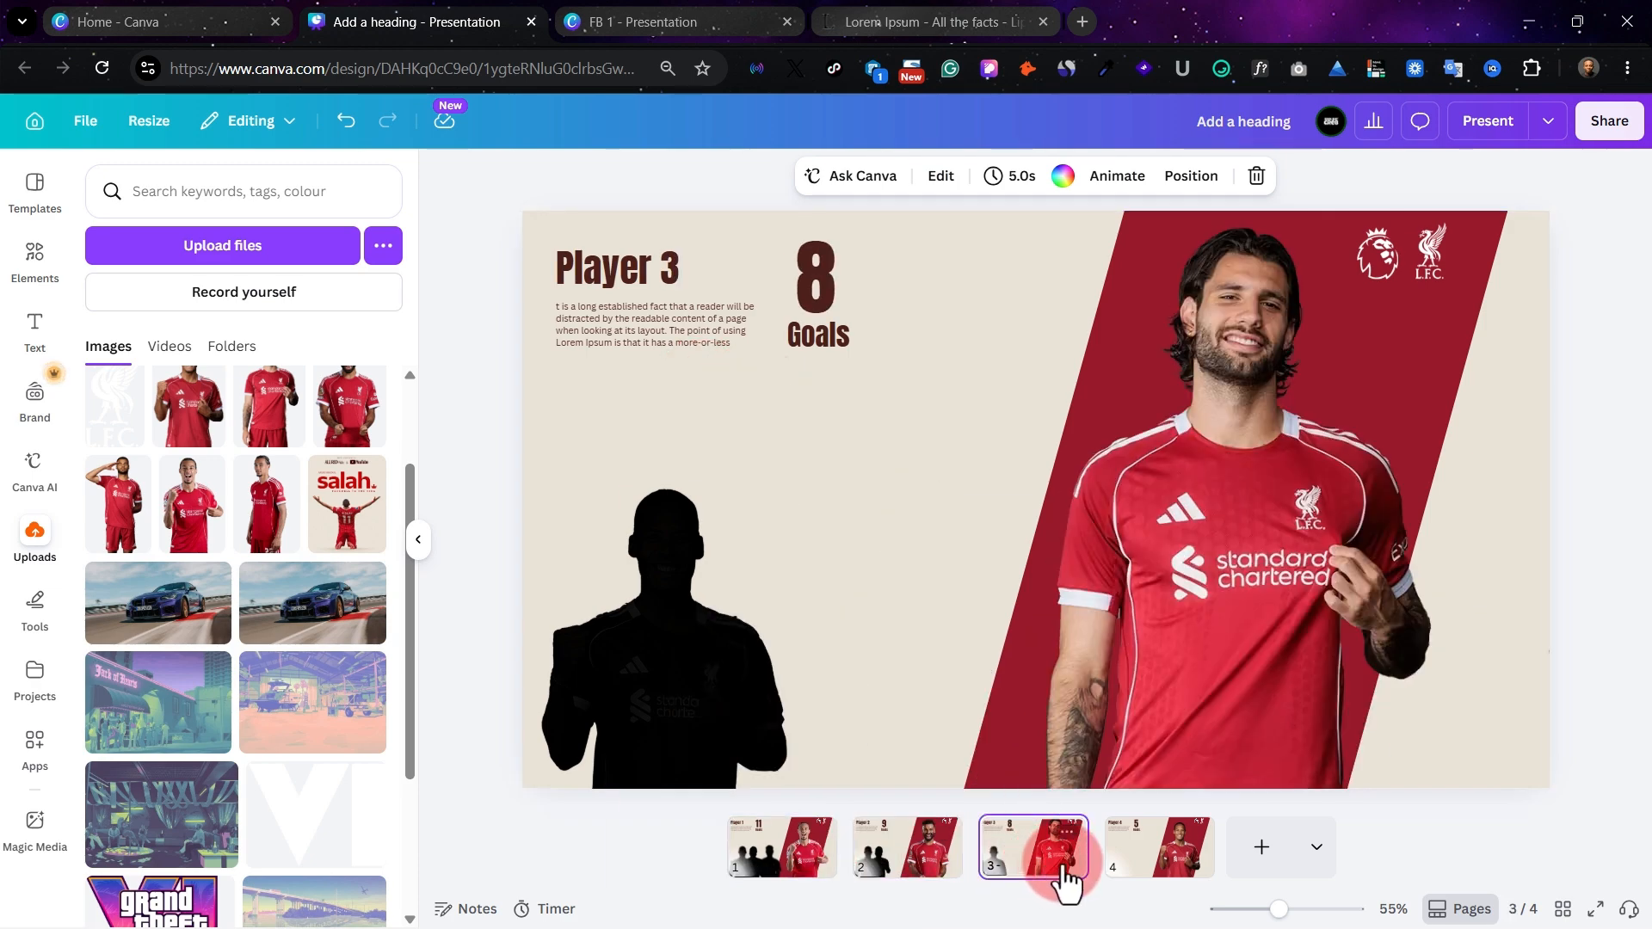
{"action": "left_click", "coordinate": [1136, 873]}
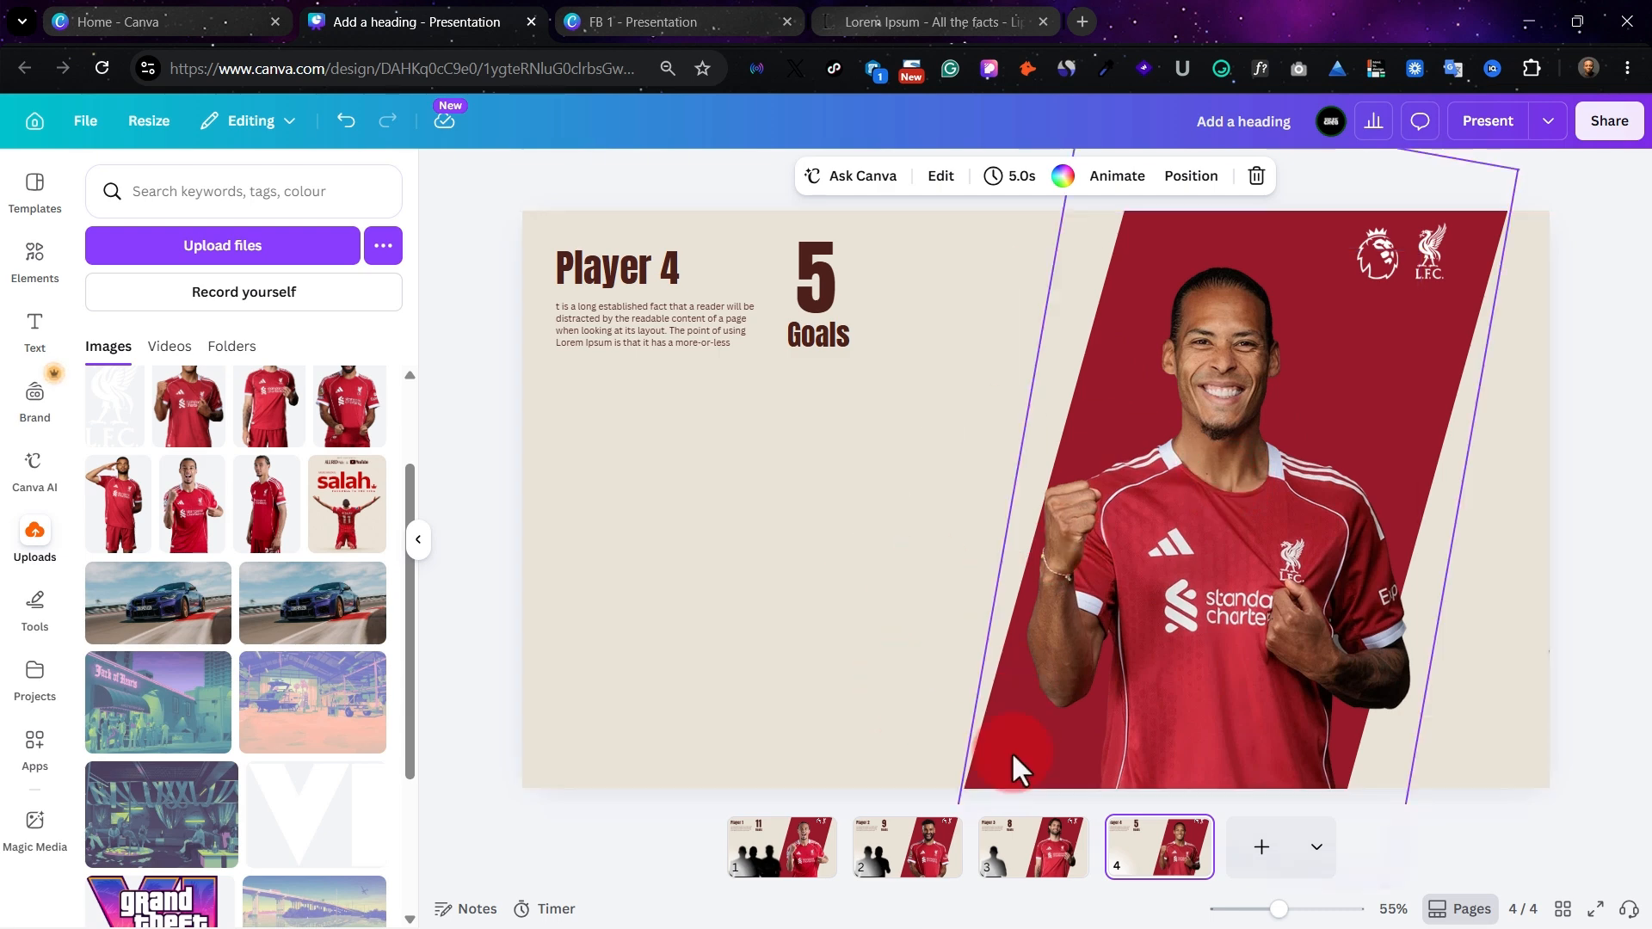
{"action": "left_click", "coordinate": [610, 748]}
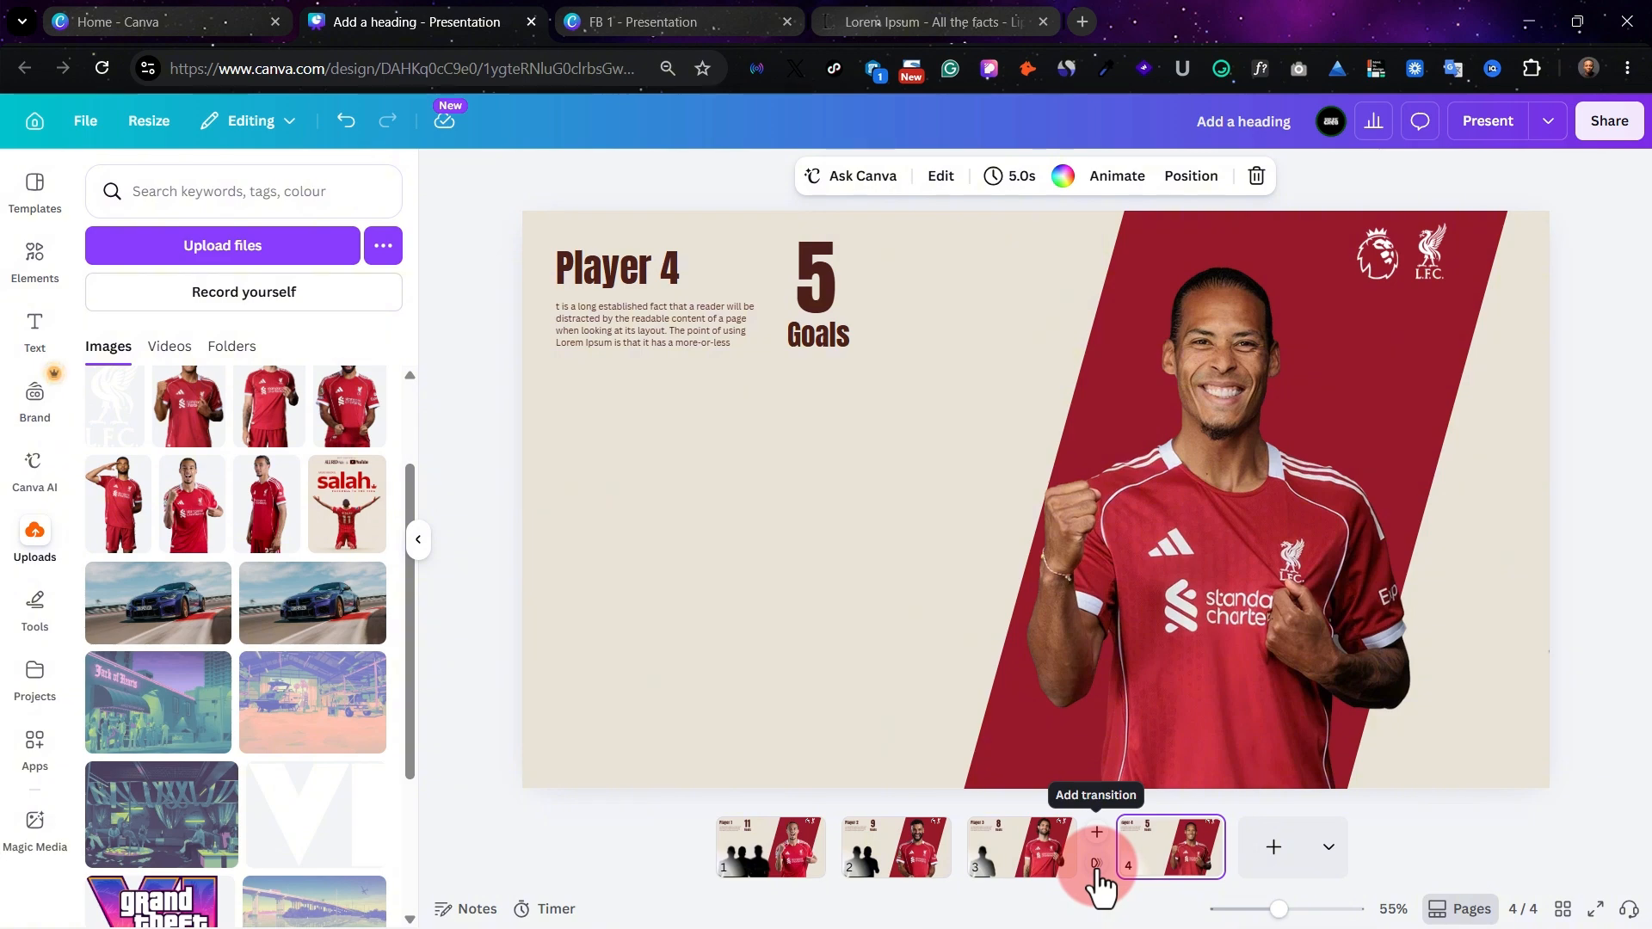
{"action": "left_click", "coordinate": [1096, 865]}
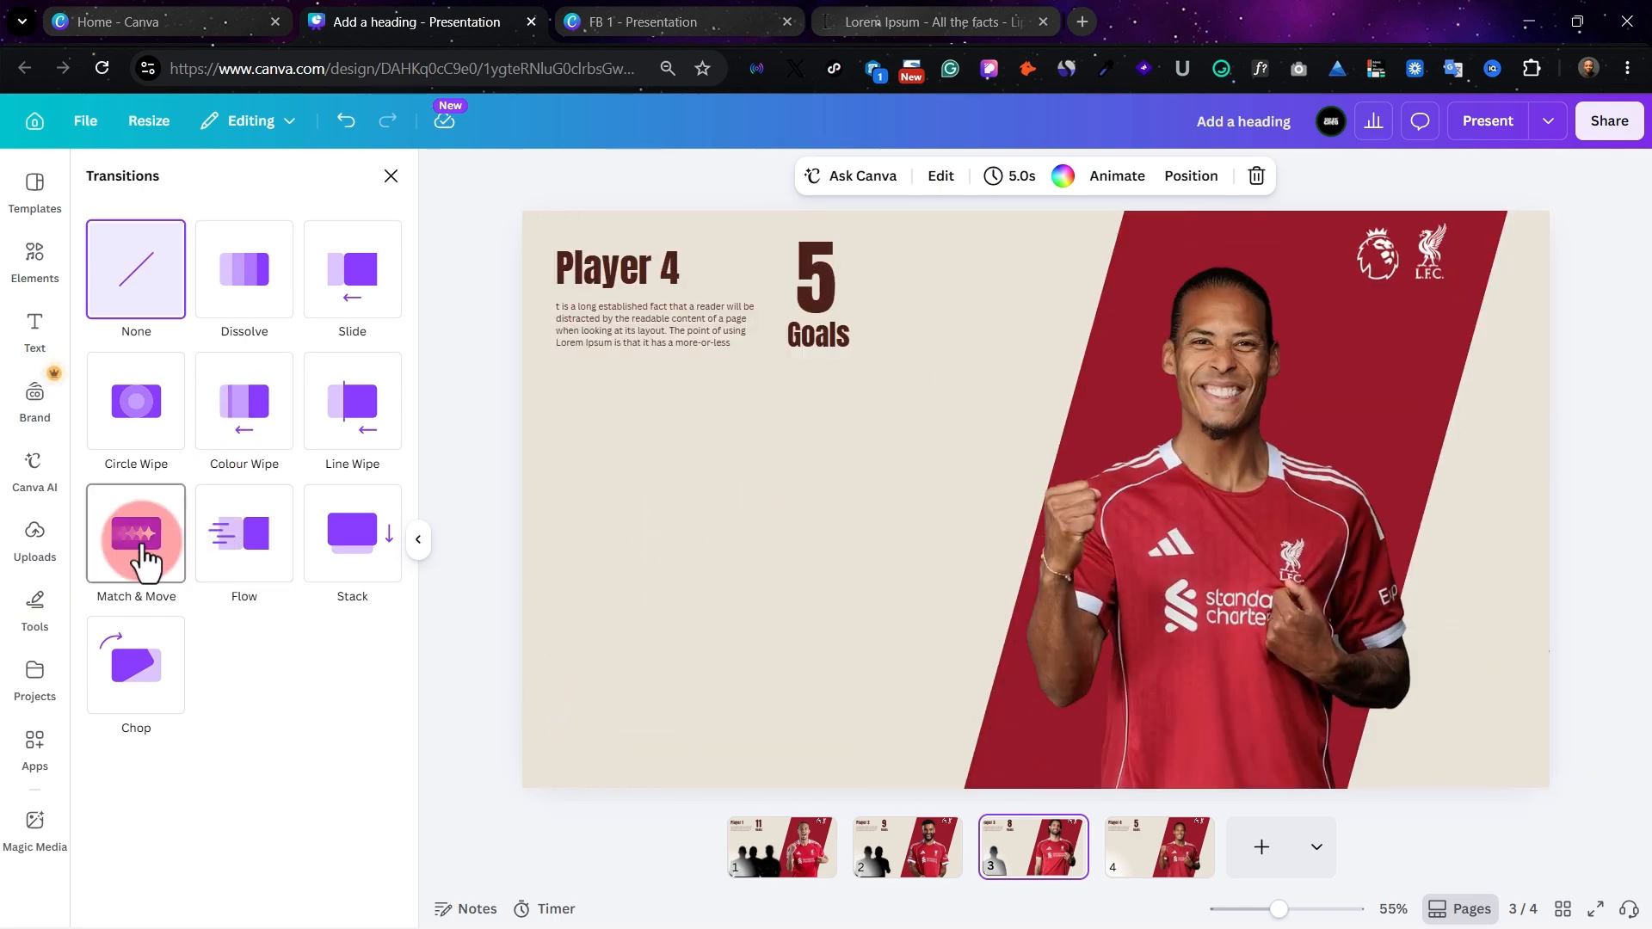
{"action": "left_click", "coordinate": [140, 560]}
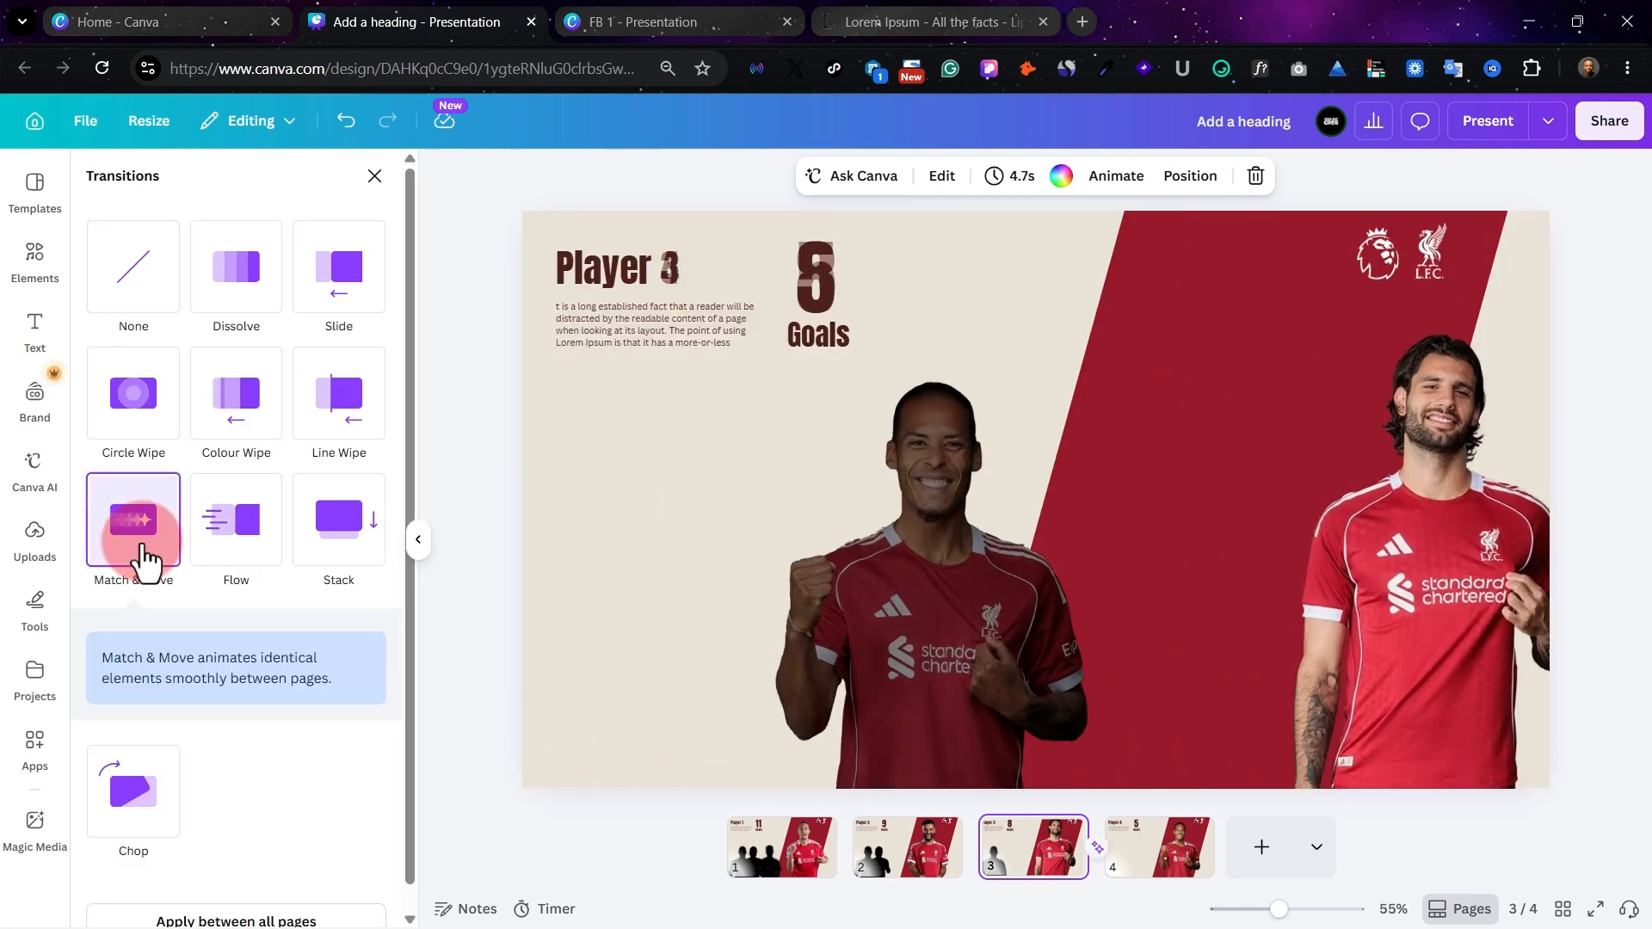
{"action": "left_click", "coordinate": [180, 665]}
{"action": "left_click_drag", "start_coordinate": [180, 664], "coordinate": [190, 664]}
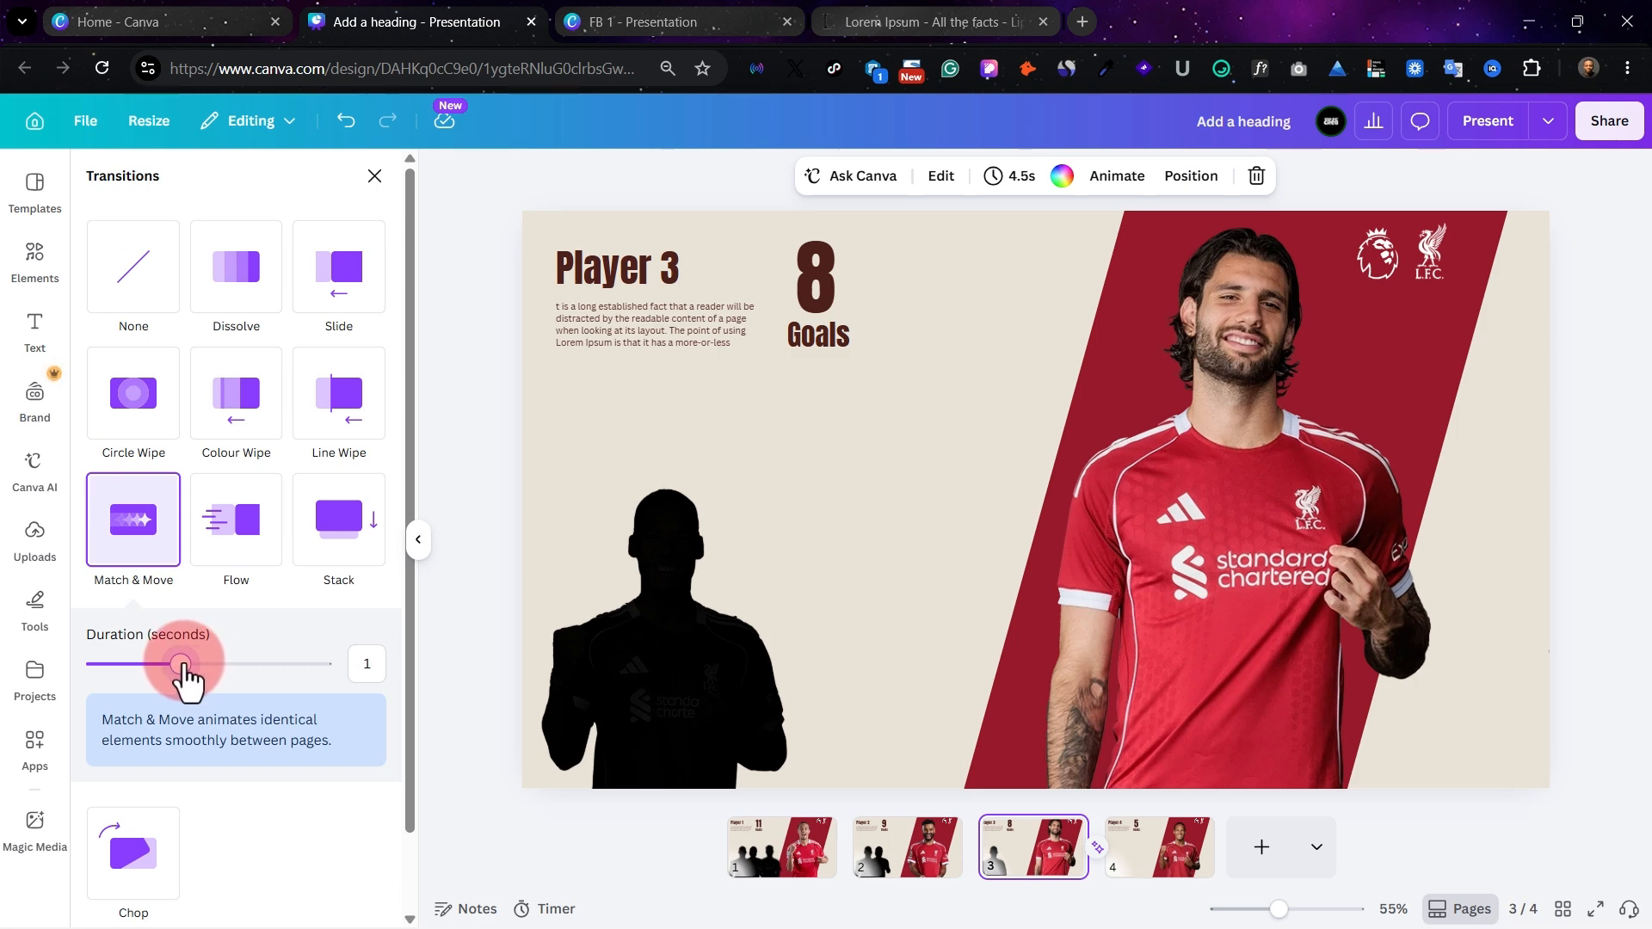
{"action": "scroll", "coordinate": [365, 704], "scroll_direction": "down", "scroll_amount": 1}
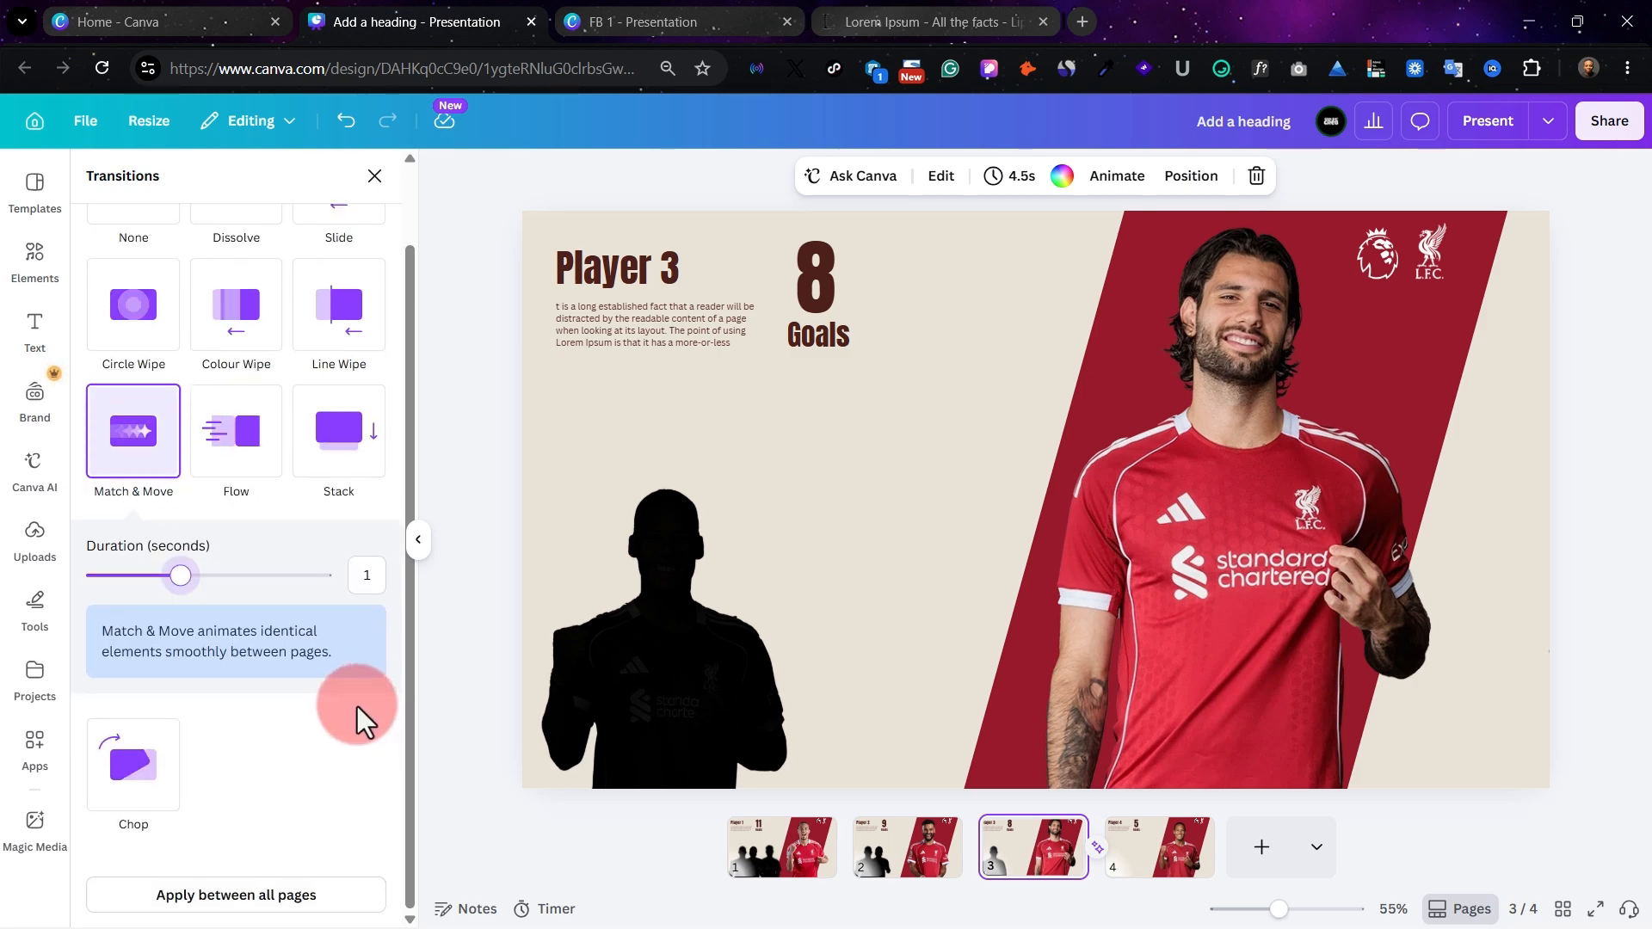
{"action": "left_click", "coordinate": [289, 899]}
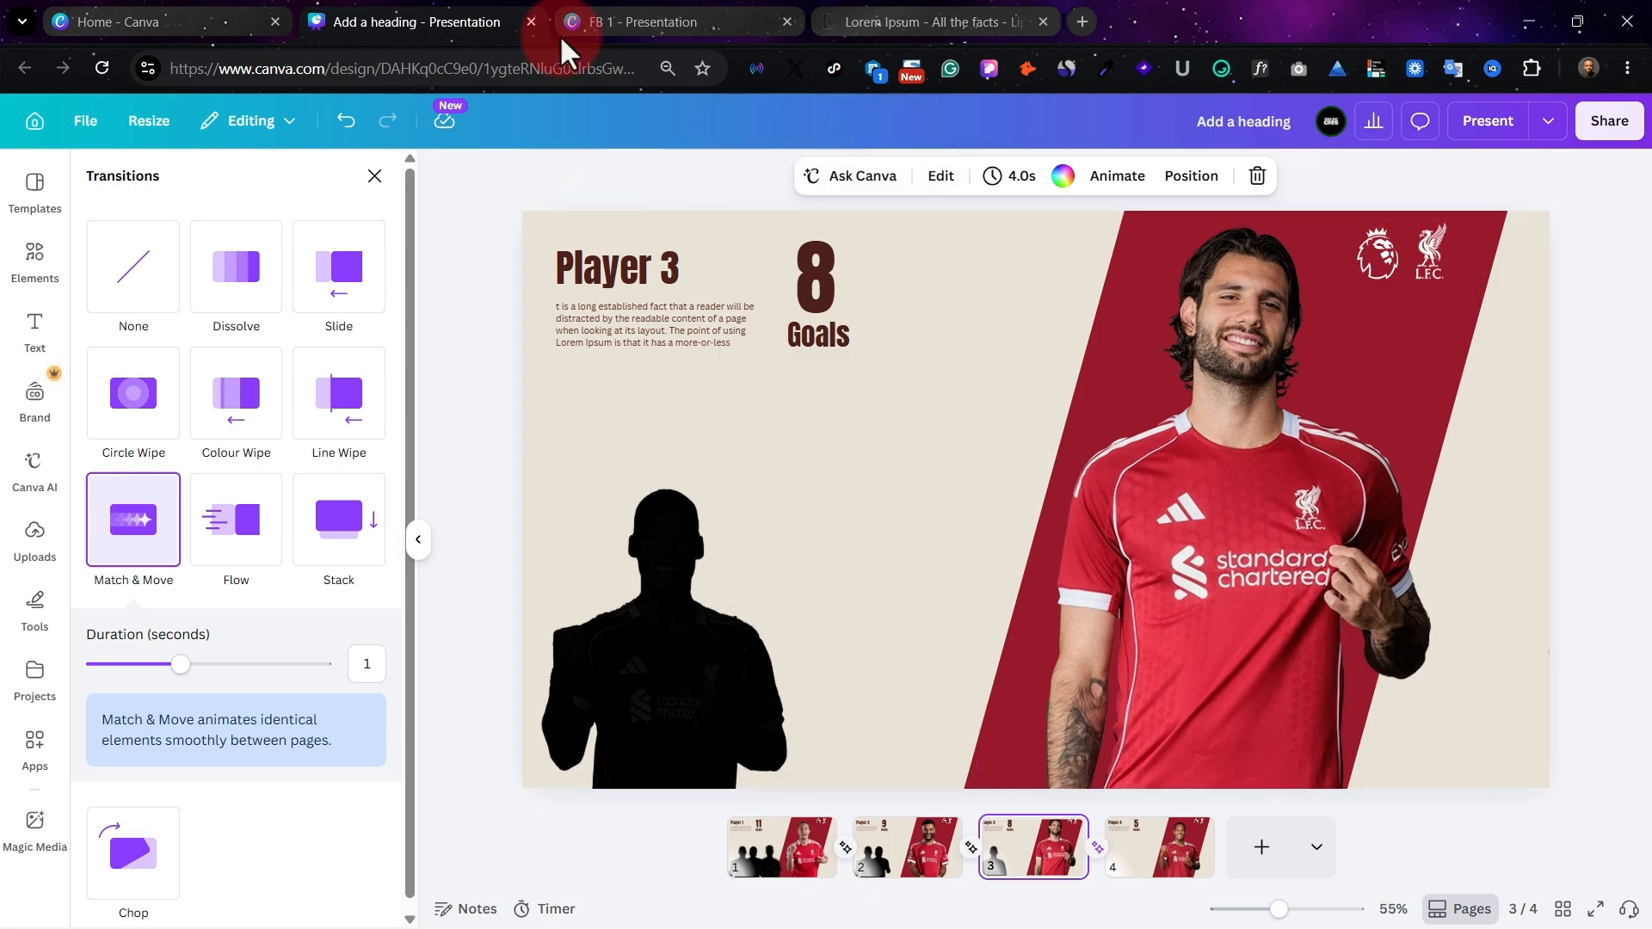
Switch to the FB 1 presentation, examine the transition between its first two slides, and return to the working design
{"action": "left_click", "coordinate": [600, 19]}
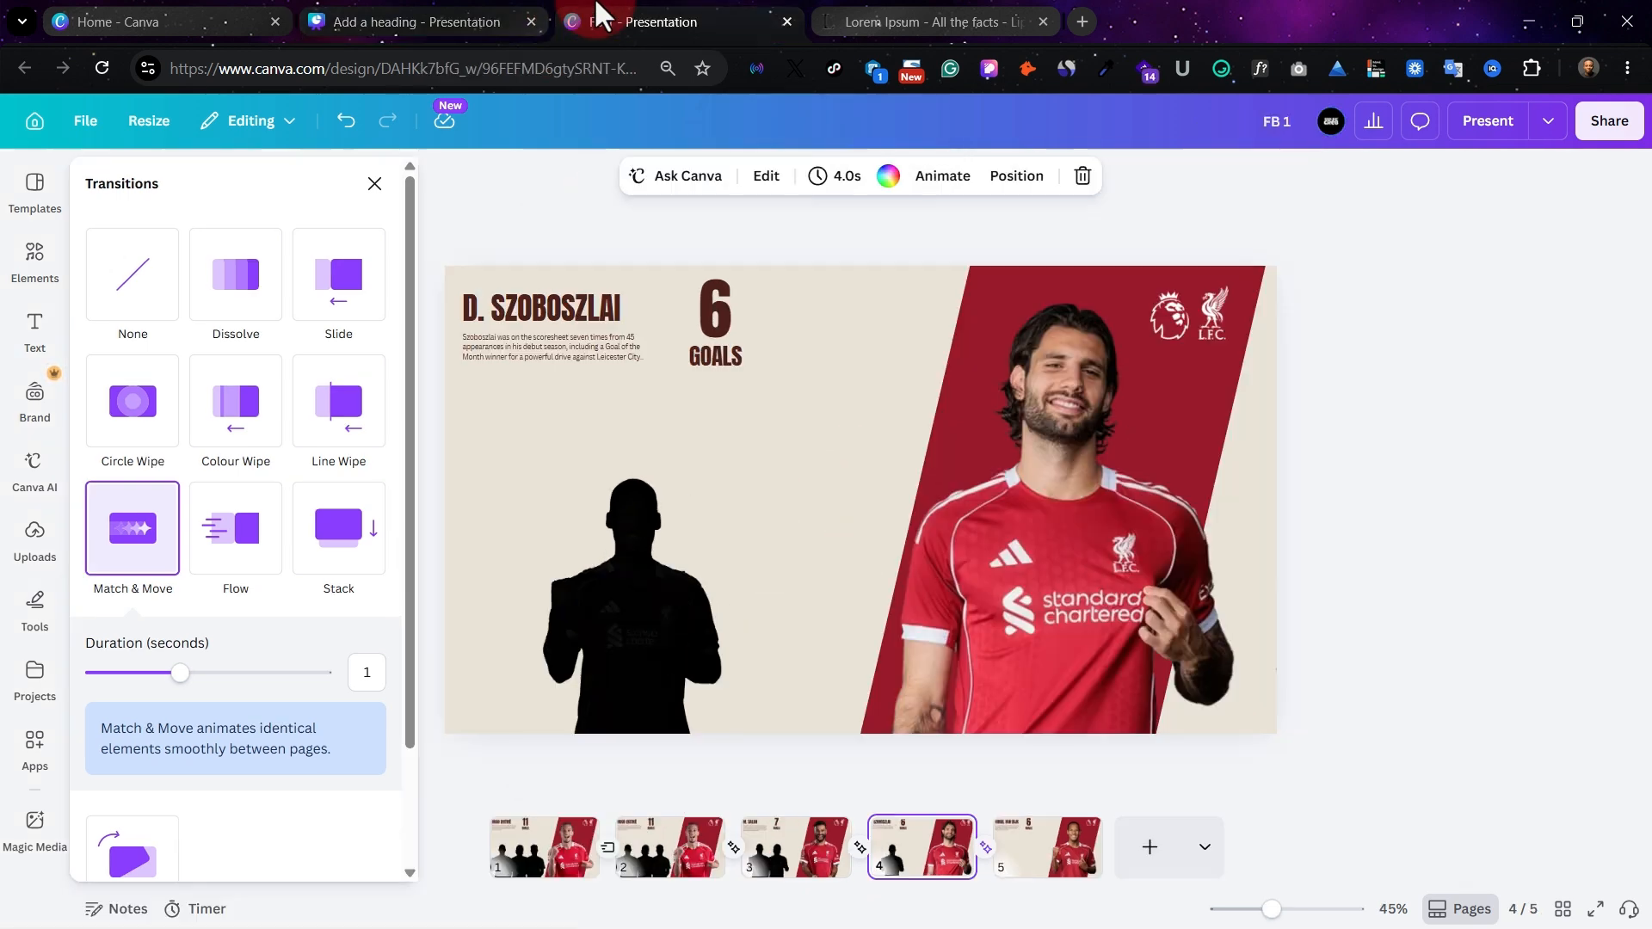
{"action": "left_click", "coordinate": [607, 850]}
{"action": "left_click", "coordinate": [252, 539]}
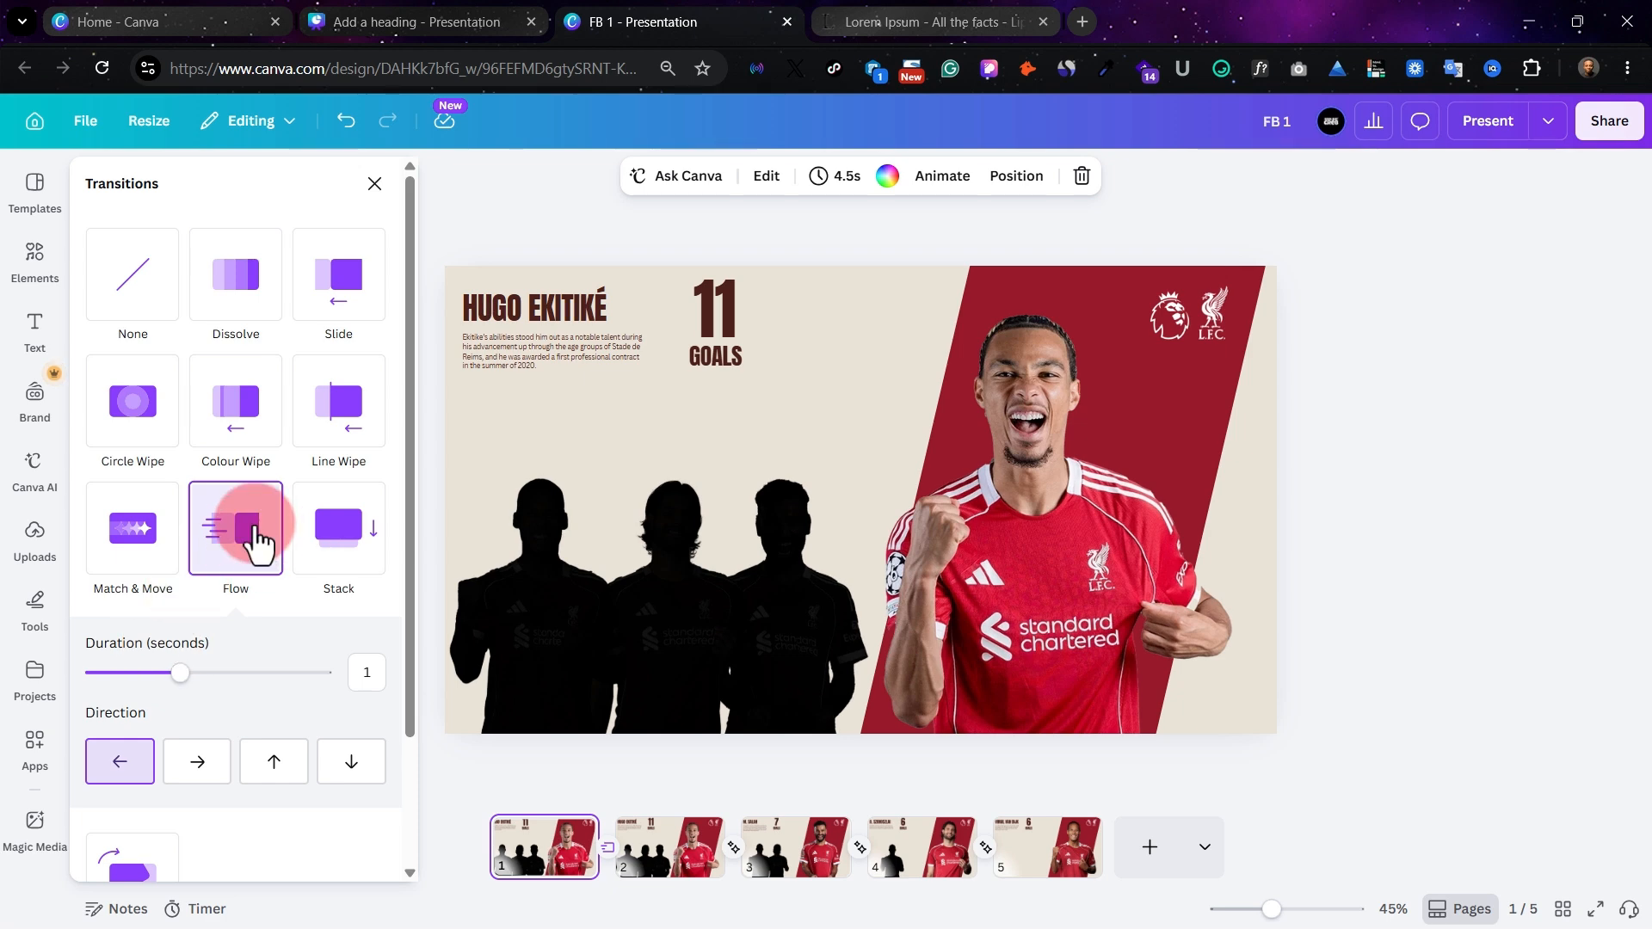
{"action": "left_click", "coordinate": [522, 19]}
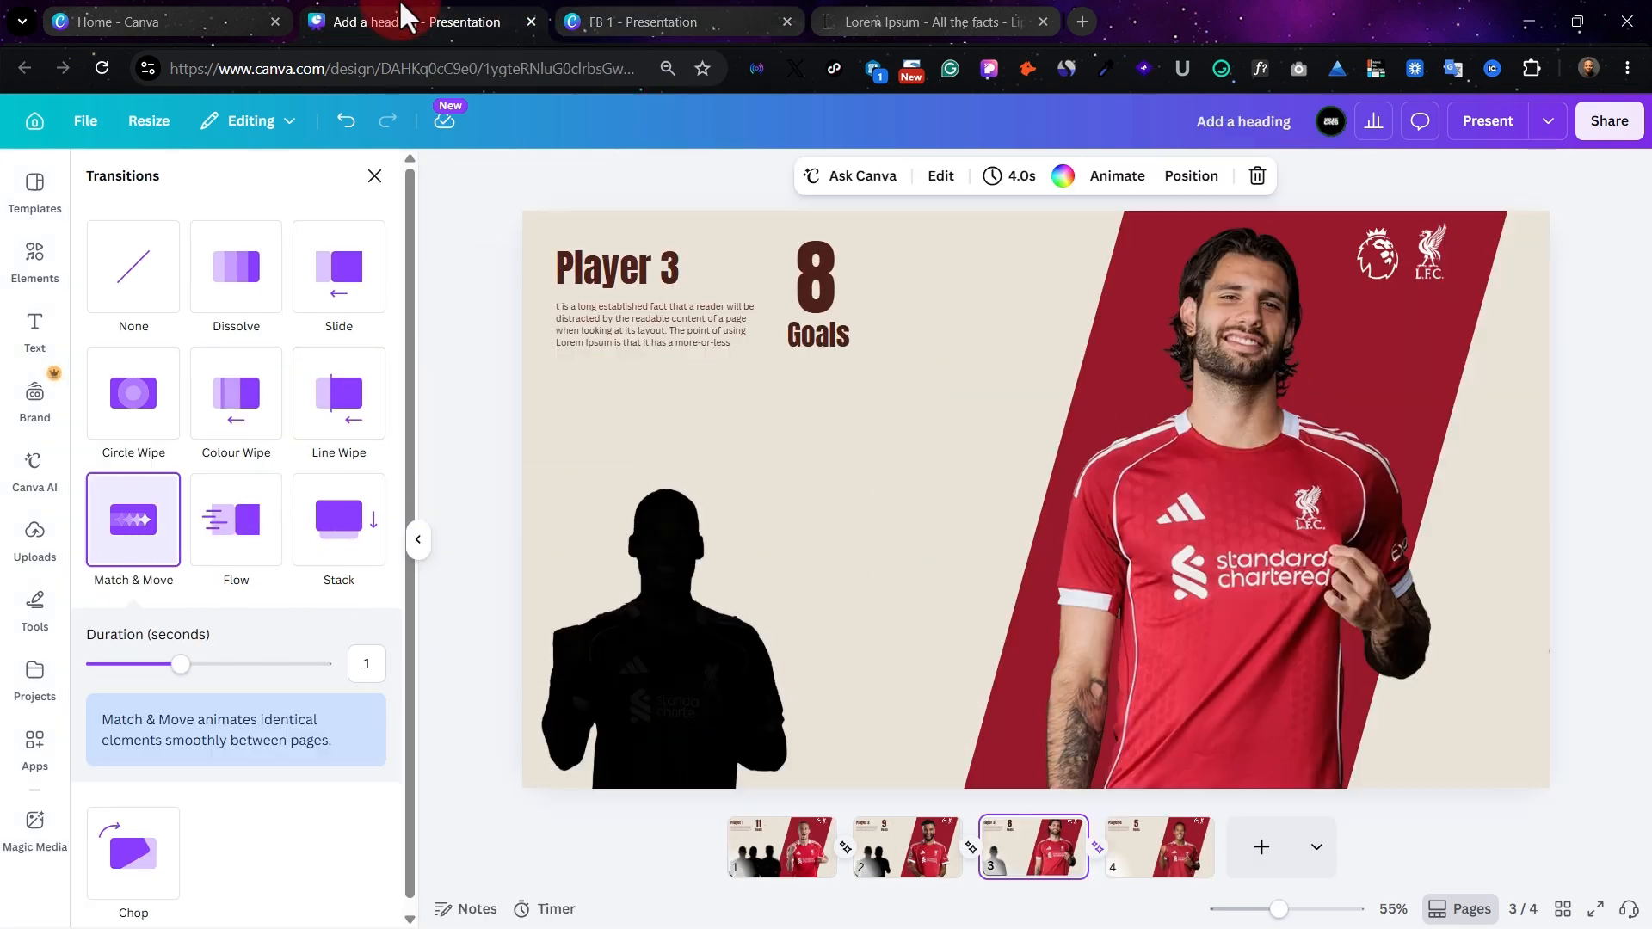
Duplicate the "Player 1" slide at the start of the presentation
{"action": "left_click", "coordinate": [761, 877]}
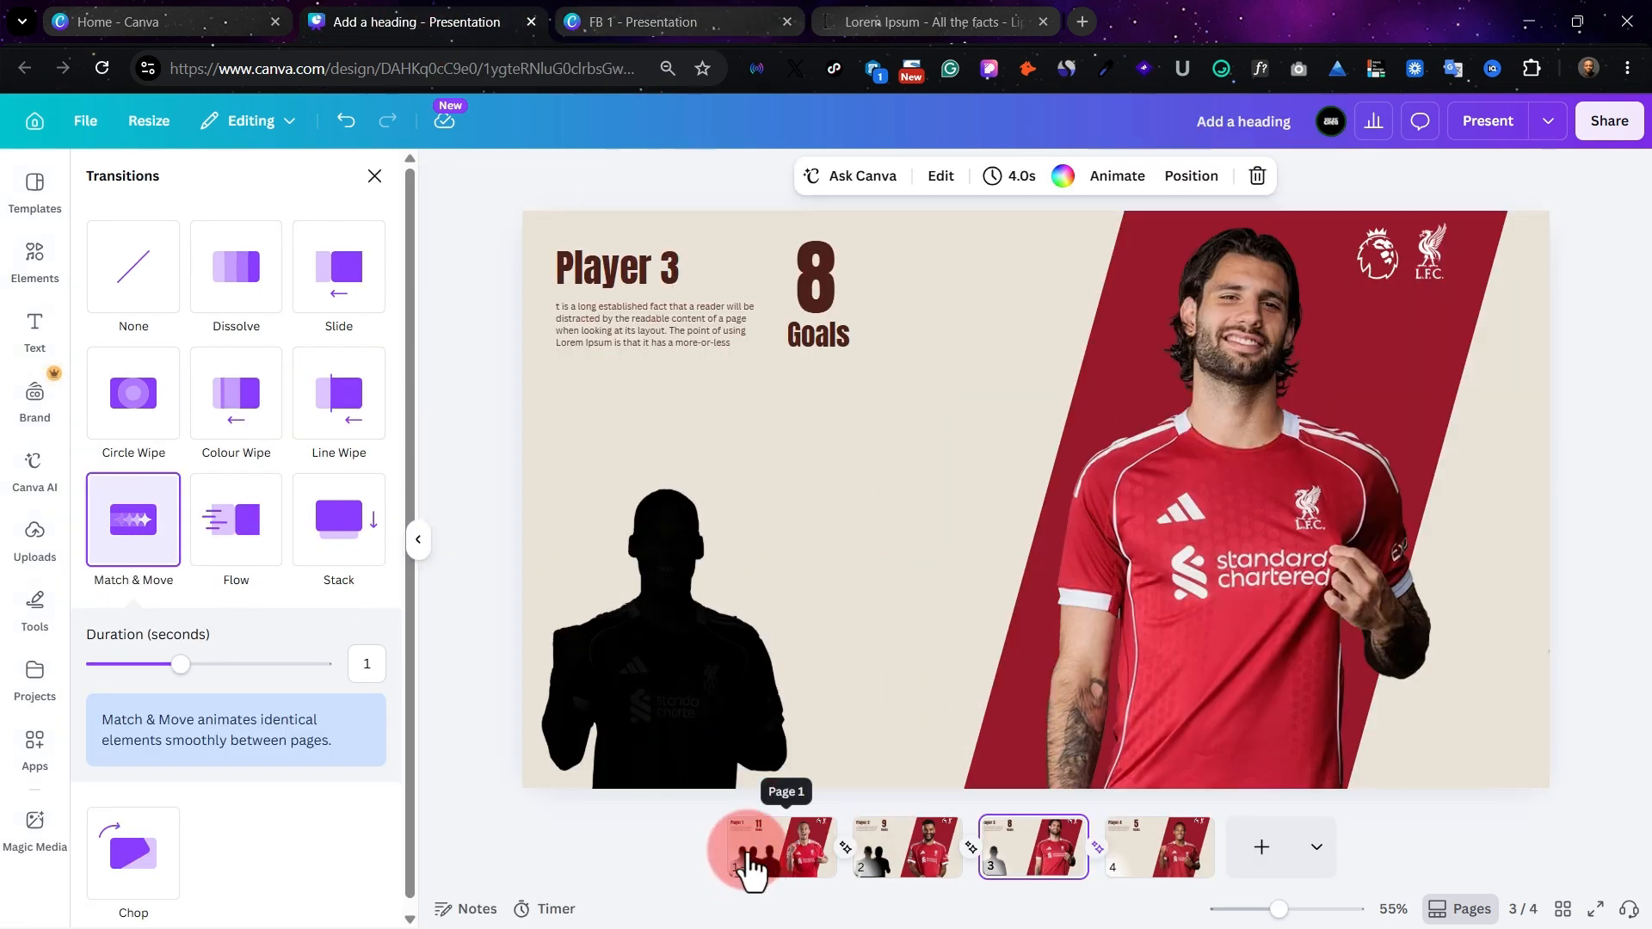
{"action": "left_click", "coordinate": [792, 842]}
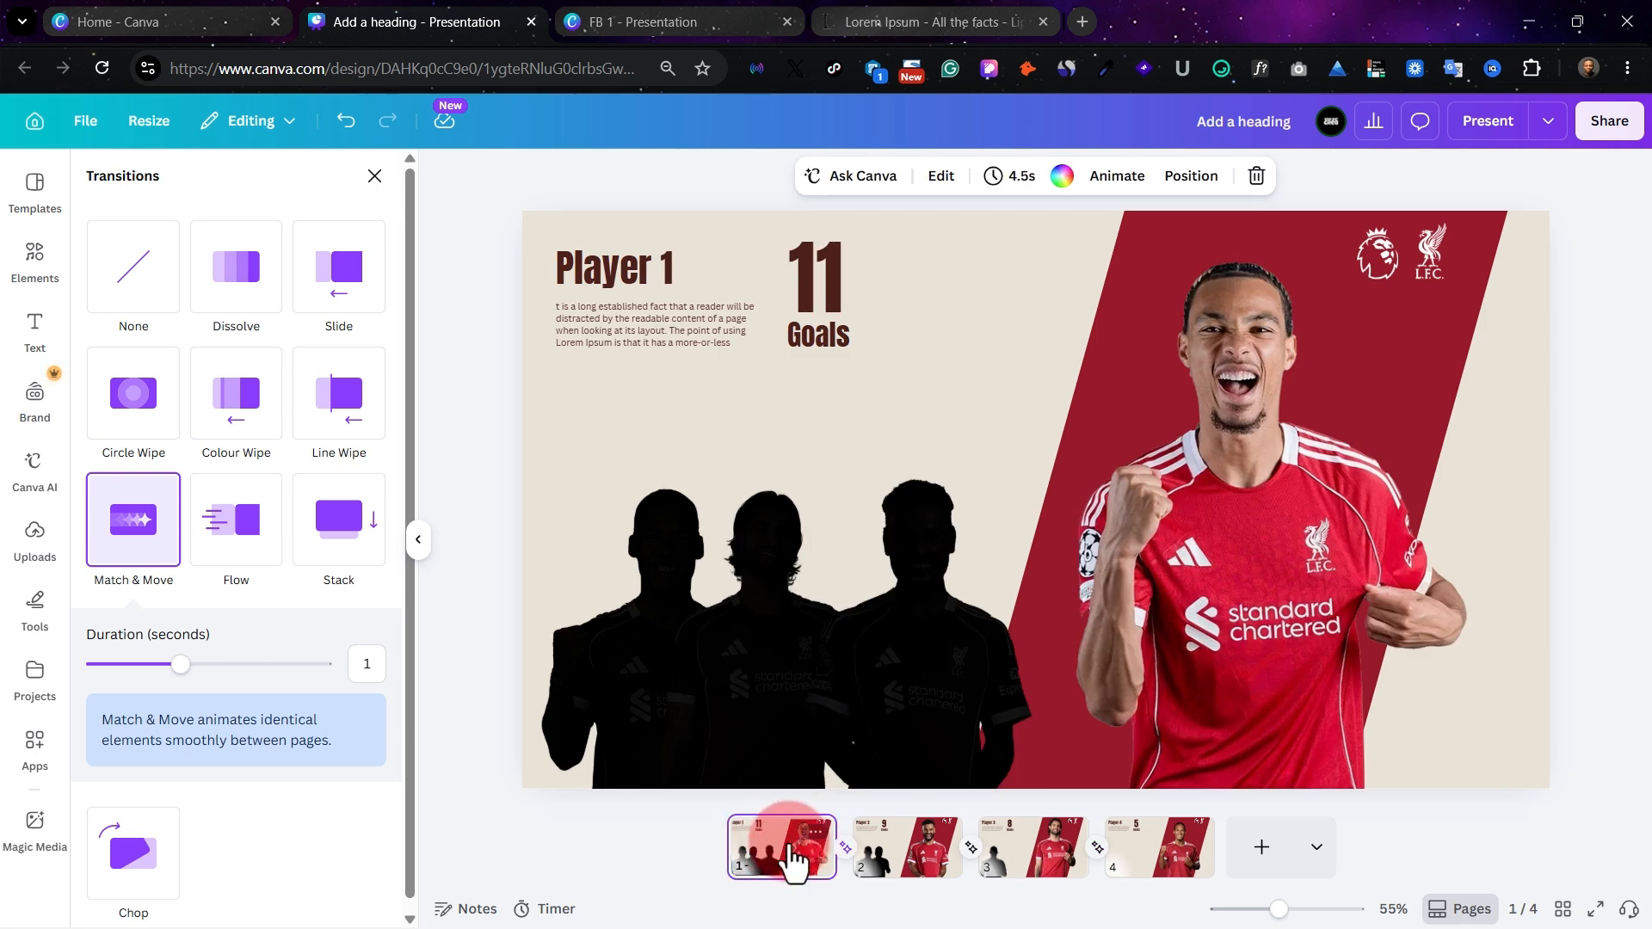
{"action": "right_click", "coordinate": [792, 859]}
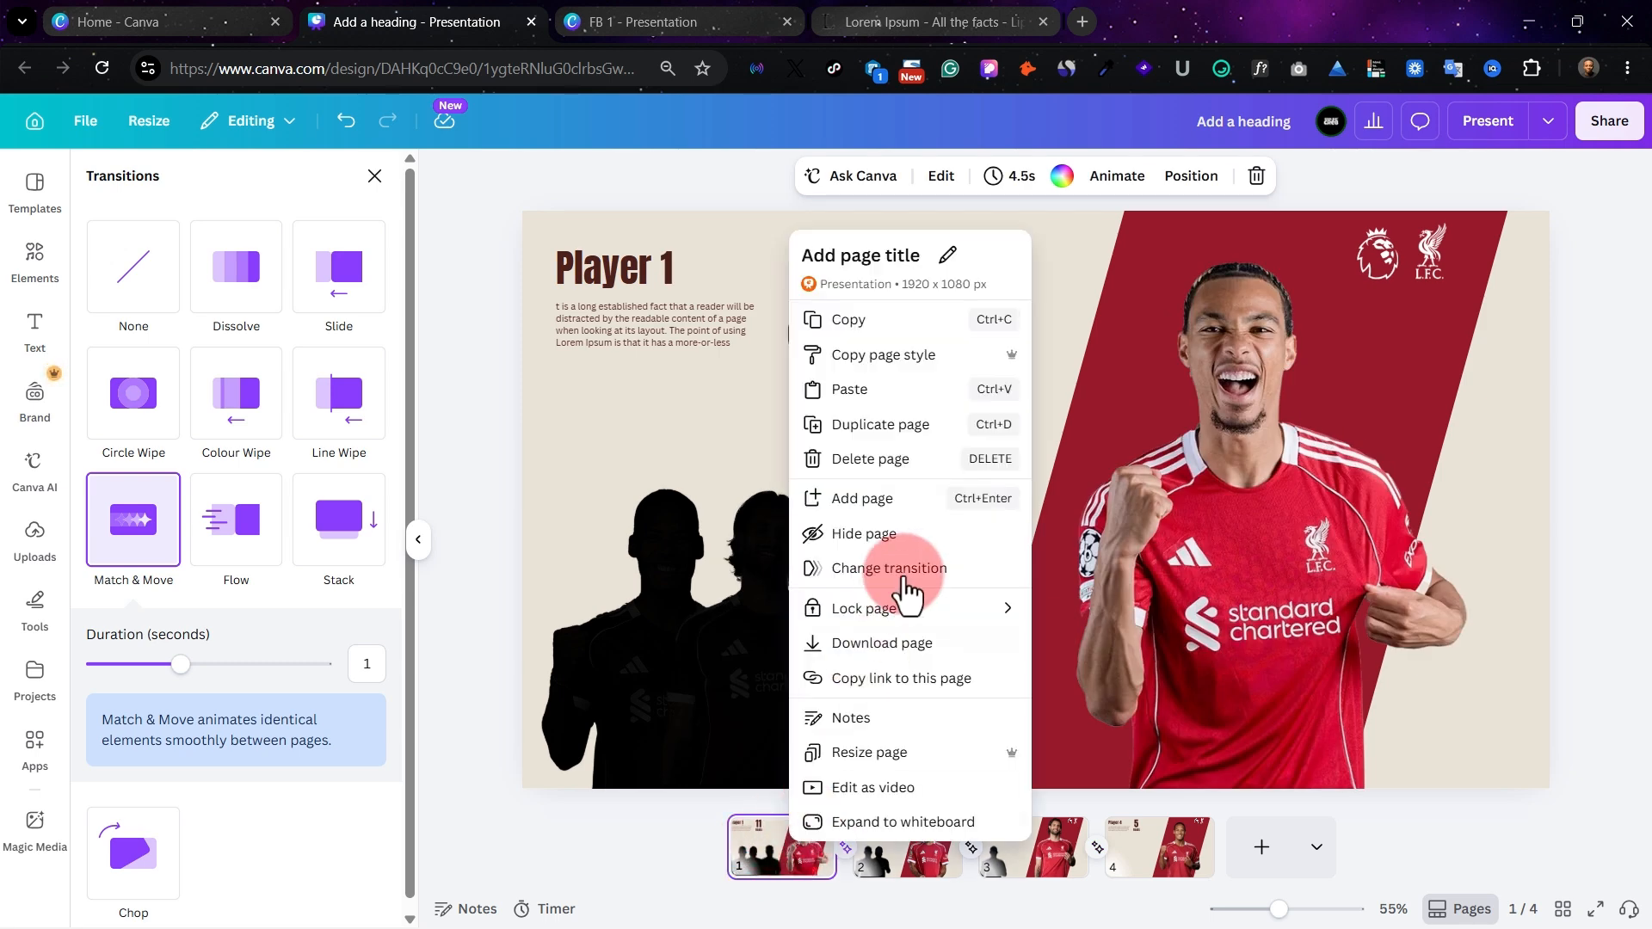
{"action": "left_click", "coordinate": [912, 448]}
Change the transition between the two "Player 1" slides to Flow
{"action": "left_click", "coordinate": [787, 843]}
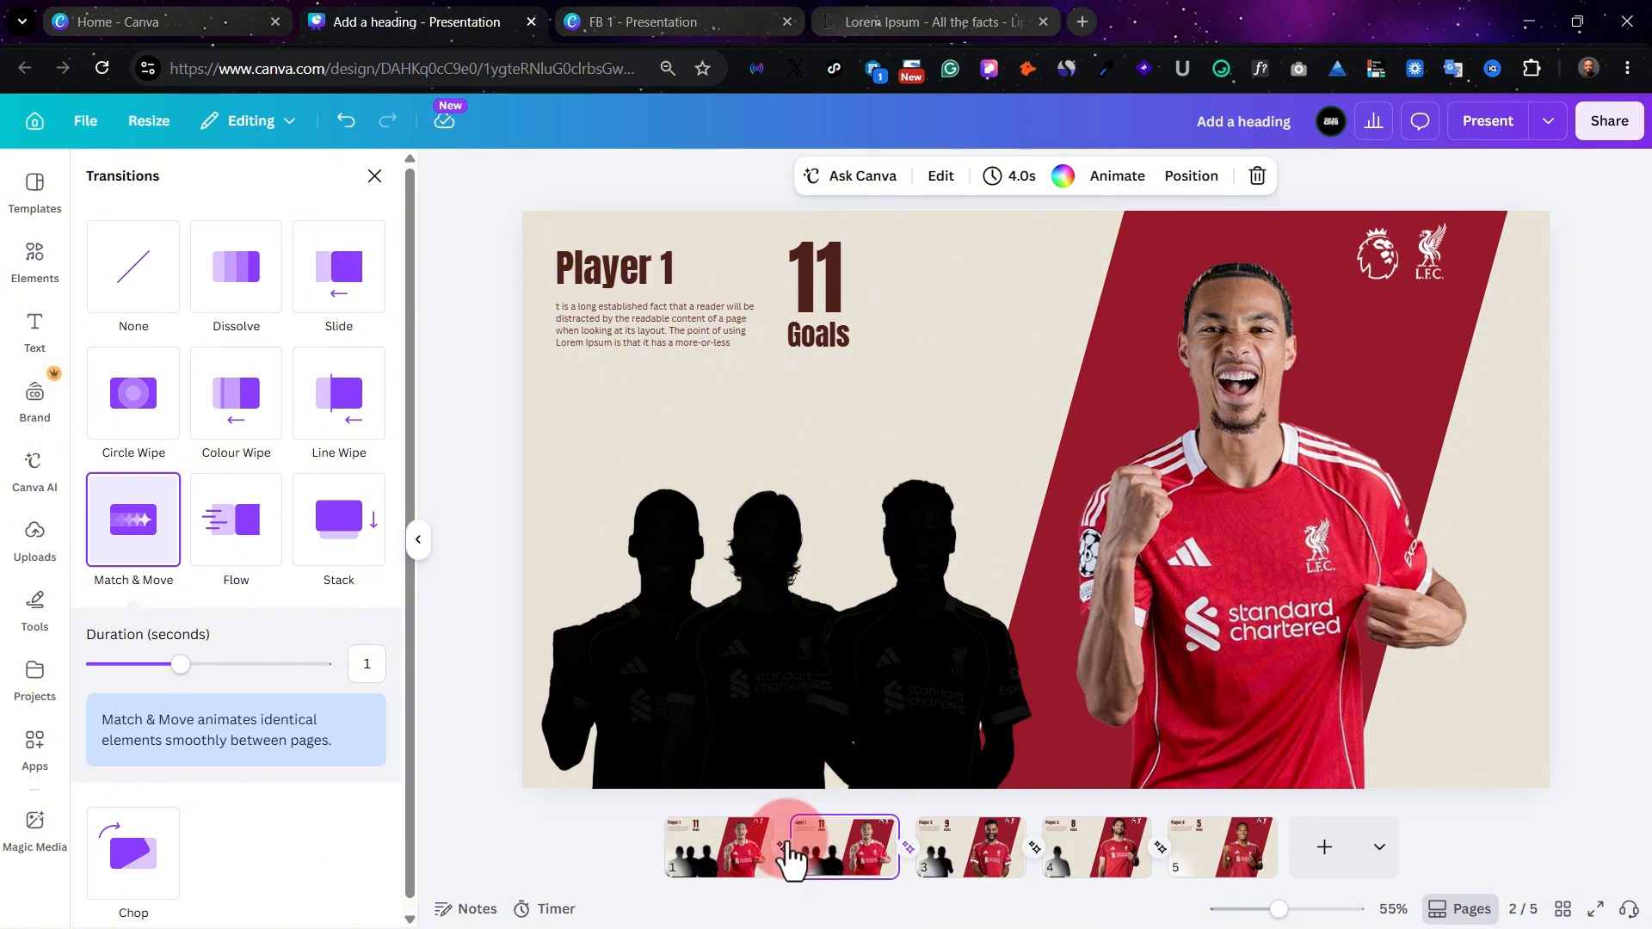
{"action": "left_click", "coordinate": [783, 845]}
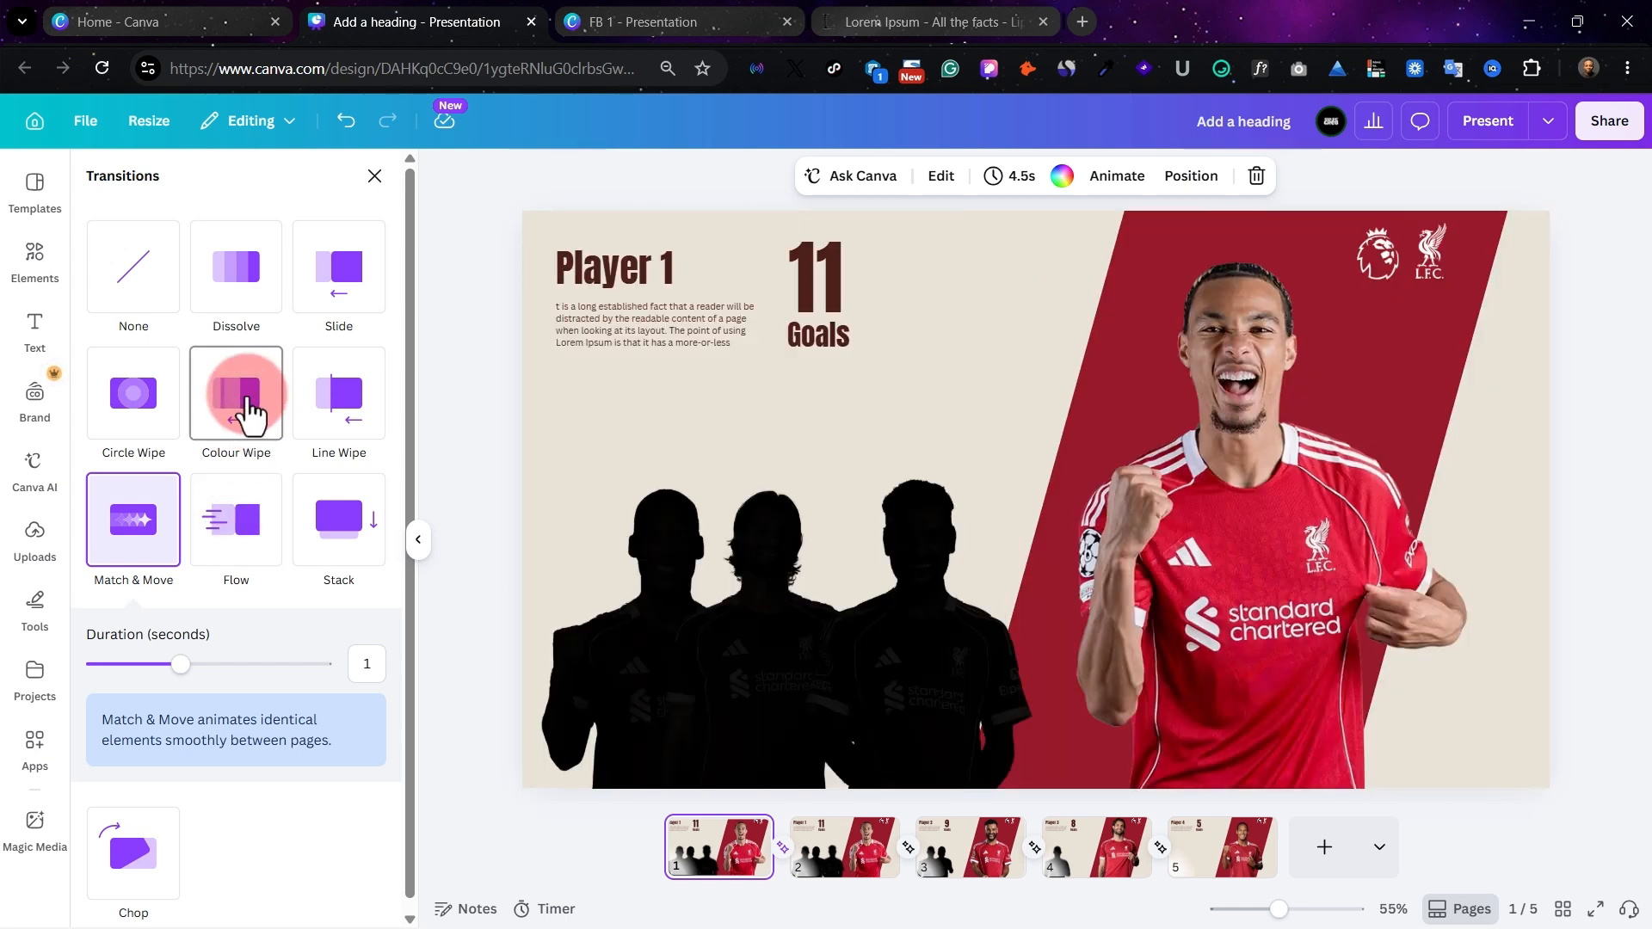
{"action": "left_click", "coordinate": [236, 520]}
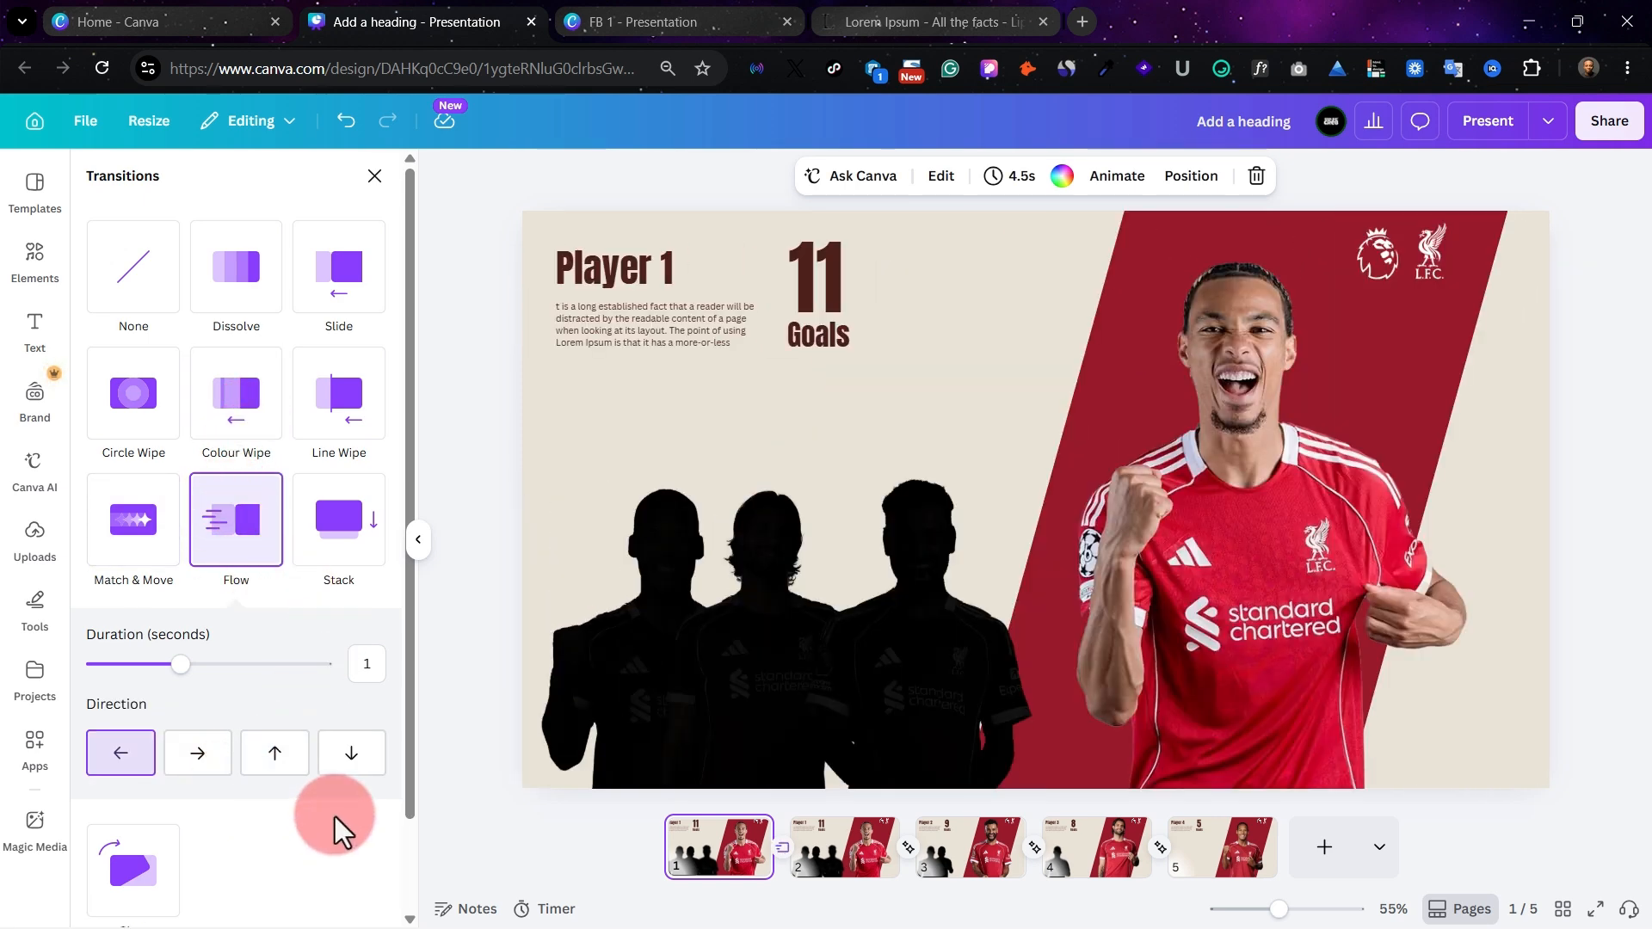
Play the presentation full screen from the first slide through all five slides to check the transitions, and return to the editor
{"action": "scroll", "coordinate": [334, 818], "scroll_direction": "down", "scroll_amount": 2}
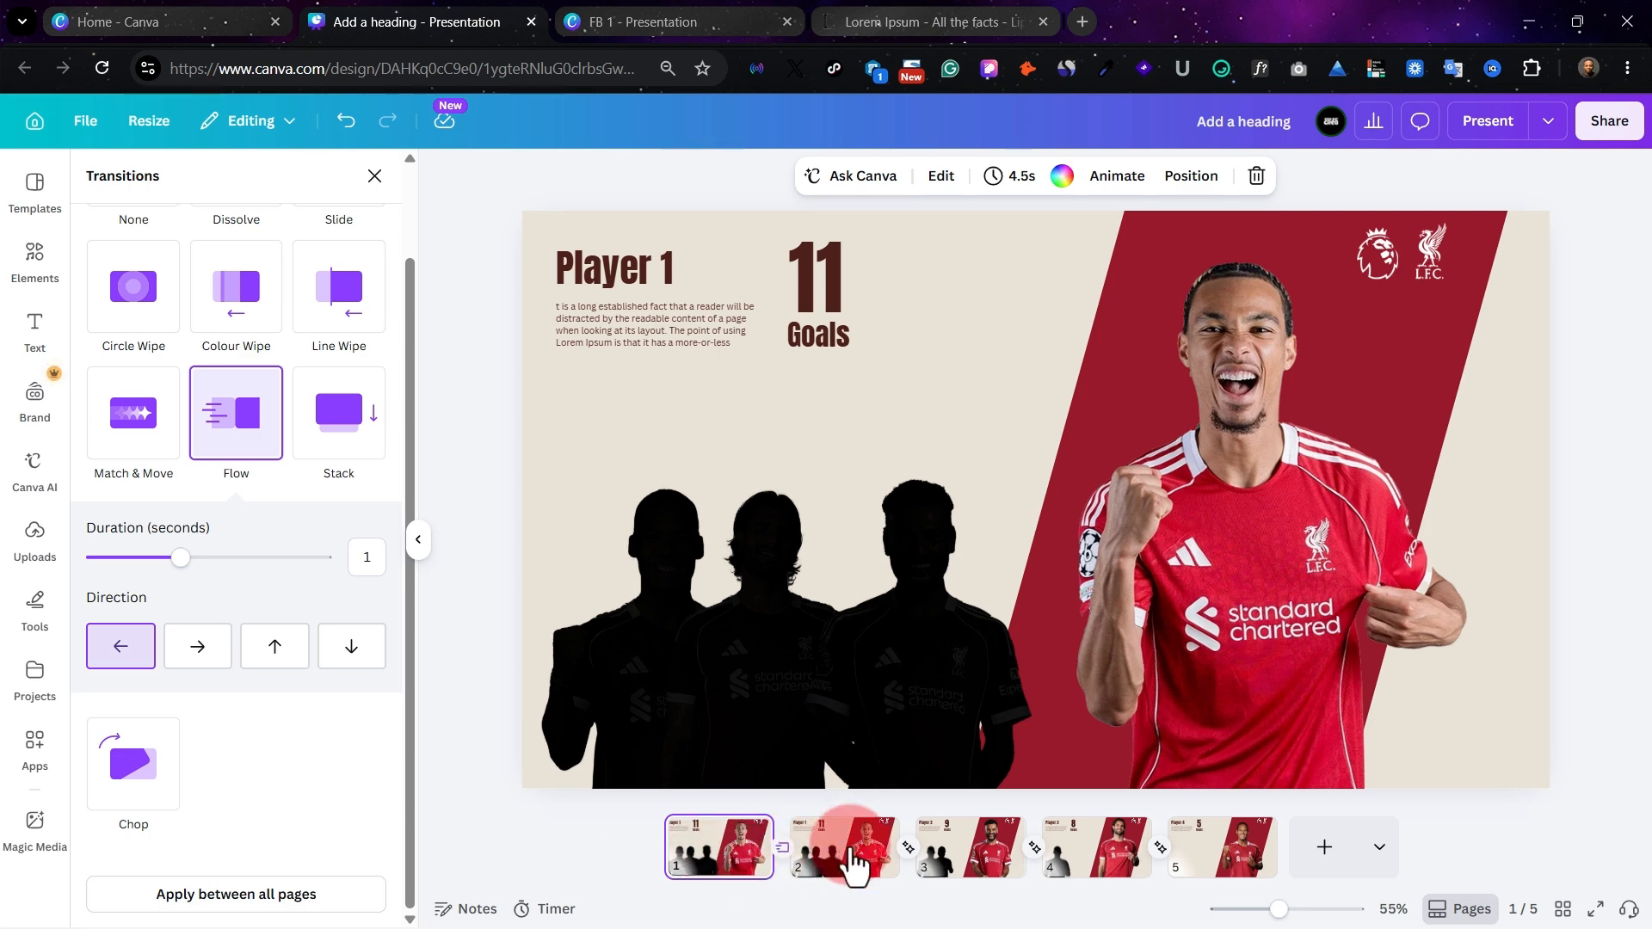
{"action": "left_click", "coordinate": [1495, 131]}
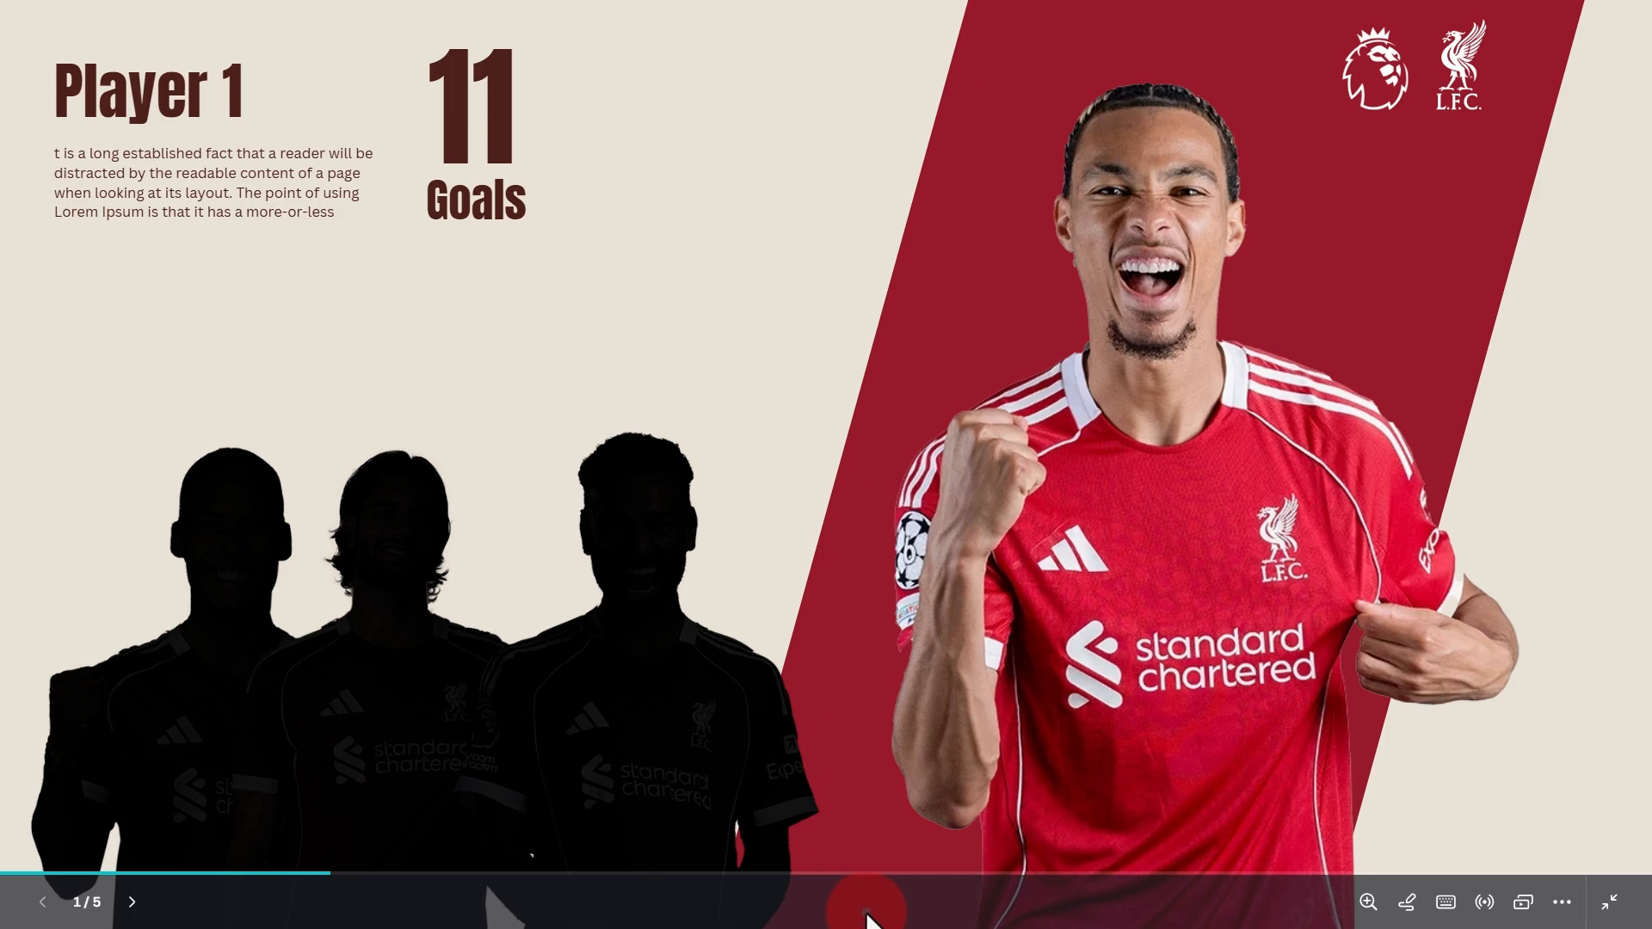
{"action": "key", "text": "Right"}
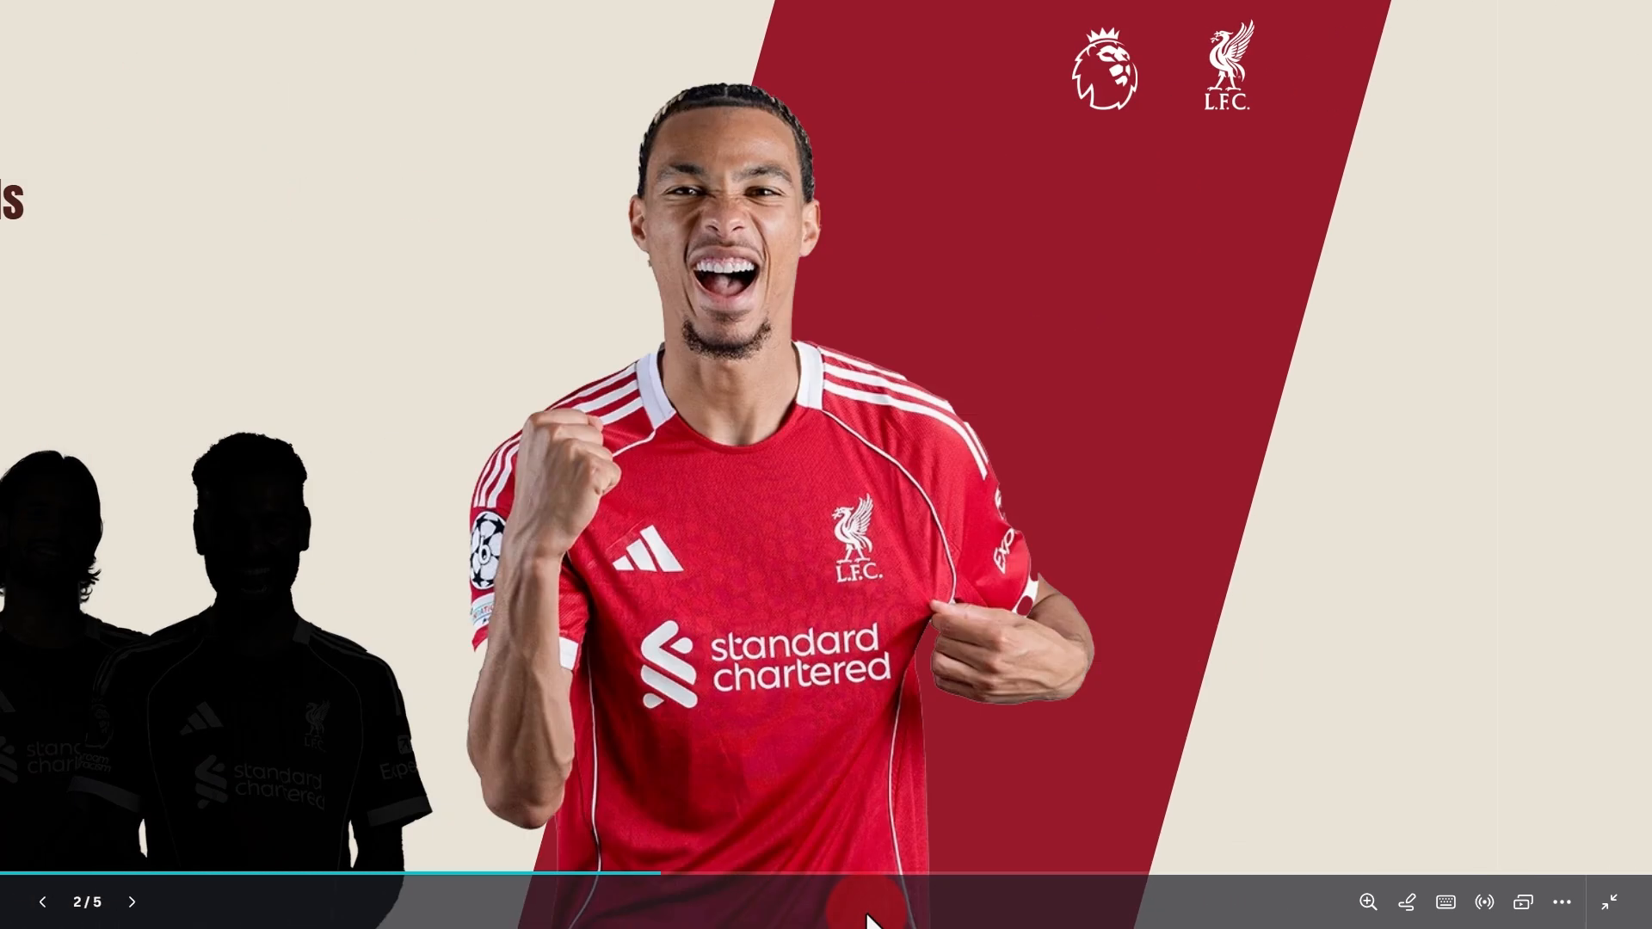
{"action": "key", "text": "Right"}
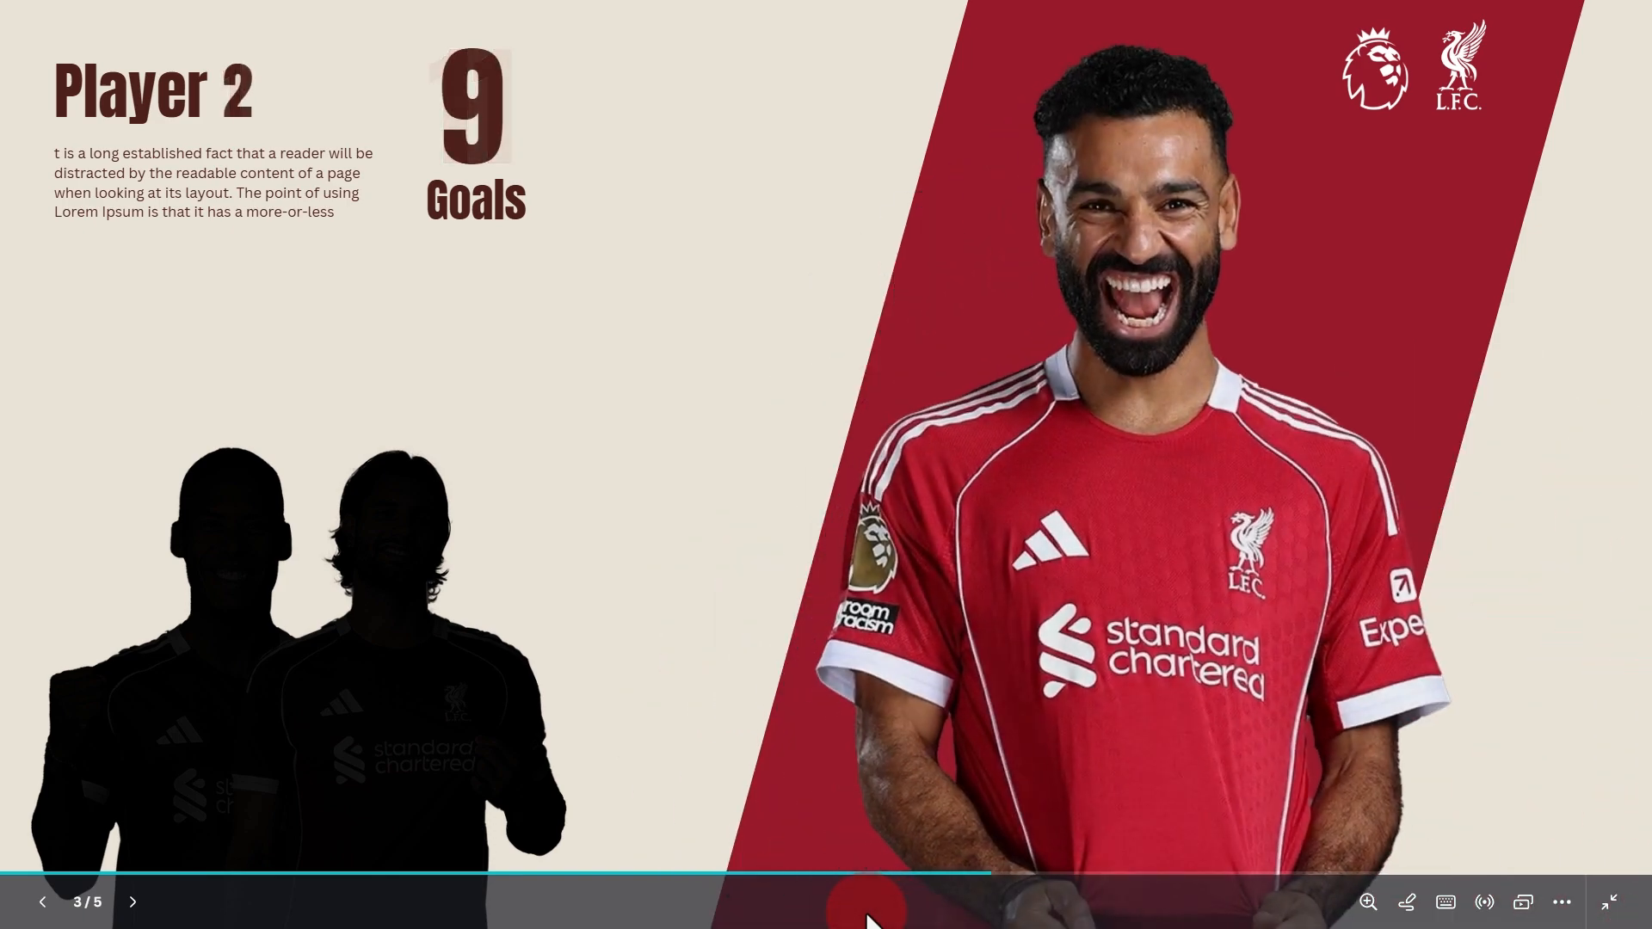
{"action": "key", "text": "Right"}
{"action": "key", "text": "Right"}
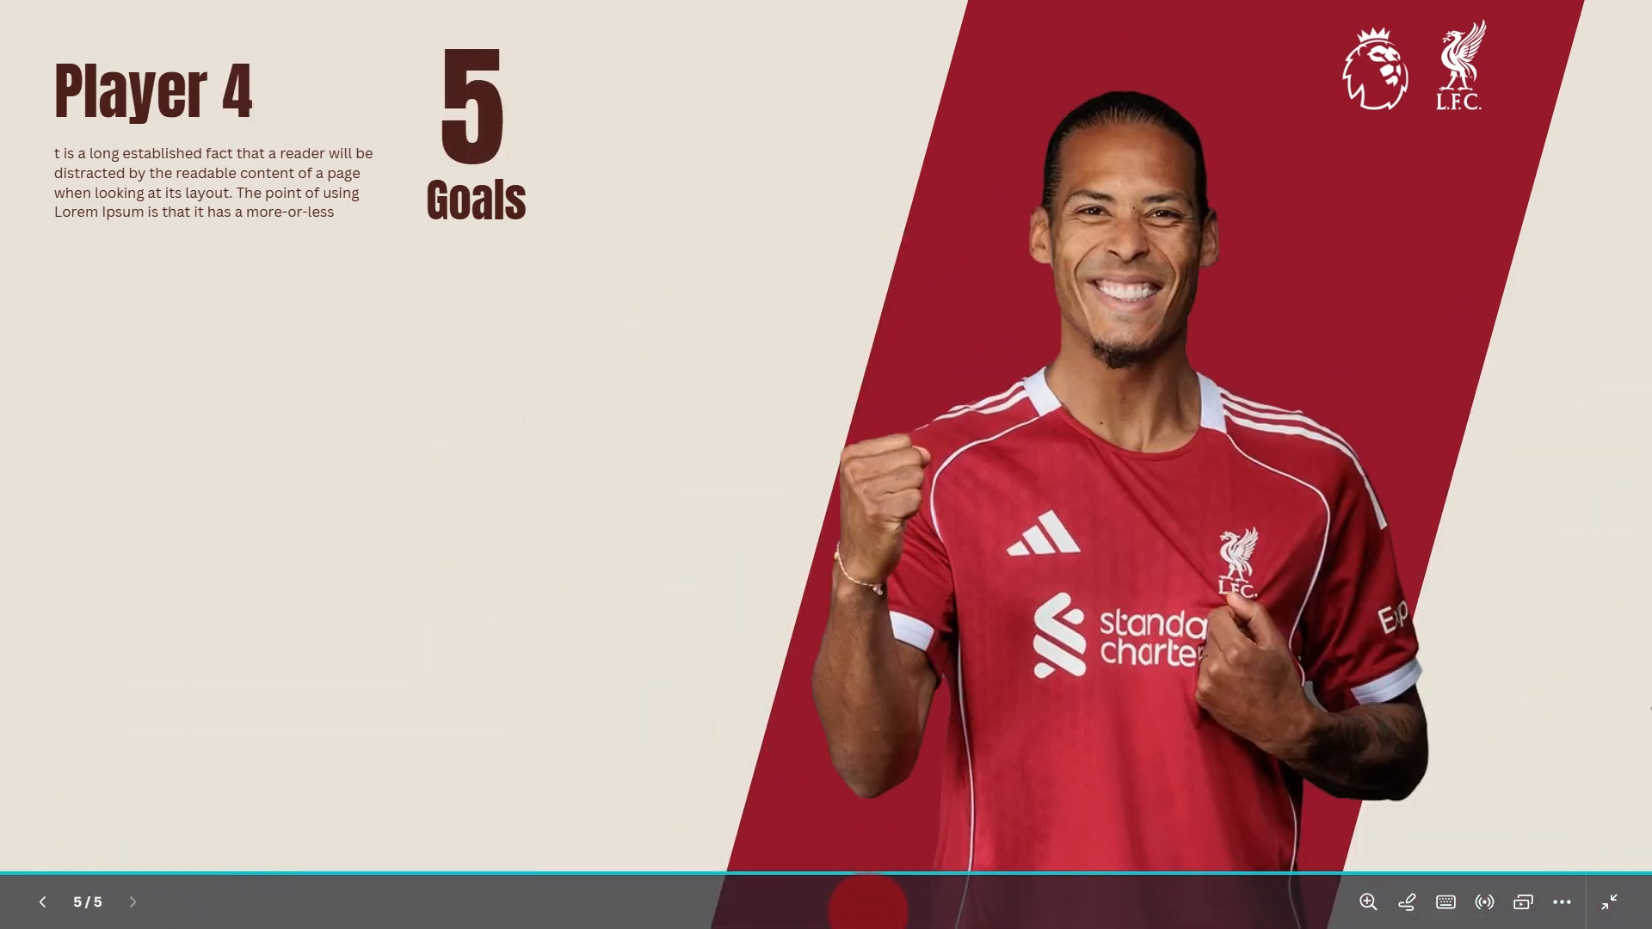
{"action": "key", "text": "Escape"}
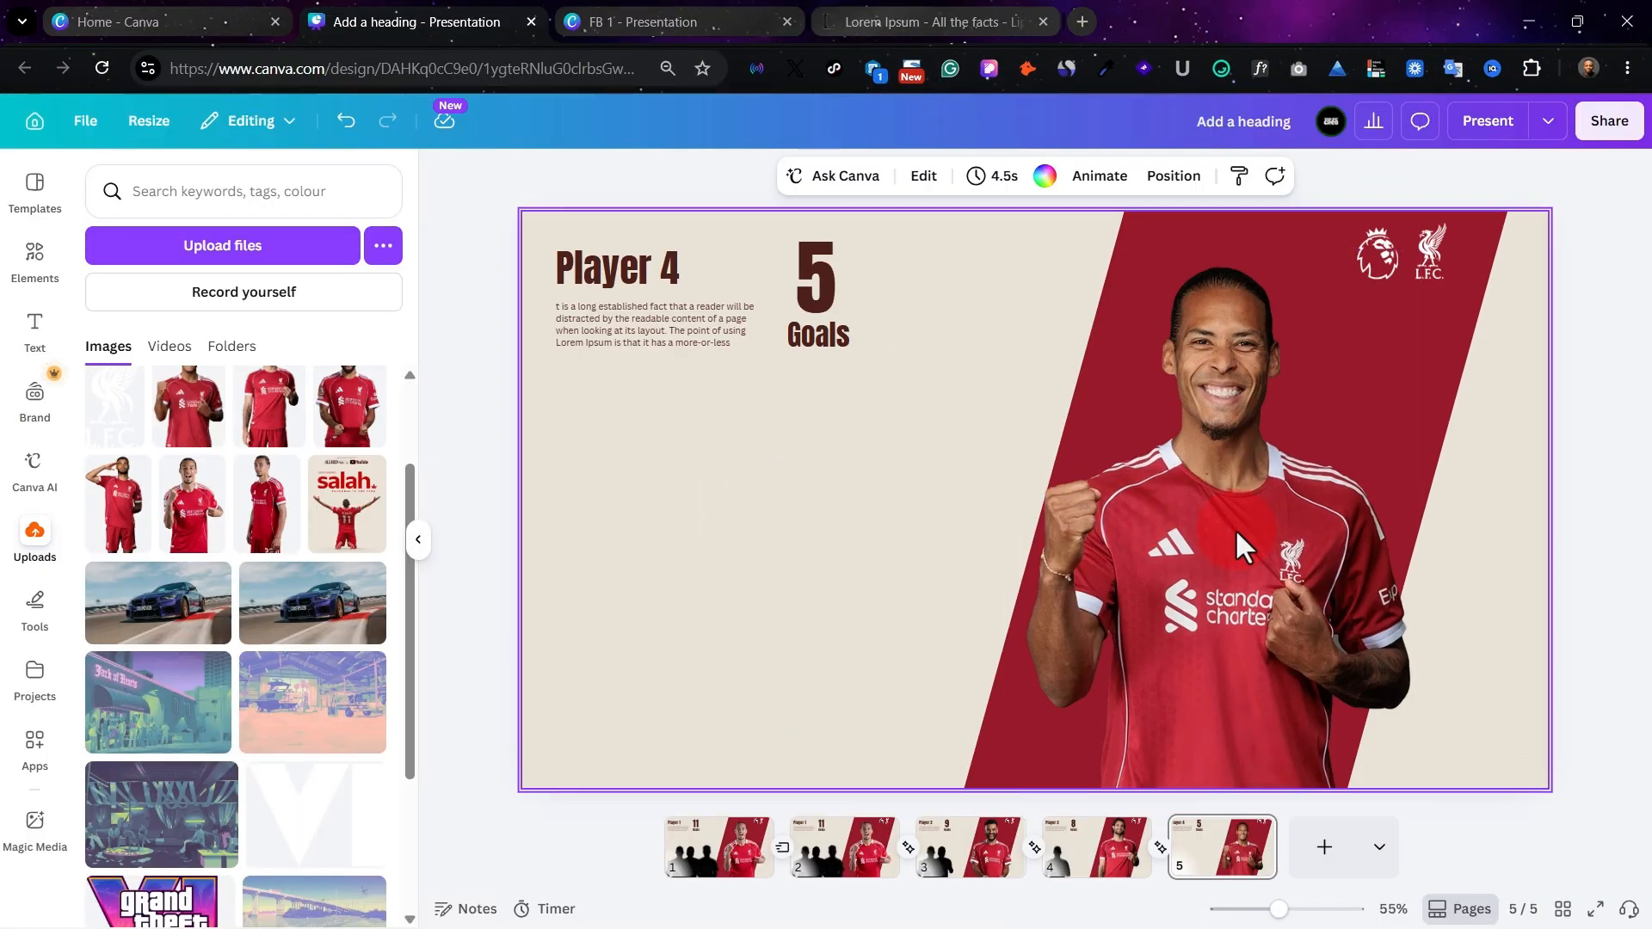